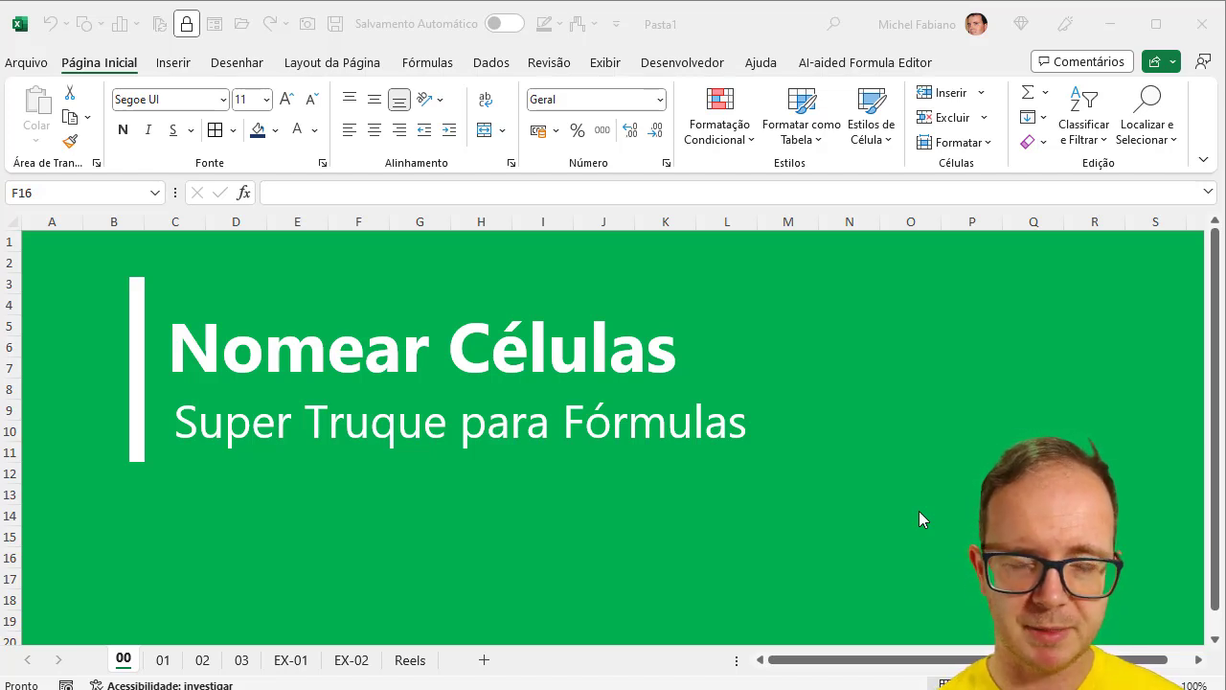
Switch to sheet 01 and zoom in on the sales table.
left_click(162, 665)
left_click(163, 660)
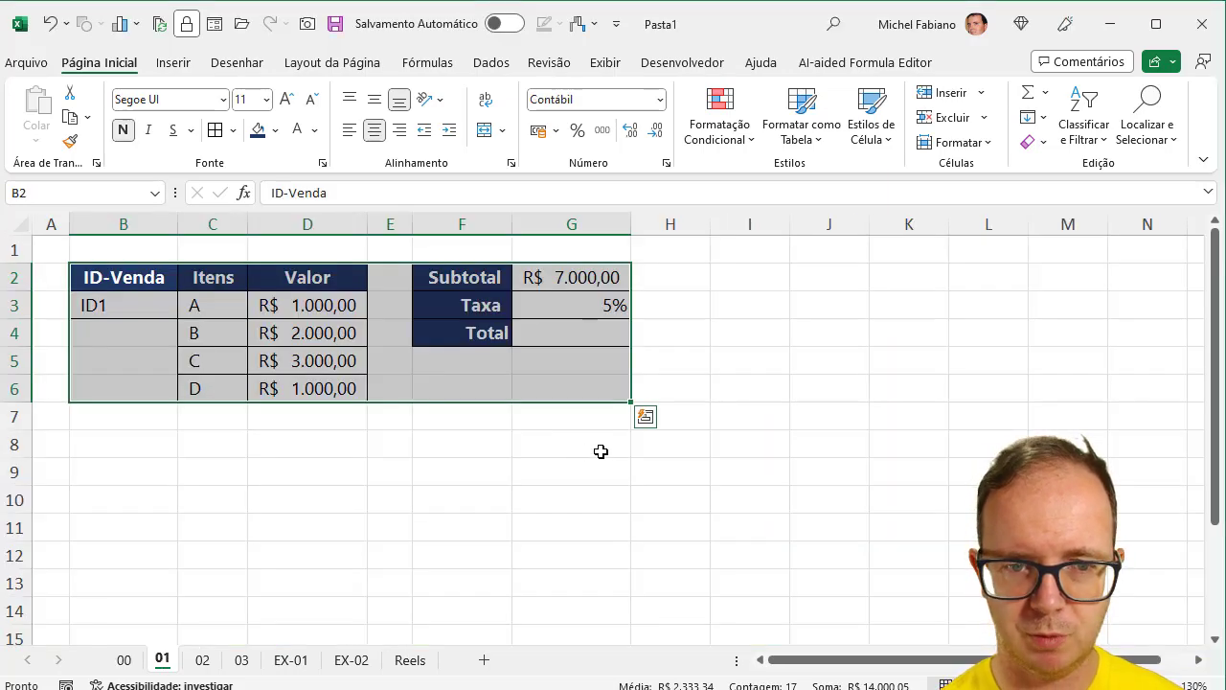
left_click(685, 508)
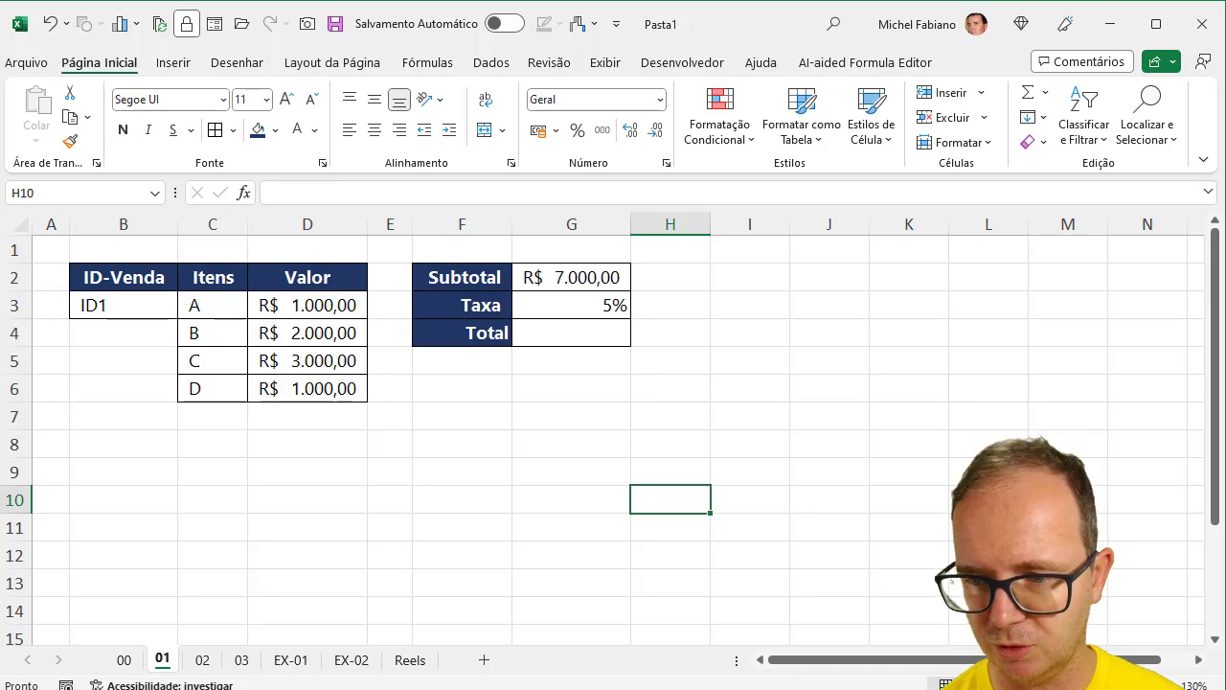
left_click(1161, 682)
left_click(1160, 682)
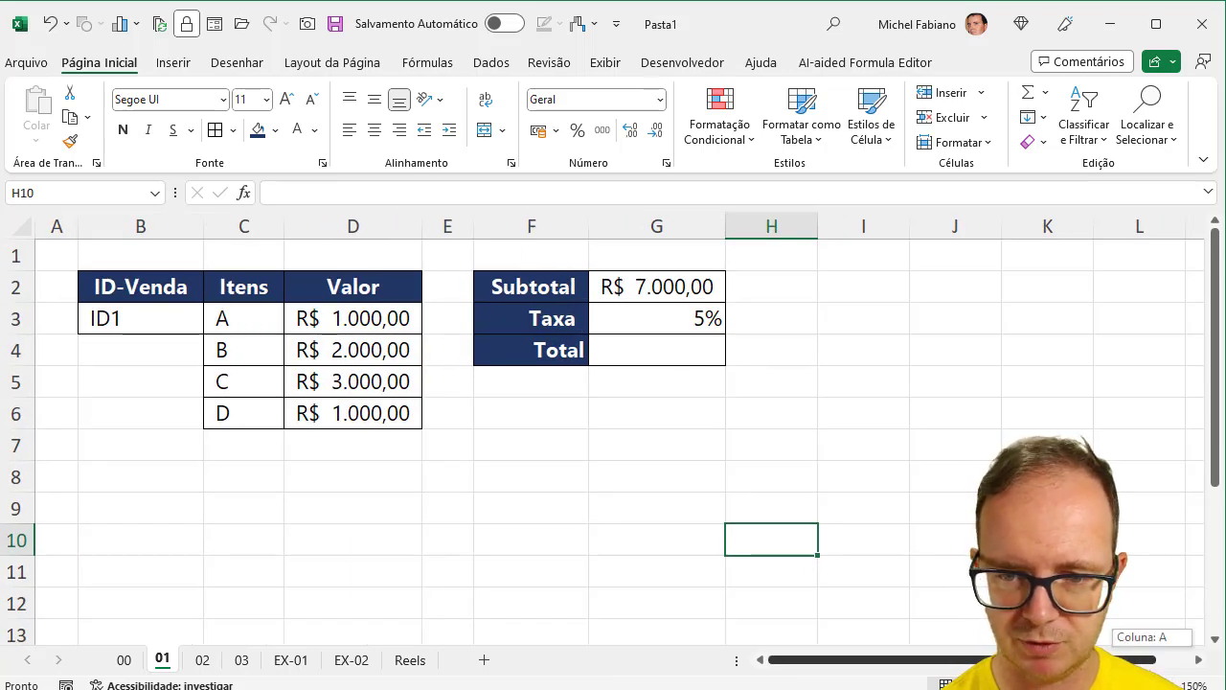
left_click(433, 456)
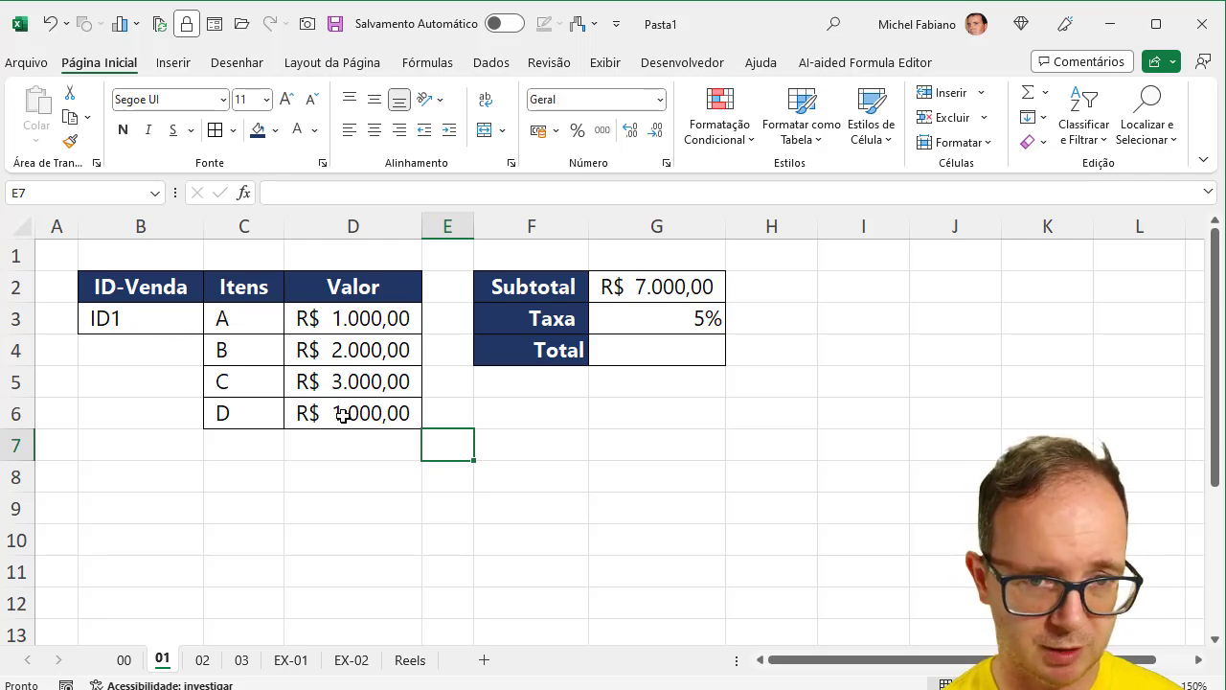
Rewrite the Subtotal in G2 as =SOMA(D:D) to sum the whole Valor column.
left_click(650, 293)
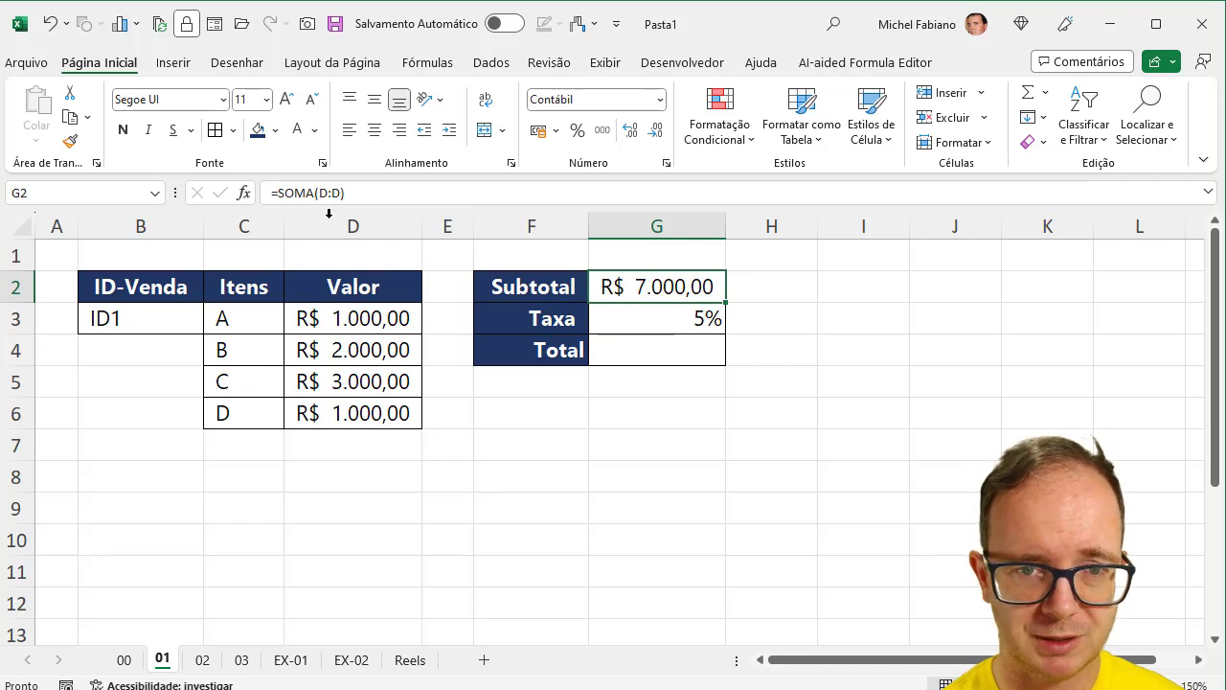
double_click(697, 287)
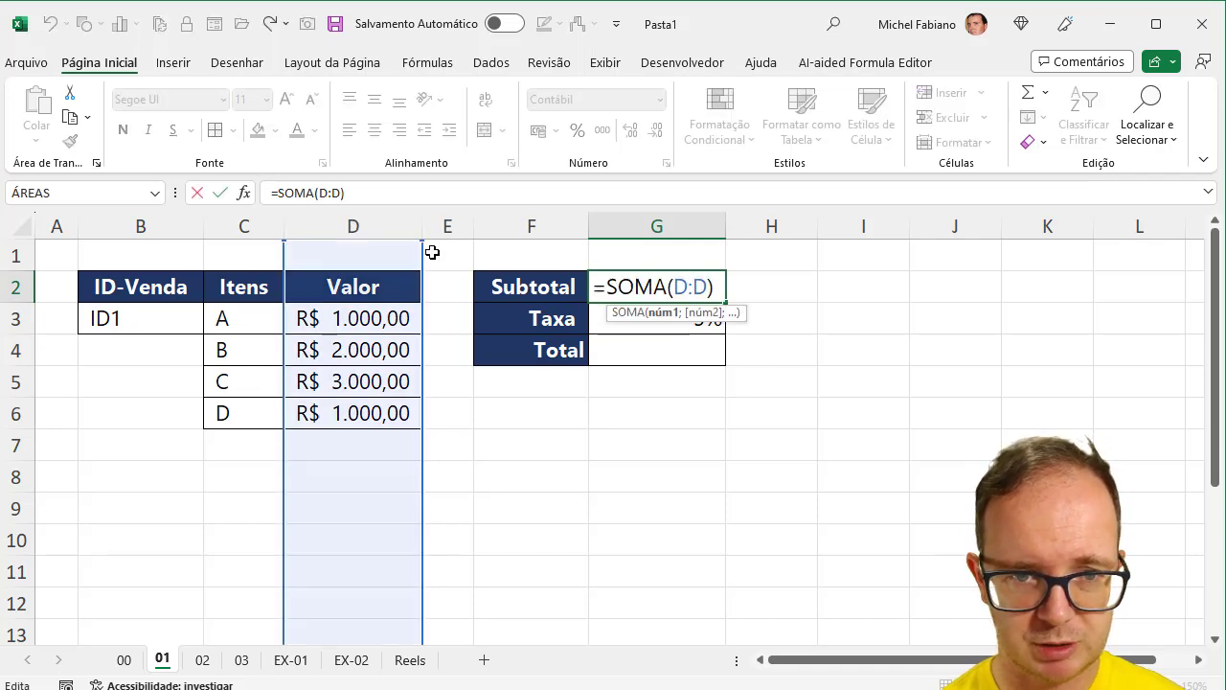
key("Return")
left_click(654, 288)
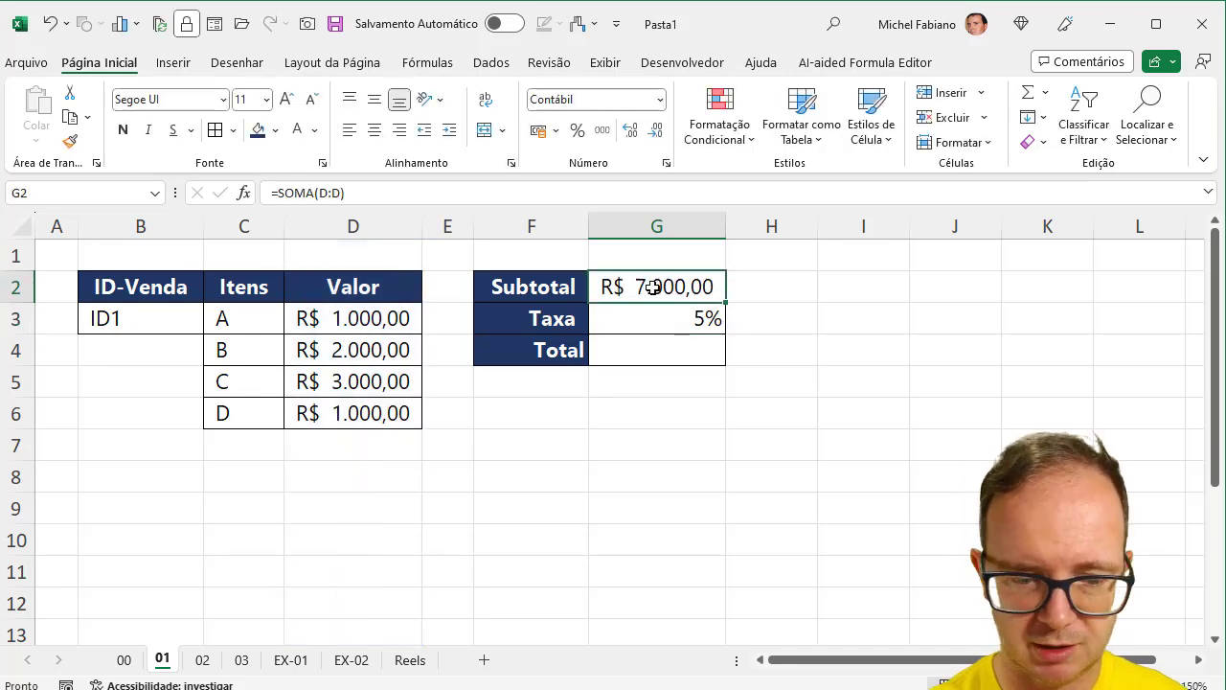
key("Delete")
type("=soma(")
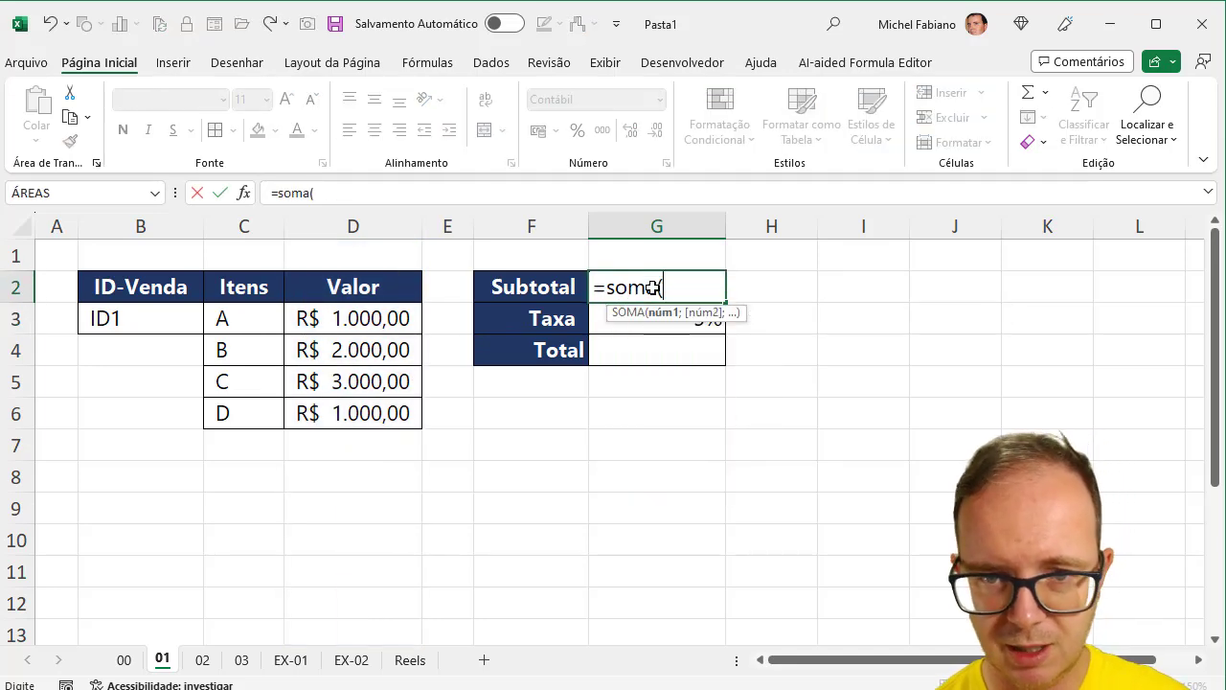
left_click(358, 220)
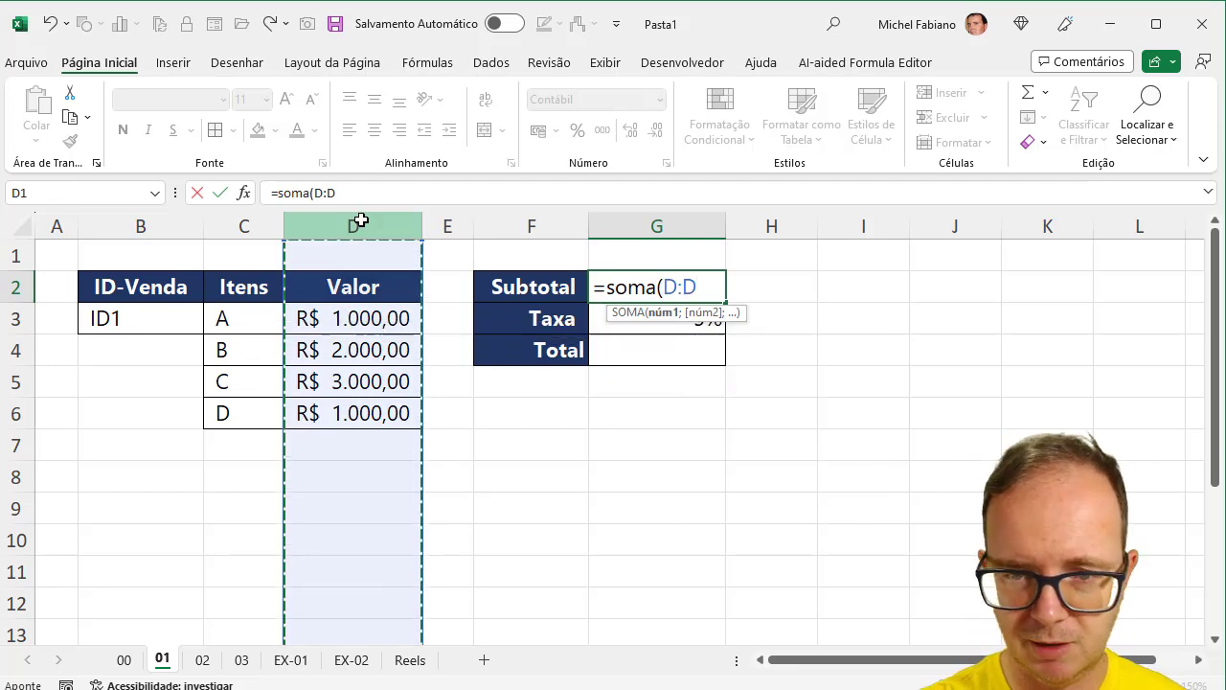
key("Return")
Add item E worth 2000 in row 7, copying row 6's borders and currency format onto it.
left_click(220, 444)
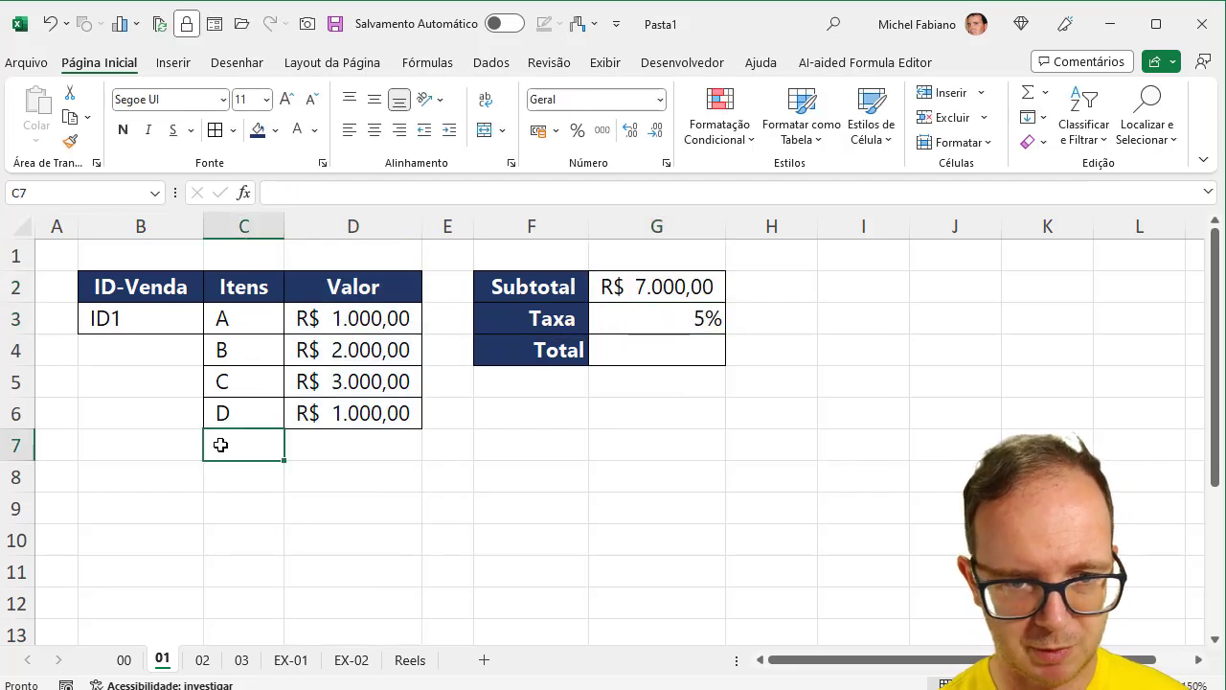
type("E")
key("Tab")
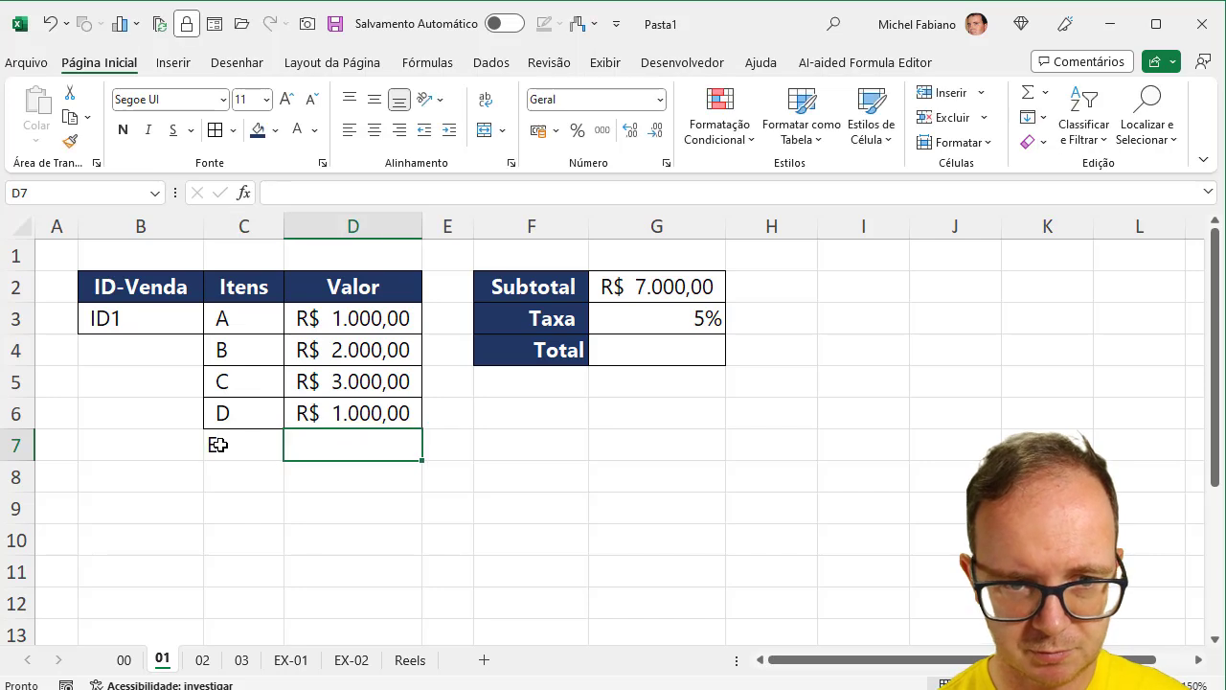
type("2000")
key("Return")
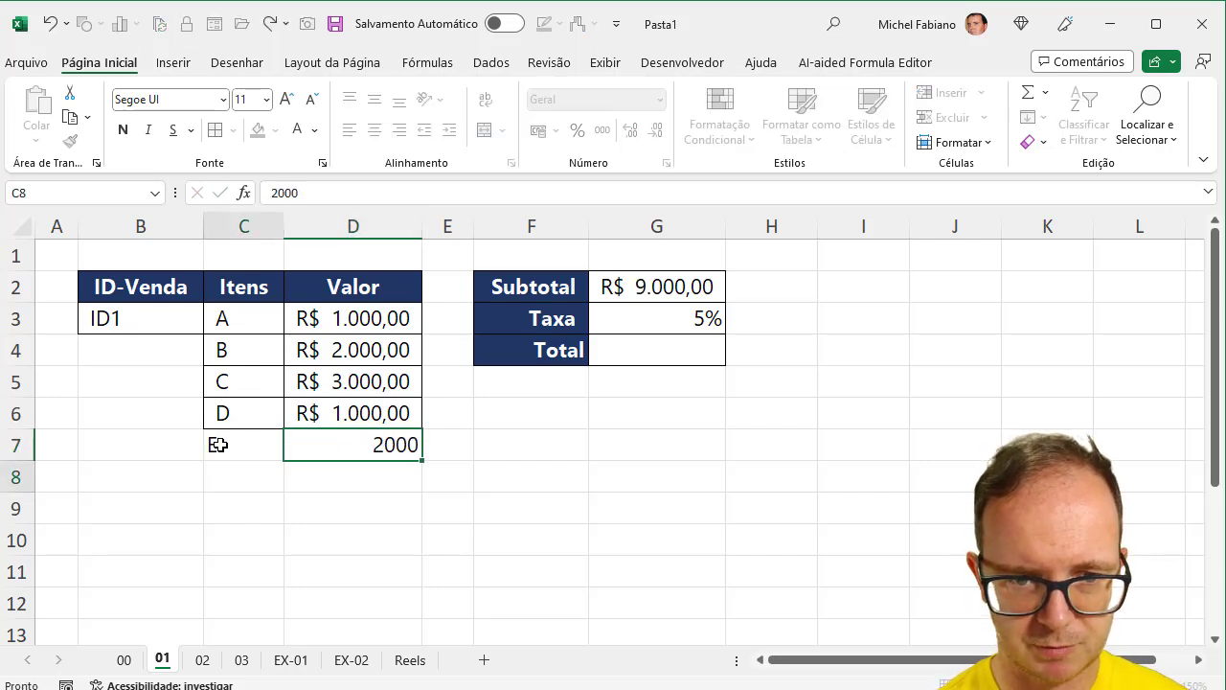
left_click_drag(253, 413, 343, 413)
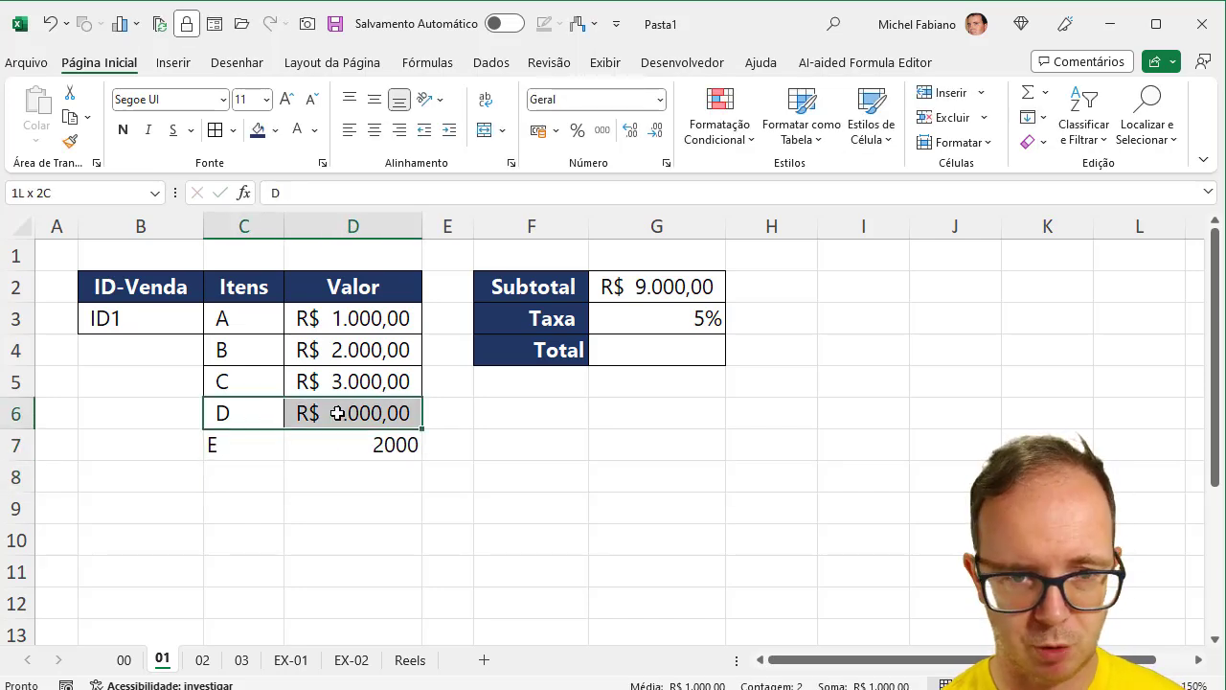
left_click(70, 143)
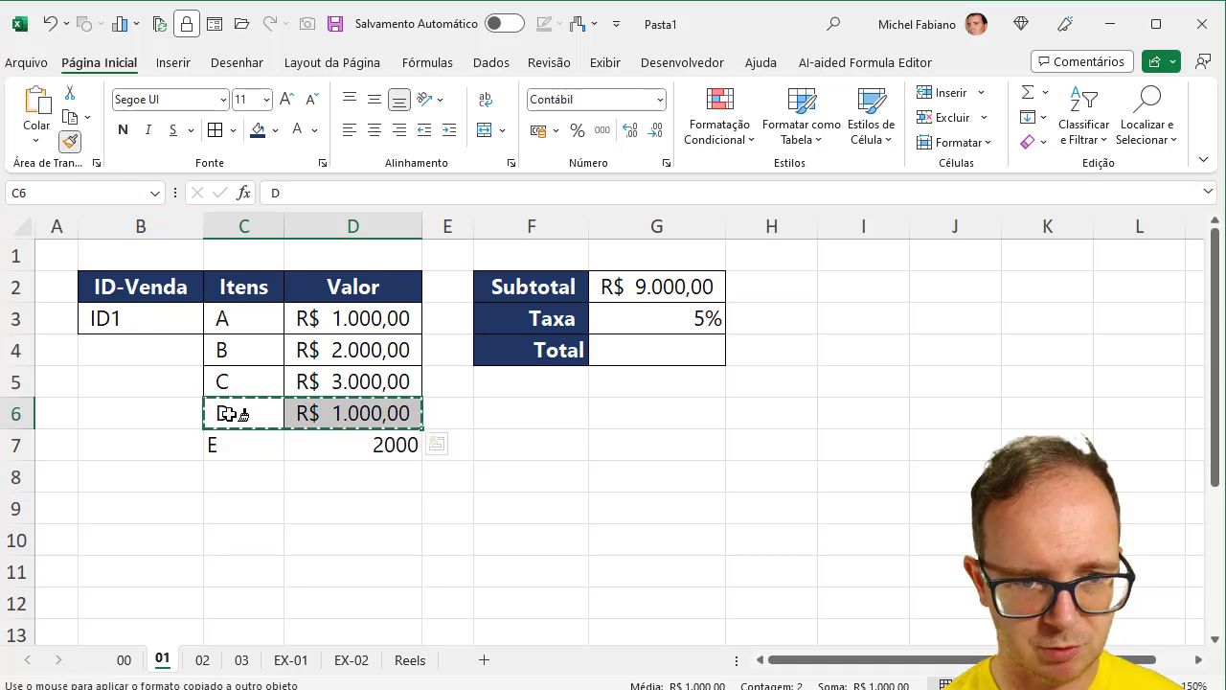
left_click_drag(240, 445, 383, 445)
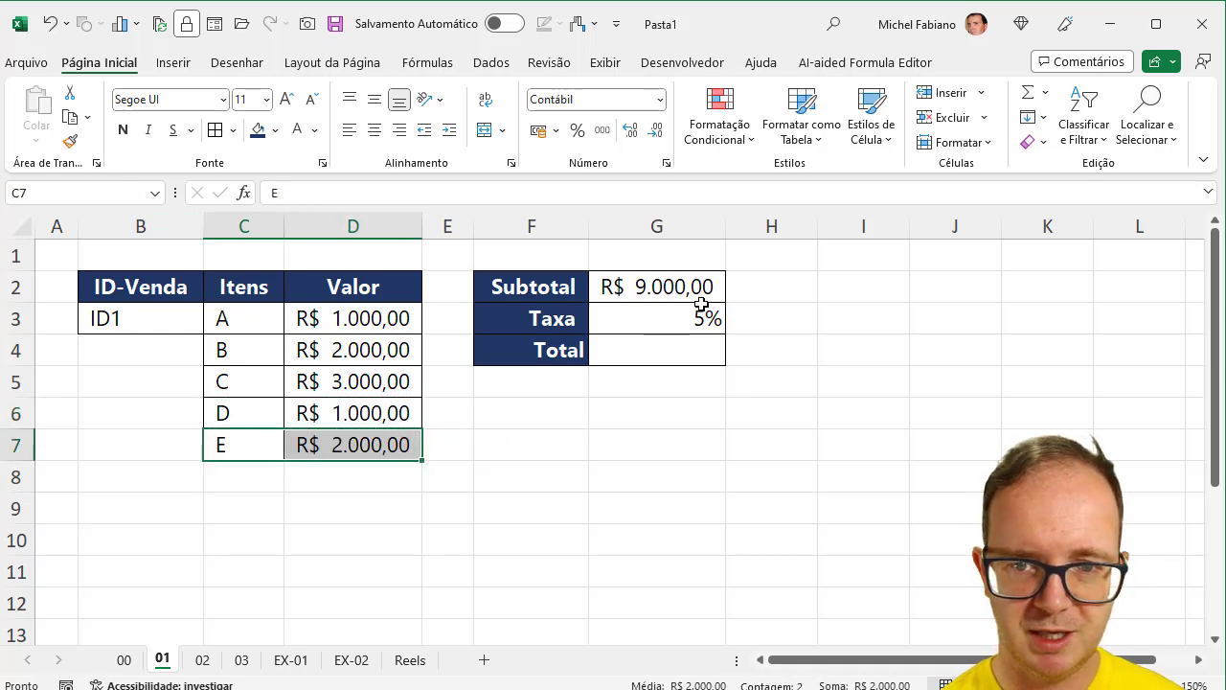
left_click(698, 319)
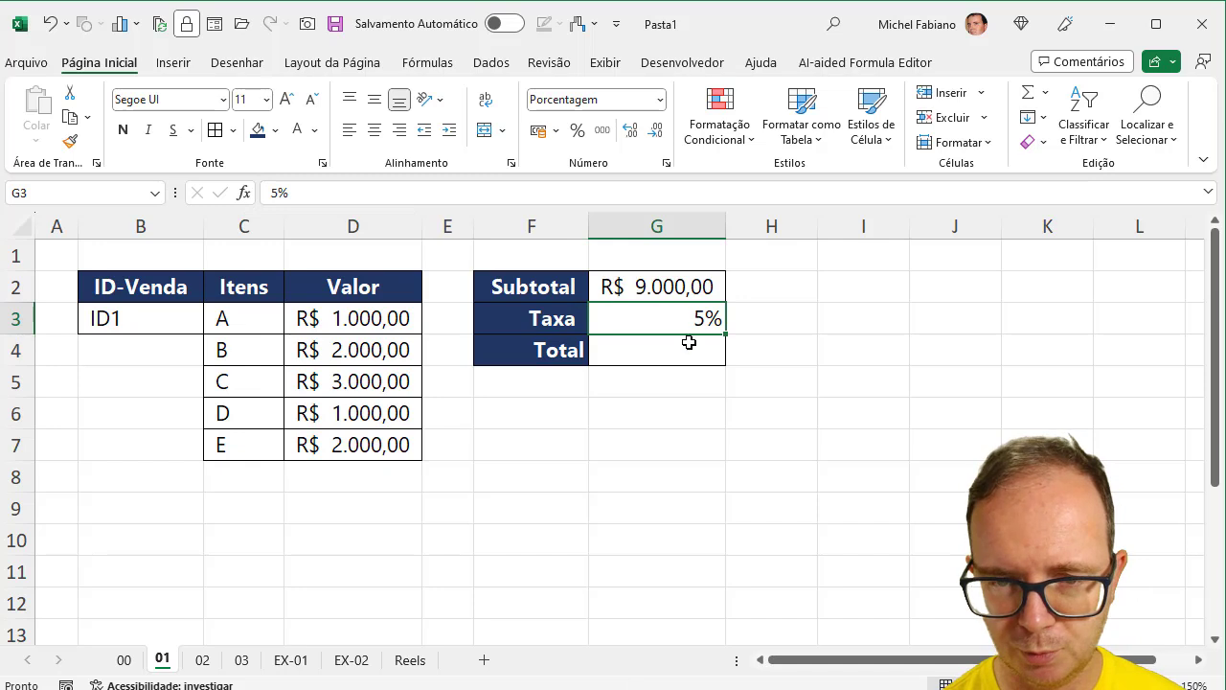
left_click(683, 355)
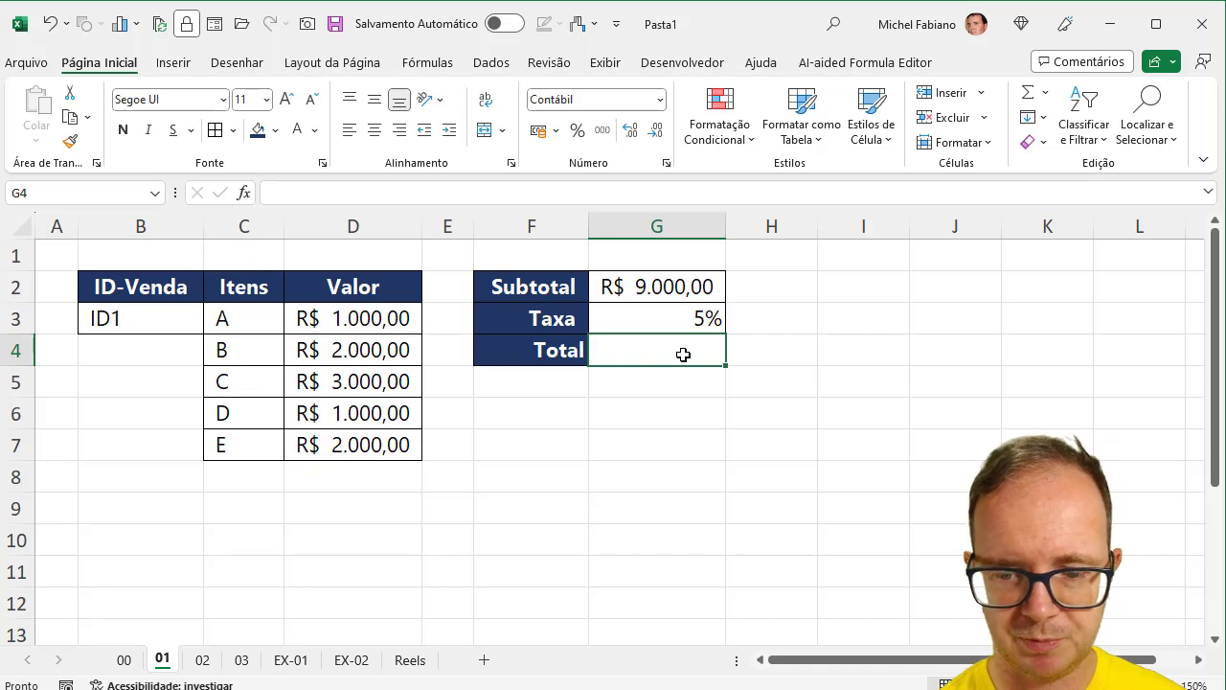
Enter =G2*G3 in Total G4, then extend it to =G2*G3+G2 for R$ 9.450,00.
type("=")
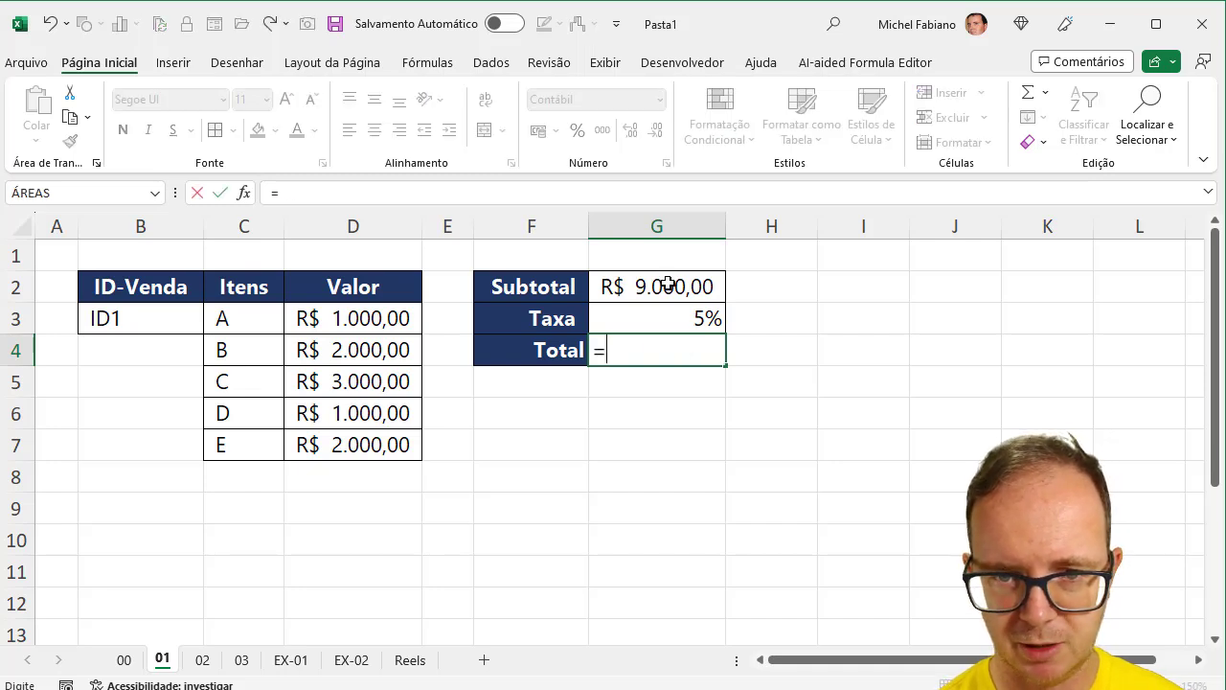
left_click(668, 286)
type("*")
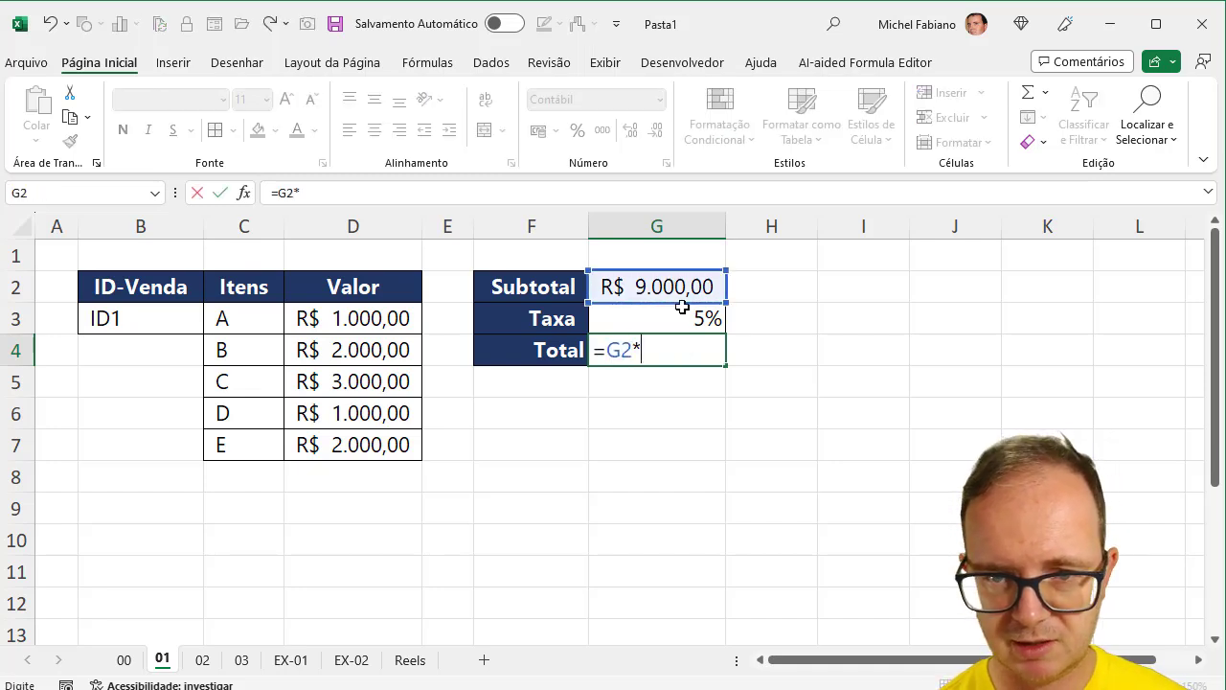
left_click(688, 318)
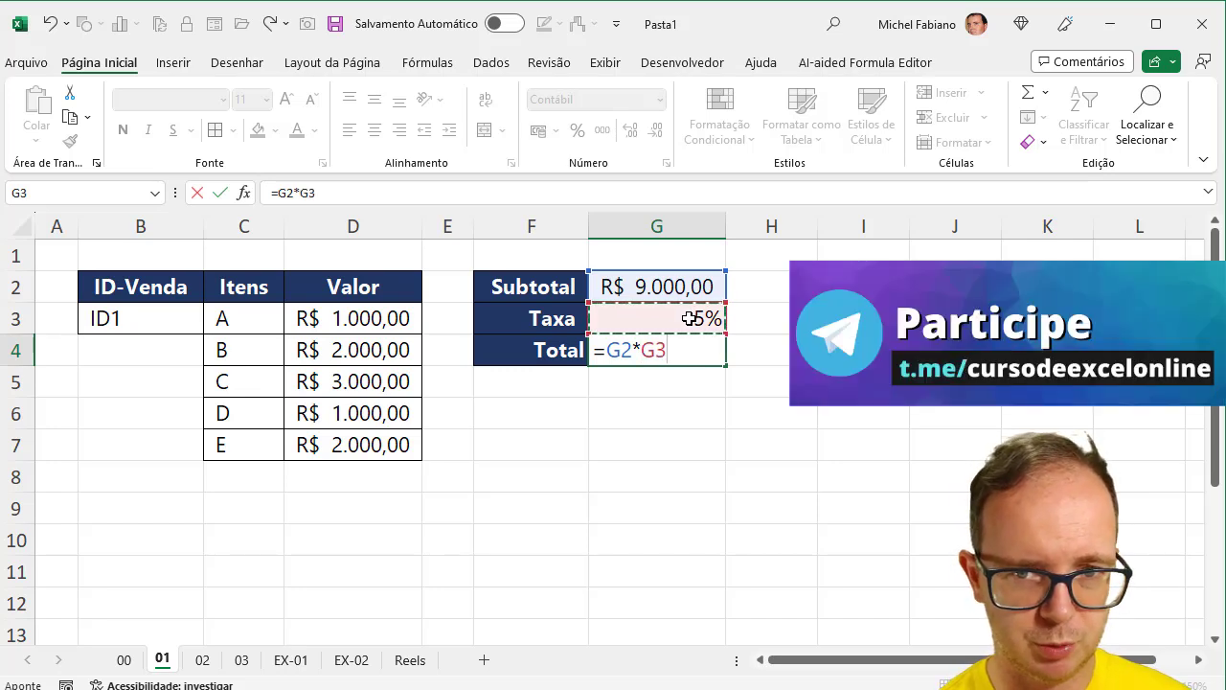
key("Return")
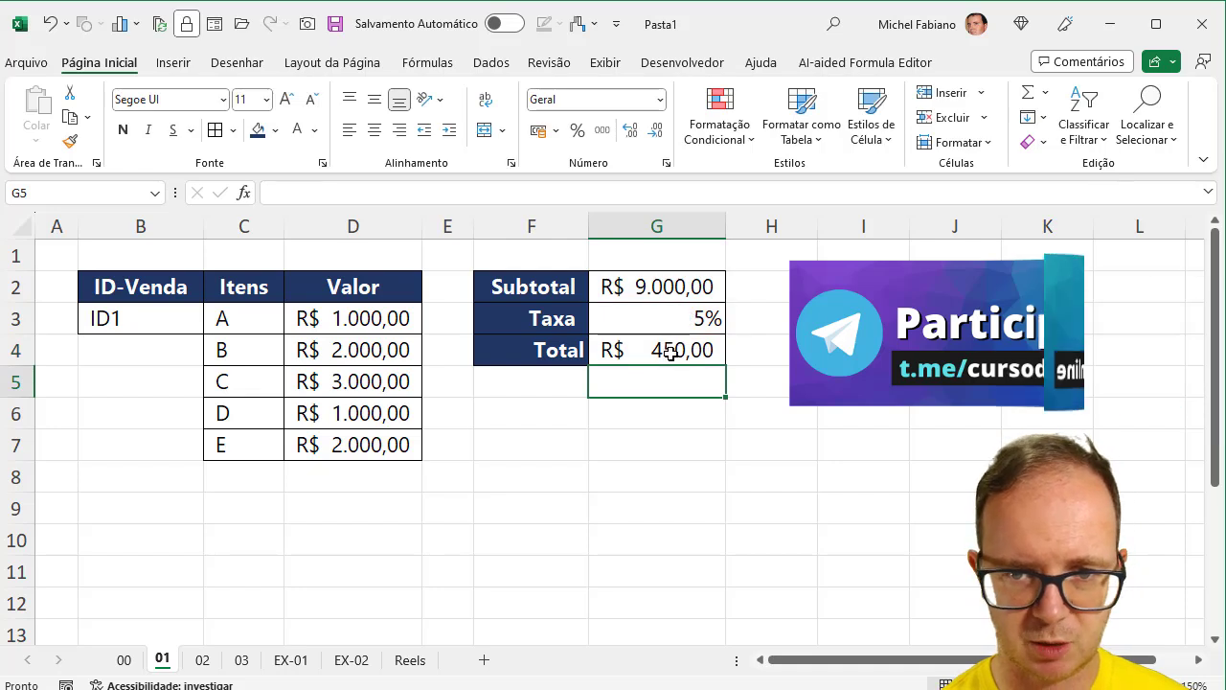
left_click(667, 352)
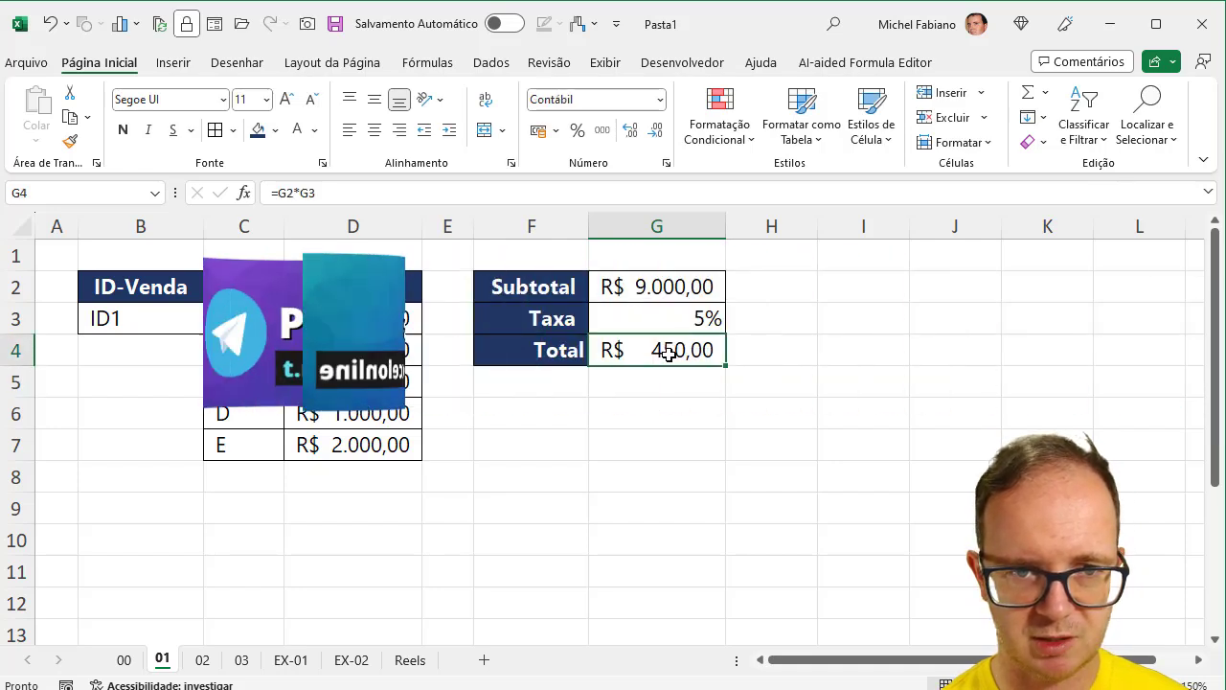
left_click(457, 195)
type("+")
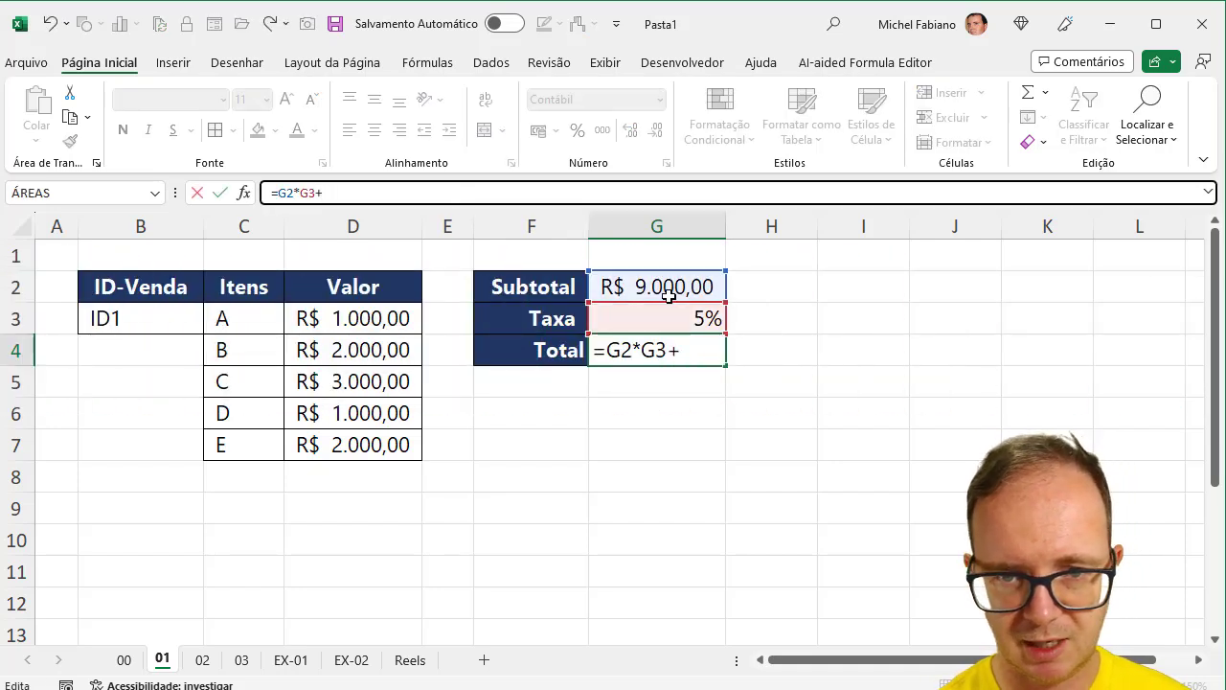
left_click(680, 286)
key("Return")
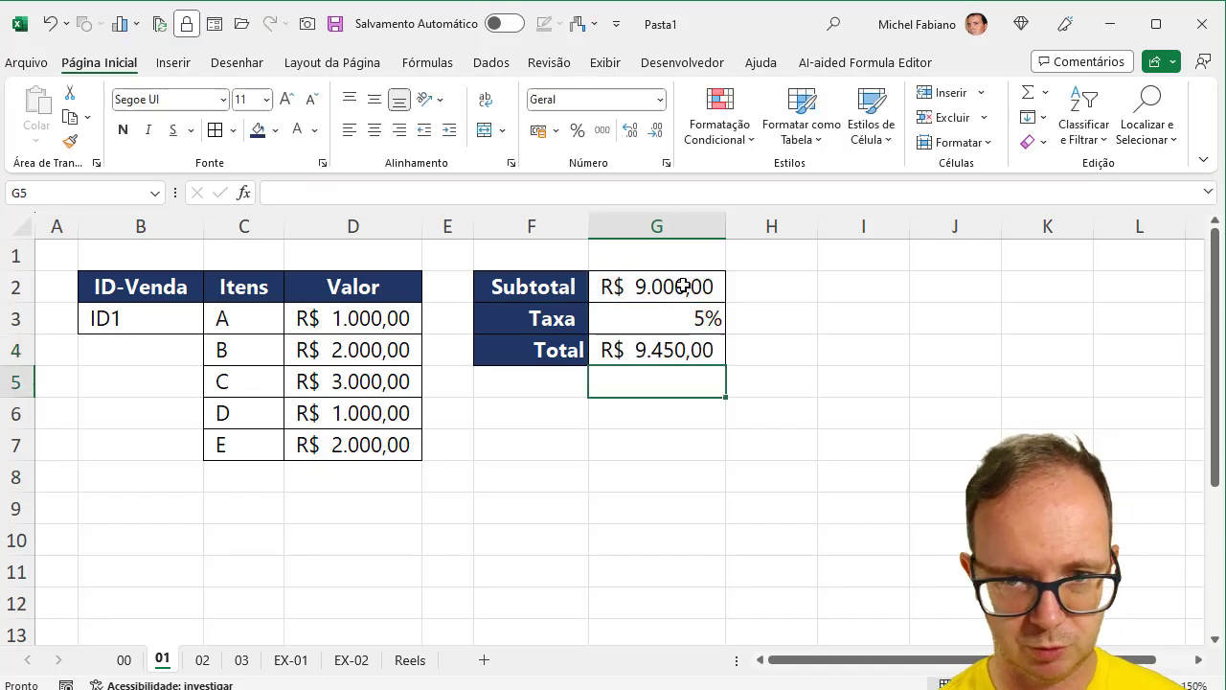
left_click(683, 346)
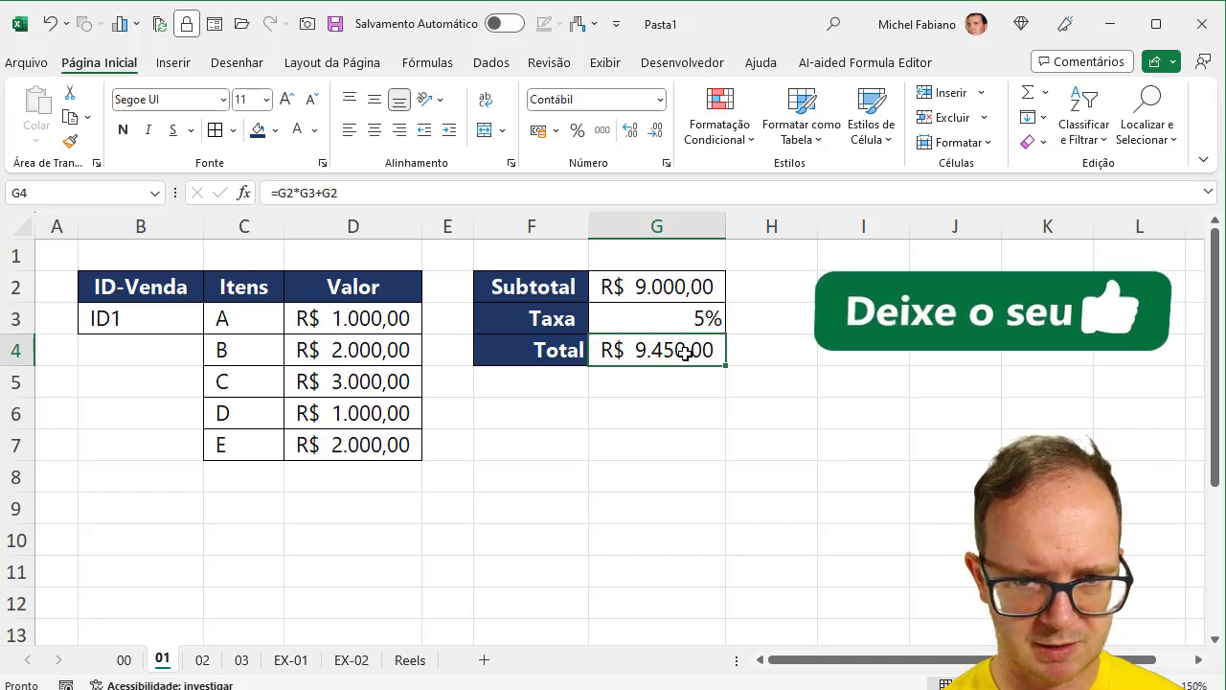
left_click(684, 319)
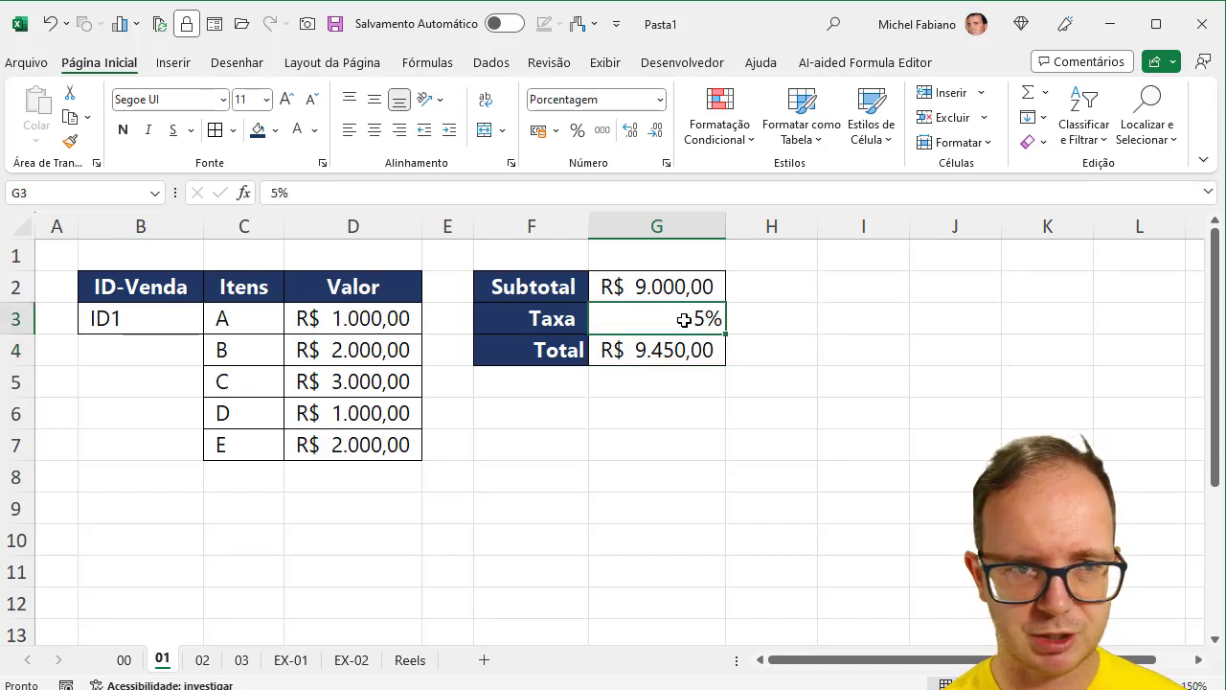
Name the rate cell G3 taxa.
left_click(111, 194)
type("taxa")
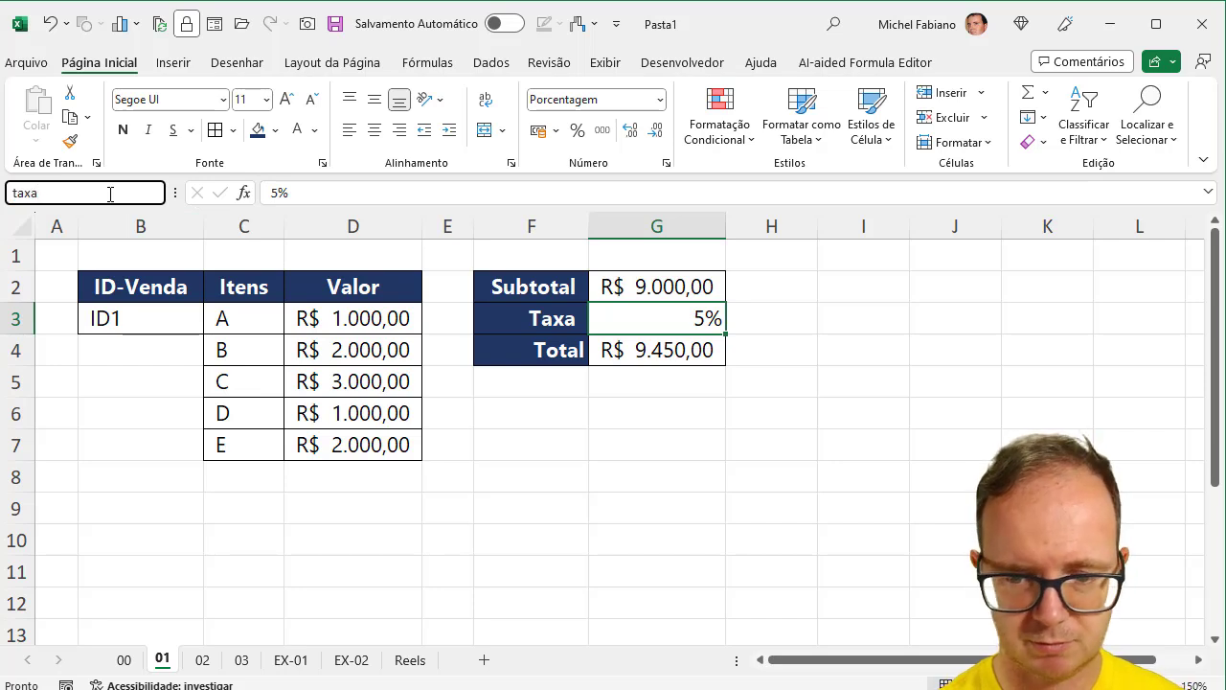
key("Return")
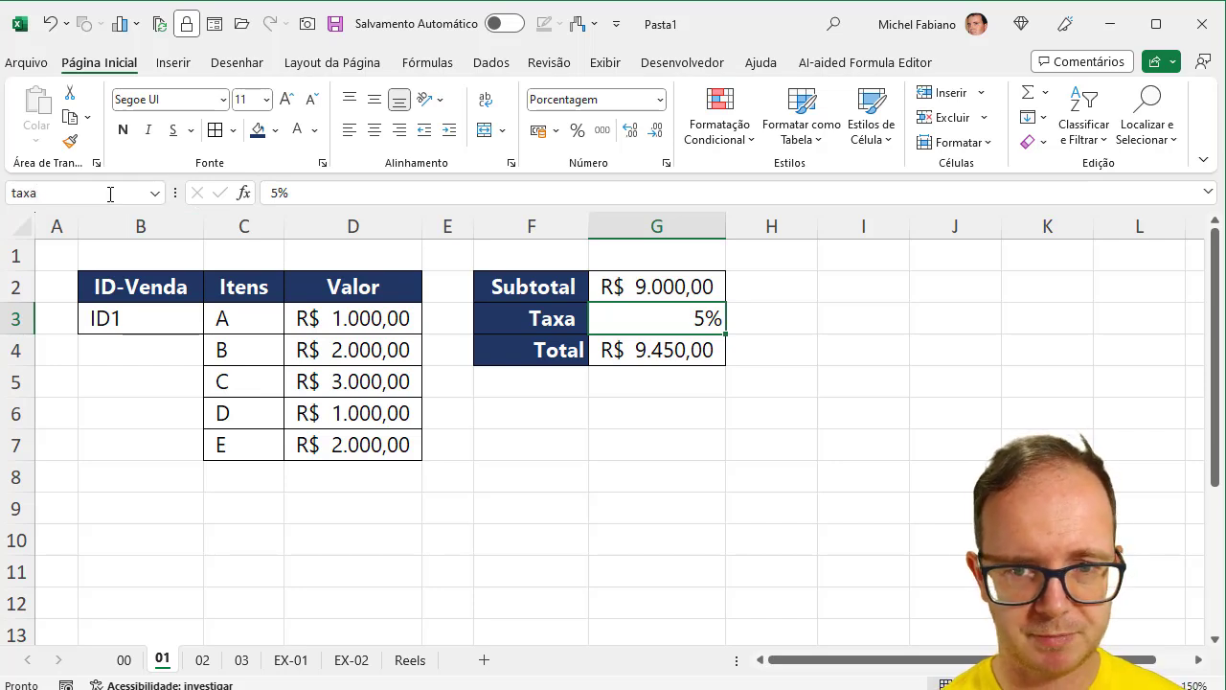
left_click(661, 357)
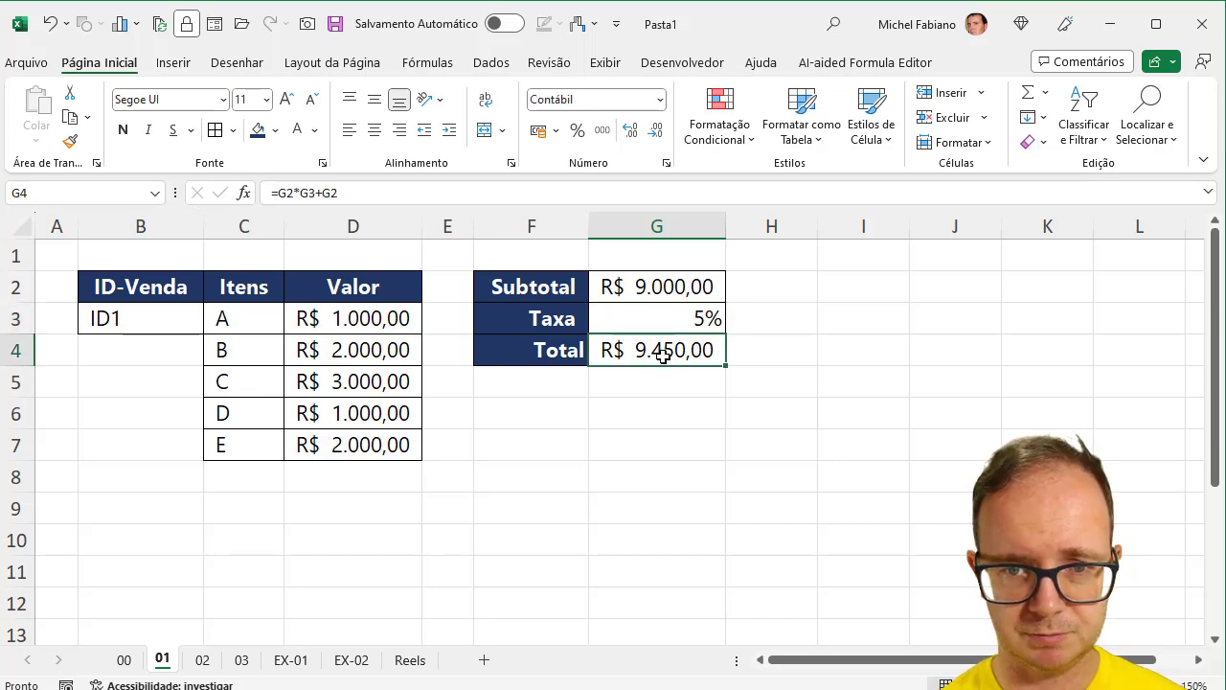
Name the Subtotal cell G2 subtotal via the Name Box.
left_click(681, 287)
left_click(80, 194)
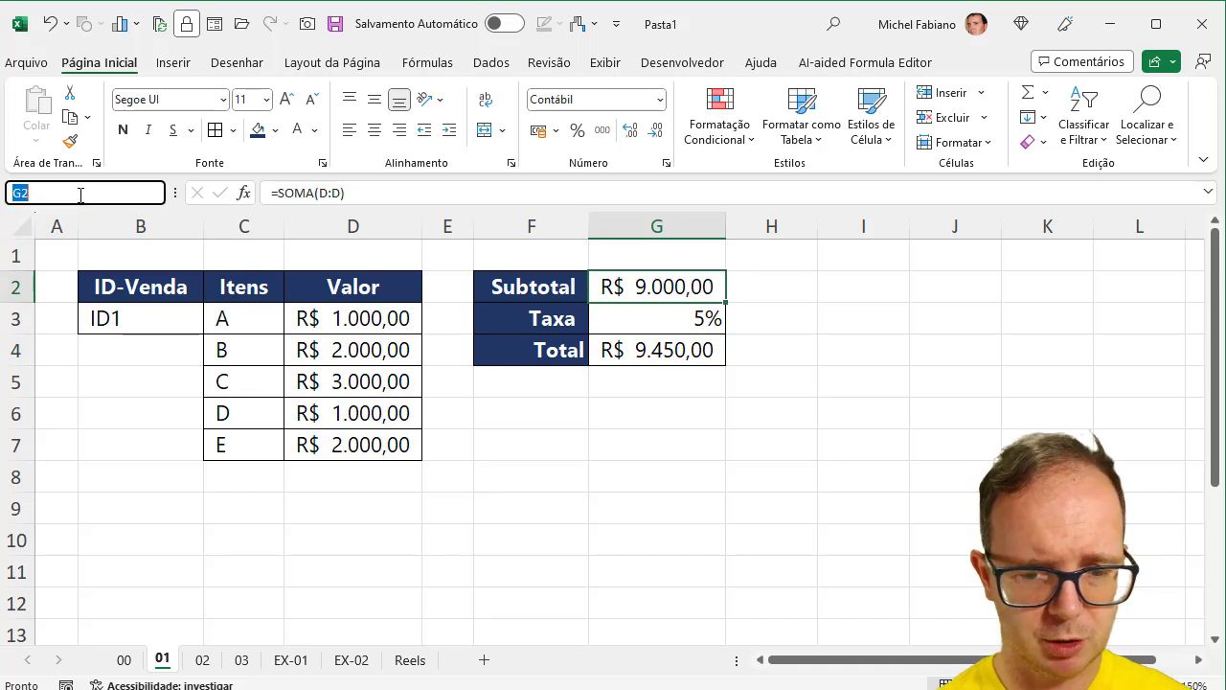
type("al")
key("Return")
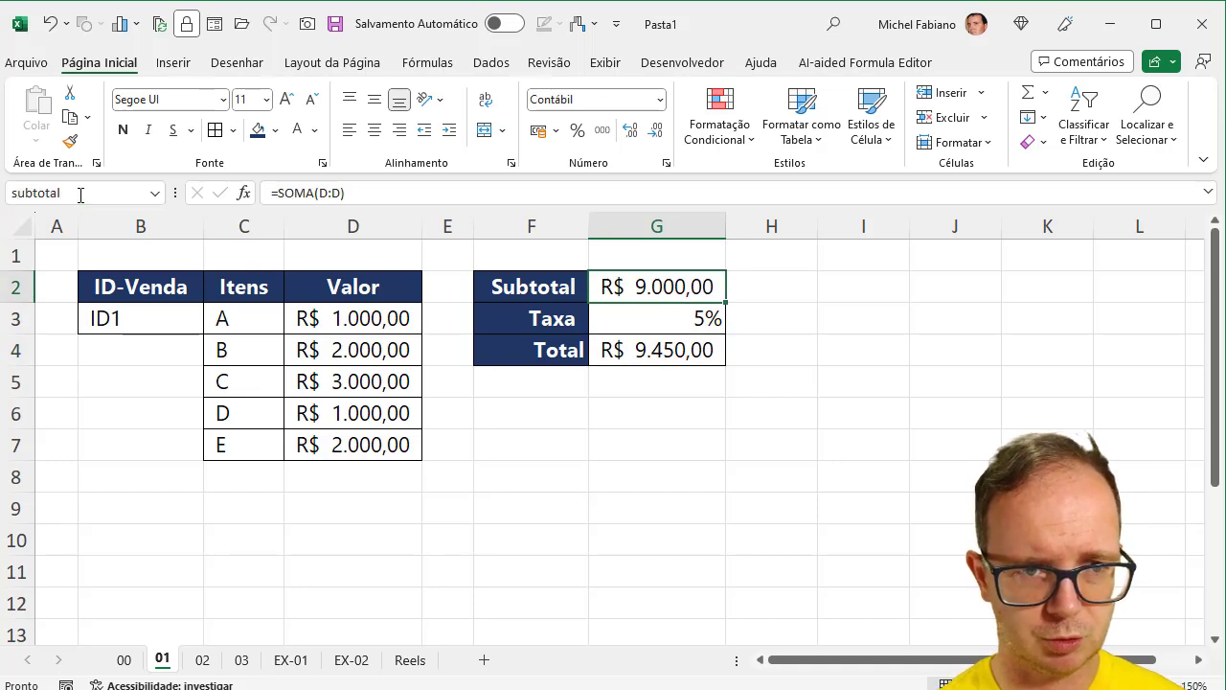
left_click(682, 353)
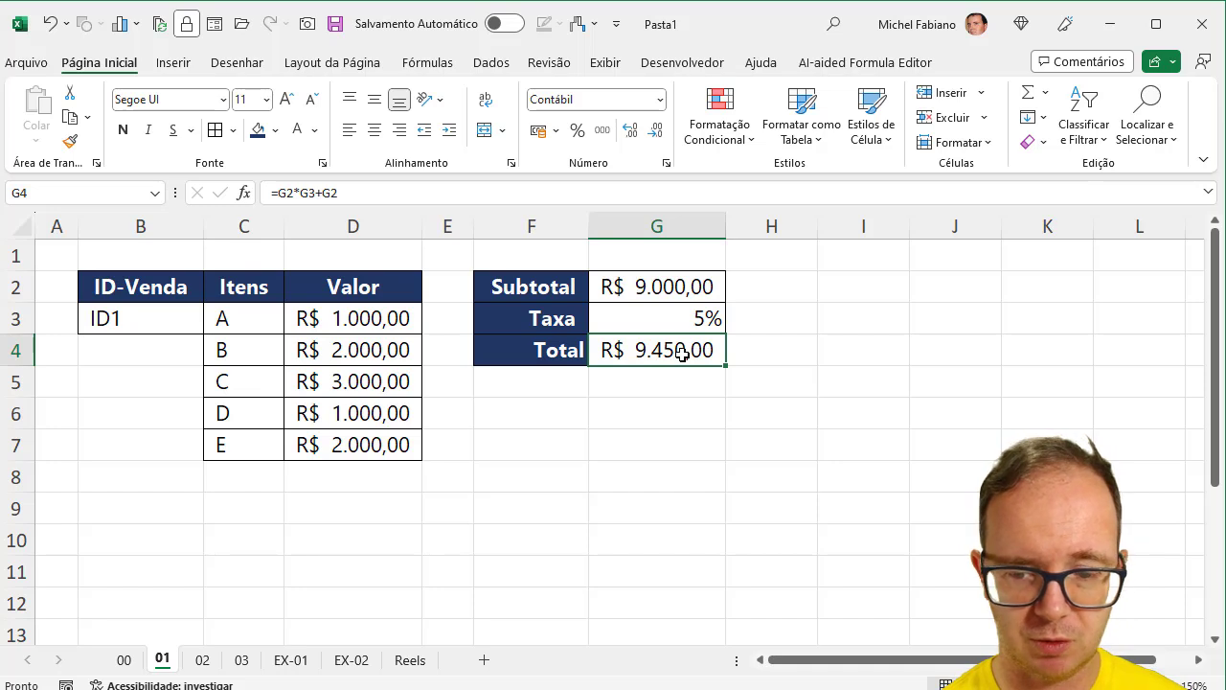
Enter =subtotal*taxa in G4 using the name autocomplete suggestions.
type("=")
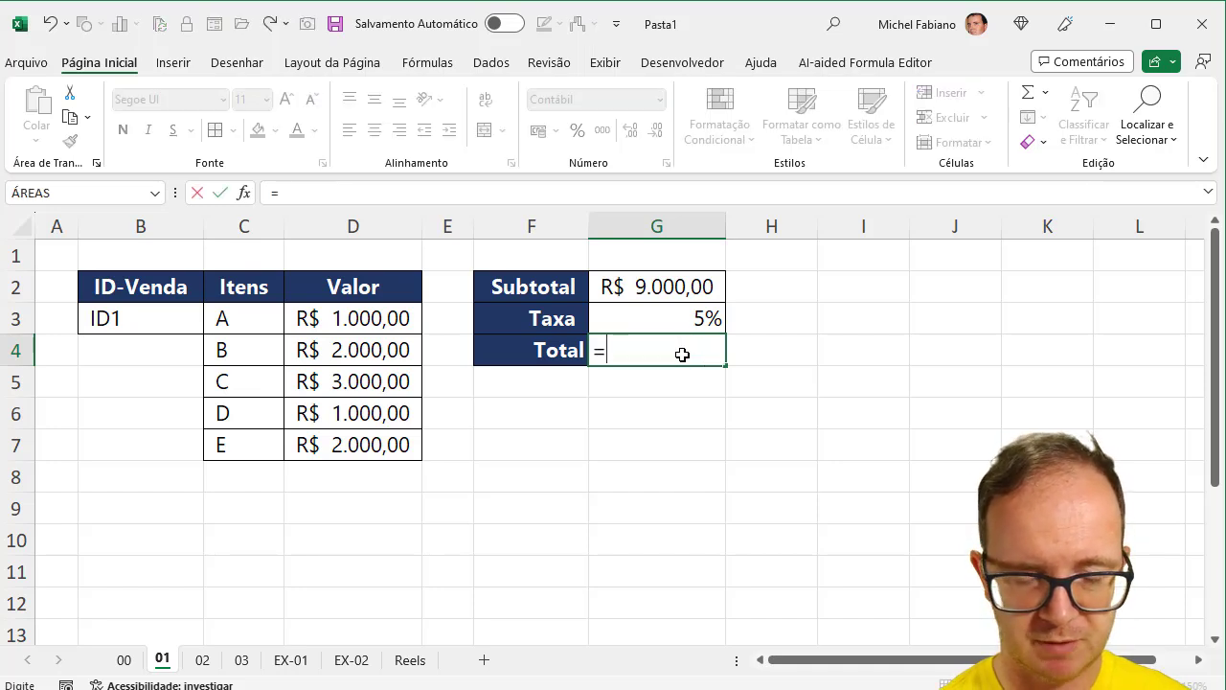
type("s")
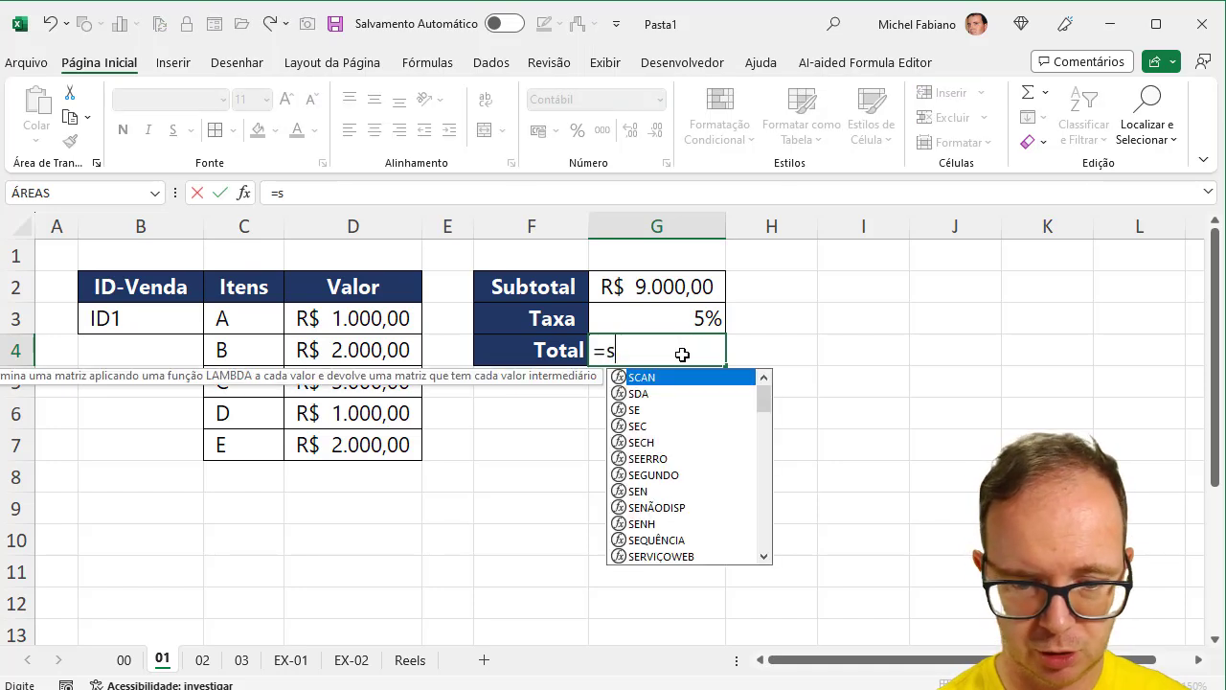
type("ub")
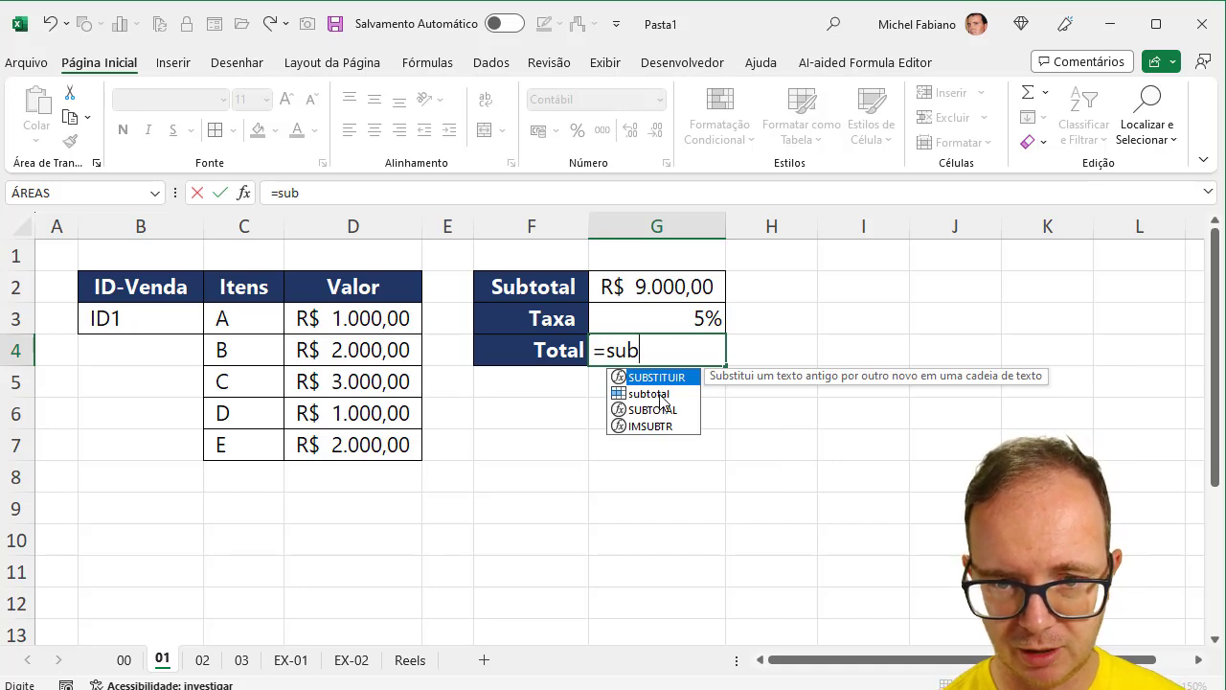
left_click(656, 395)
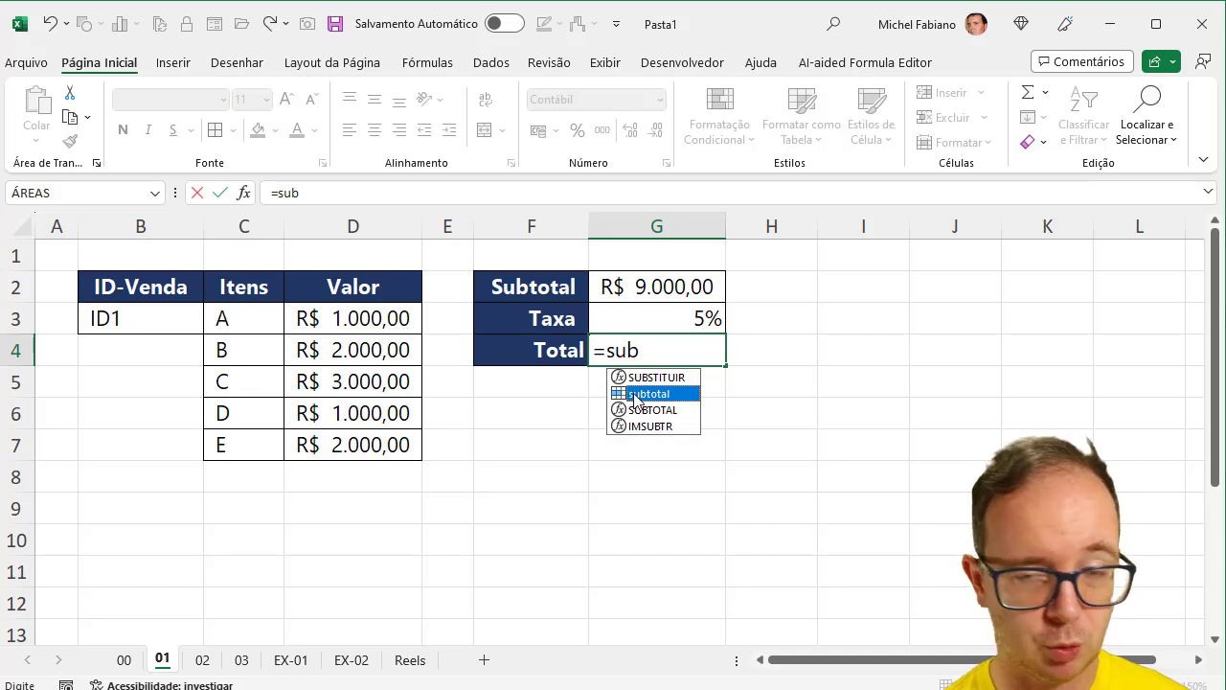
double_click(634, 393)
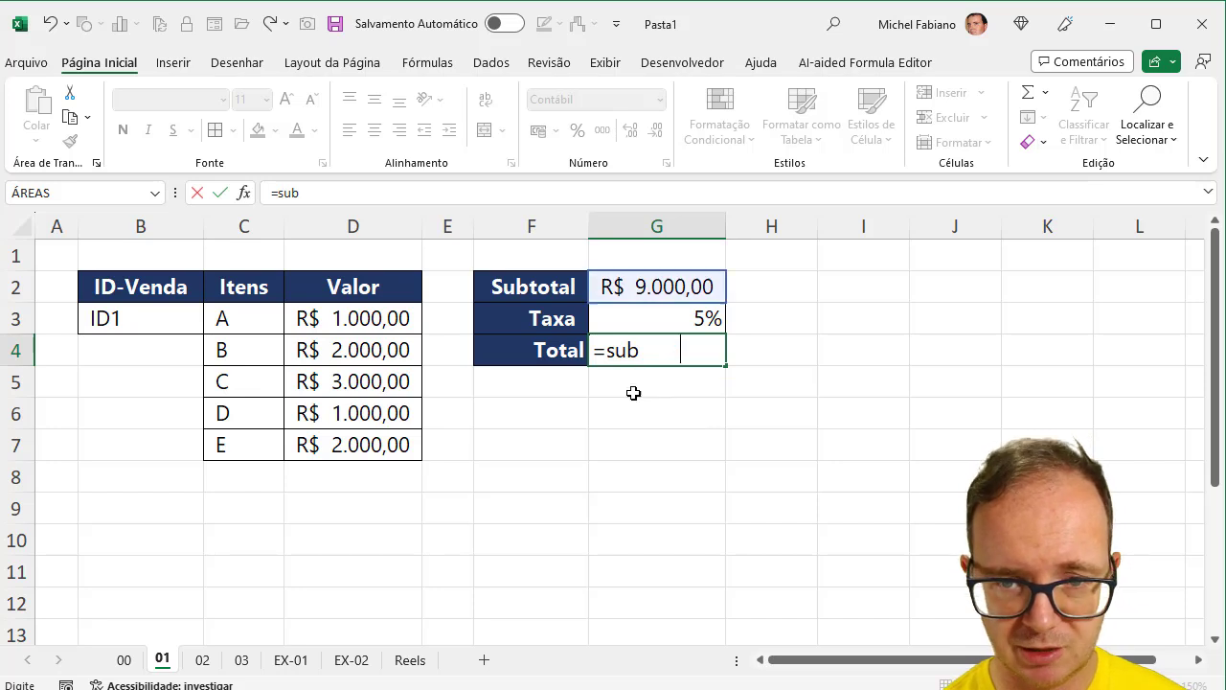
type("*")
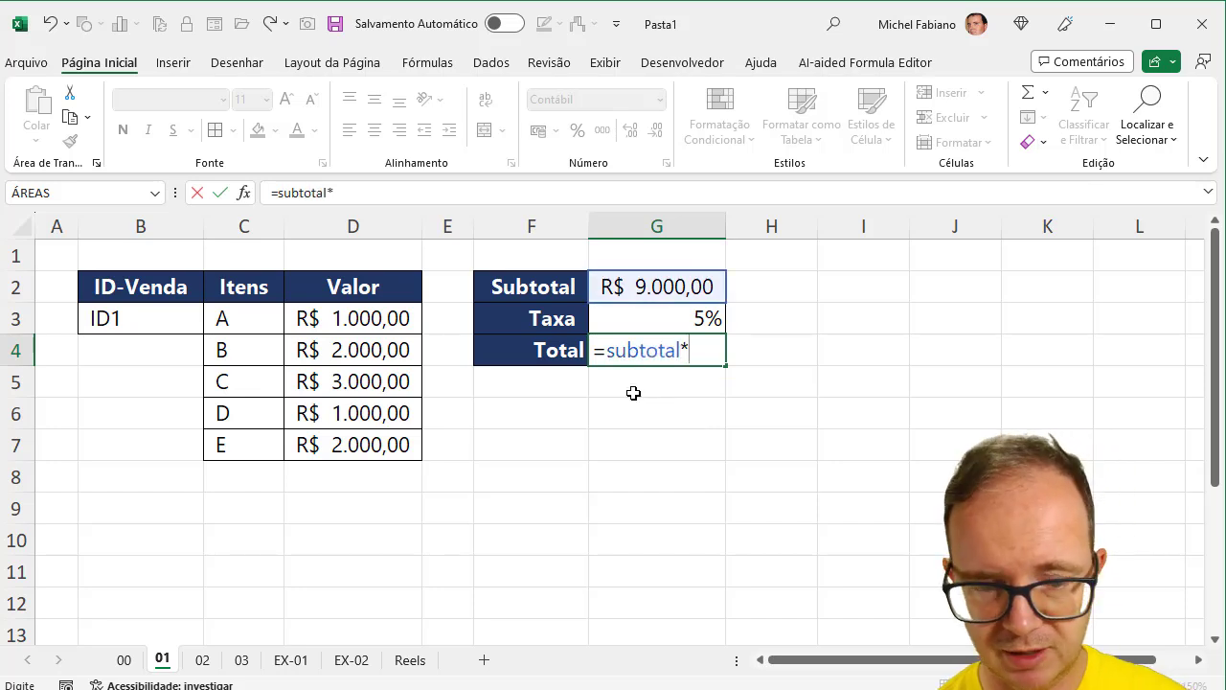
type("tax")
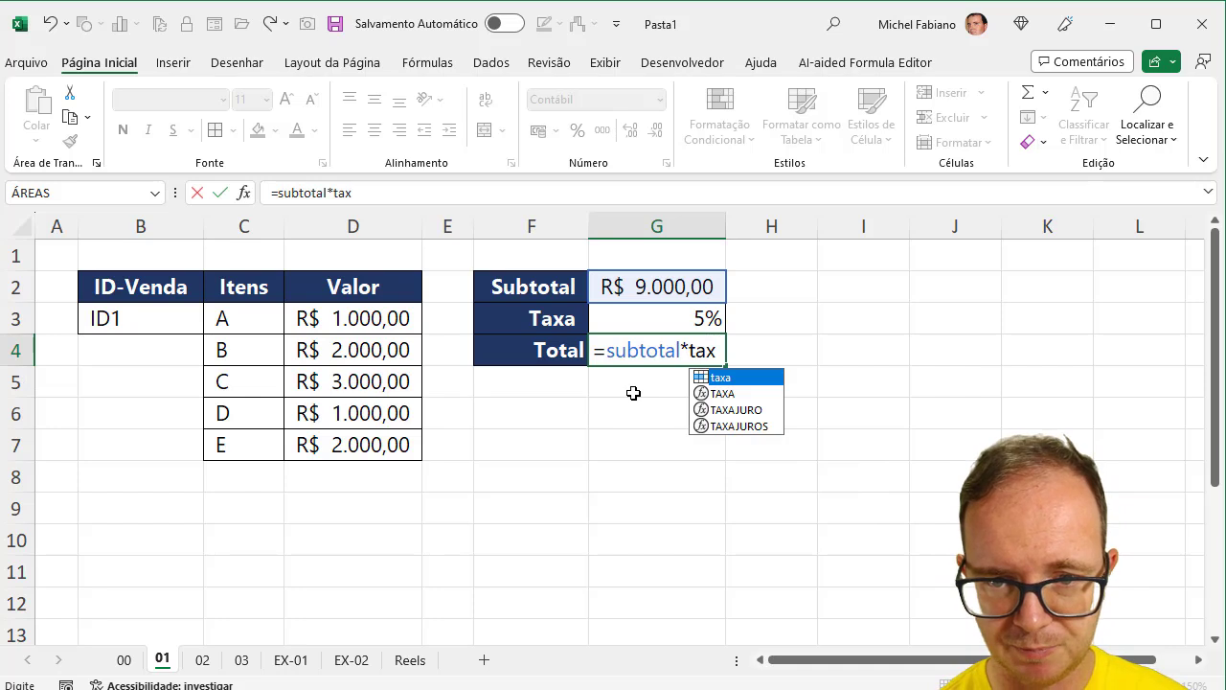
double_click(720, 378)
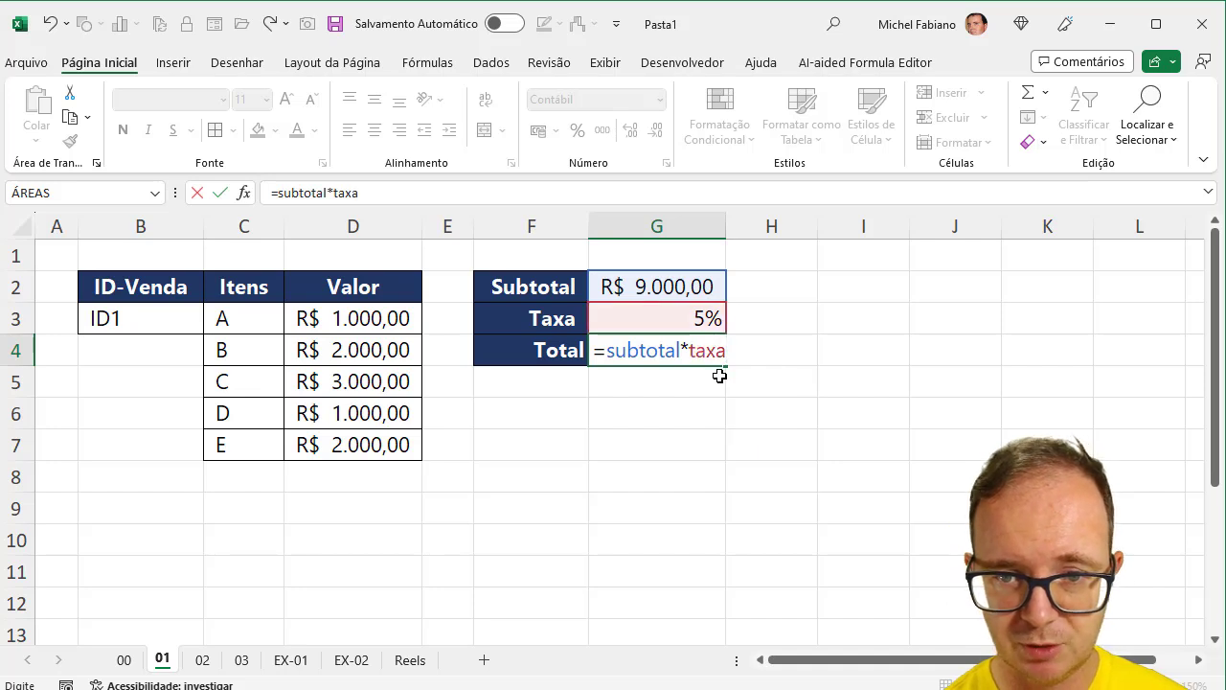
key("Return")
Extend G4 to =subtotal*taxa+subtotal, still R$ 9.450,00, then go to sheet 02.
left_click(685, 351)
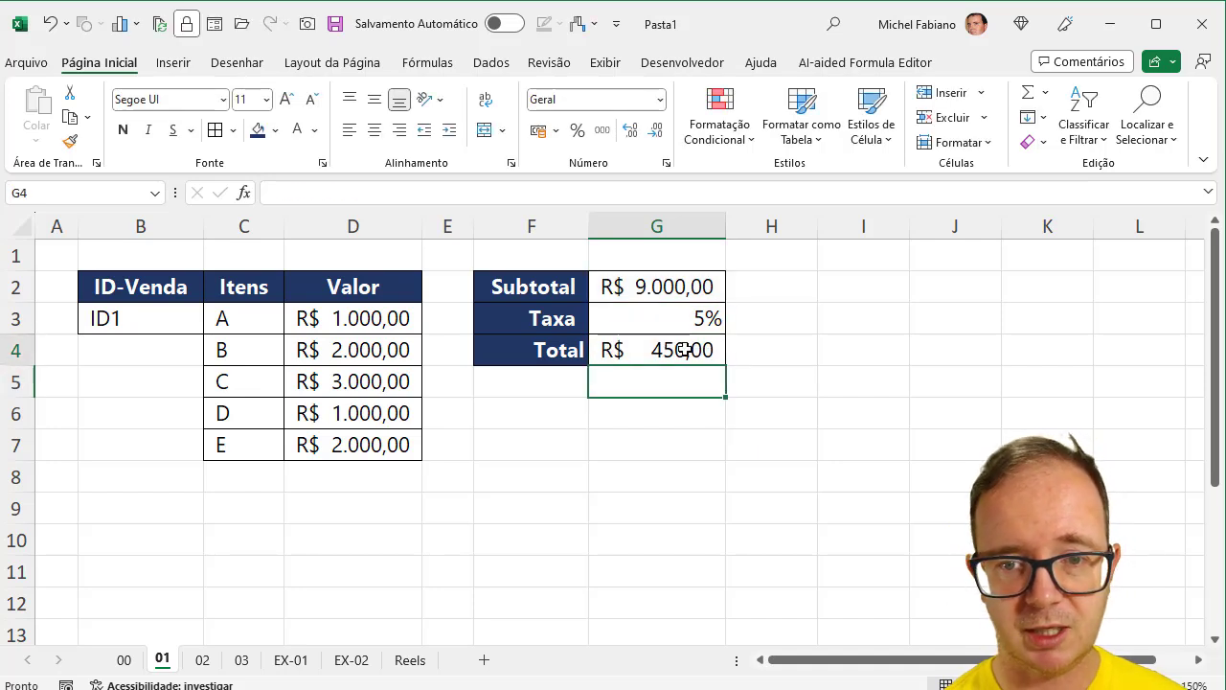
double_click(685, 350)
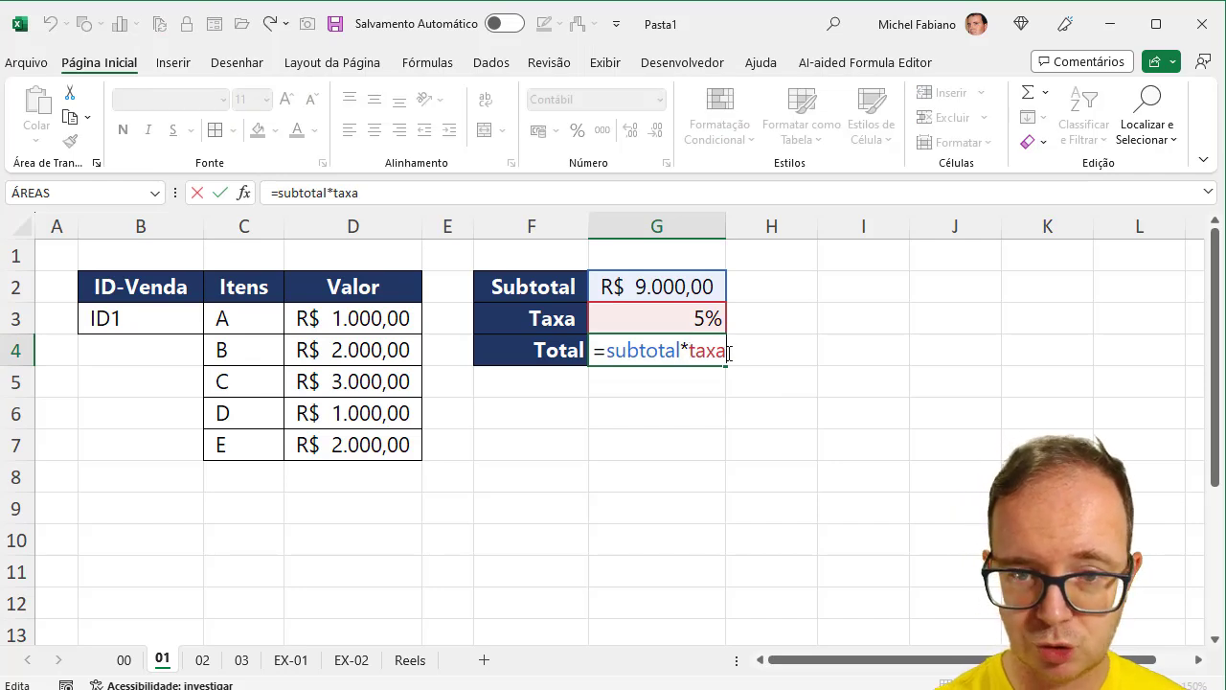
type("+sub")
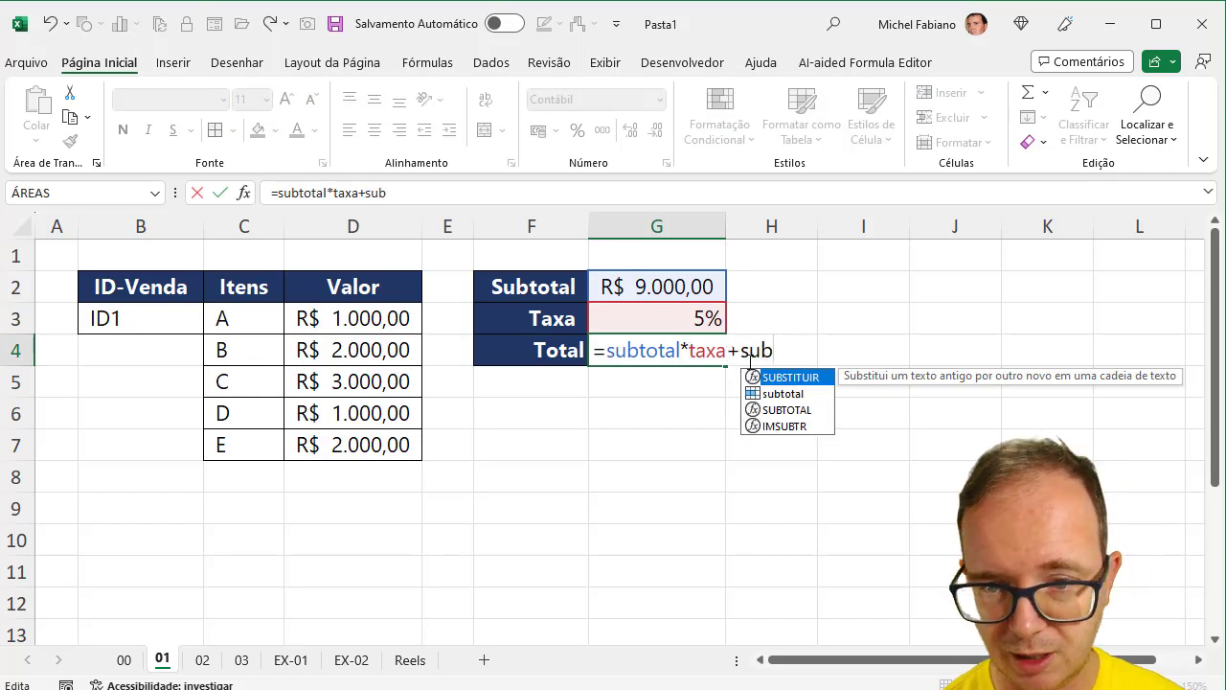
double_click(788, 394)
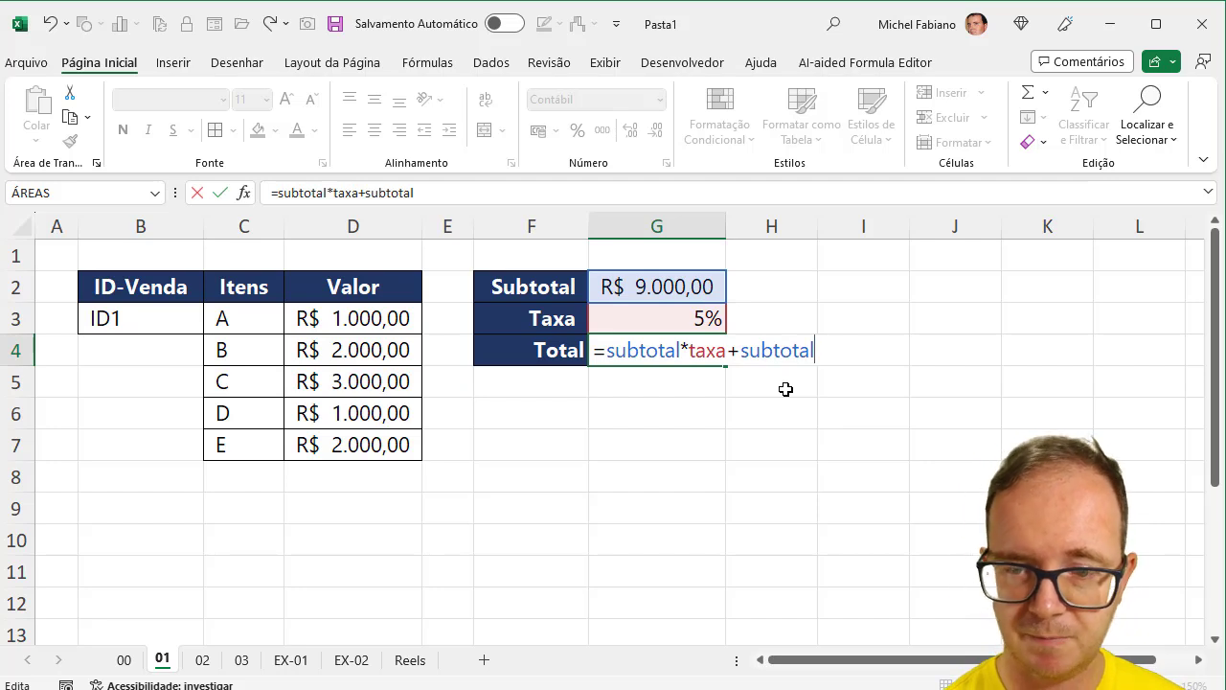
key("Return")
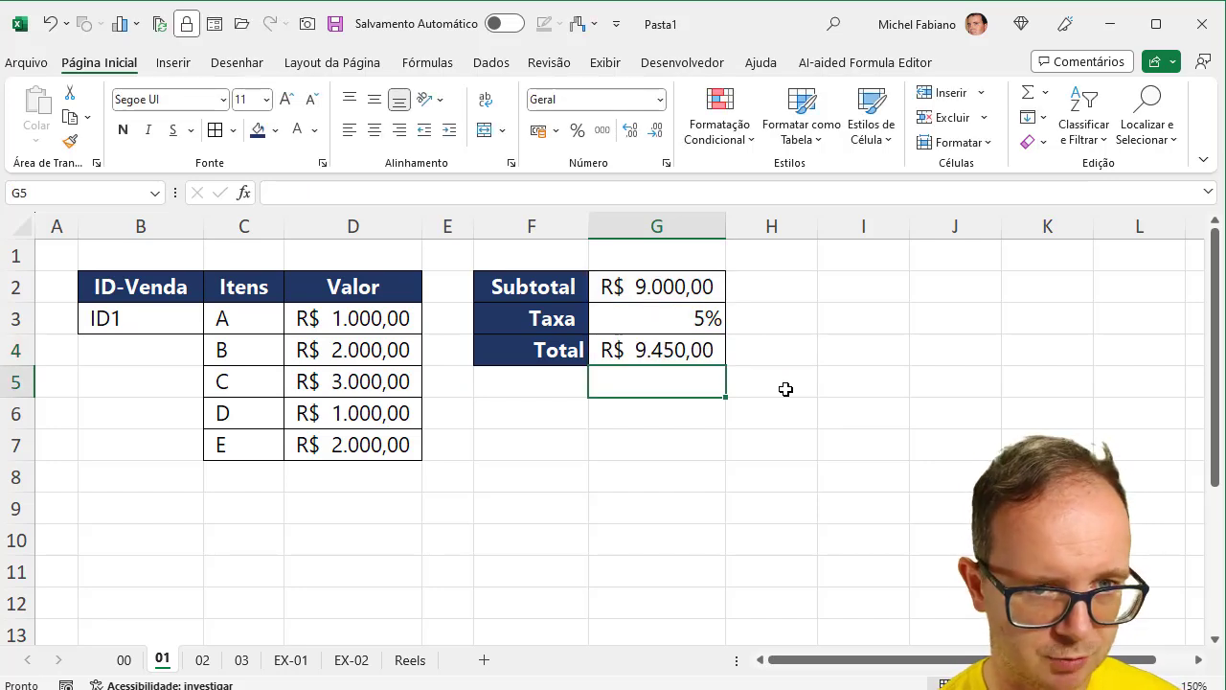
left_click(681, 354)
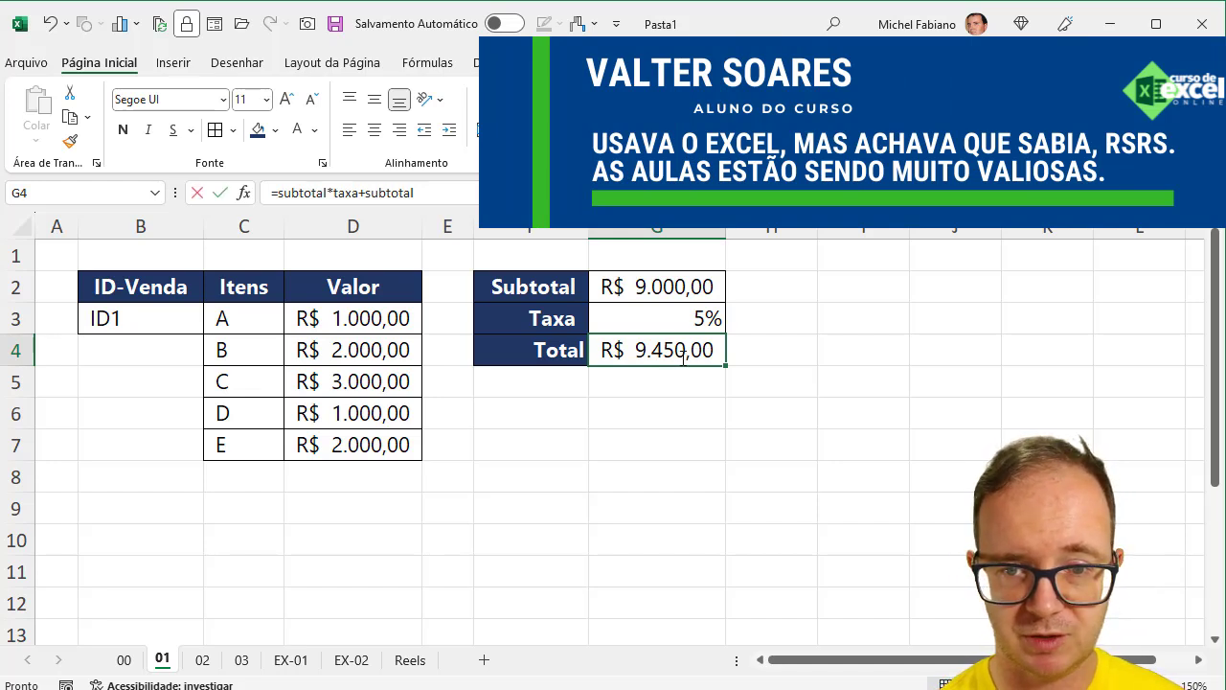
double_click(679, 353)
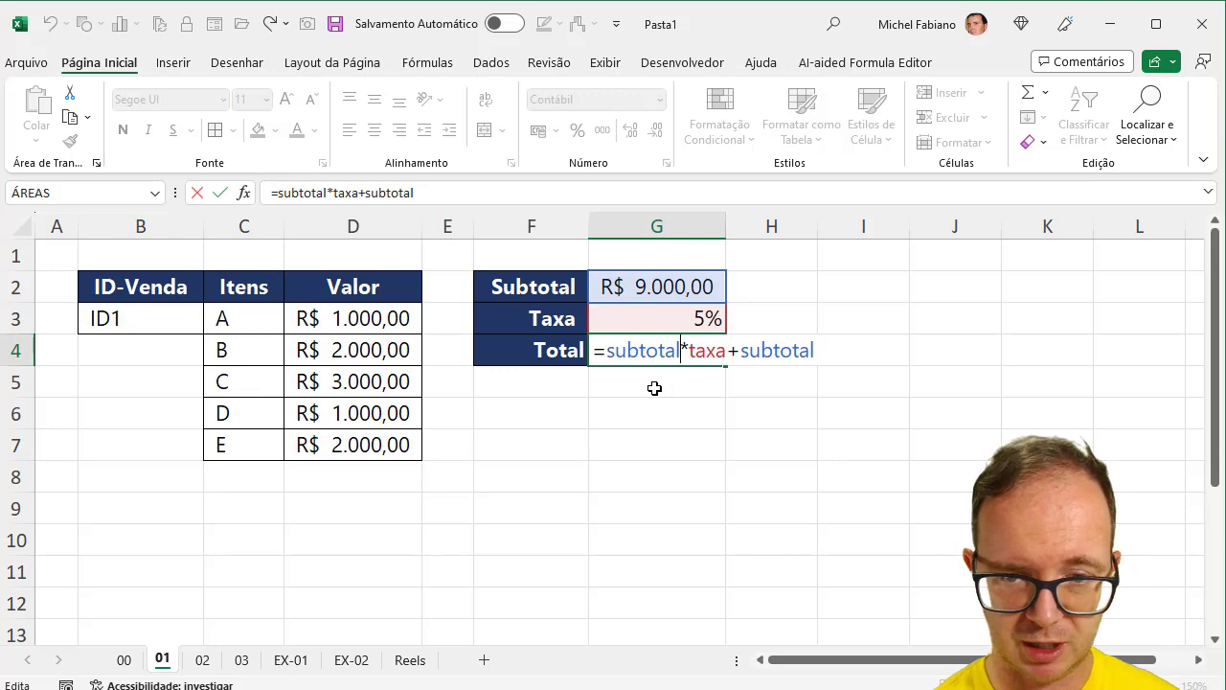
key("Return")
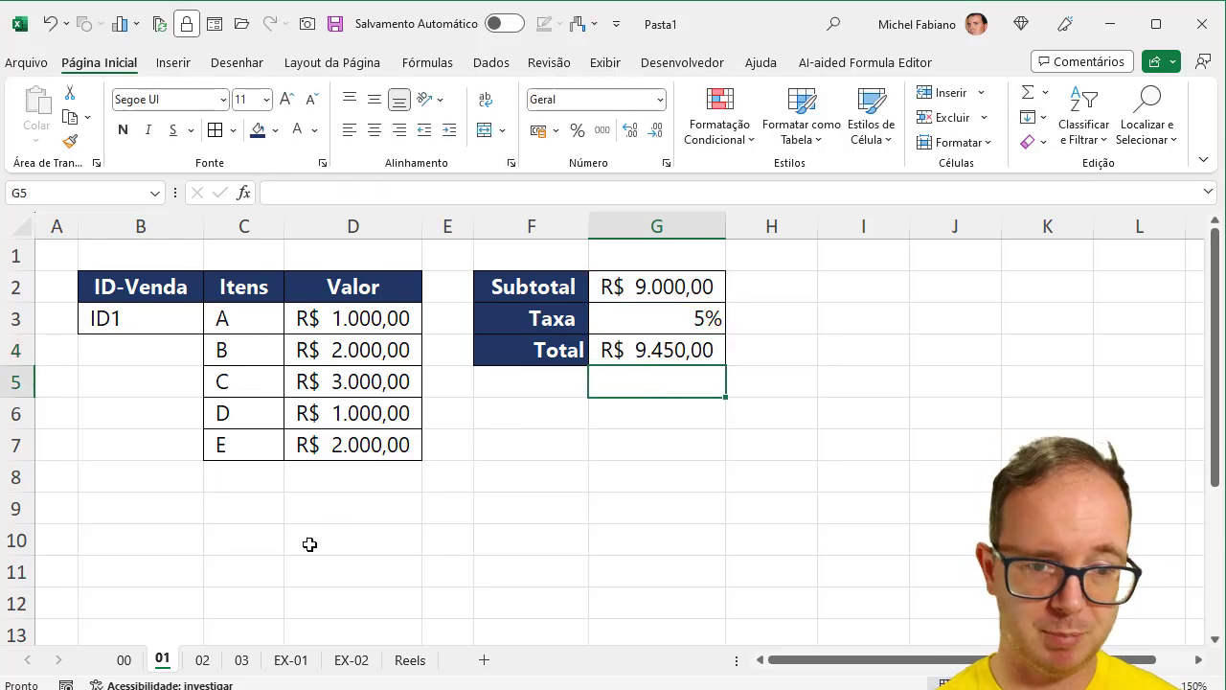
left_click(203, 660)
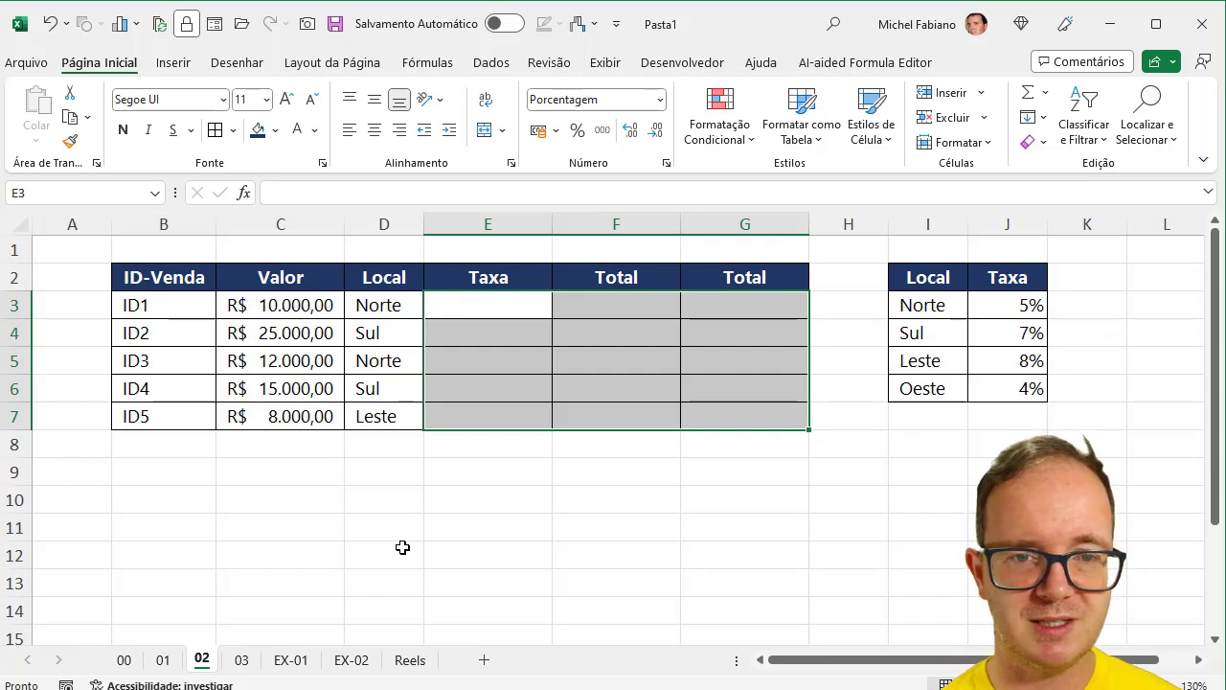
left_click_drag(482, 310, 471, 414)
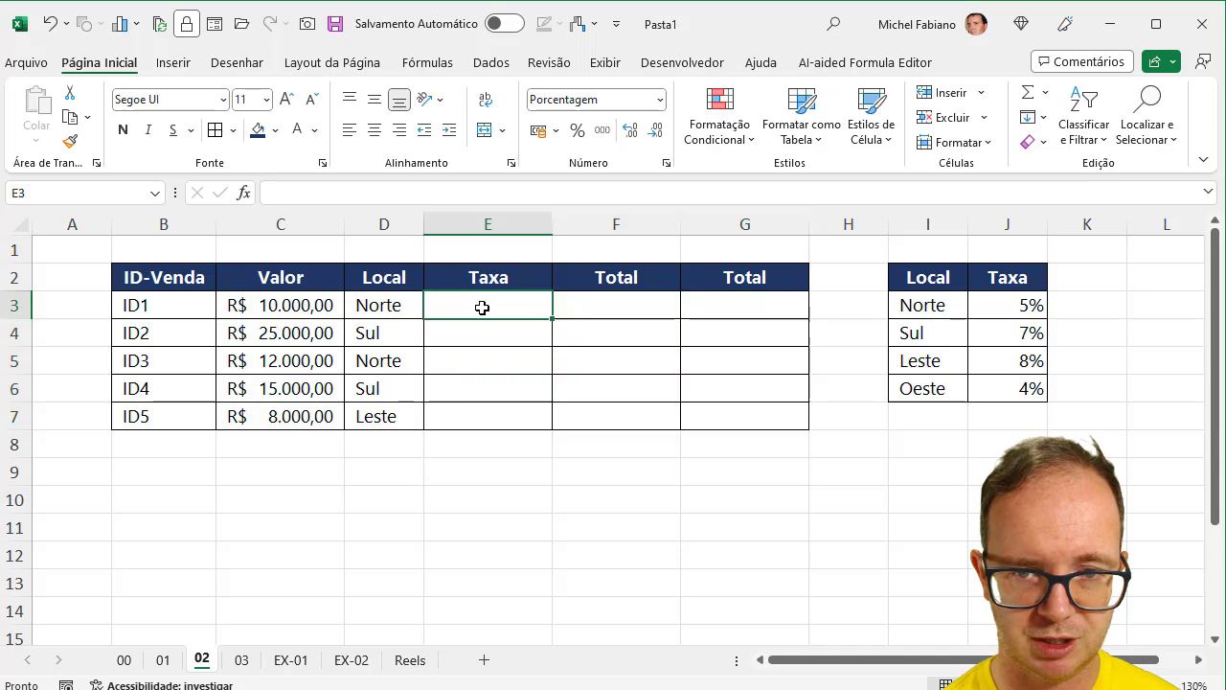
left_click_drag(631, 315, 701, 412)
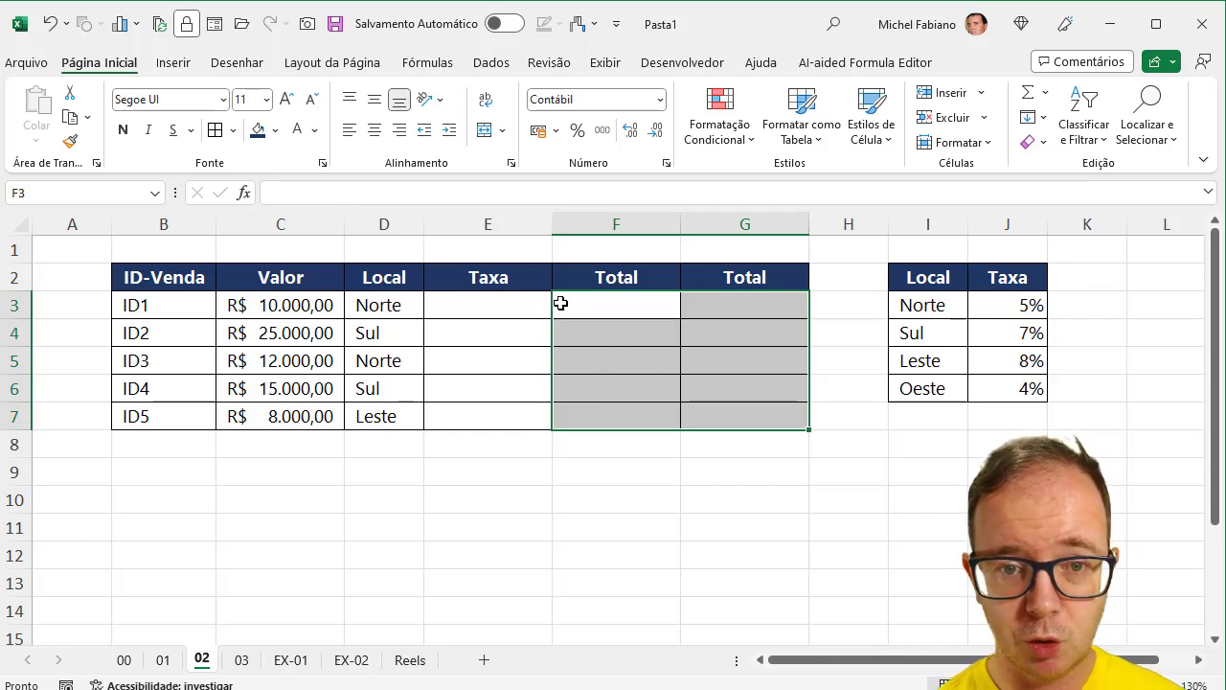
left_click(506, 302)
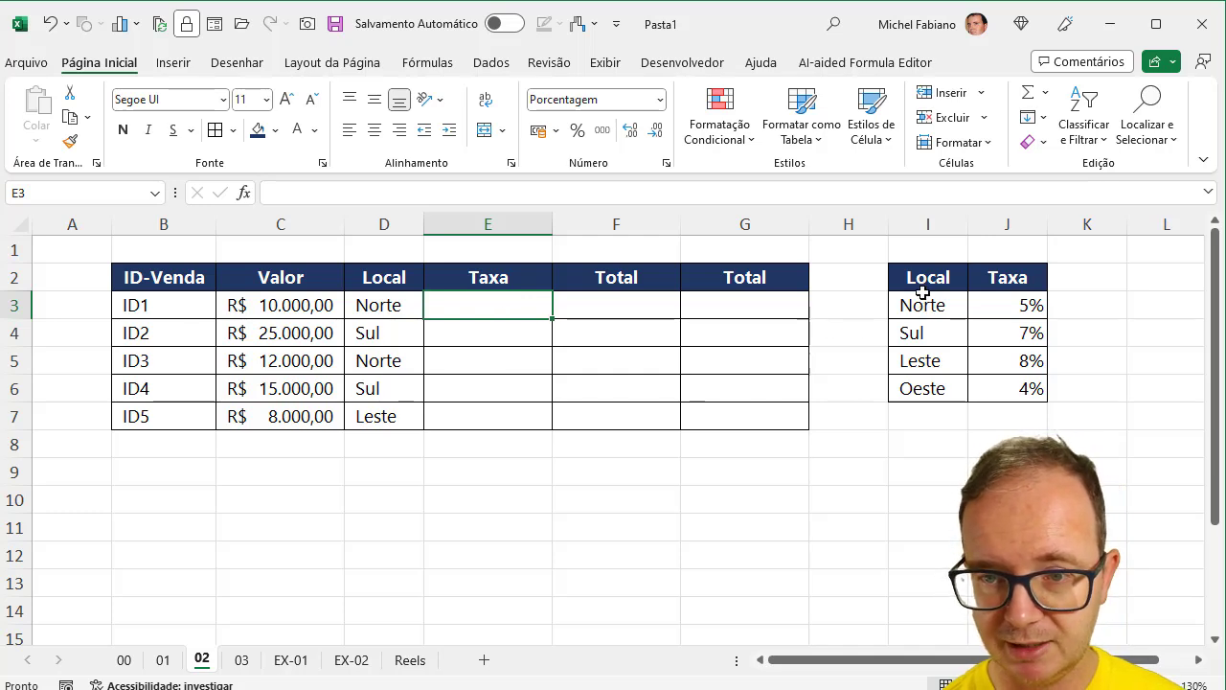
Create names Norte, Sul, Leste and Oeste from I3:J6's left-column labels and check them in Gerenciador de Nomes.
left_click_drag(929, 307, 994, 383)
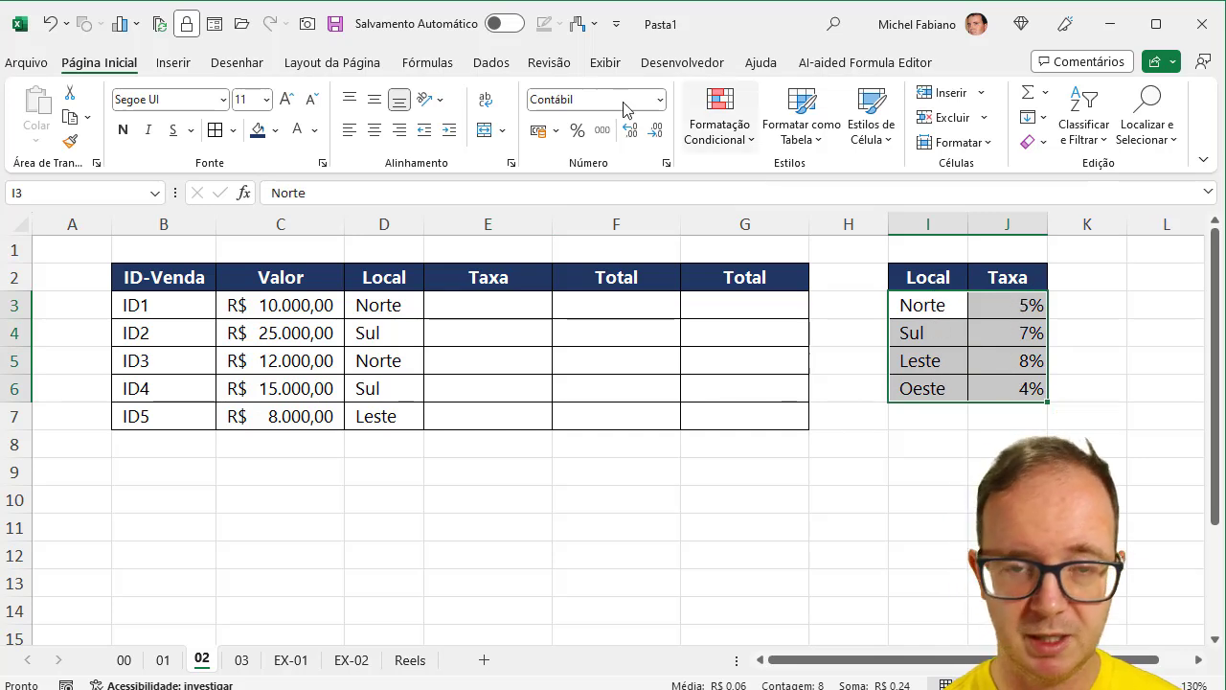
left_click(439, 64)
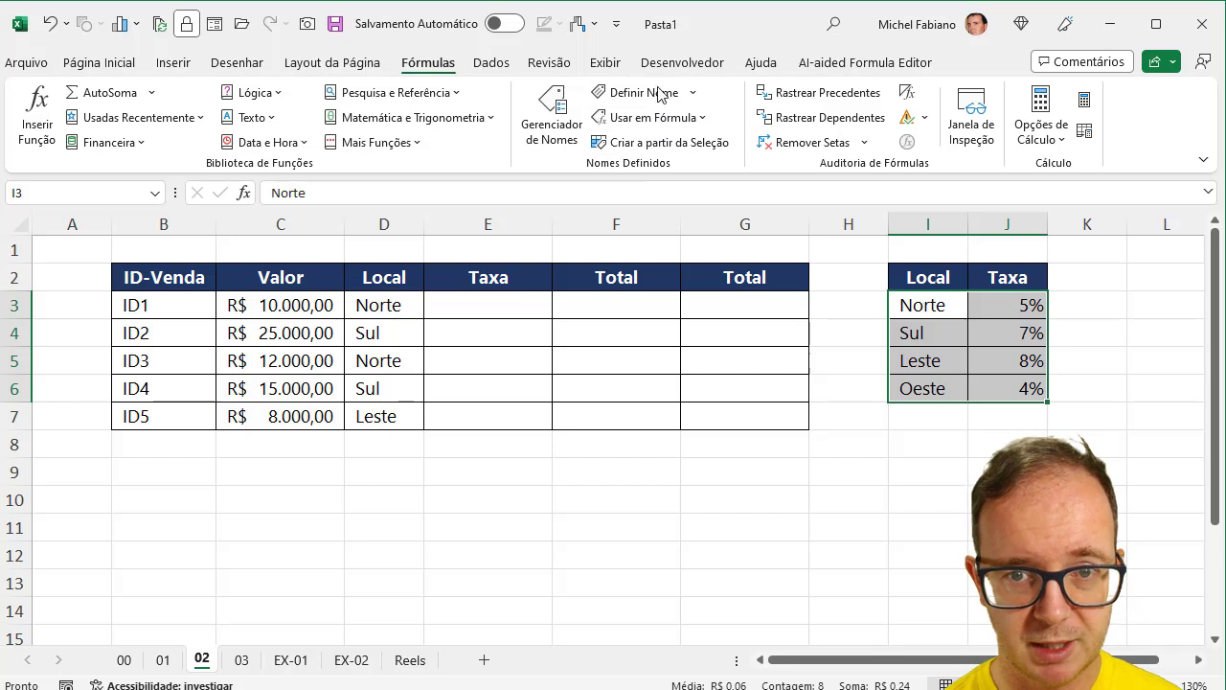
left_click(642, 145)
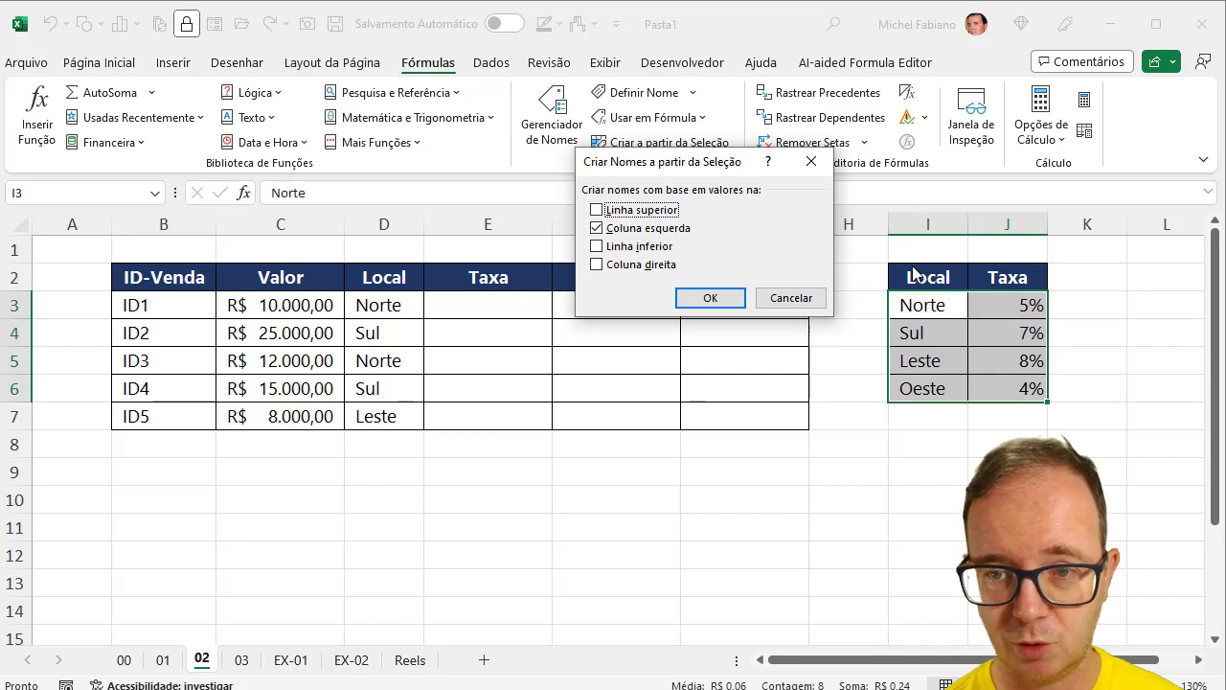
left_click(708, 298)
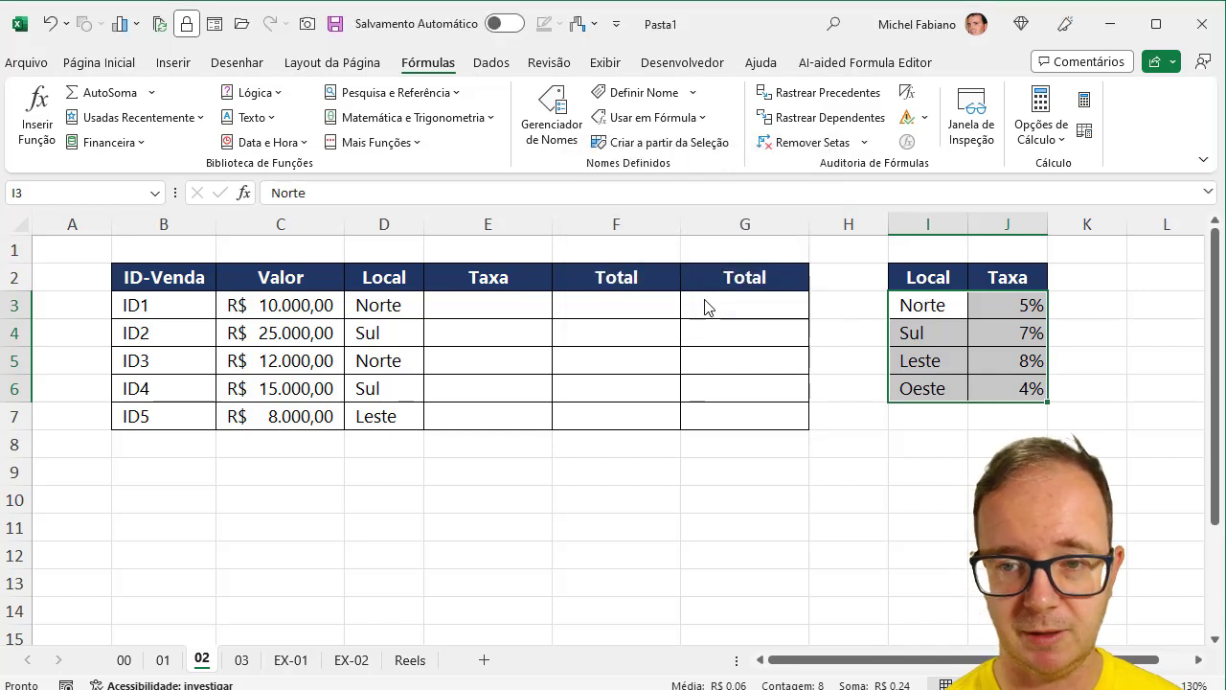
left_click(556, 130)
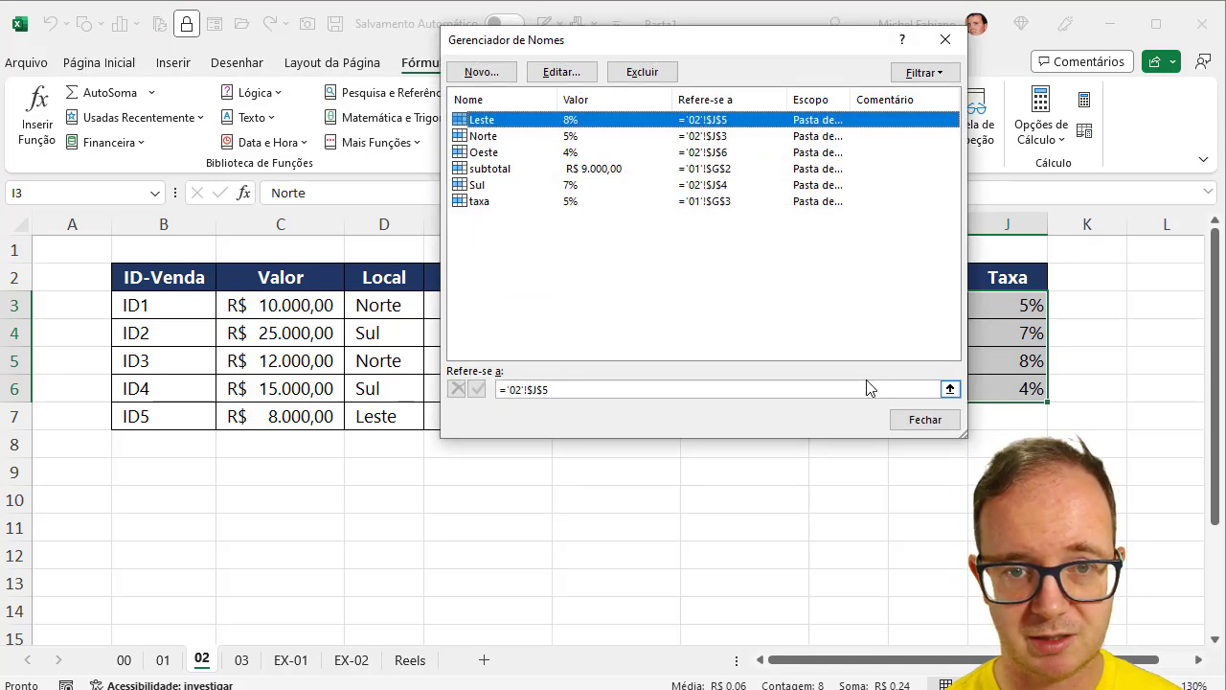
left_click(944, 424)
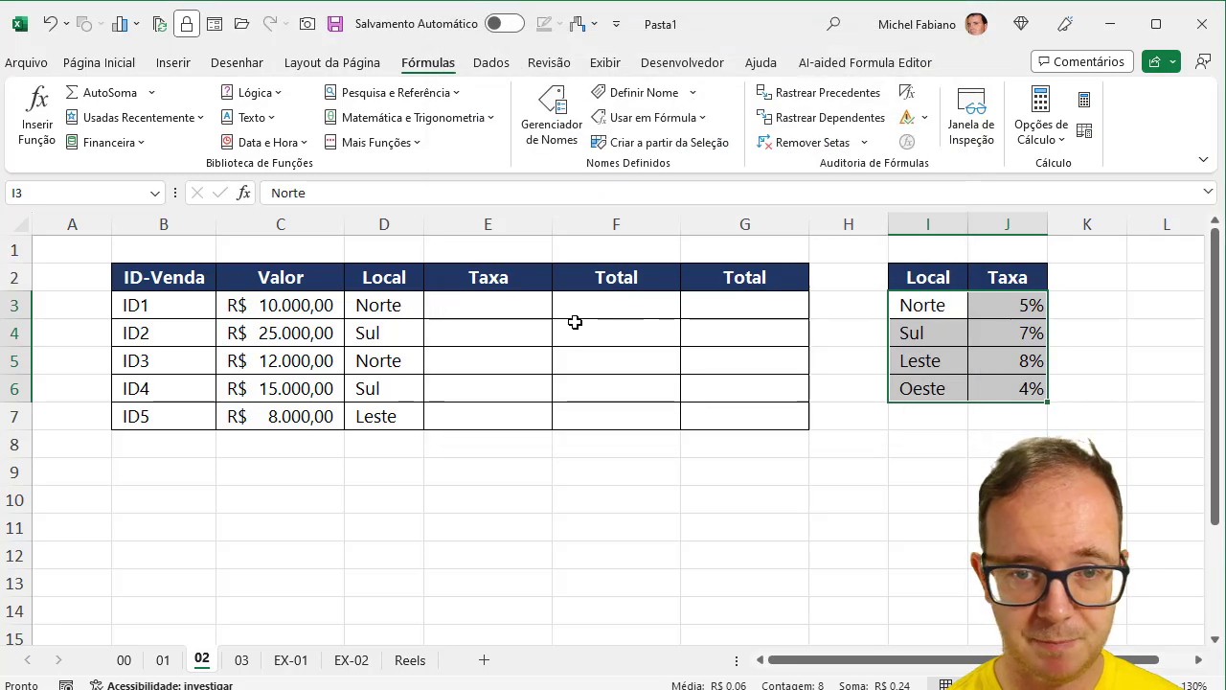
left_click(491, 307)
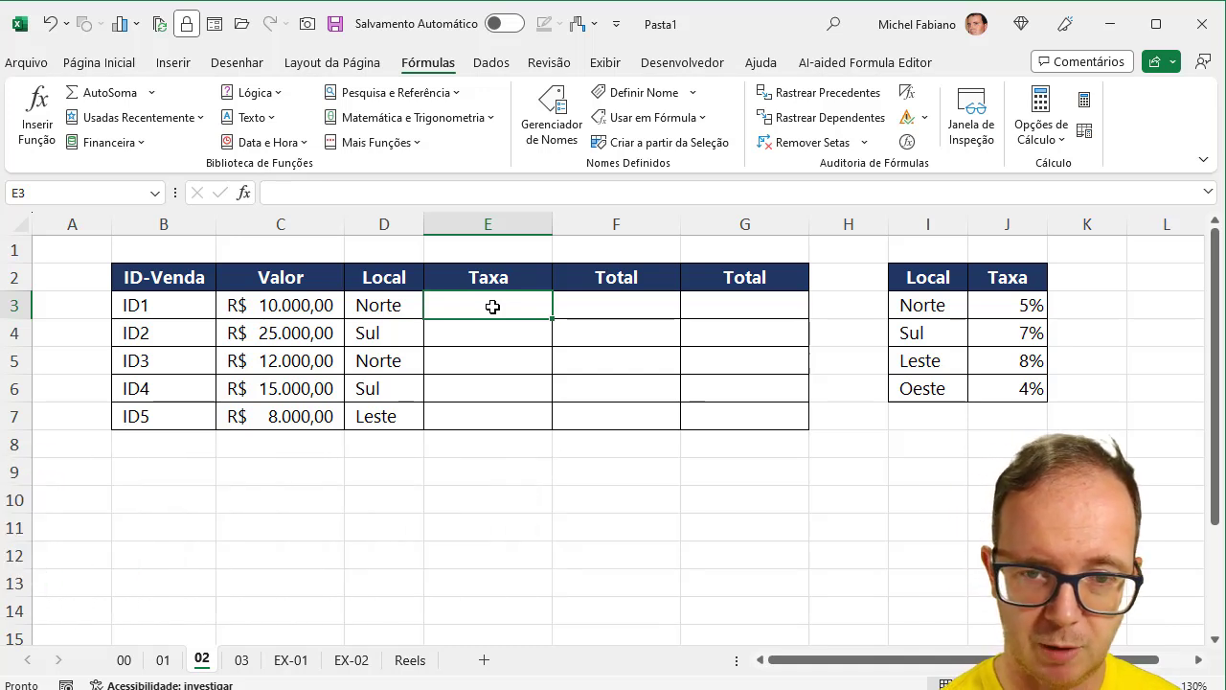
Enter =INDIRETO(D3) in E3 and fill it to E7, giving 5%, 7%, 5%, 7%, 8%.
type("=indireto")
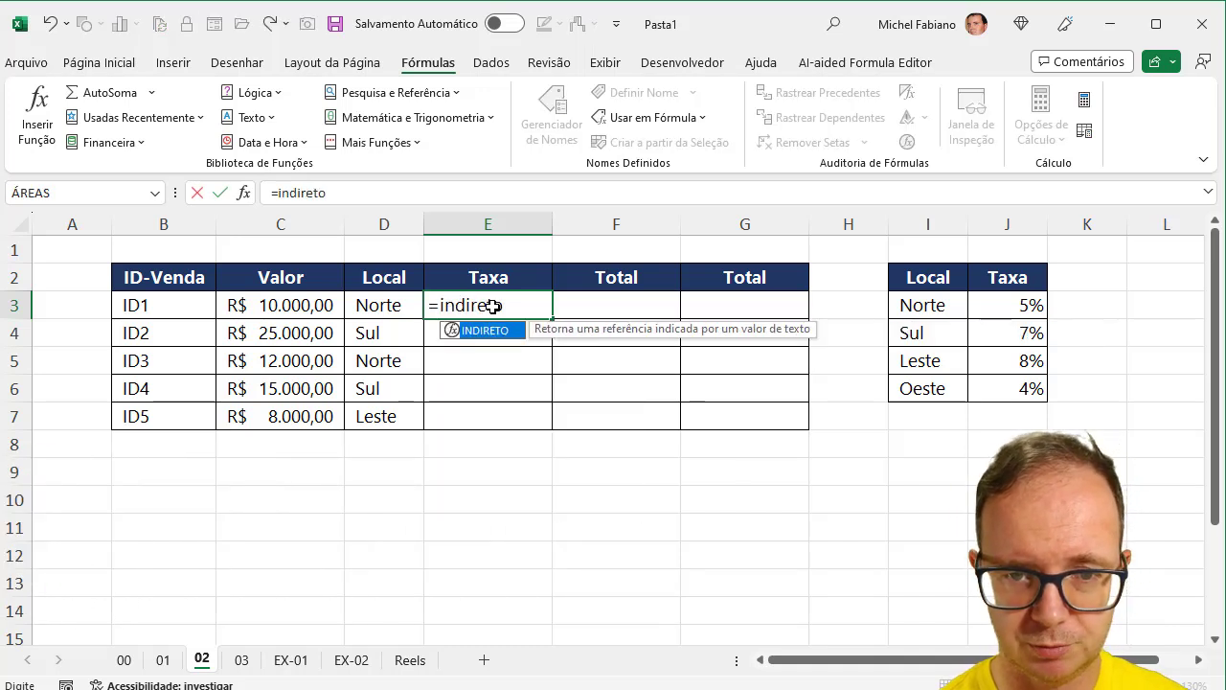
type("(")
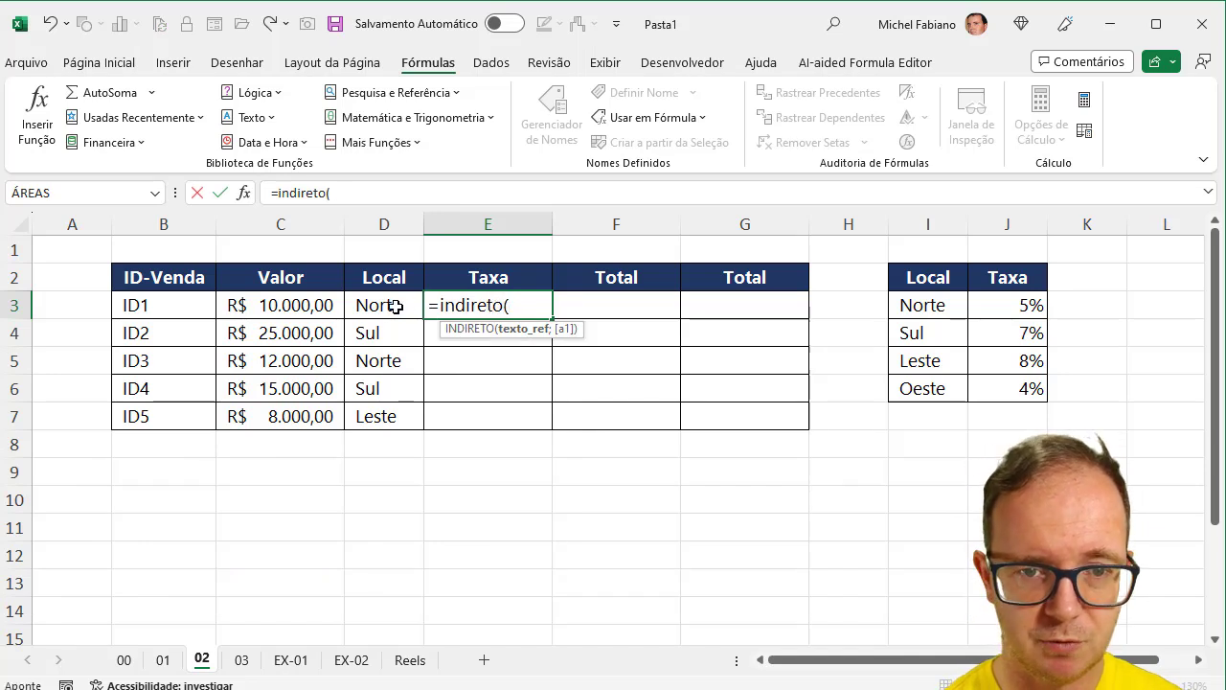
left_click(396, 305)
type(")")
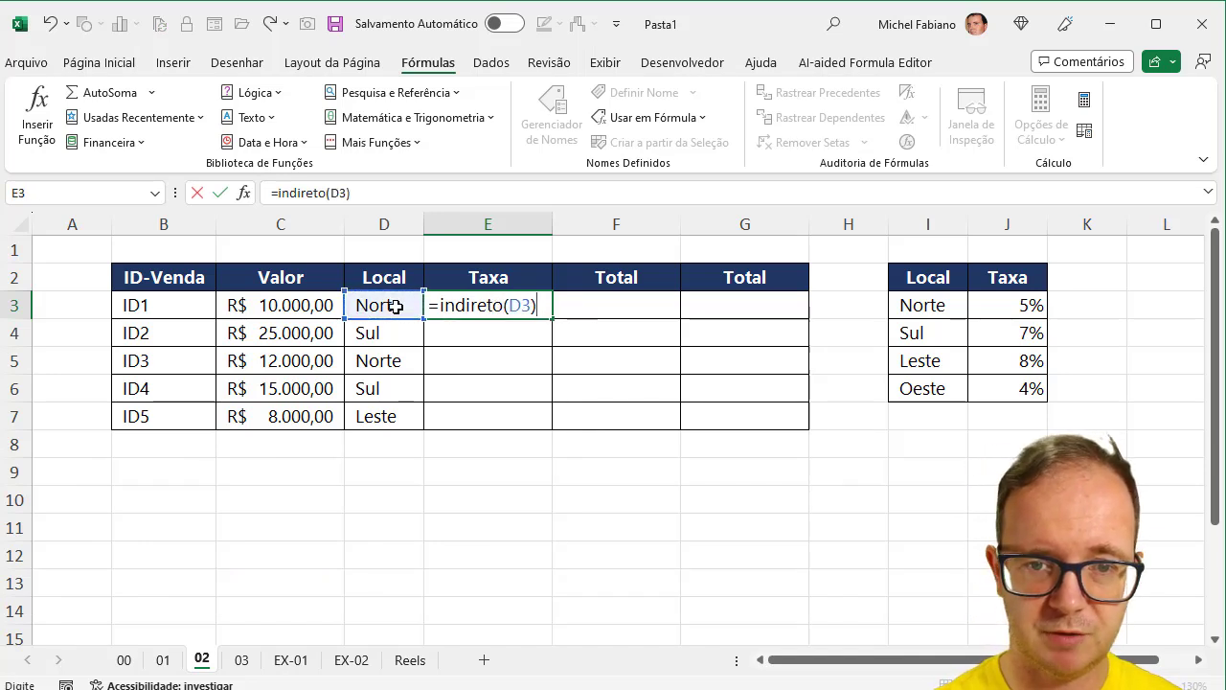
key("Return")
left_click(467, 303)
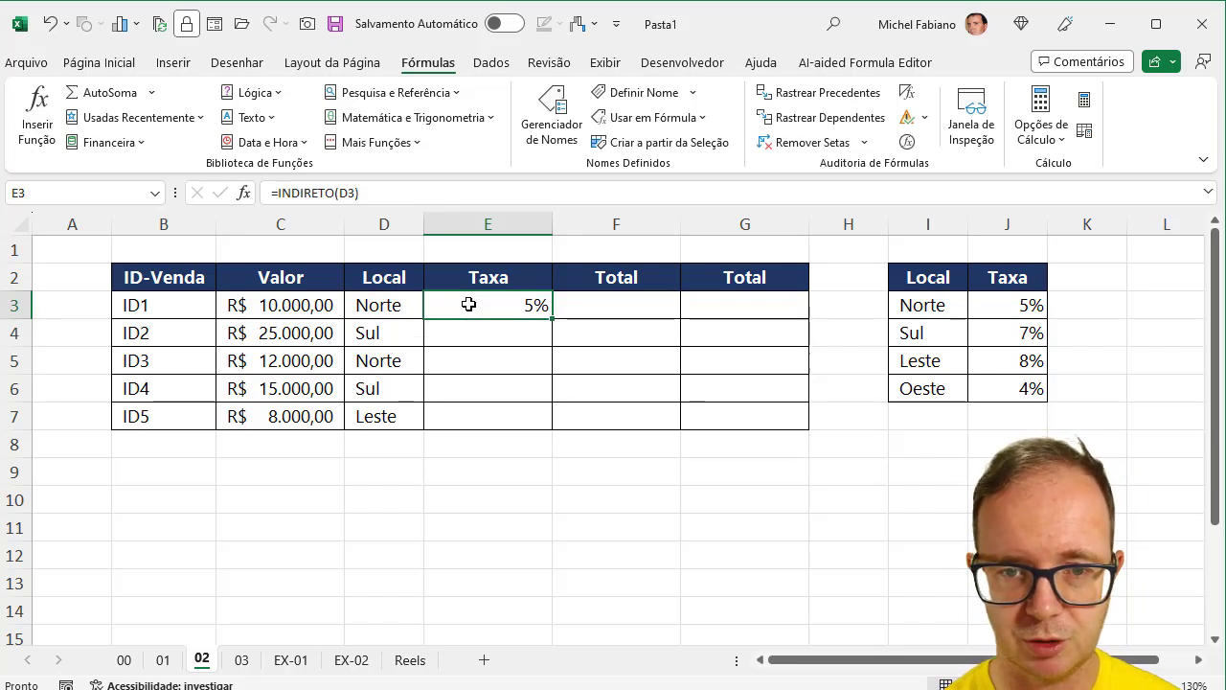
double_click(554, 319)
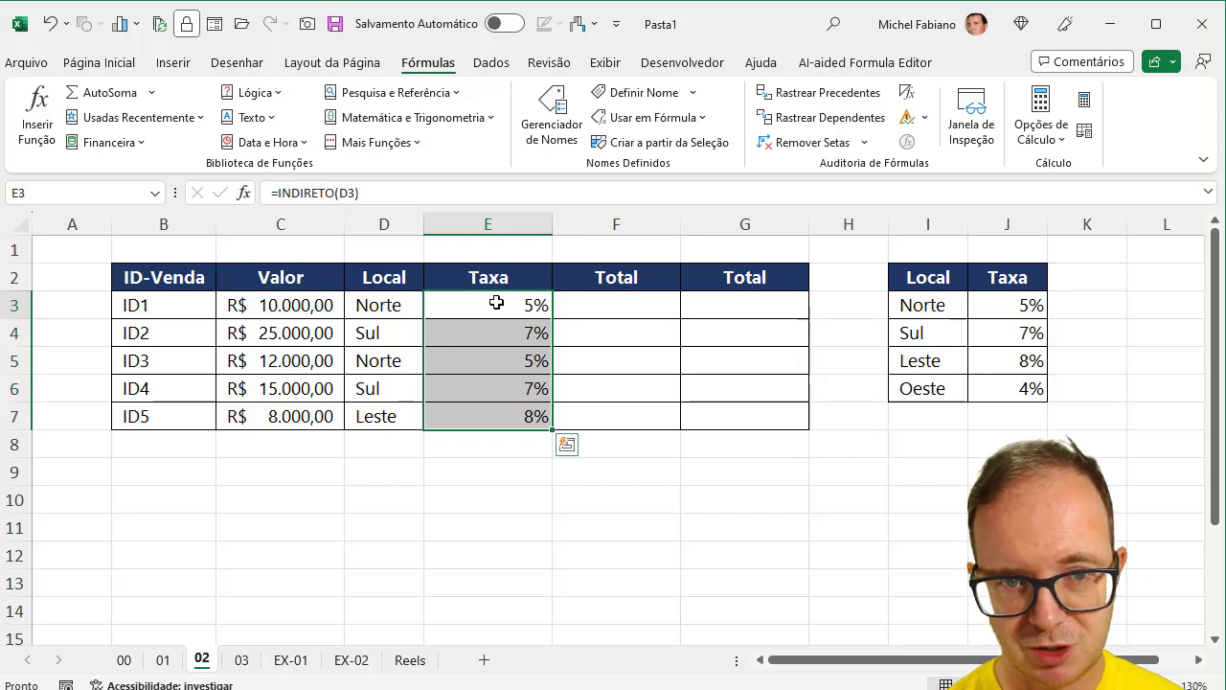
left_click_drag(496, 308, 484, 404)
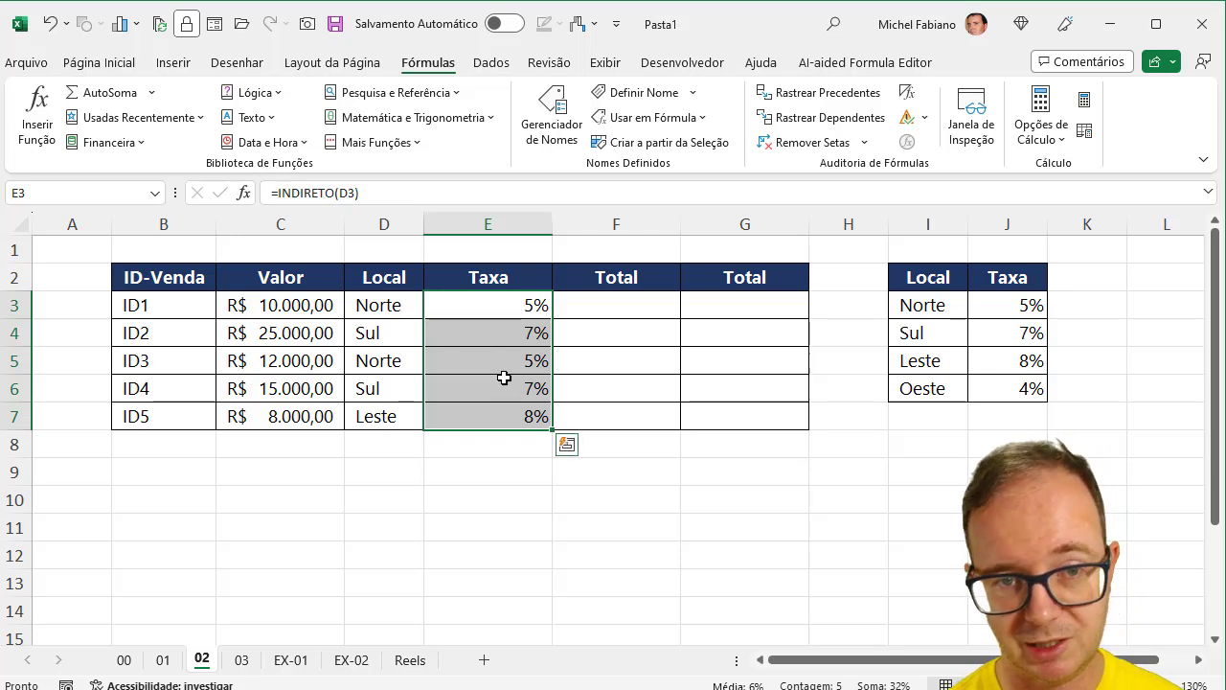
left_click_drag(1015, 305, 1010, 391)
left_click(1007, 310)
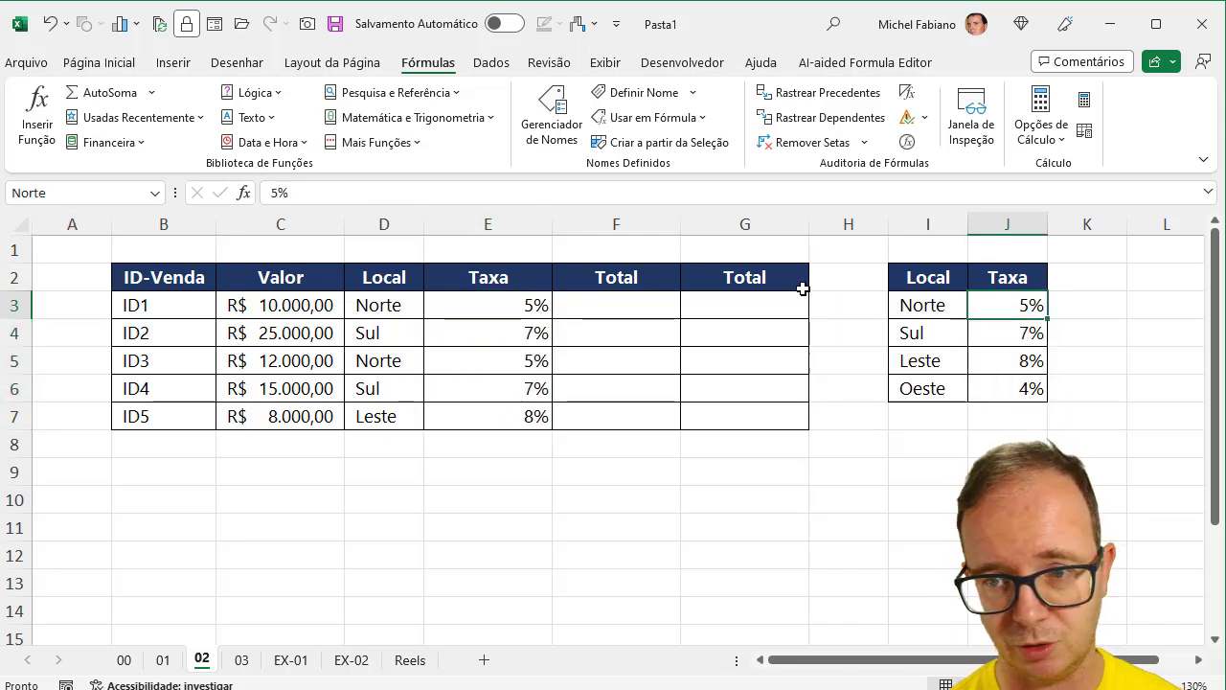
left_click(994, 338)
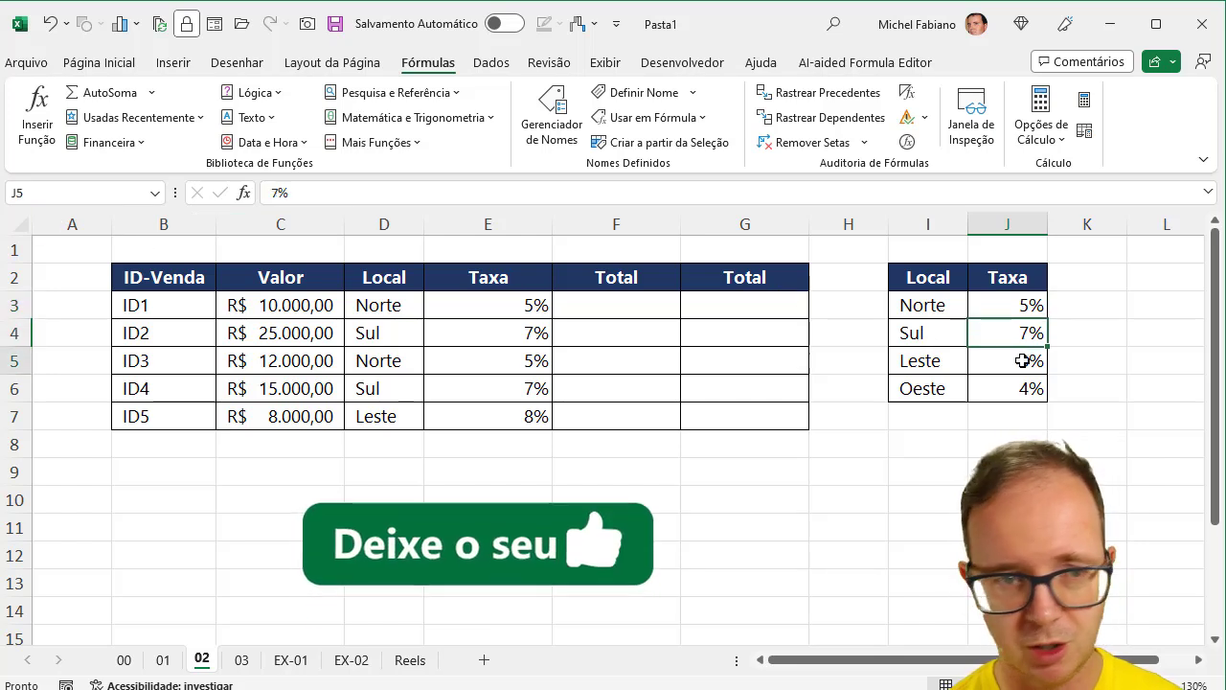
left_click(1023, 361)
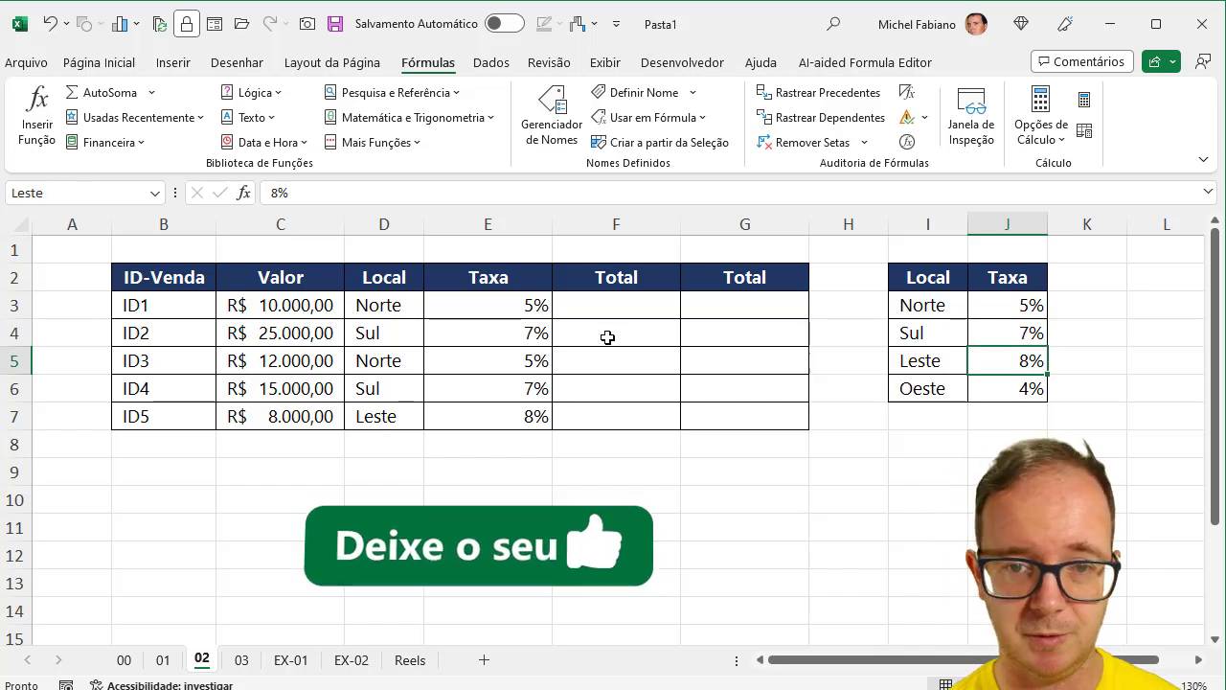
left_click(628, 311)
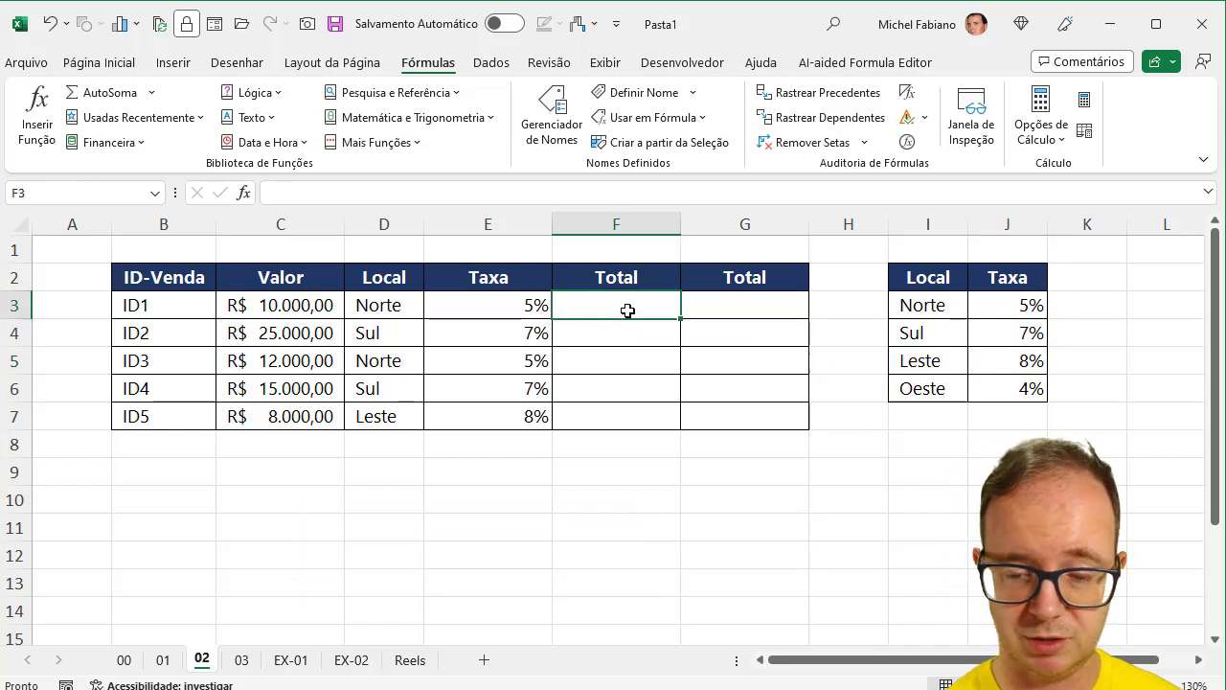
Enter =C3*E3+C3 in F3 and copy it to F7, R$ 10.500,00 through R$ 8.640,00.
type("=")
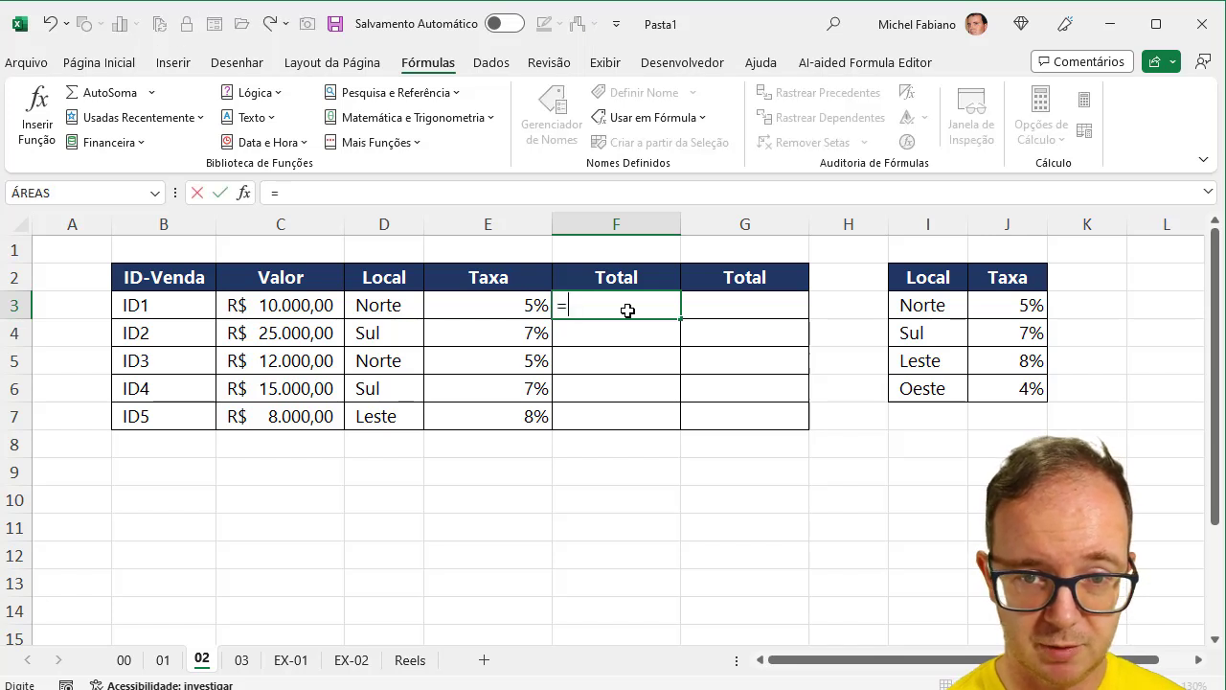
left_click(299, 304)
type("*")
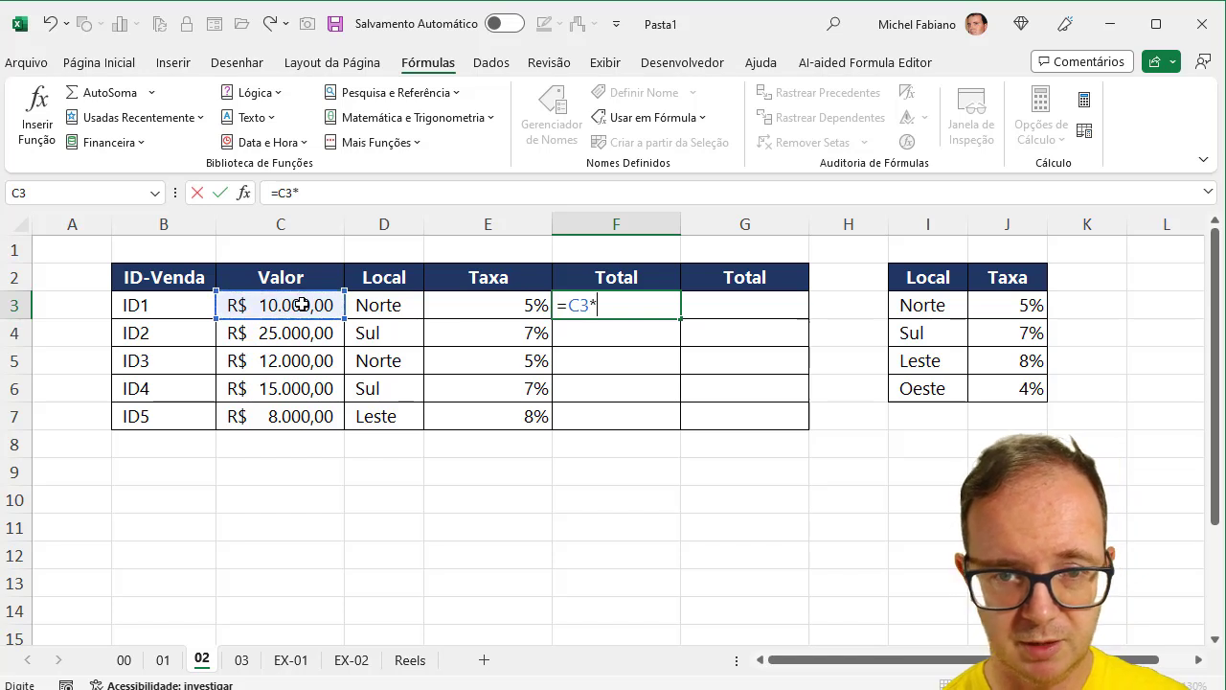
left_click(533, 306)
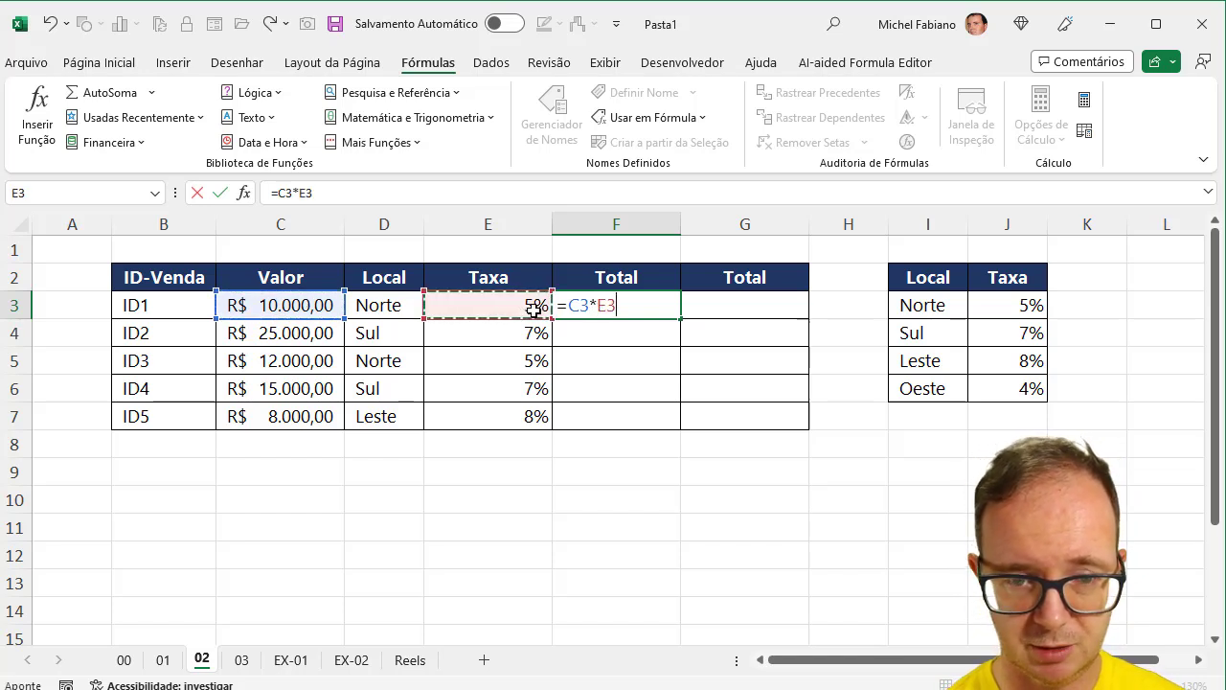
type("+")
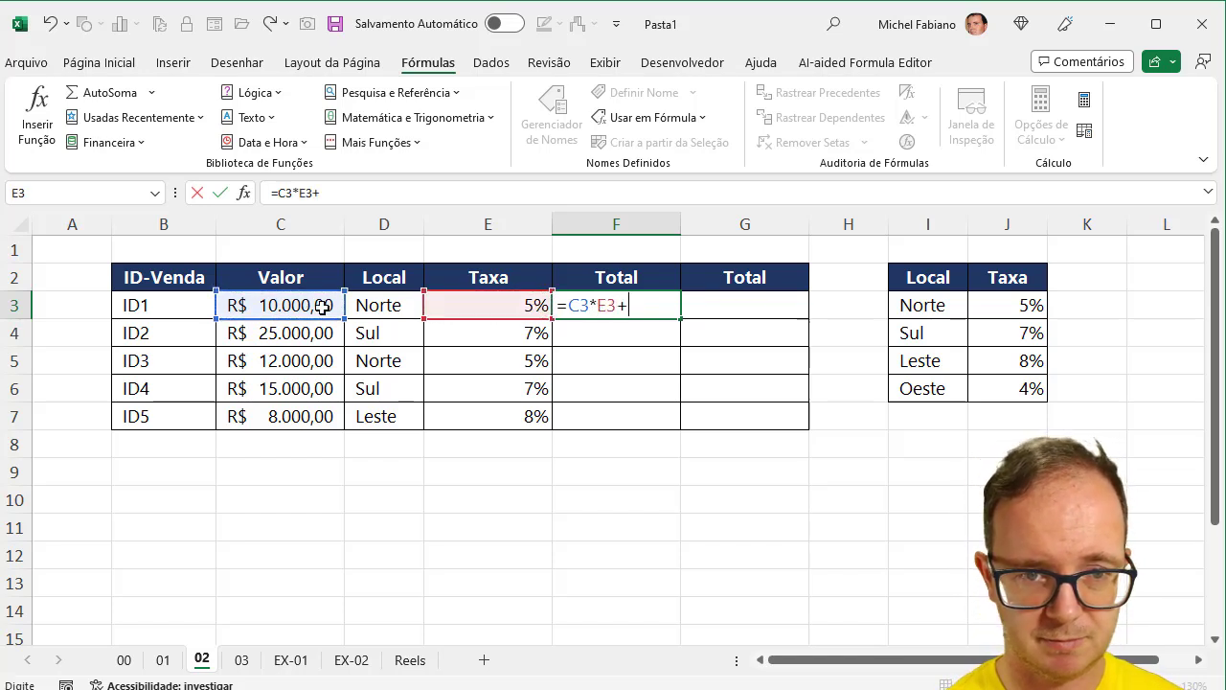
left_click(315, 307)
key("Return")
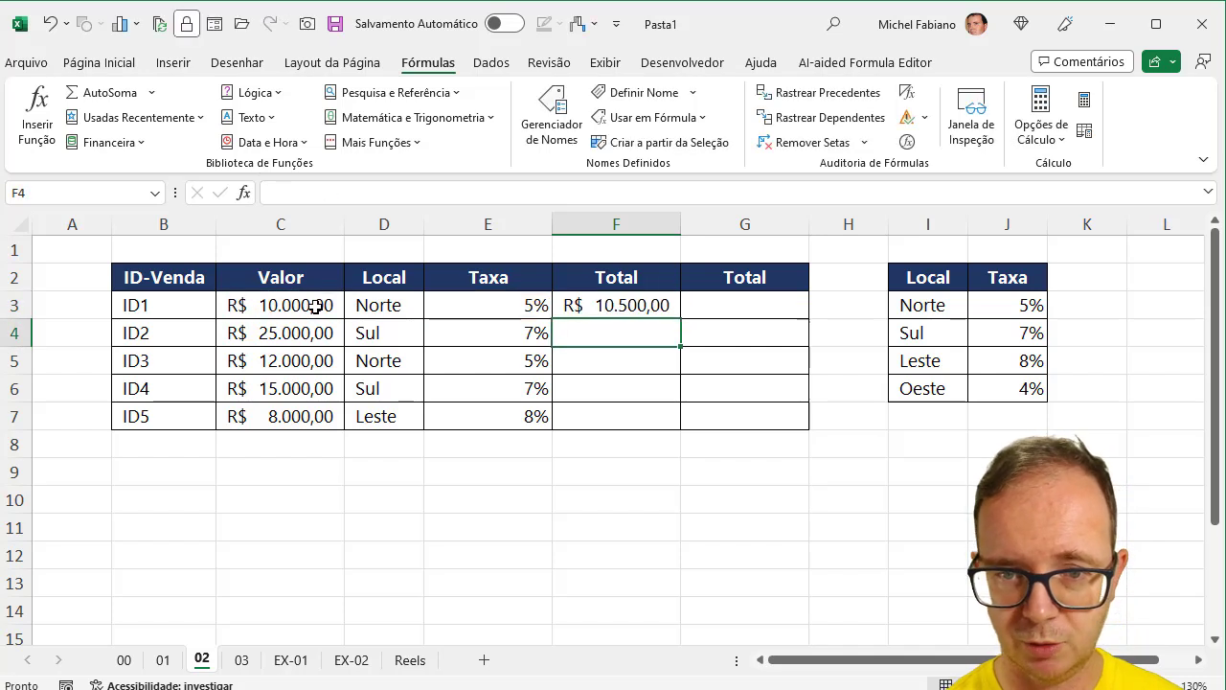
left_click(615, 297)
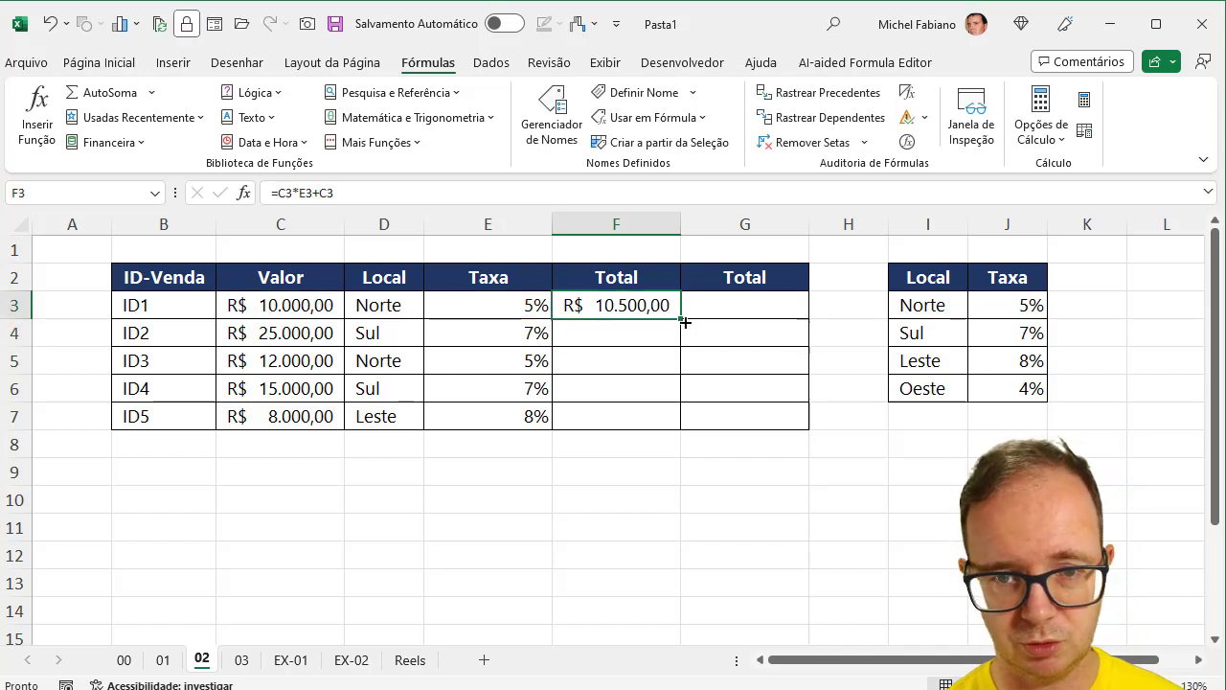
left_click_drag(686, 322, 681, 426)
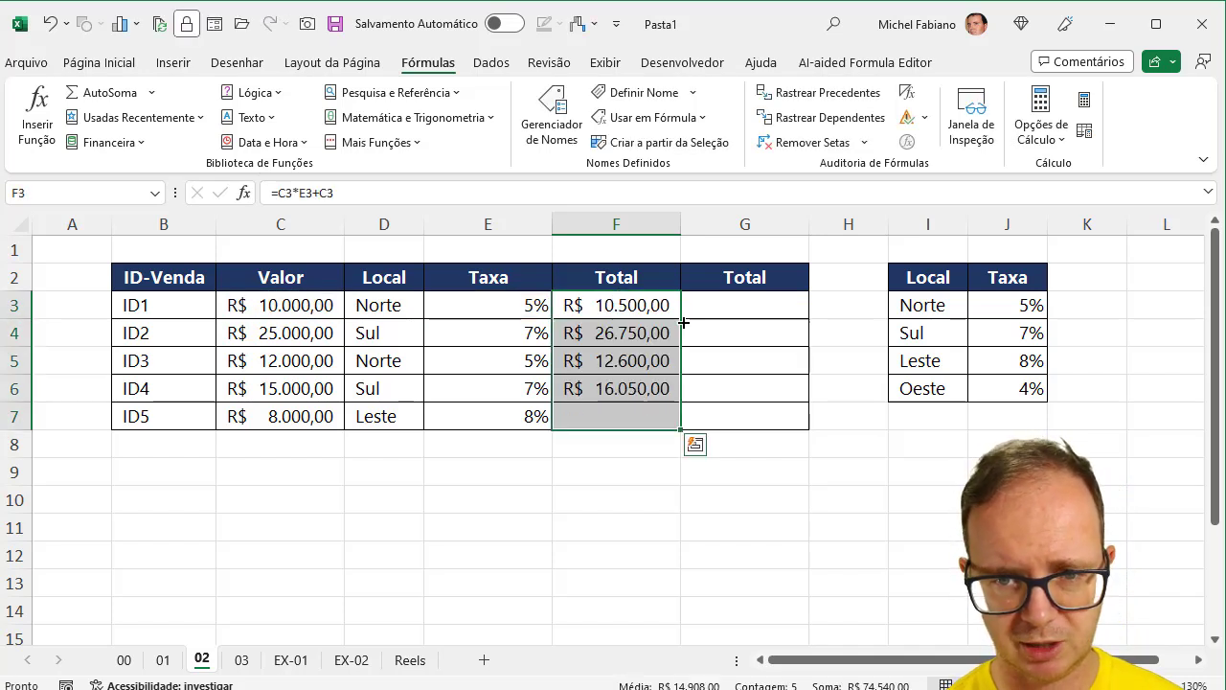
left_click(731, 303)
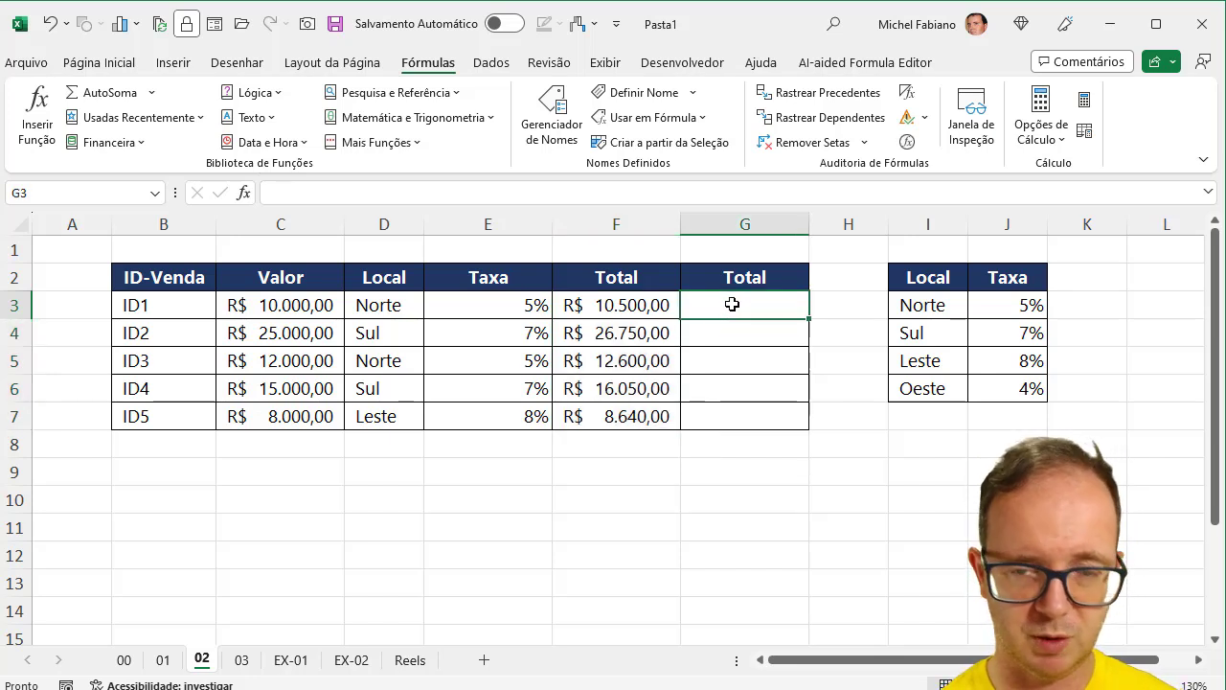
left_click(601, 226)
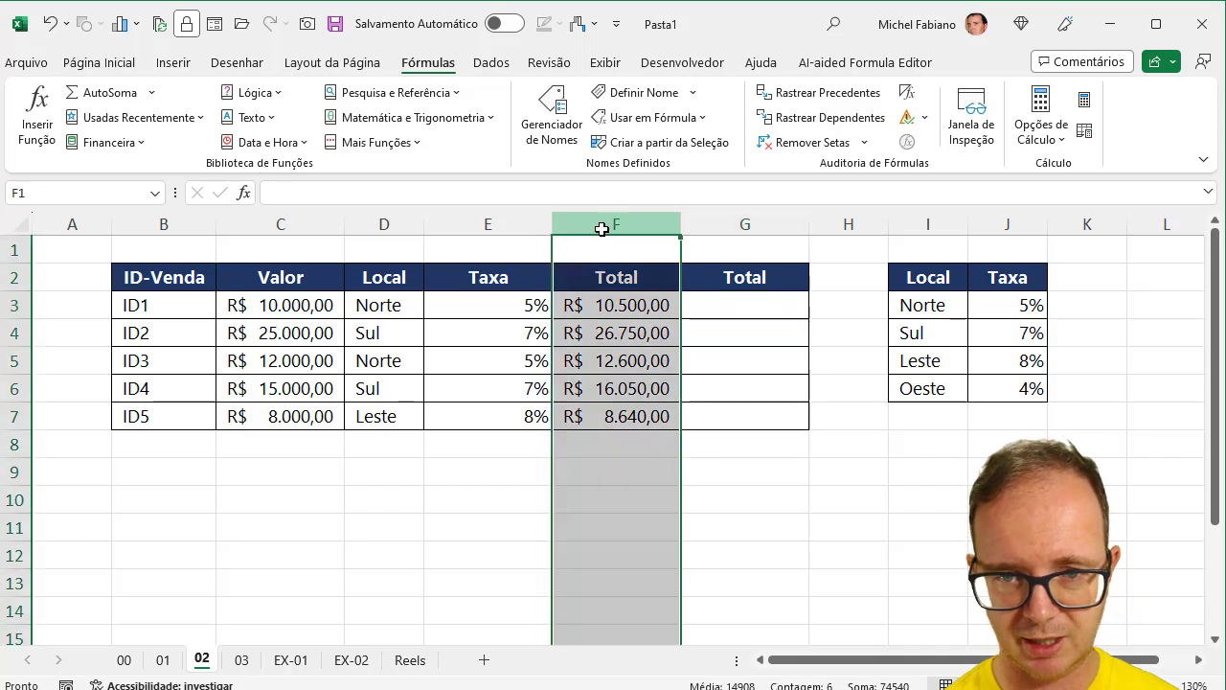
Hide the Taxa and first Total columns E and F.
left_click(616, 304)
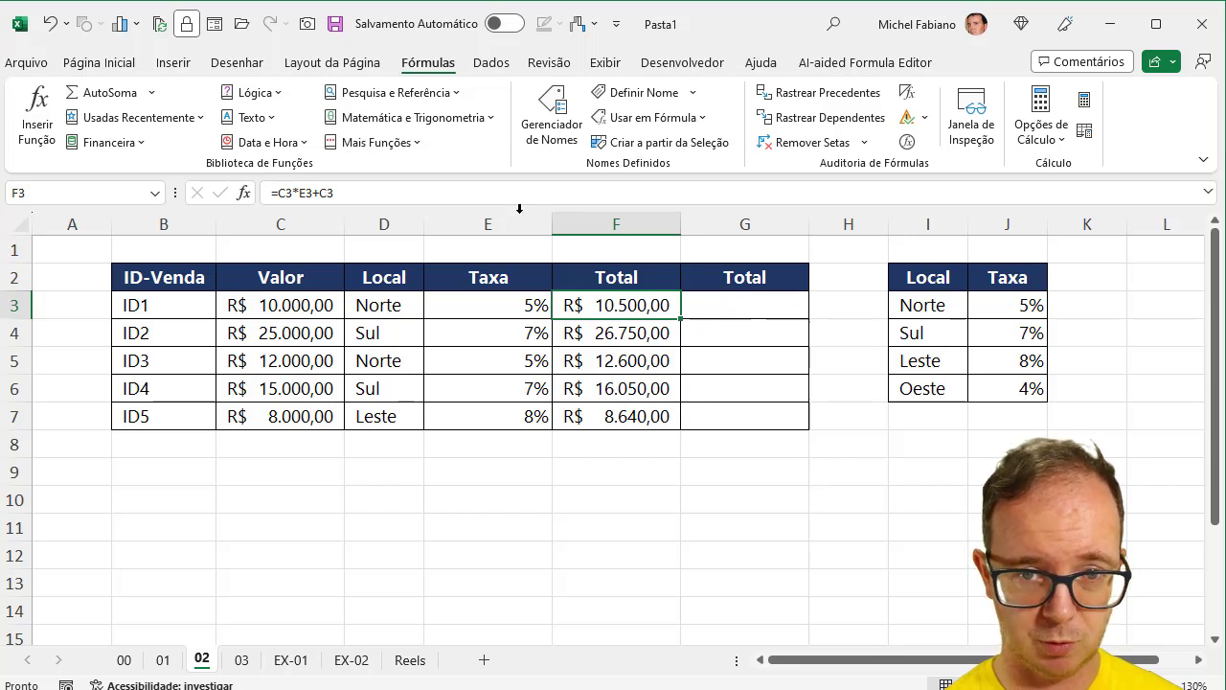
left_click_drag(518, 224, 561, 223)
right_click(564, 230)
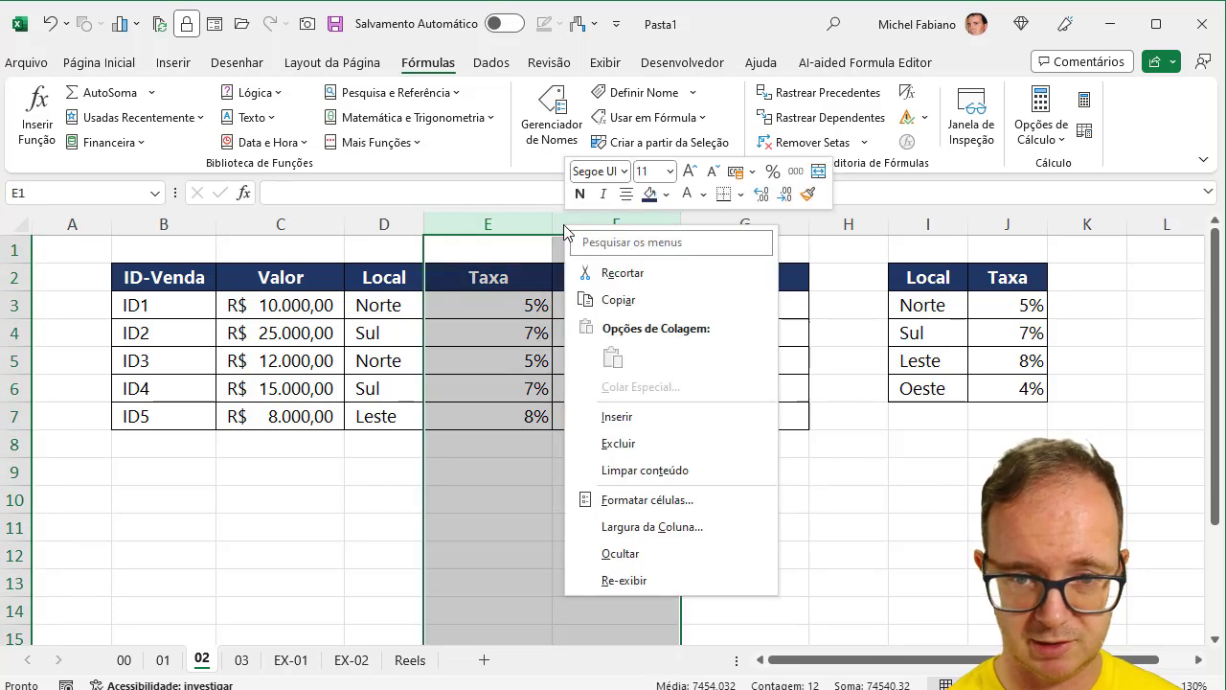
left_click(628, 554)
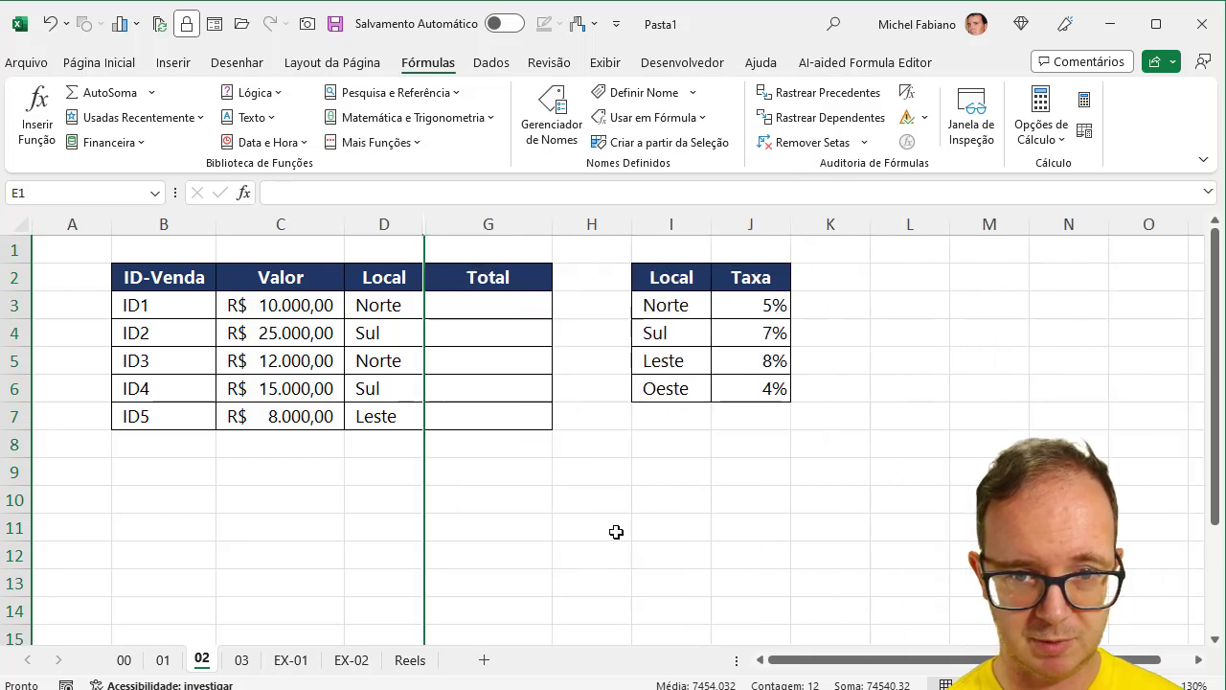
Enter =INDIRETO(D3)*C3+C3 in G3 and fill it down to G7.
left_click(513, 306)
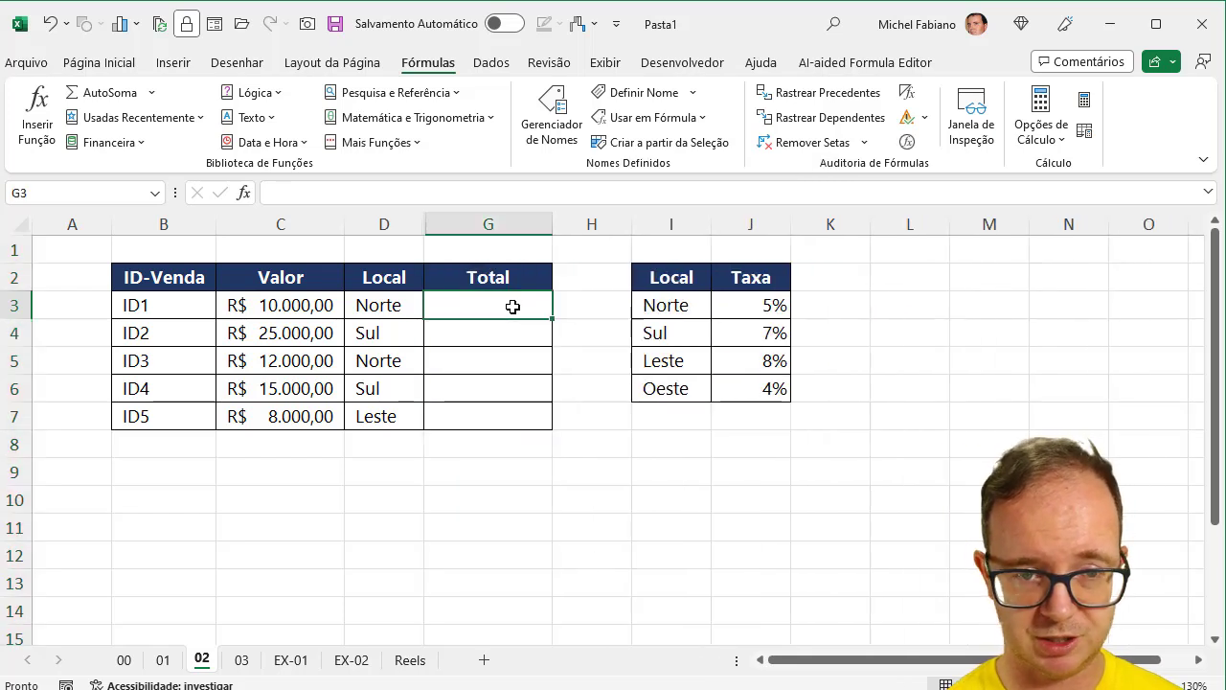
type("=")
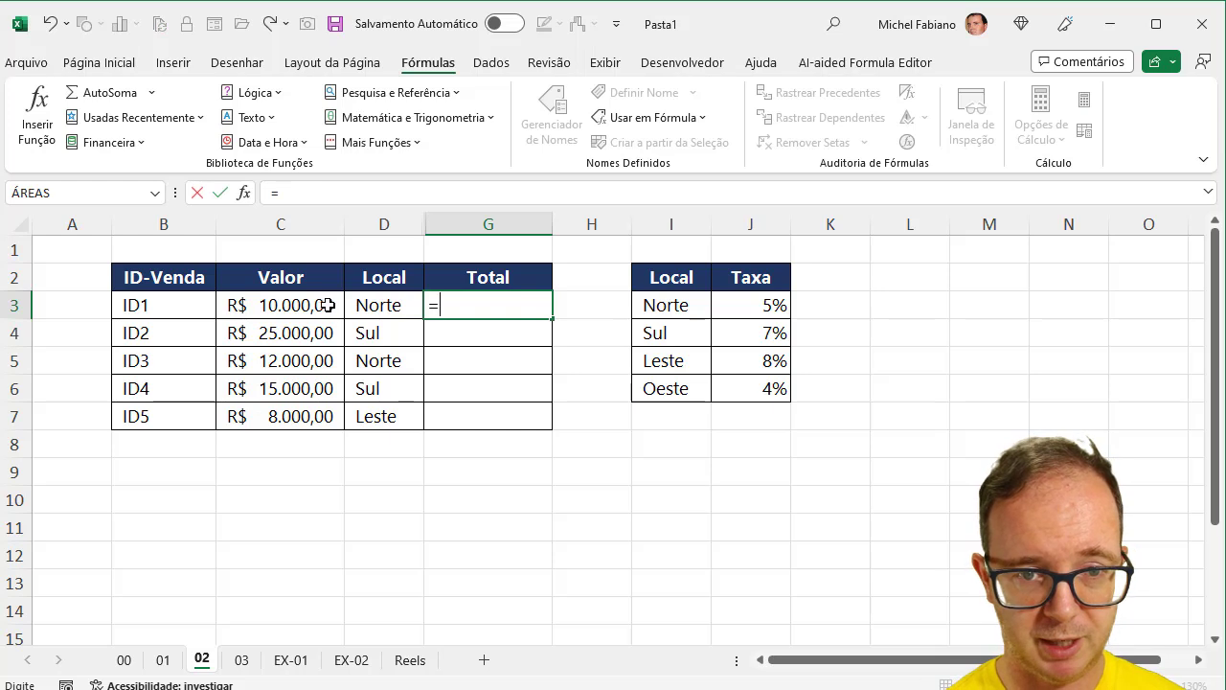
type("indi")
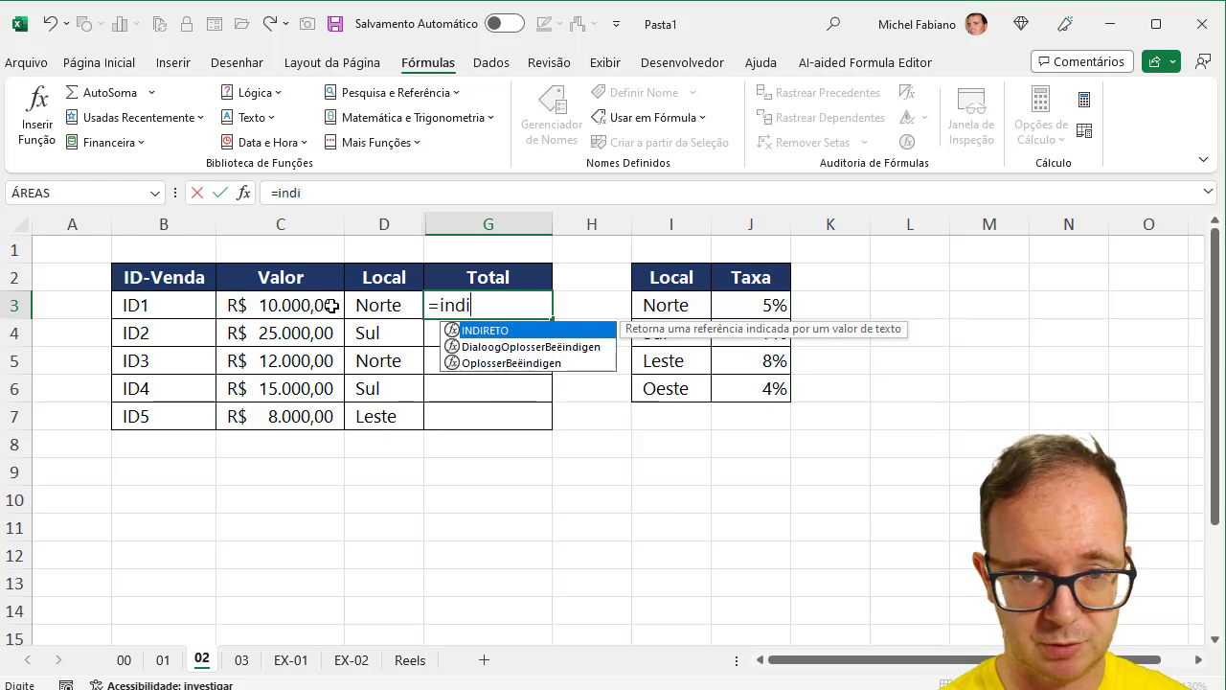
type("reto(")
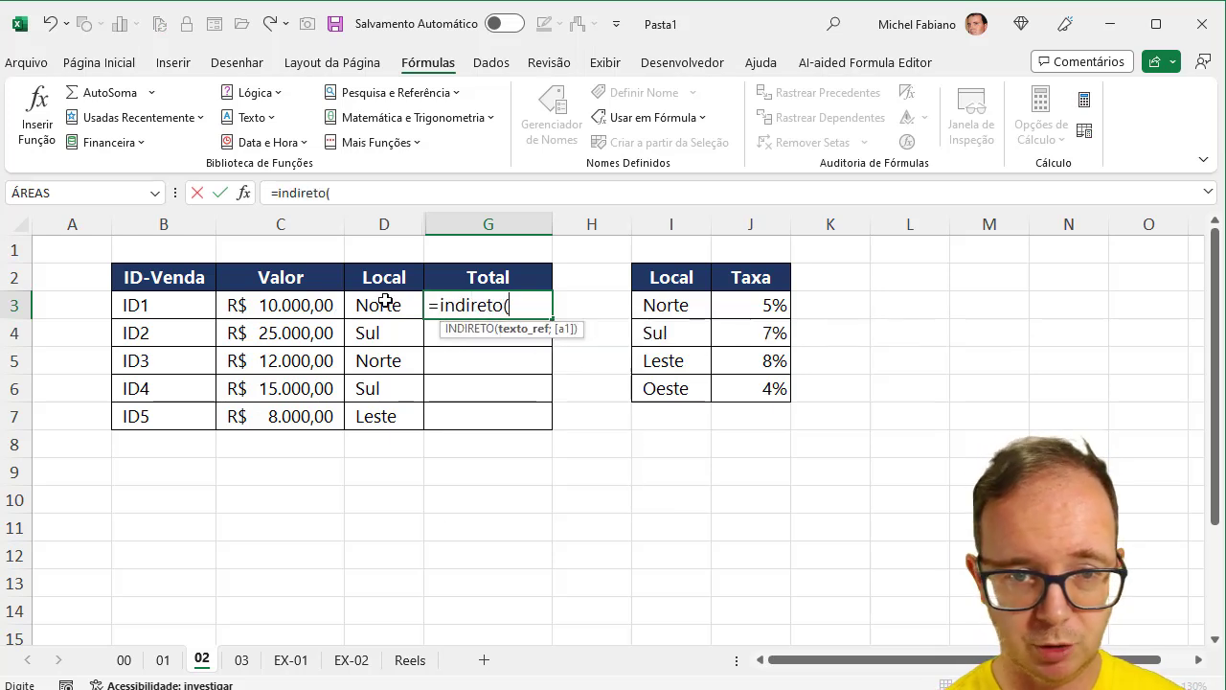
left_click(386, 306)
type(")")
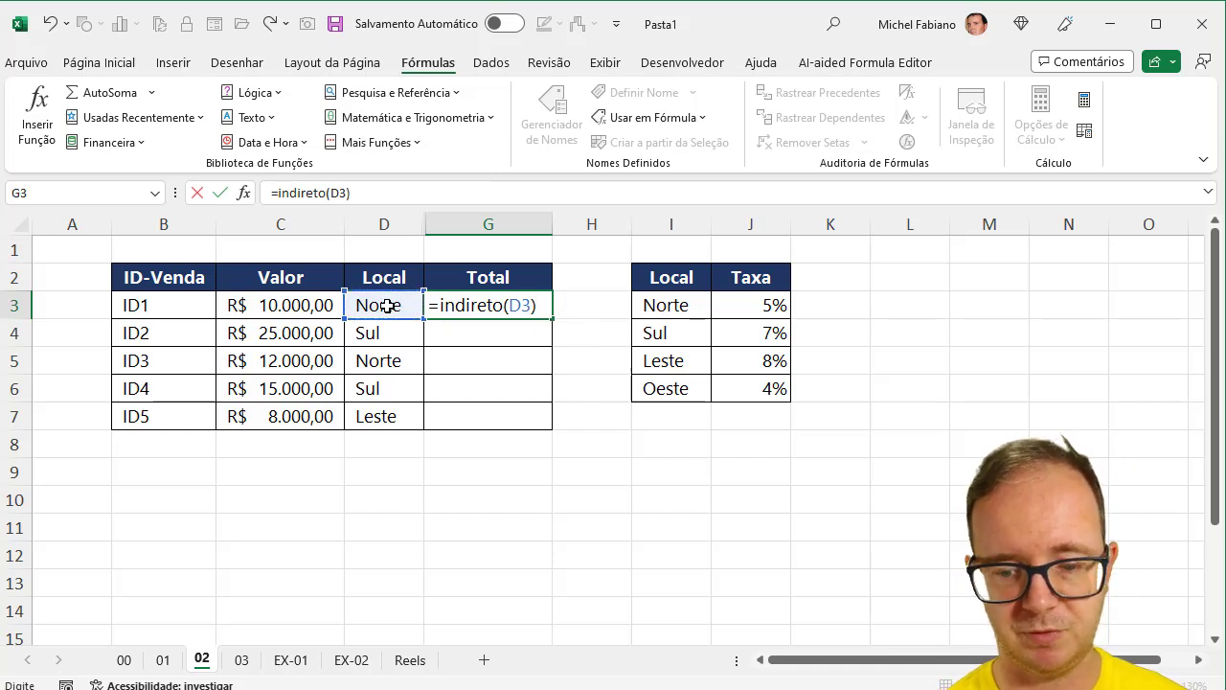
type("*")
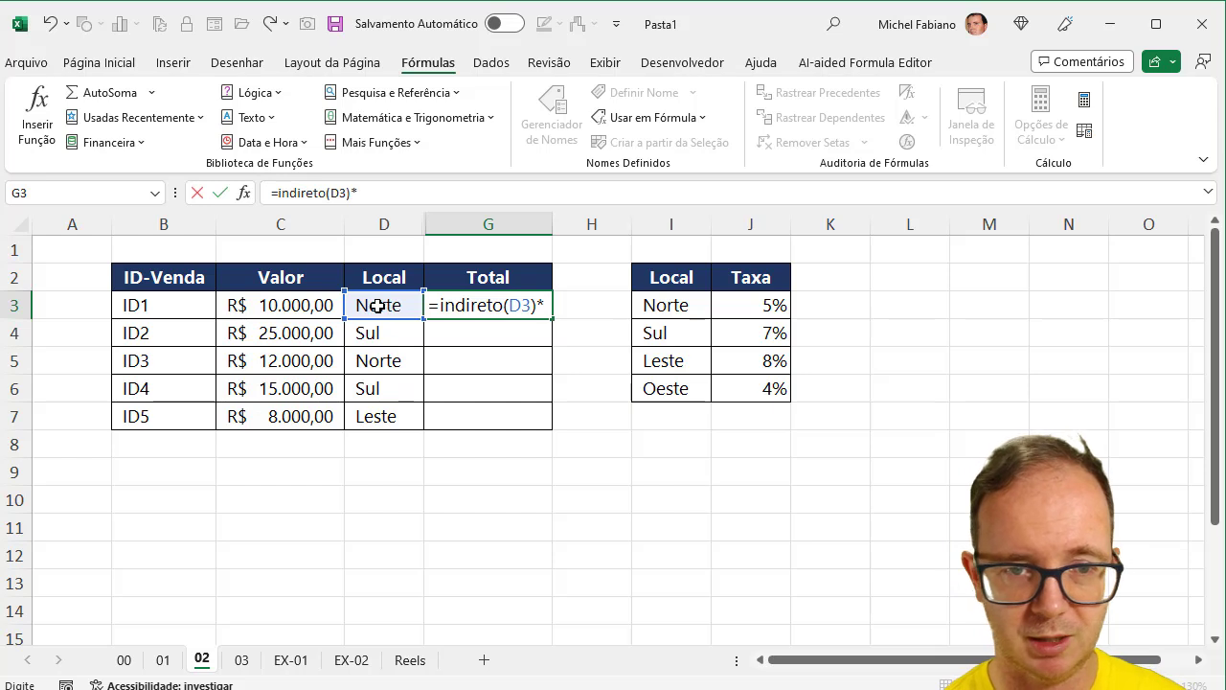
left_click(288, 306)
type("+")
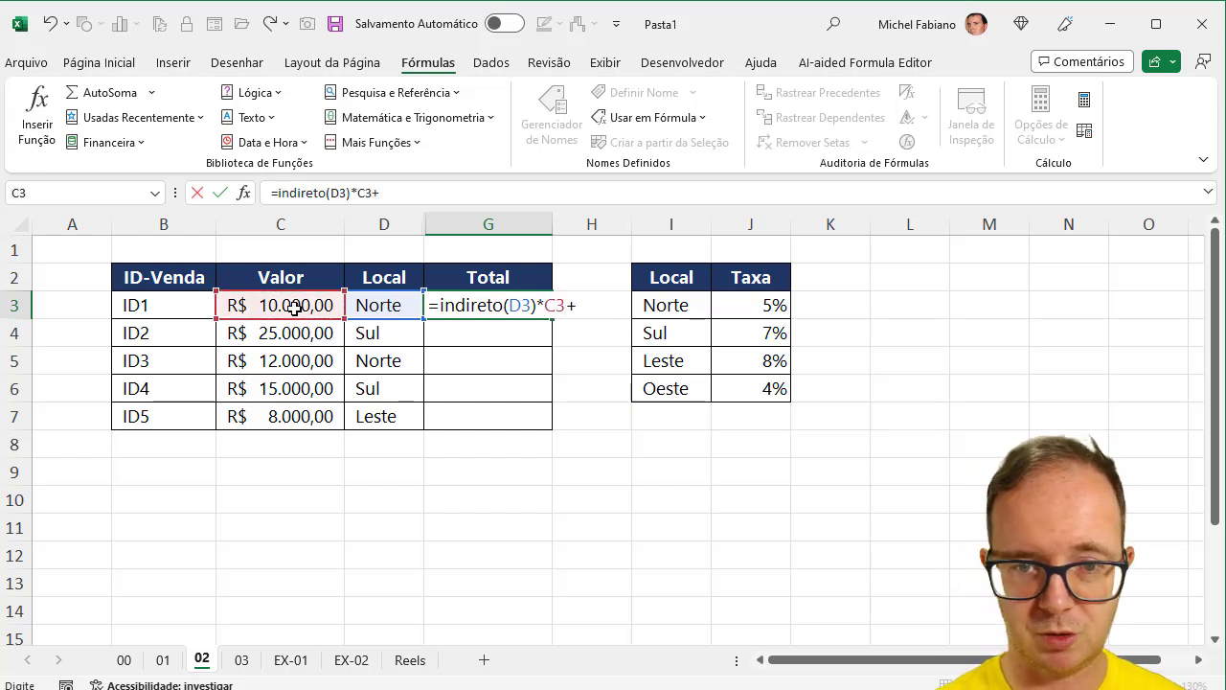
left_click(294, 307)
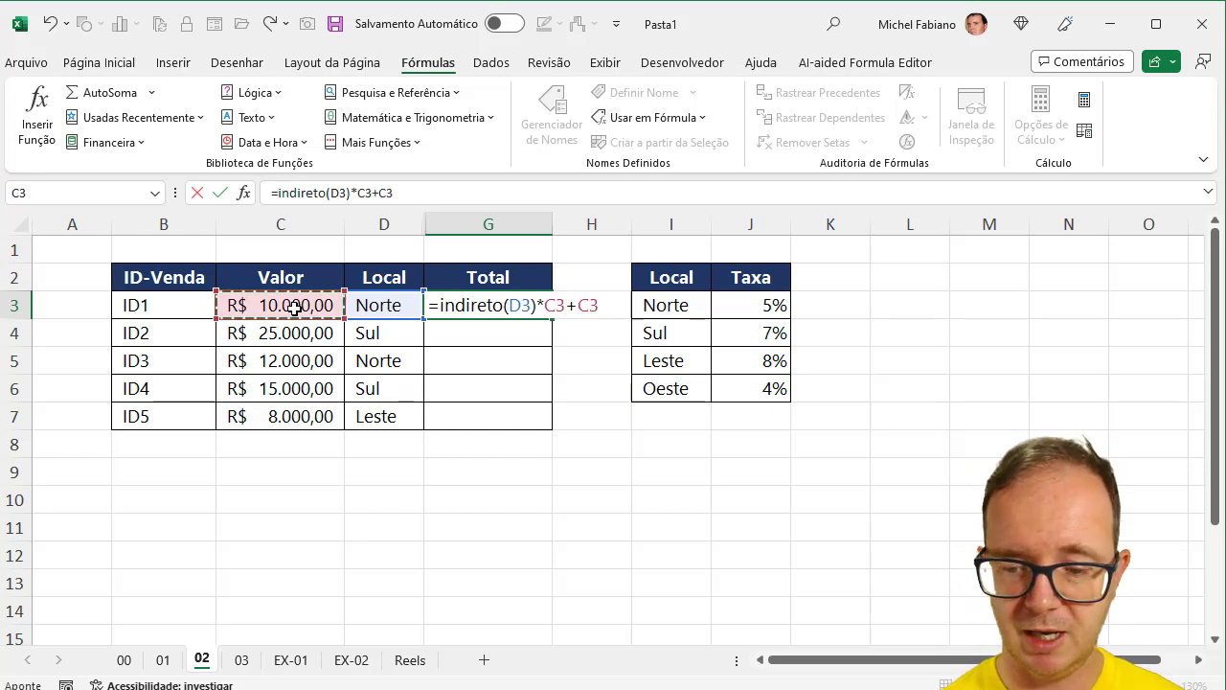
key("Return")
left_click(510, 303)
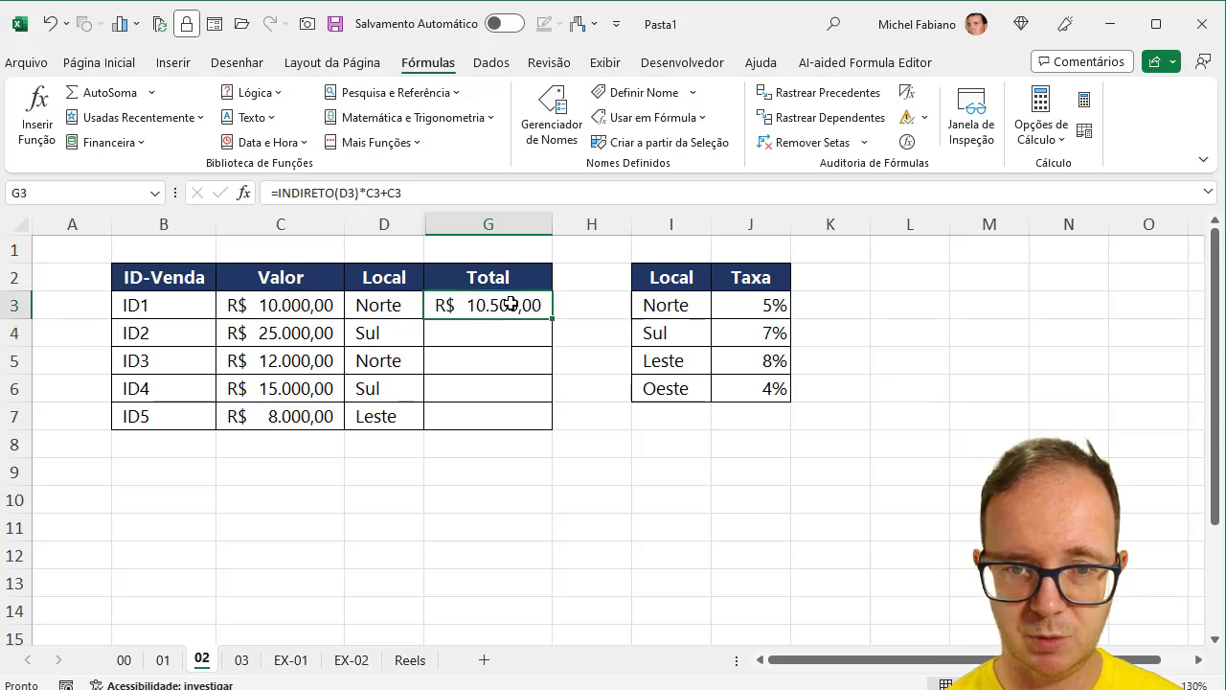
double_click(551, 319)
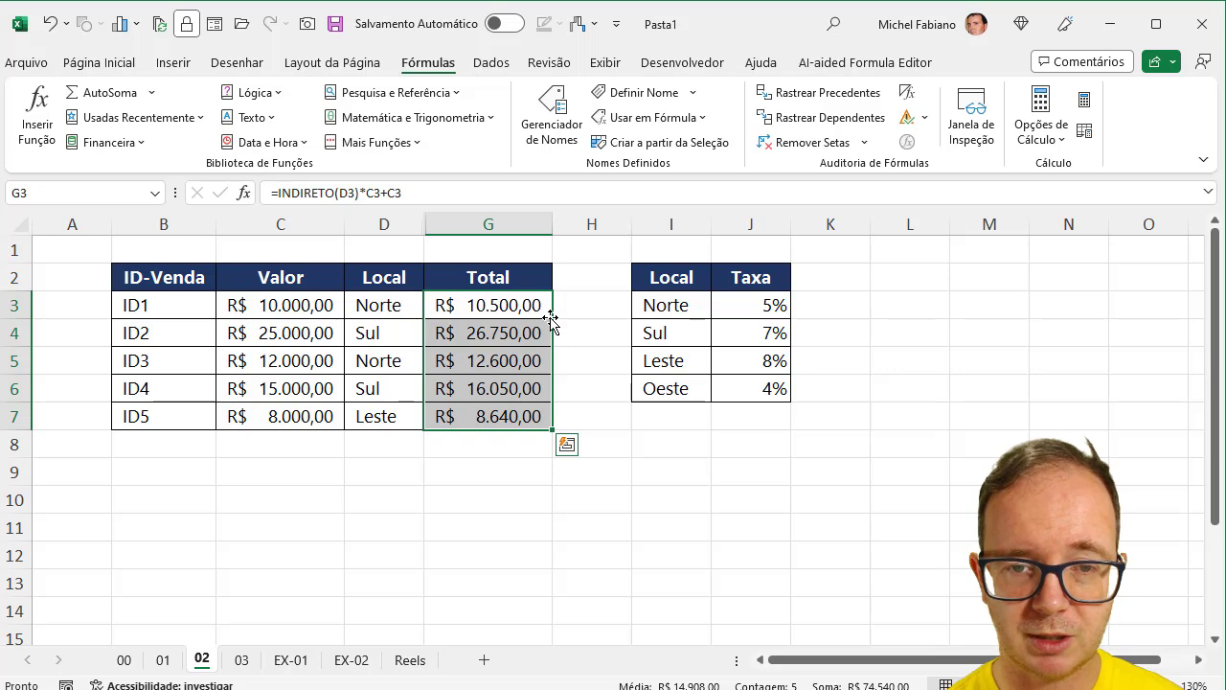
Unhide columns E and F with Re-exibir so both Total columns show matching values.
left_click_drag(454, 221, 383, 228)
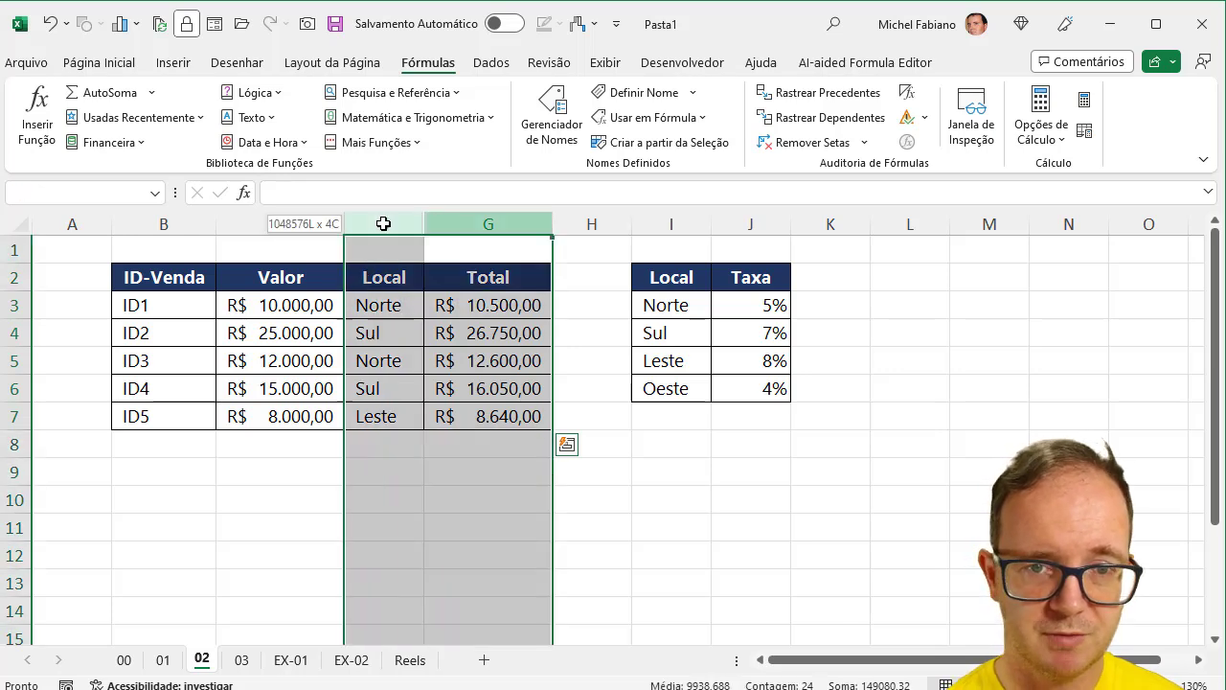
right_click(383, 228)
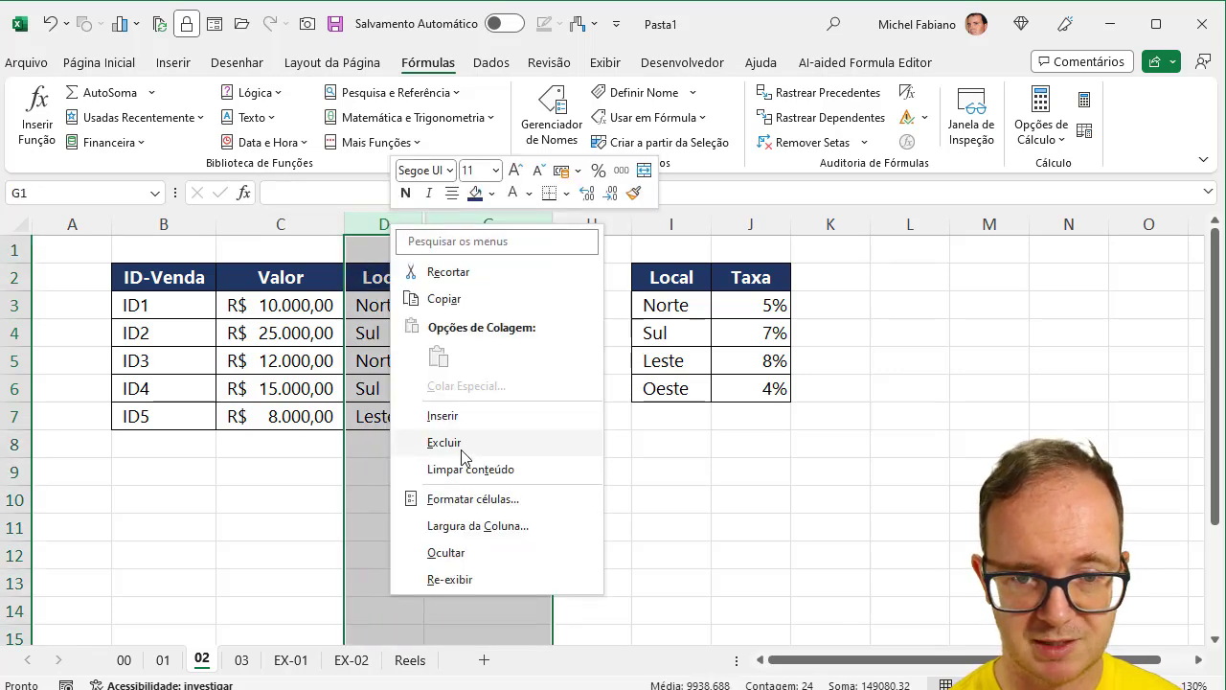
left_click(460, 583)
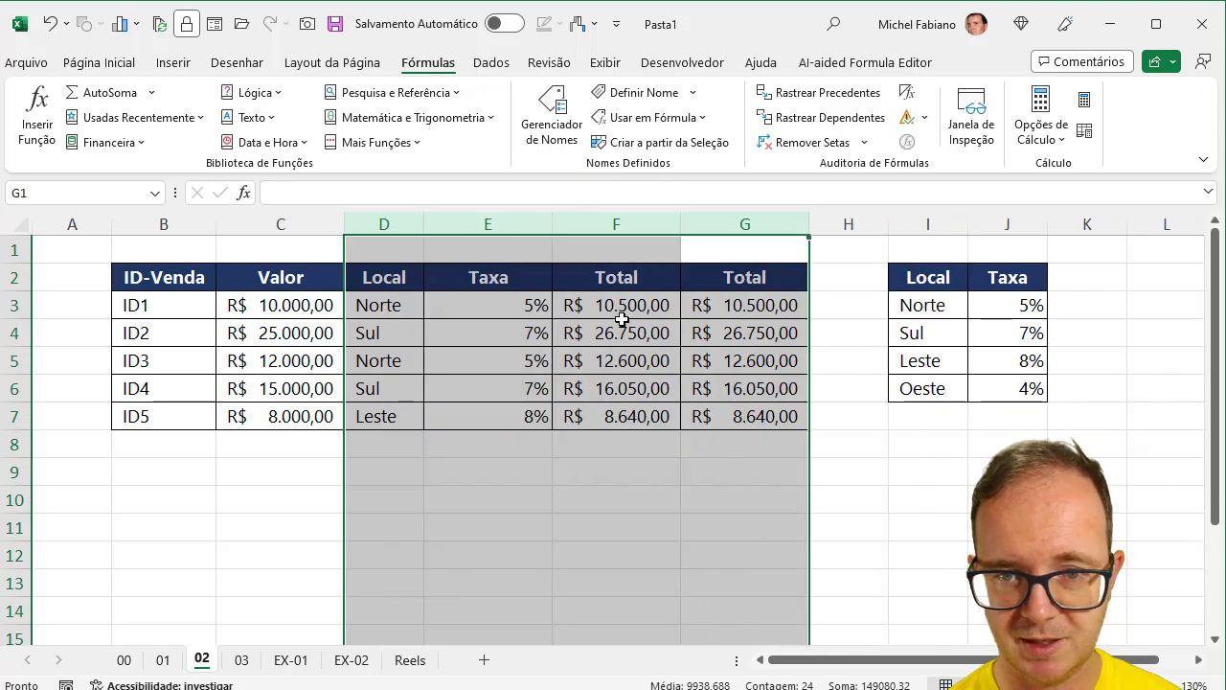
left_click_drag(627, 305, 734, 407)
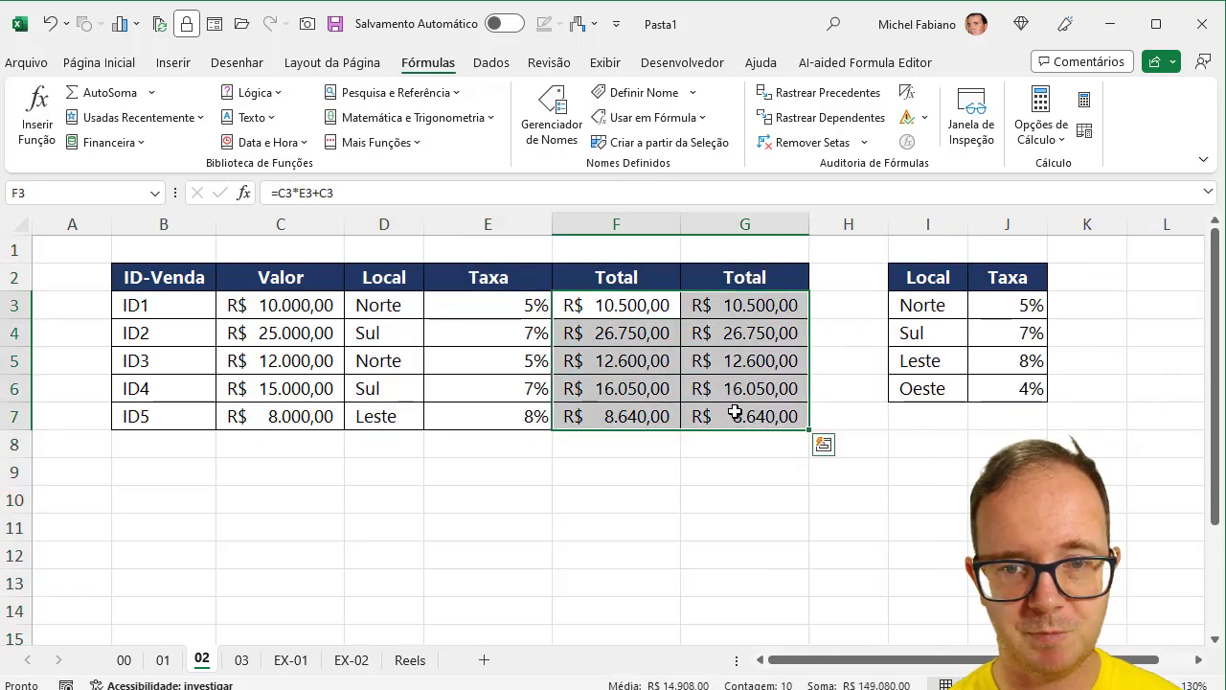
left_click(492, 219)
left_click_drag(537, 219, 567, 220)
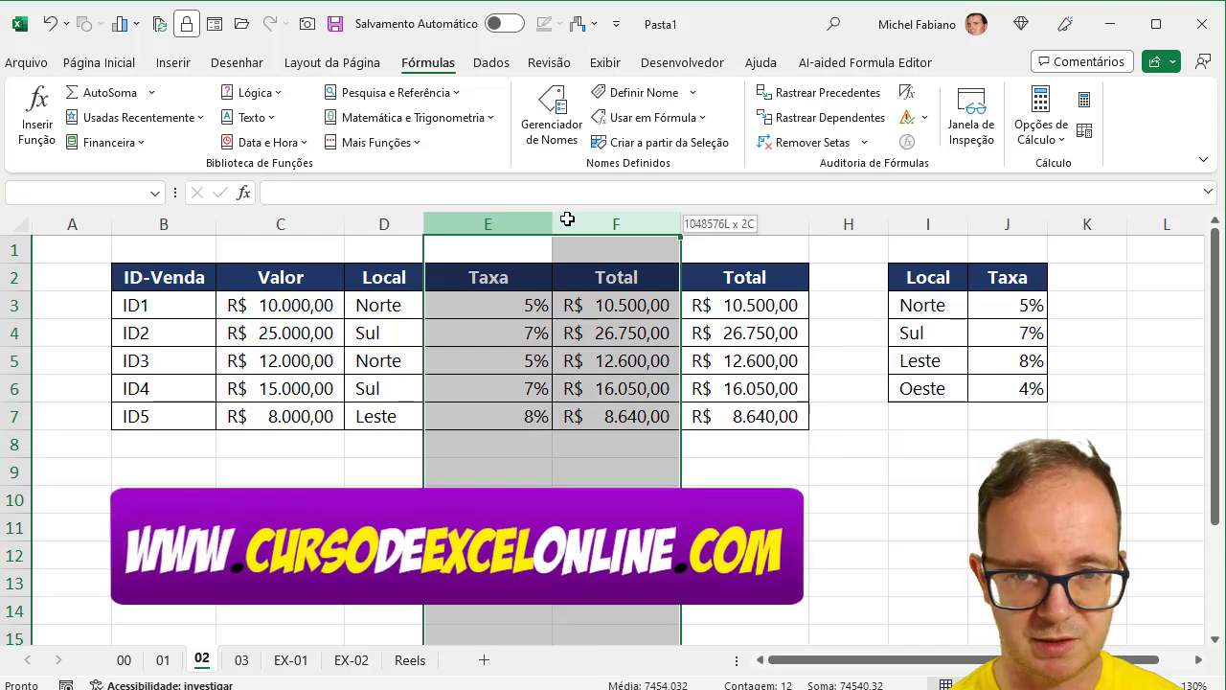
left_click_drag(567, 220, 672, 215)
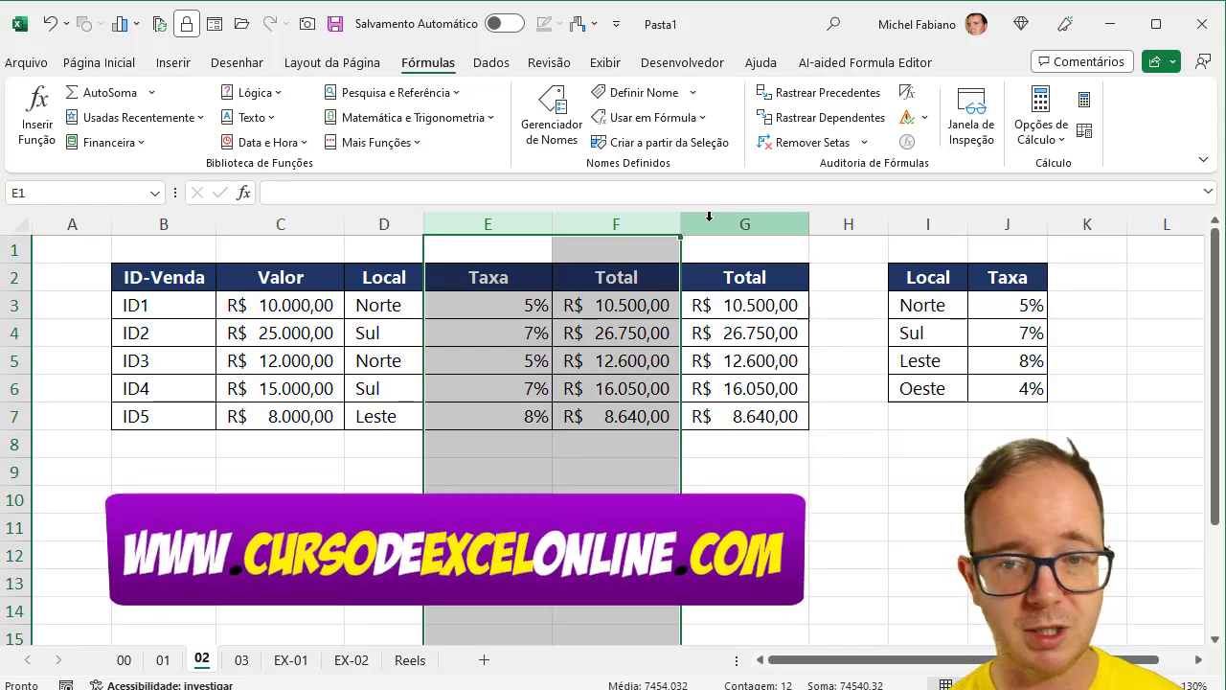
right_click(730, 301)
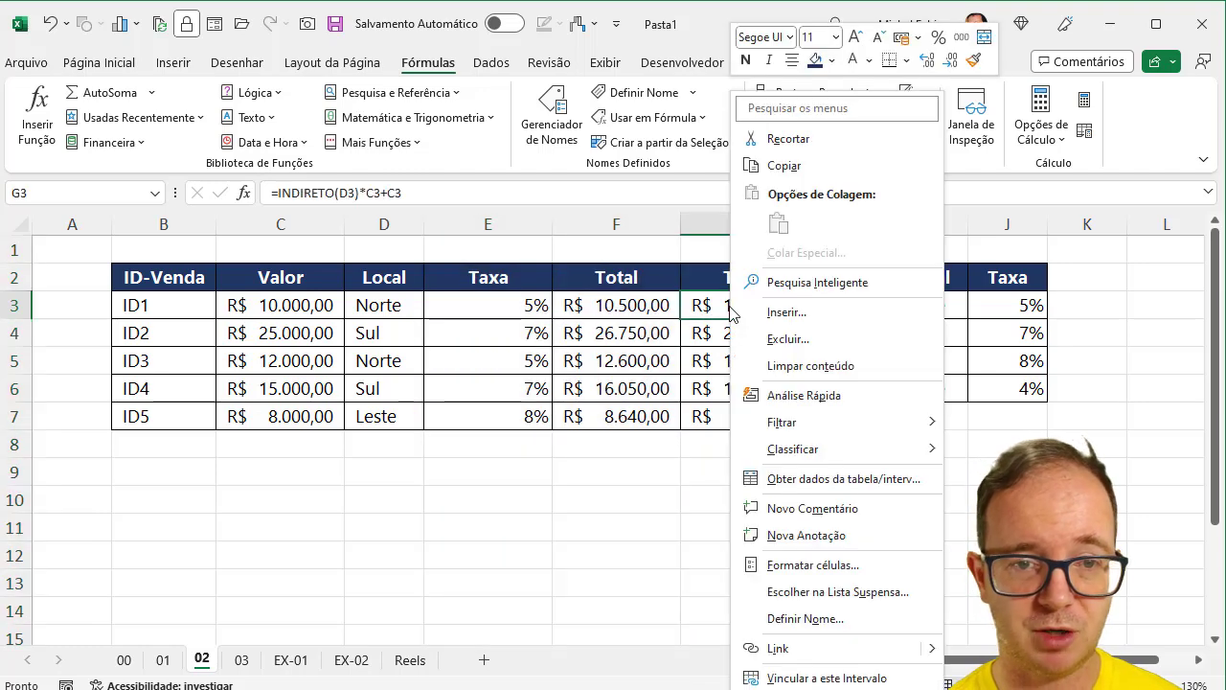
left_click(709, 305)
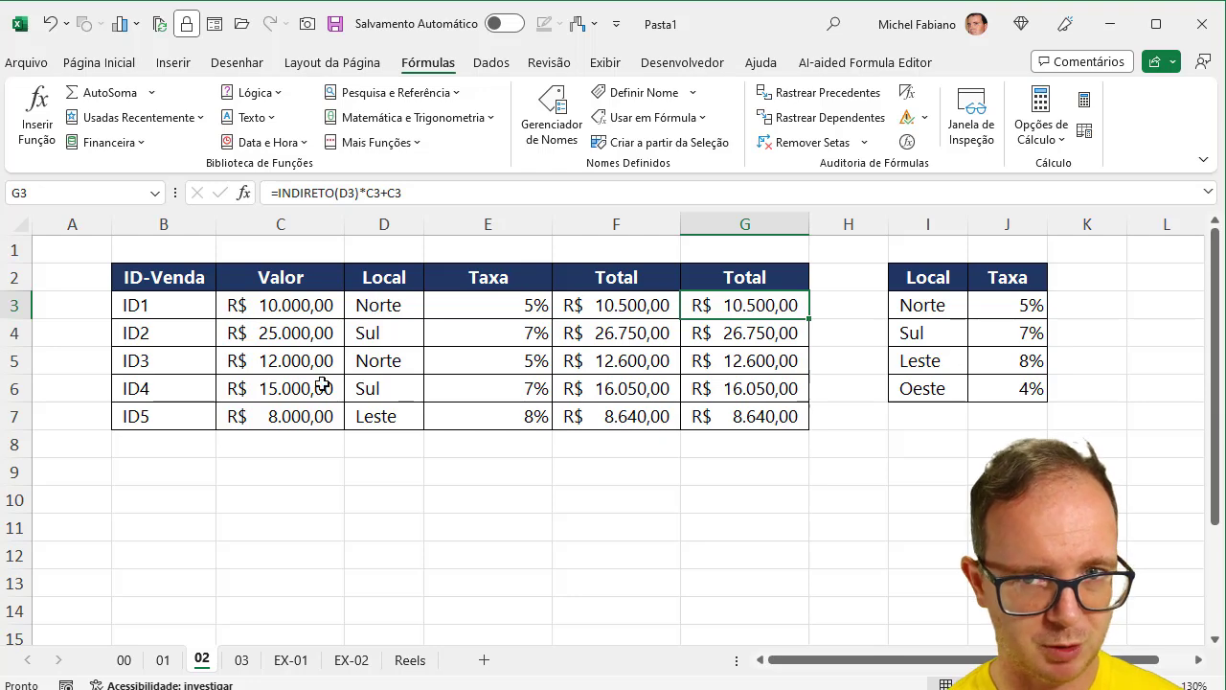
Switch to sheet 03 and narrow column A to pull the sellers' table left.
left_click(242, 659)
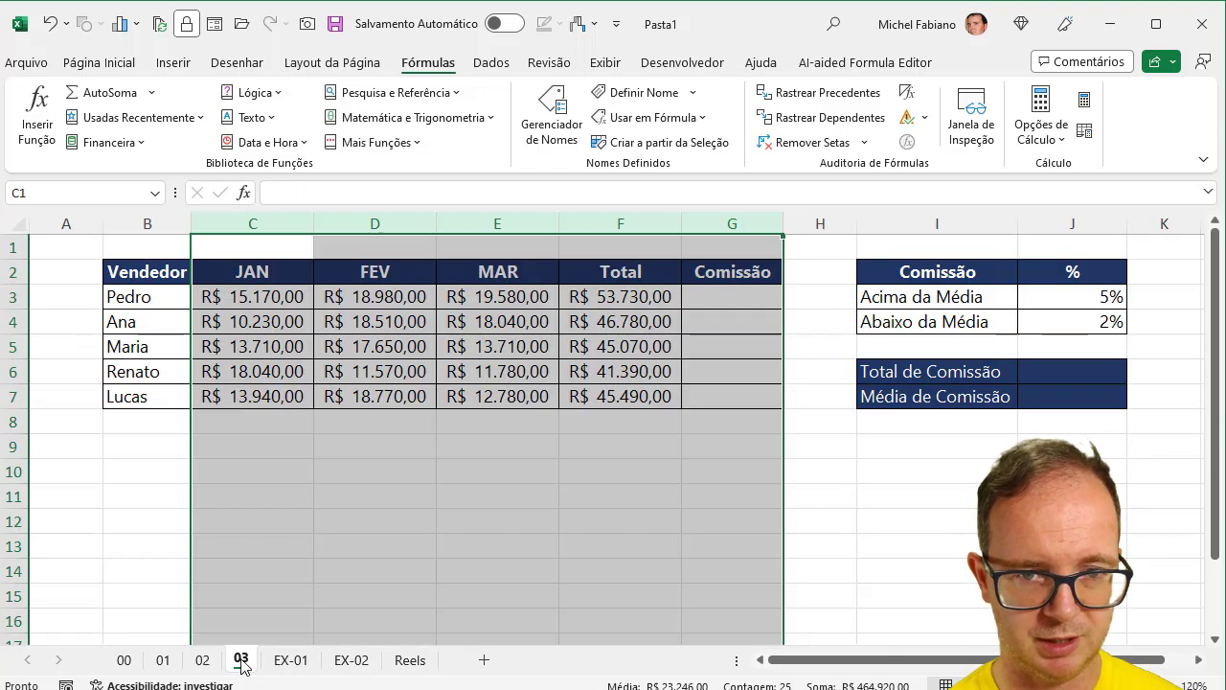
right_click(466, 462)
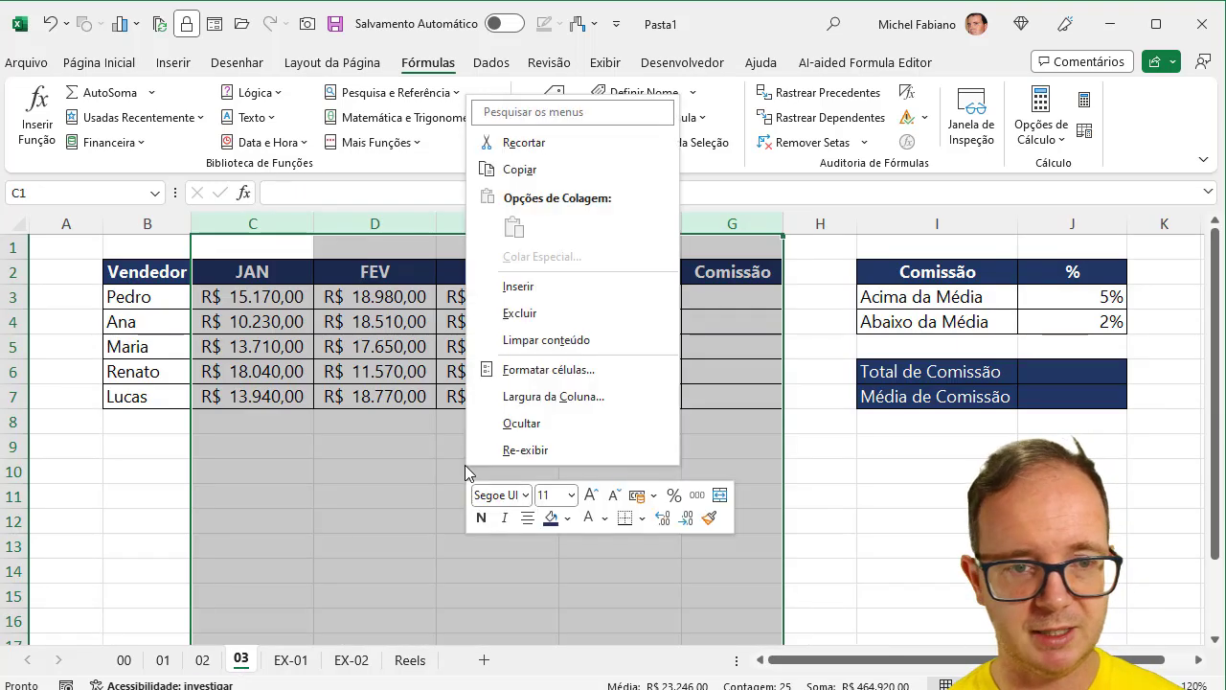
right_click(385, 480)
left_click(352, 486)
left_click(352, 488)
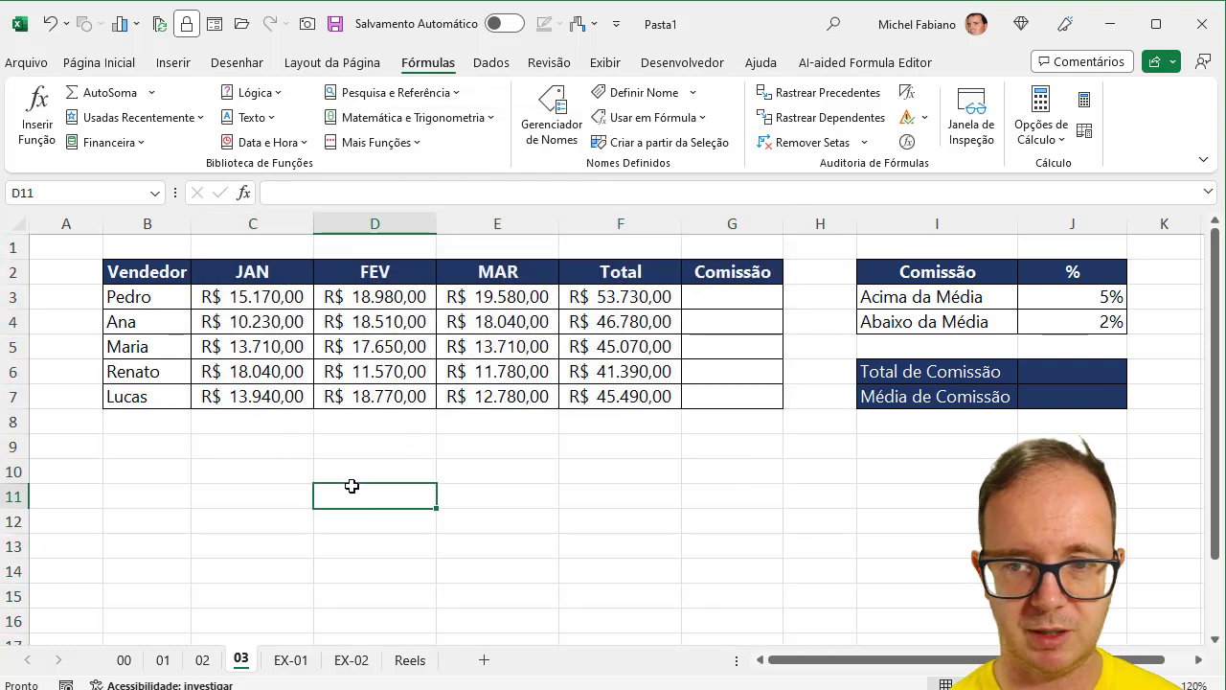
left_click_drag(103, 223, 67, 223)
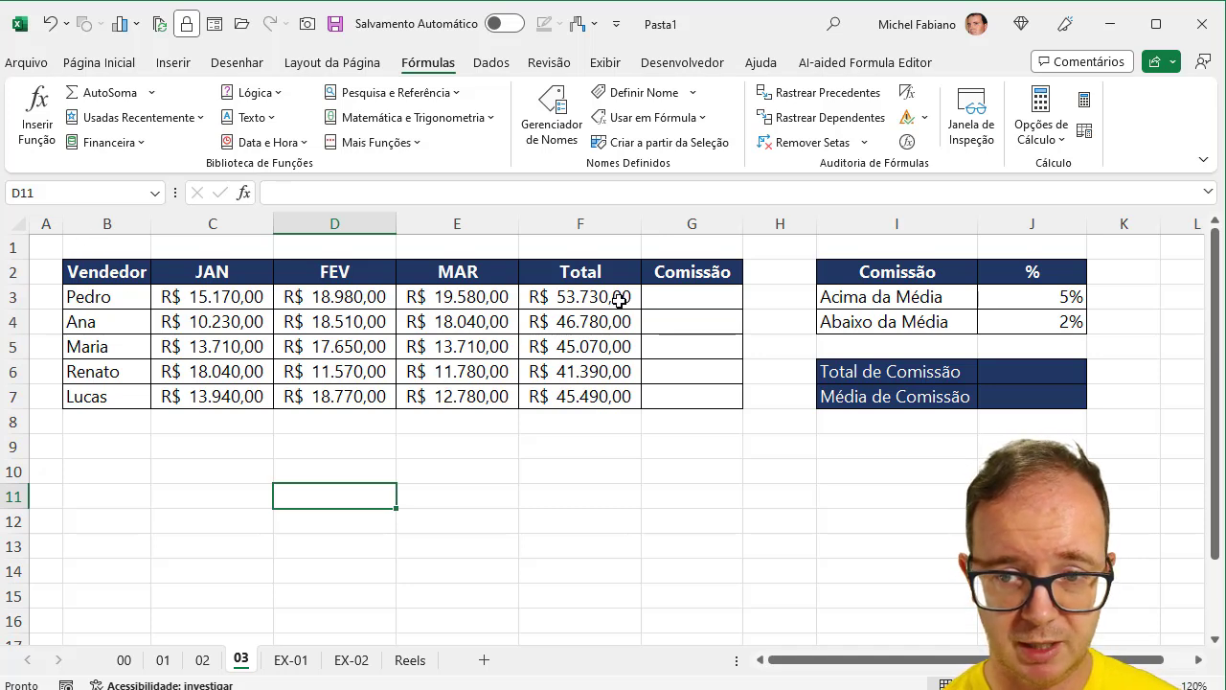
Review the totals in F3:F7 and the 5% and 2% rates in J3 and J4.
left_click_drag(622, 297, 613, 397)
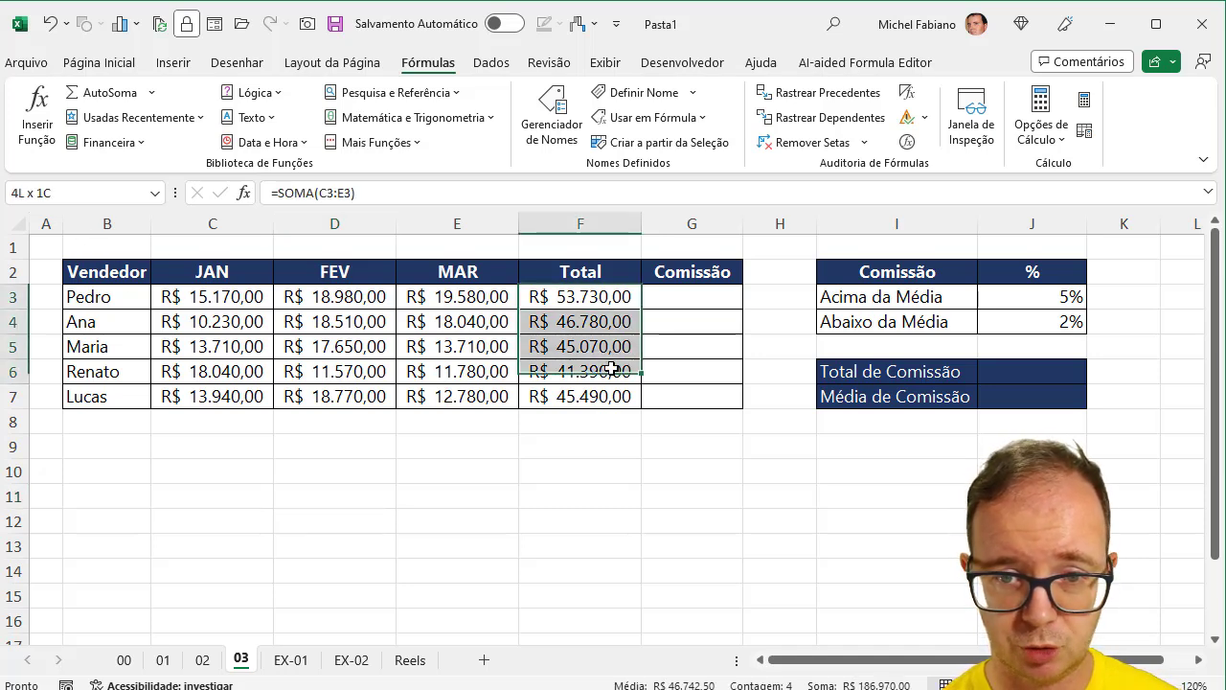
left_click(699, 298)
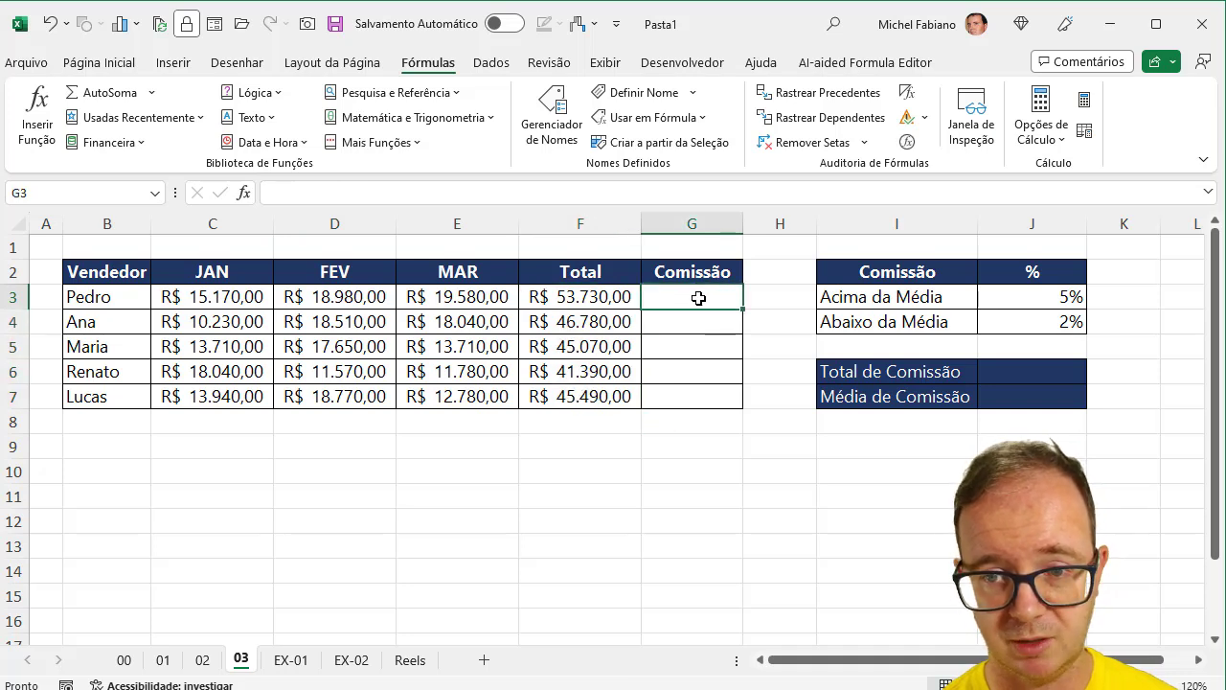
left_click(1020, 303)
left_click(1021, 319)
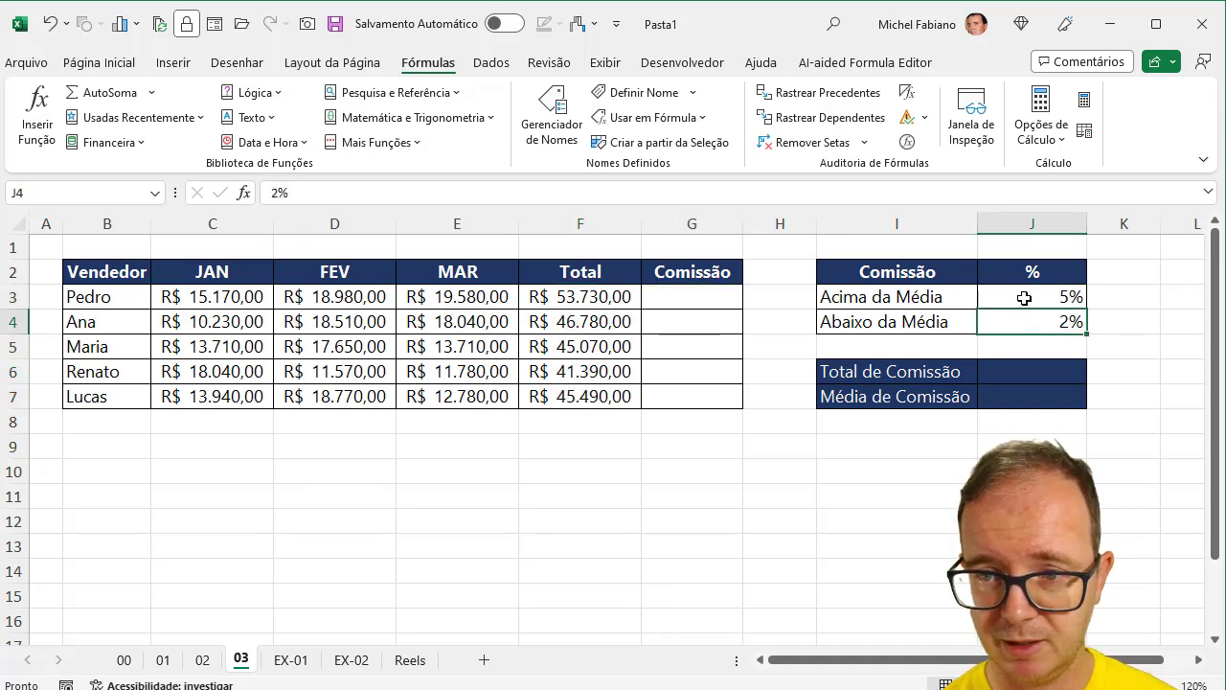
left_click(1020, 298)
left_click(1023, 322)
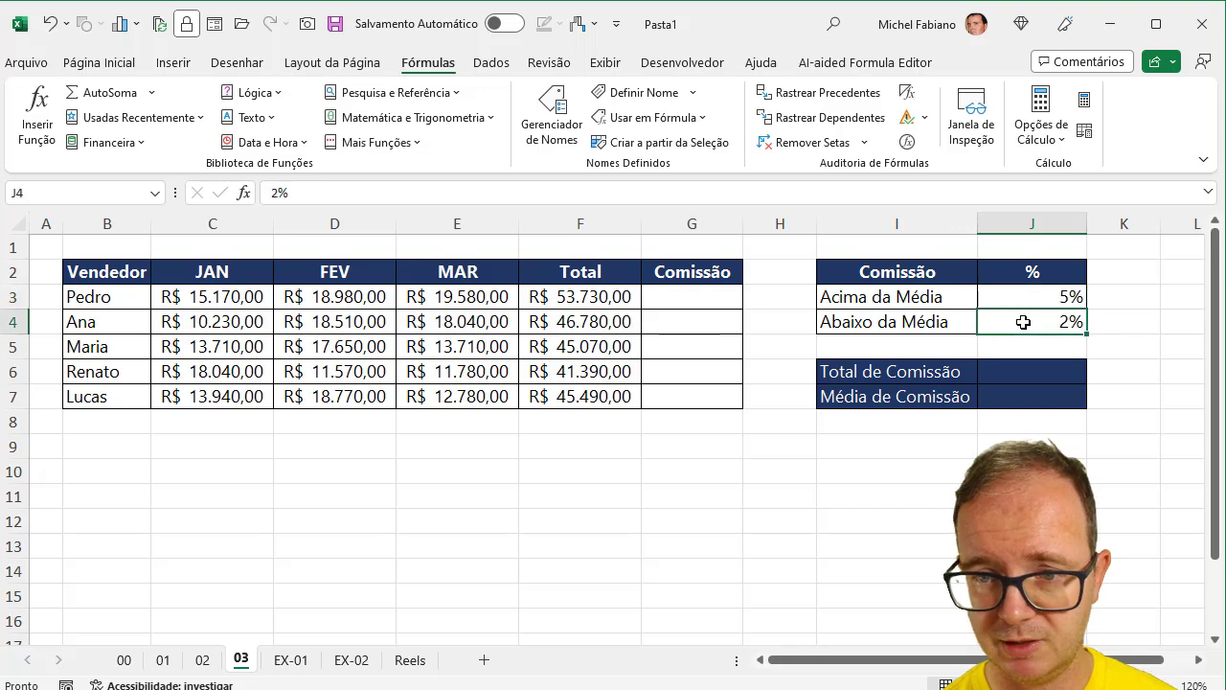
In G3, start =SE(F3>MÉDIA($F$3:$F$7); comparing Pedro's total with the average total.
left_click(717, 299)
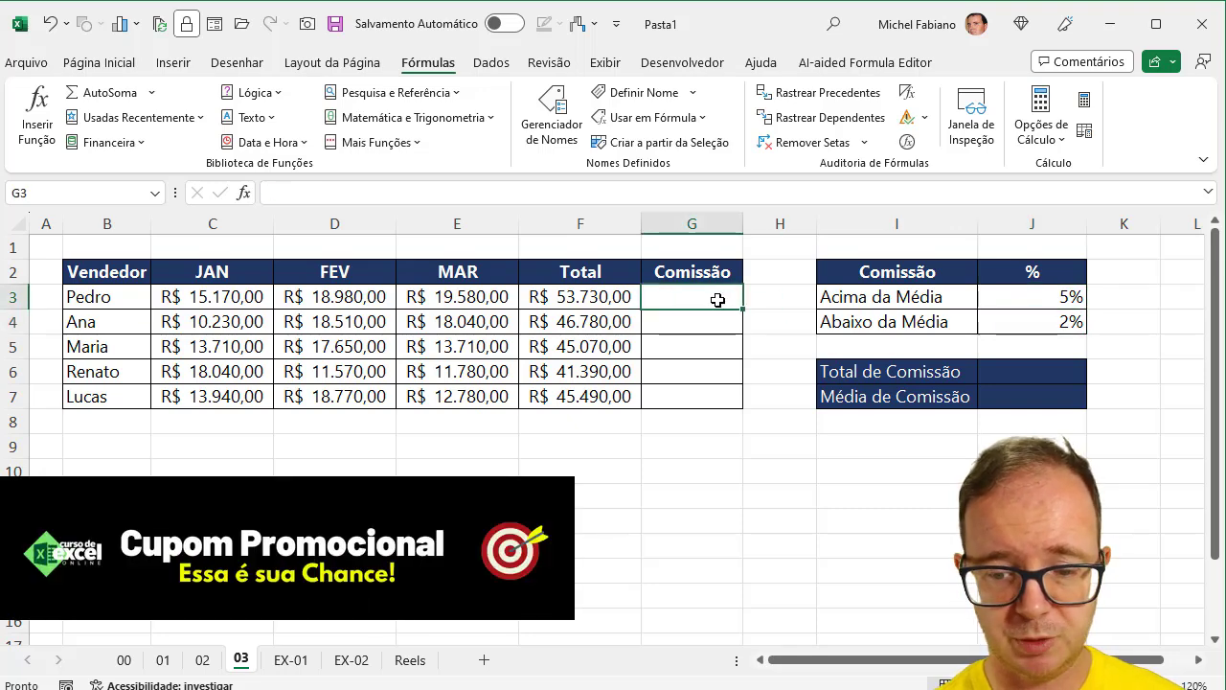
type("=se(")
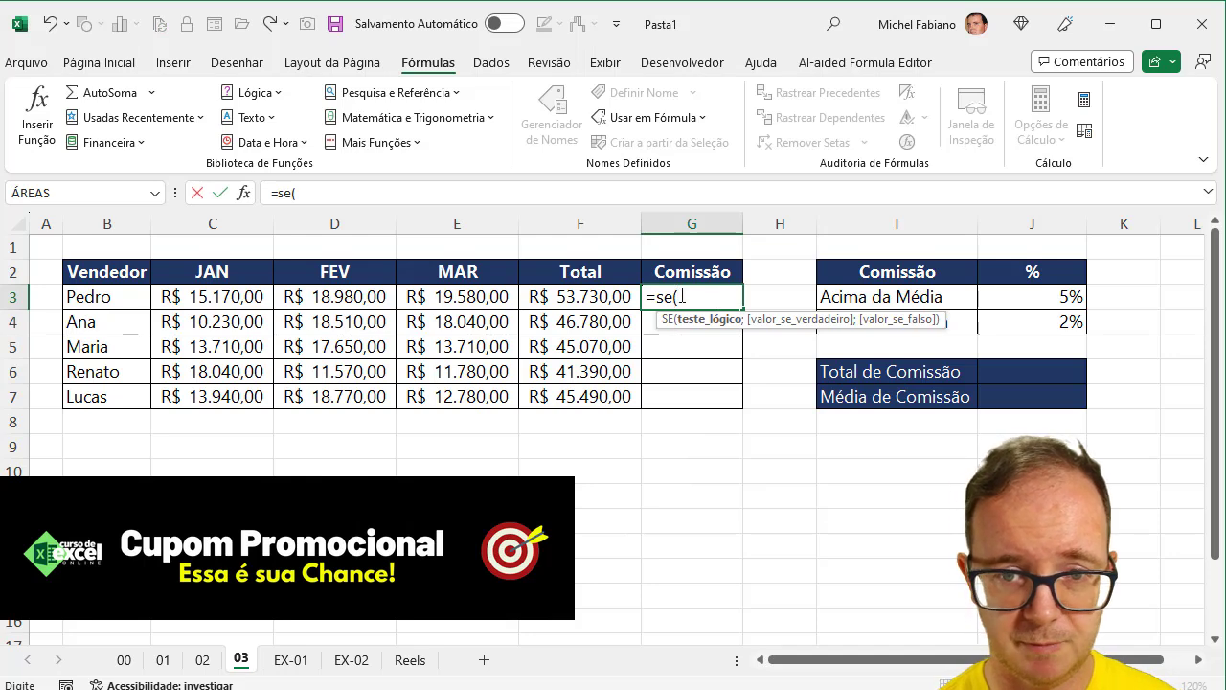
left_click(571, 300)
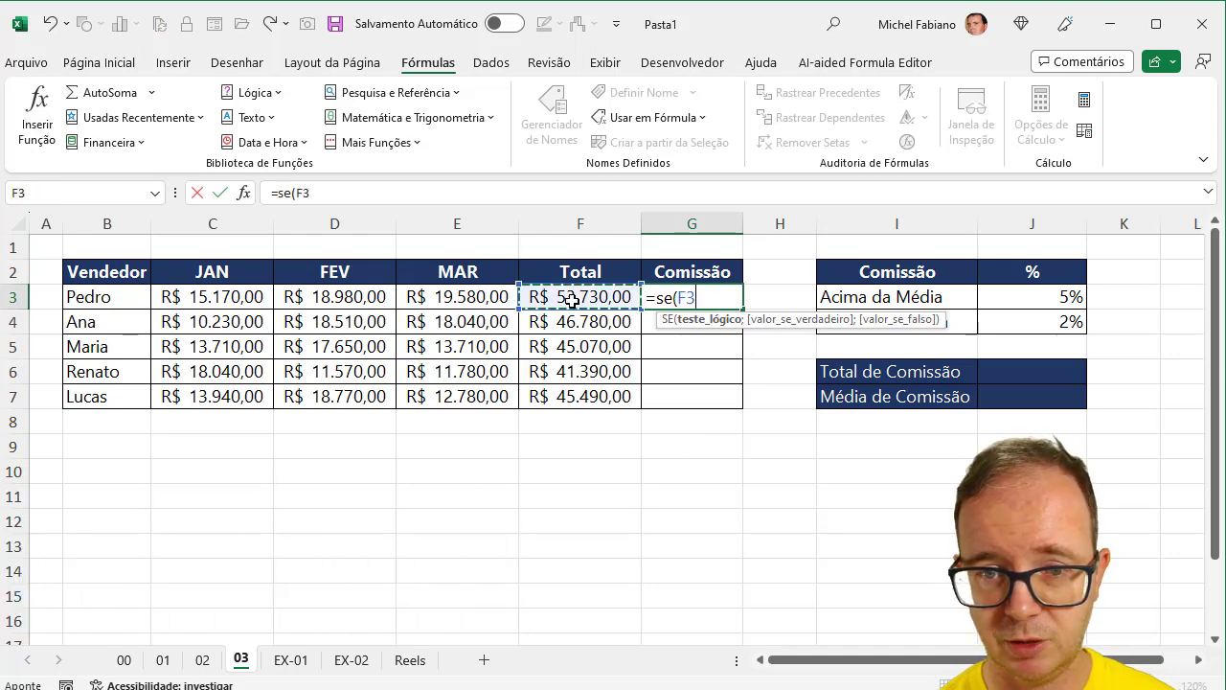
type(">mé")
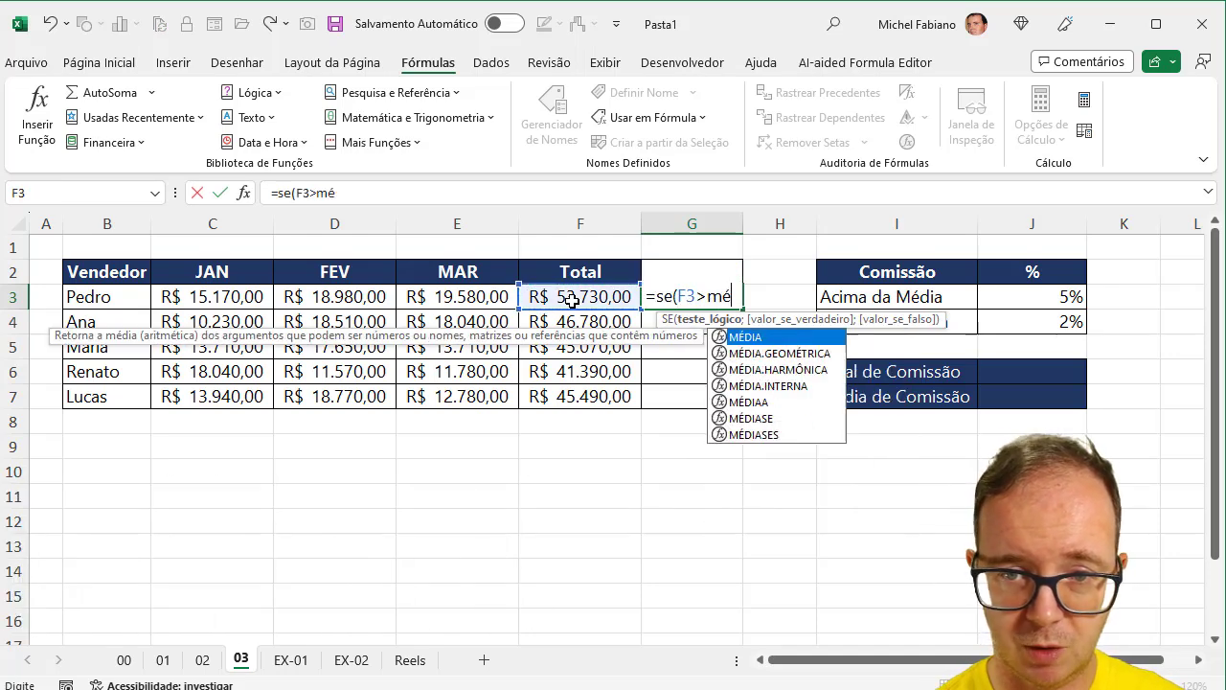
type("dia(")
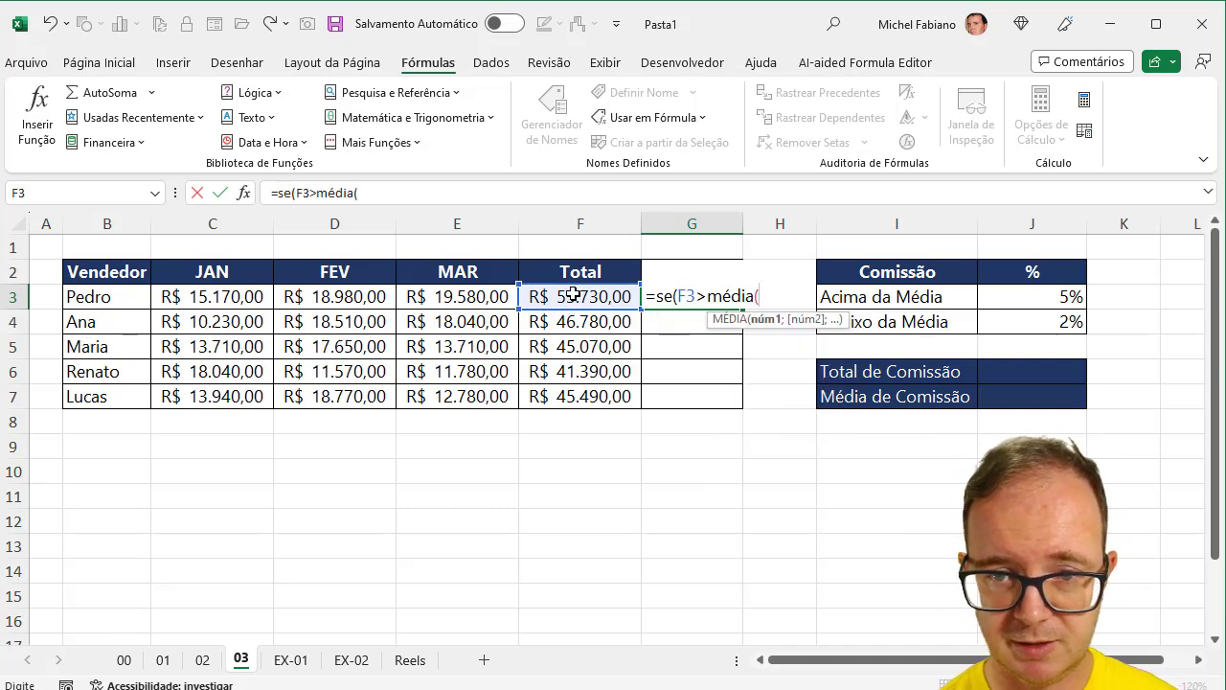
left_click_drag(572, 301, 570, 392)
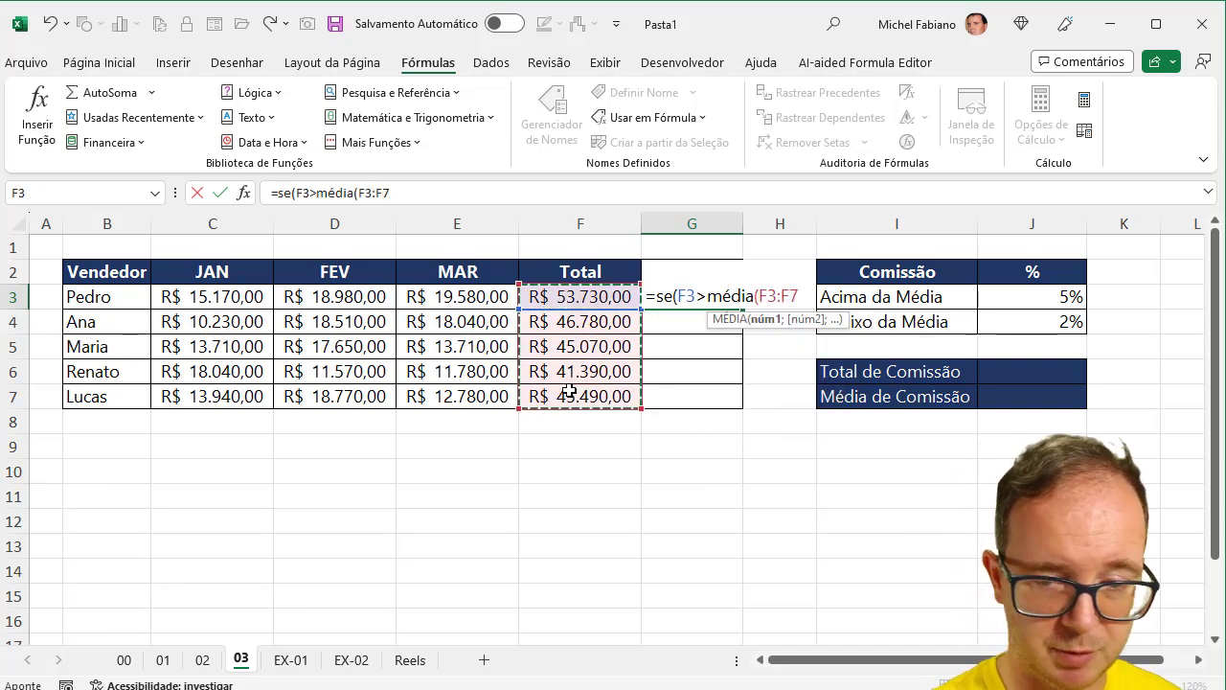
key("F4")
type(")")
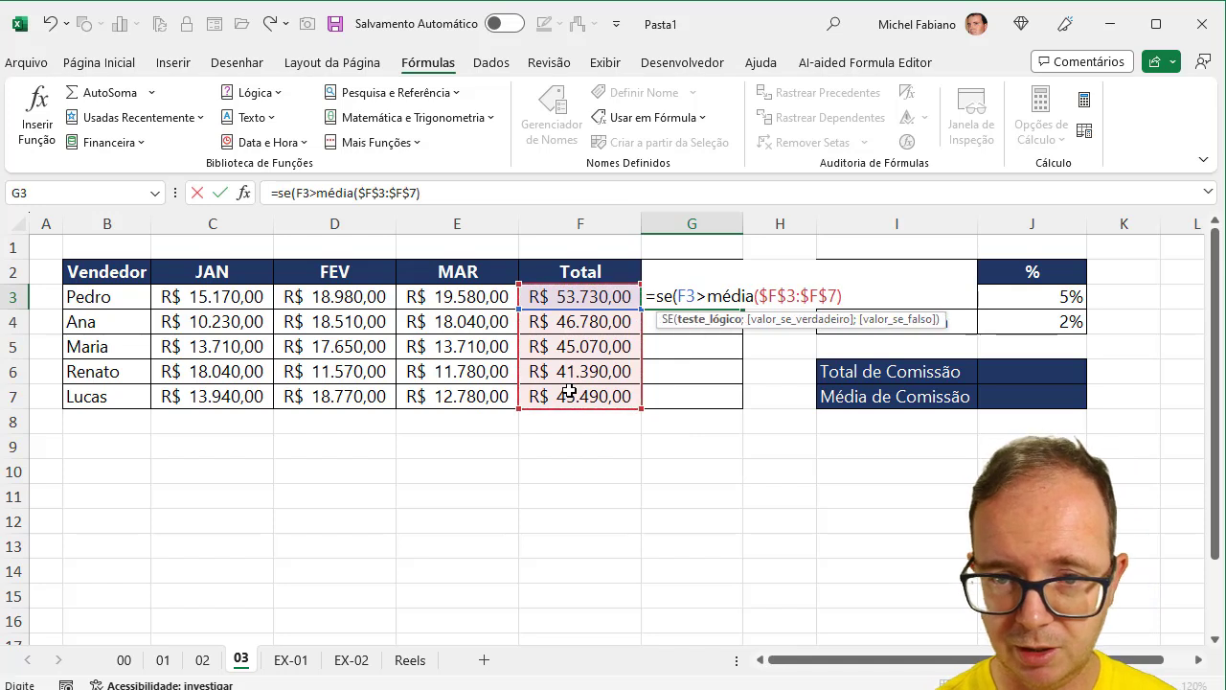
type(";")
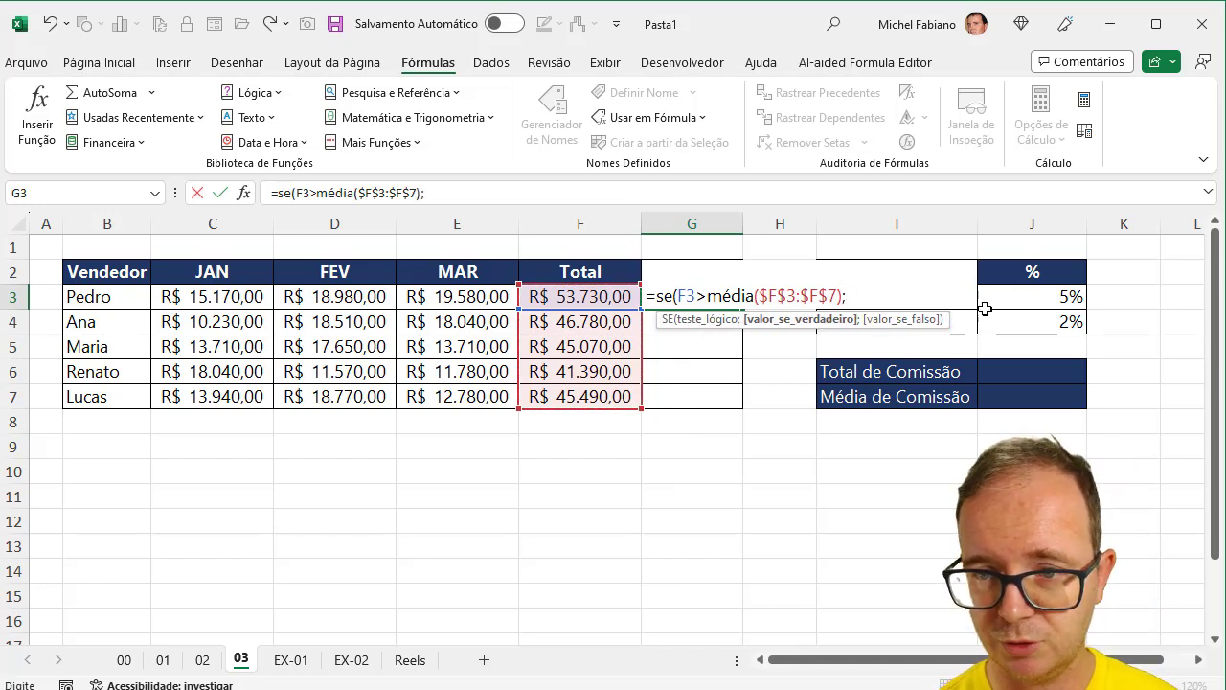
Finish the formula with $J$3 as the true result and $J$4 otherwise.
left_click(1061, 295)
key("F4")
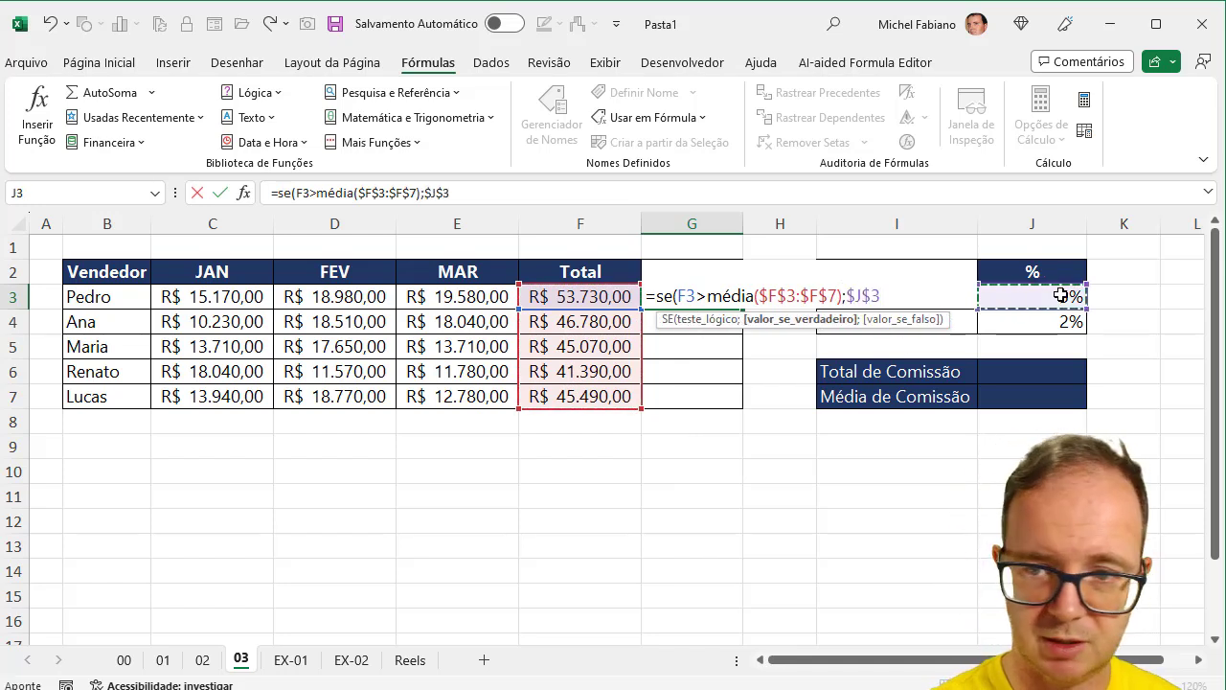
type(";")
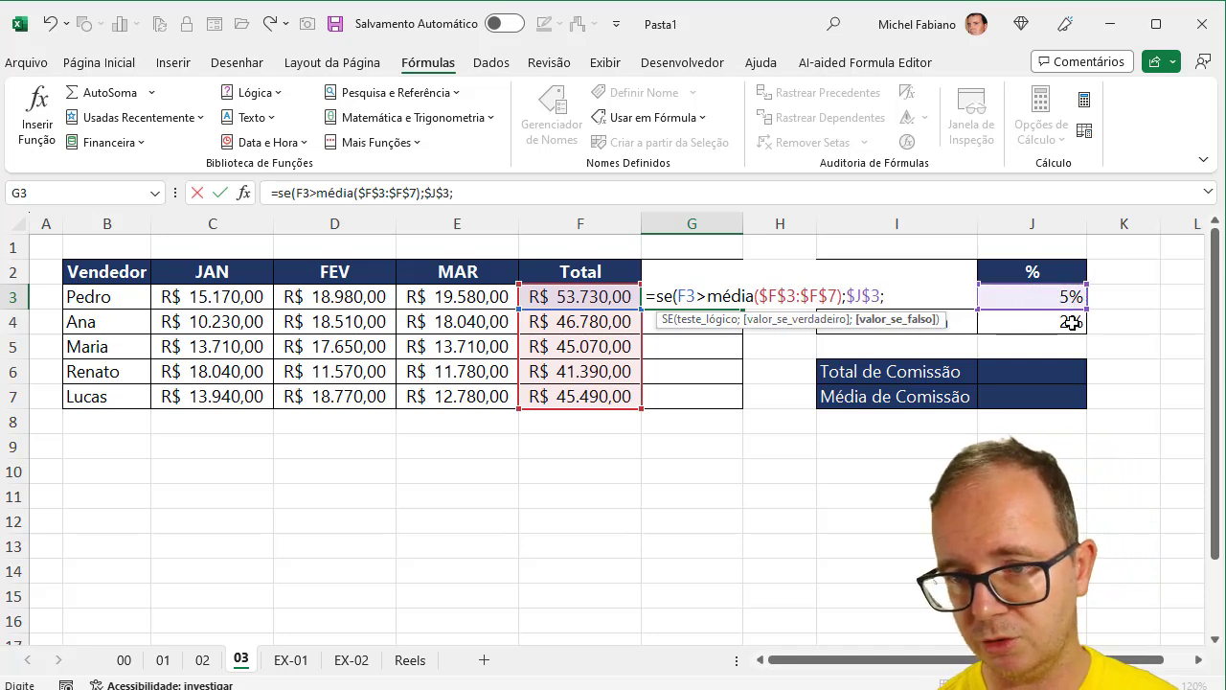
left_click(1071, 323)
key("F4")
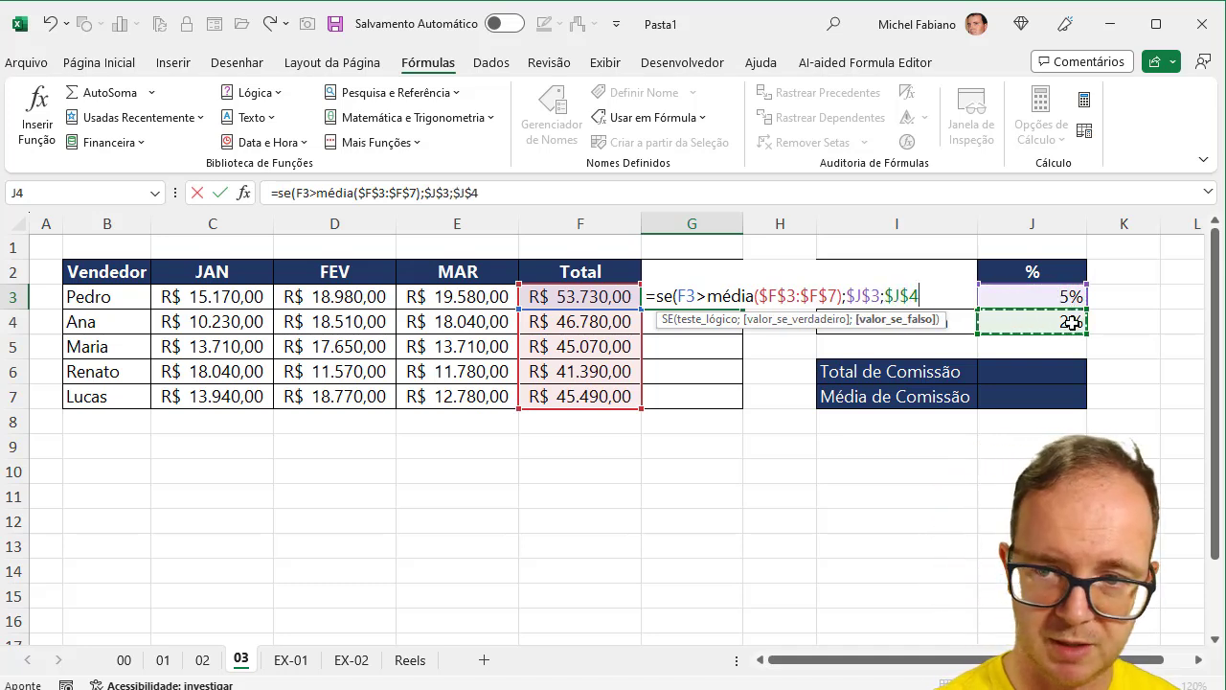
type(")")
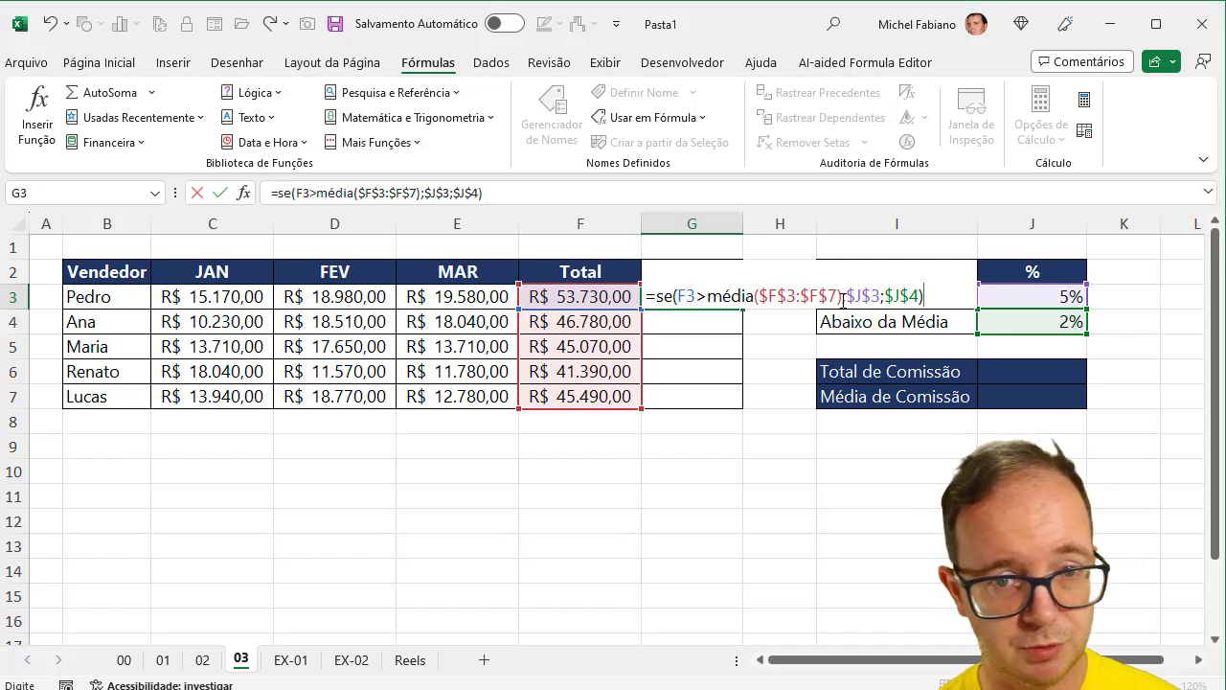
Confirm the G3 formula, fill it down to G7 and format the commissions as percentages.
key("Return")
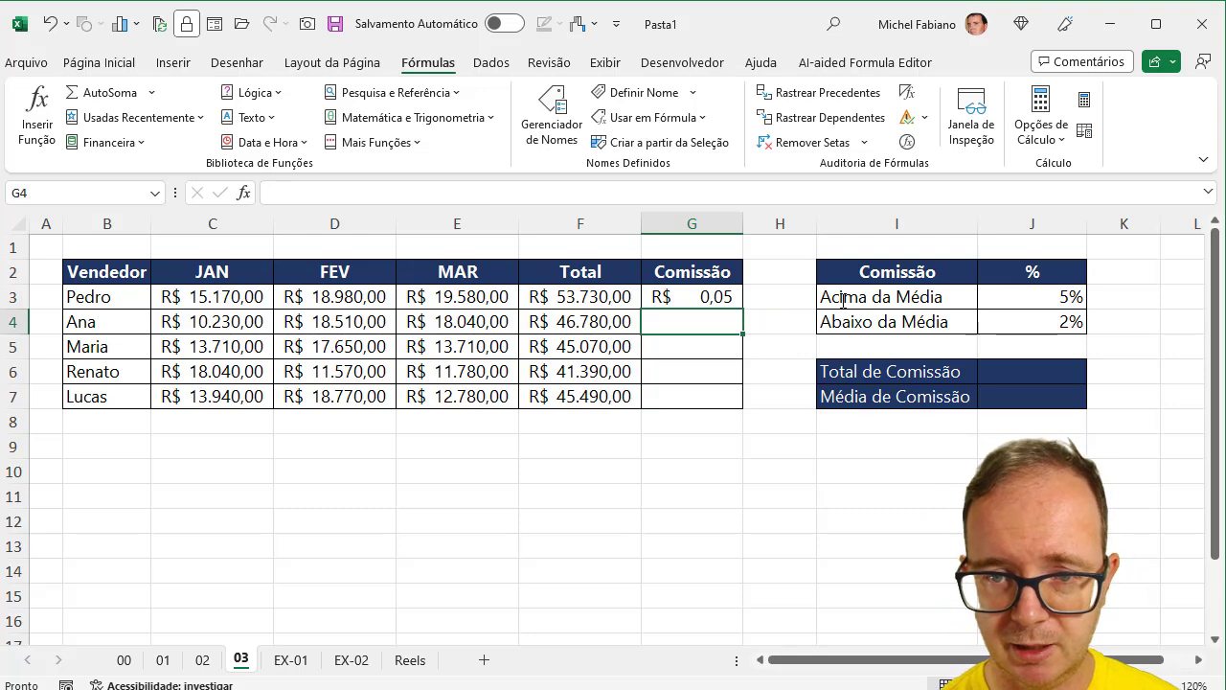
left_click(725, 298)
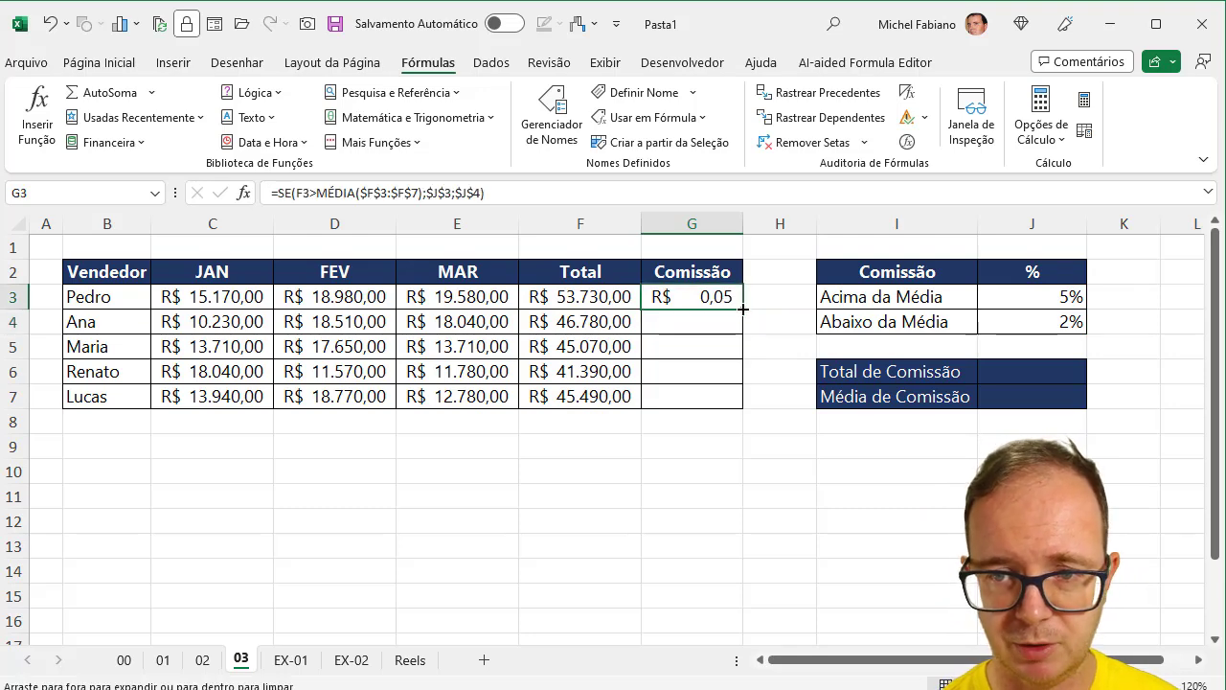
double_click(743, 309)
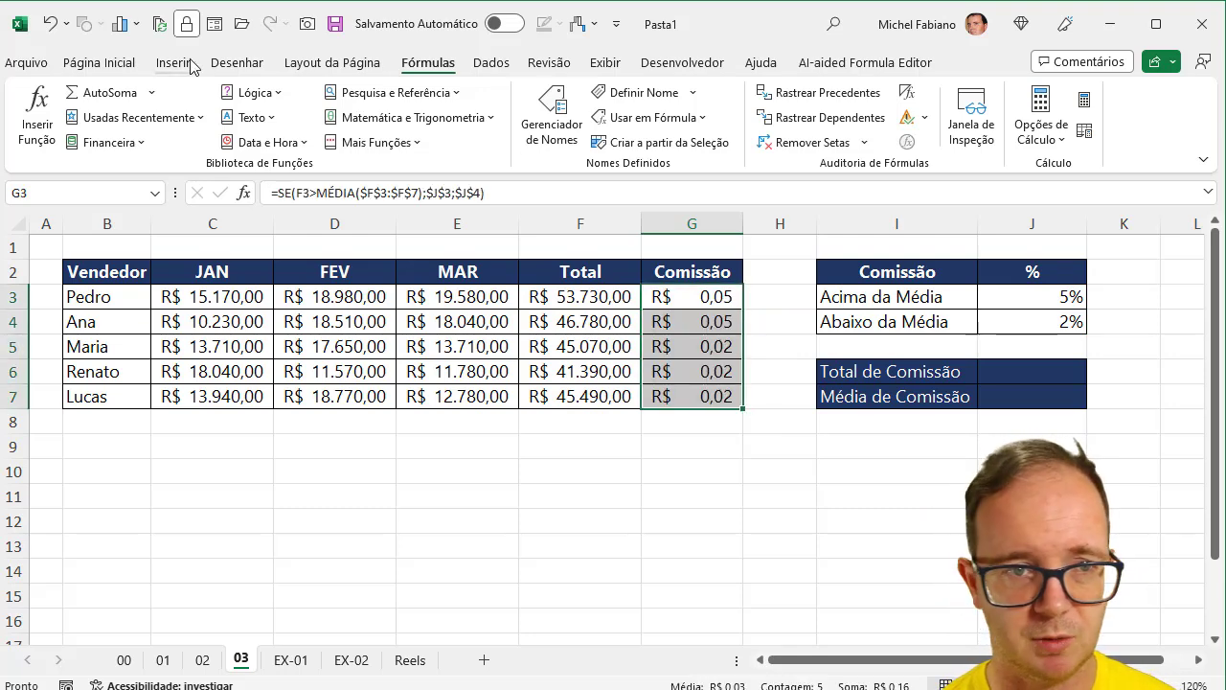
left_click(97, 67)
left_click(576, 132)
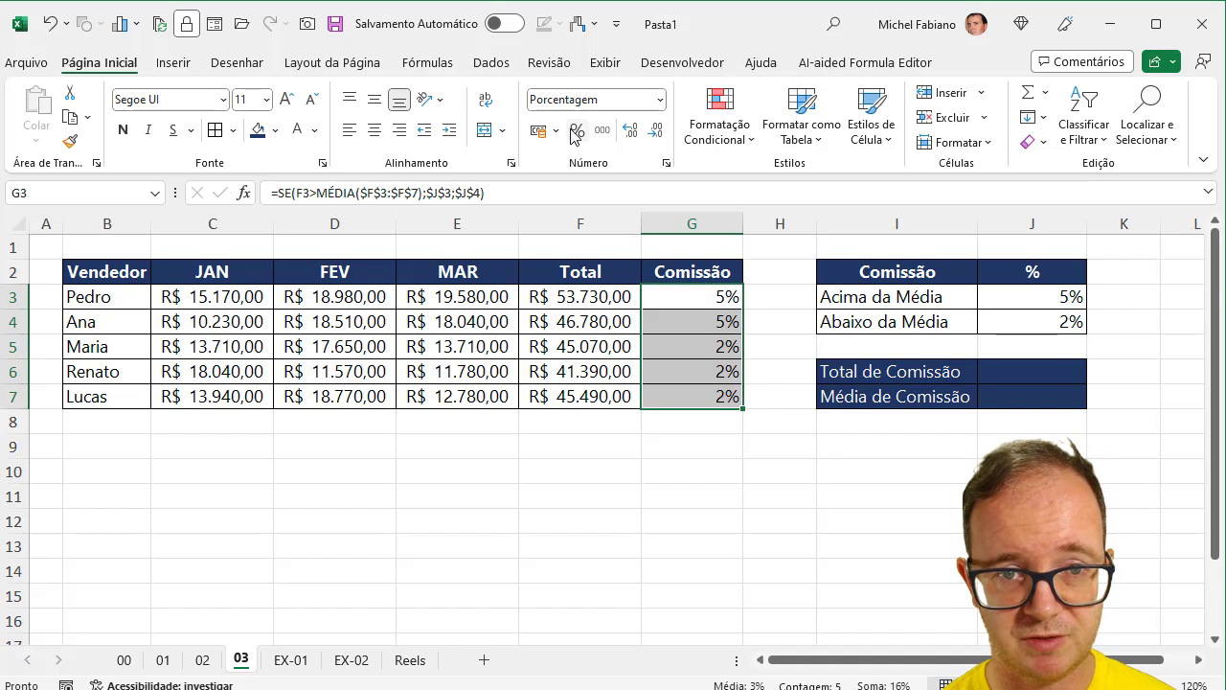
Center G3:G7, then delete all the commission values.
left_click(375, 130)
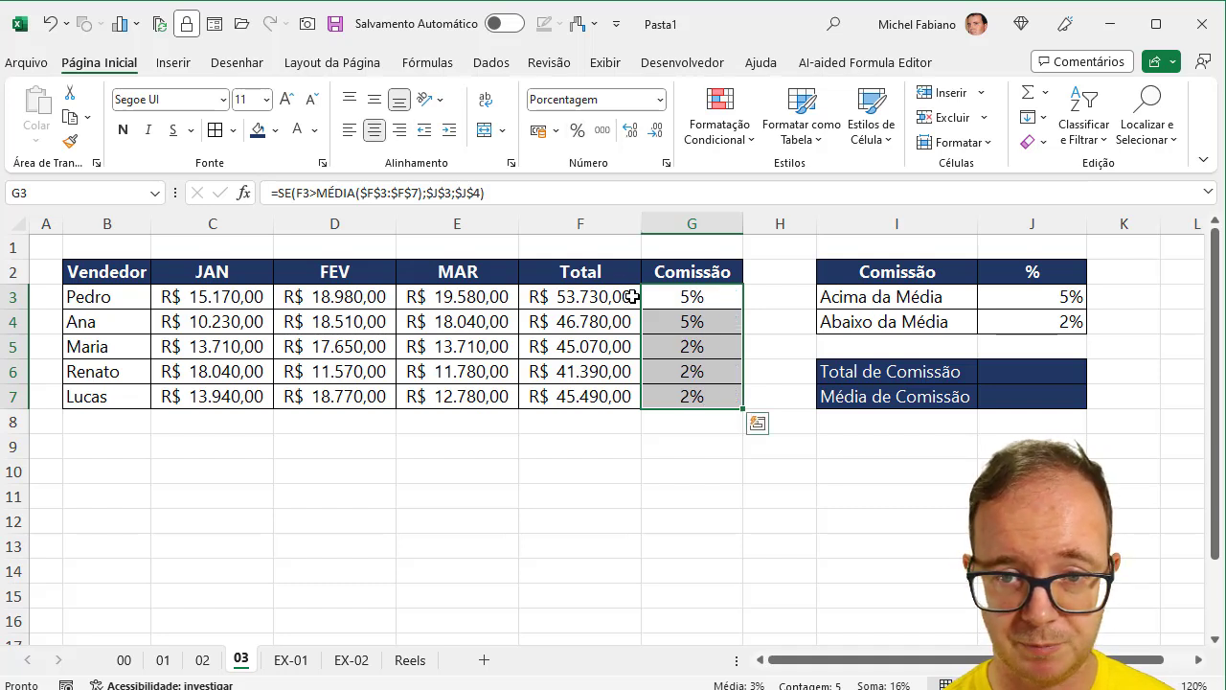
key("Delete")
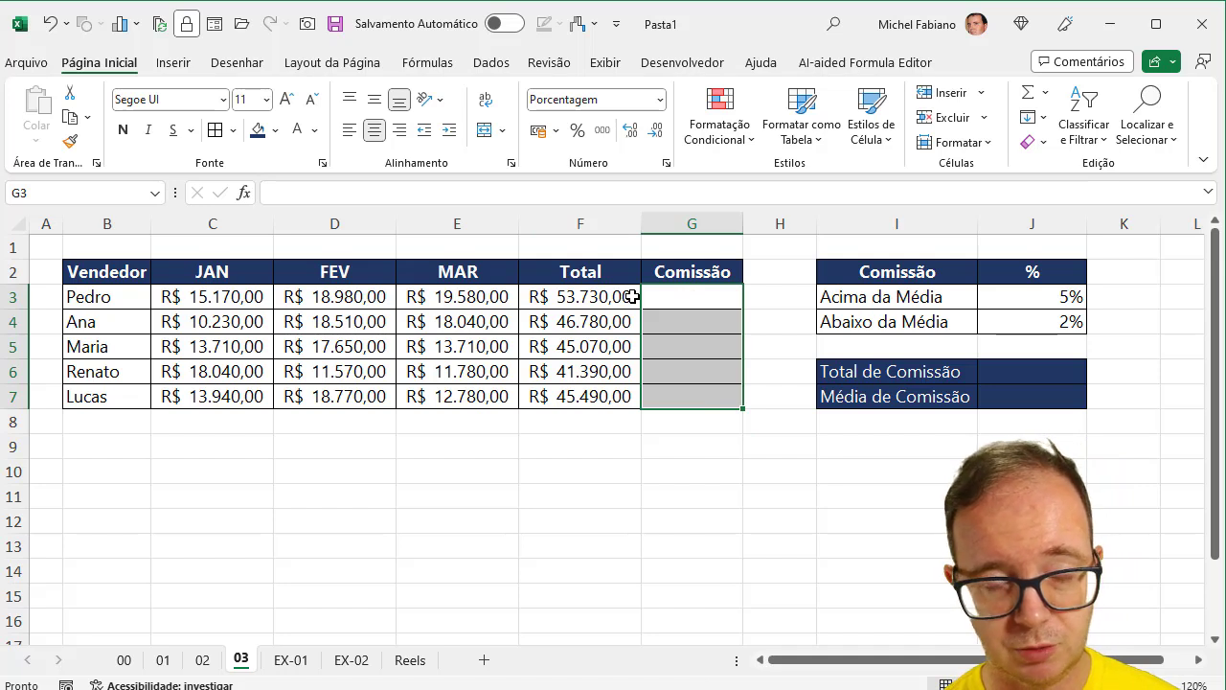
left_click(1054, 305)
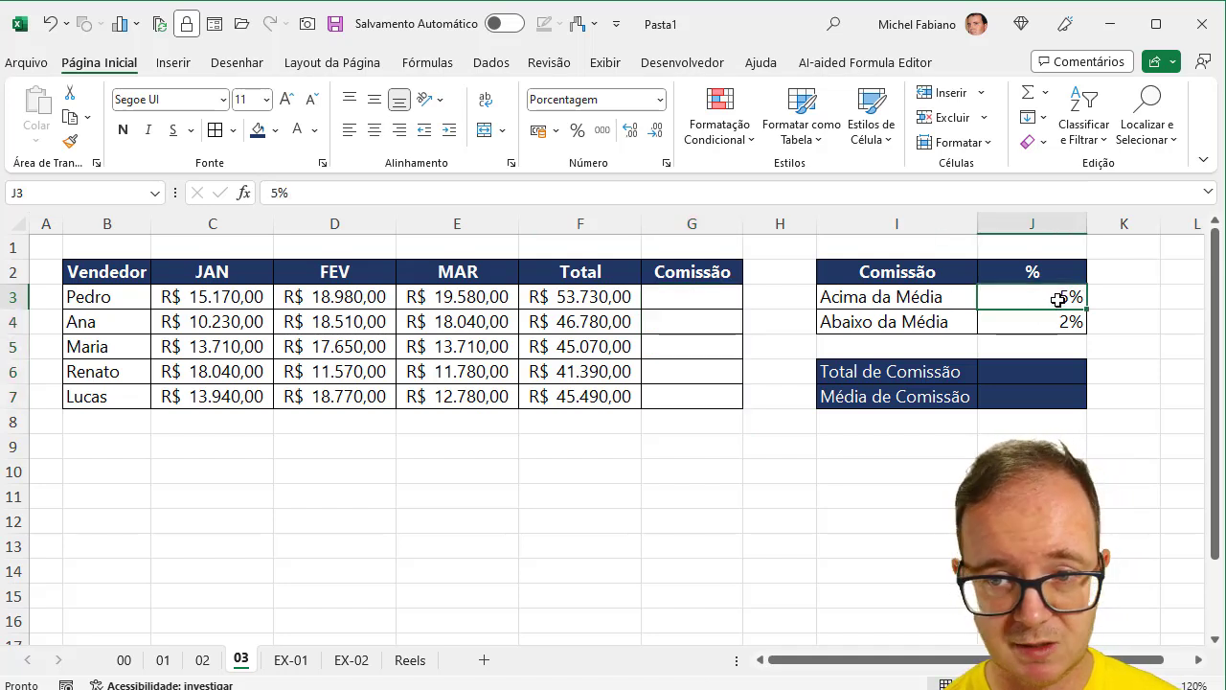
Name cell J3 'acima' and cell J4 'abaixo' through the Name Box.
left_click(68, 190)
type("acima")
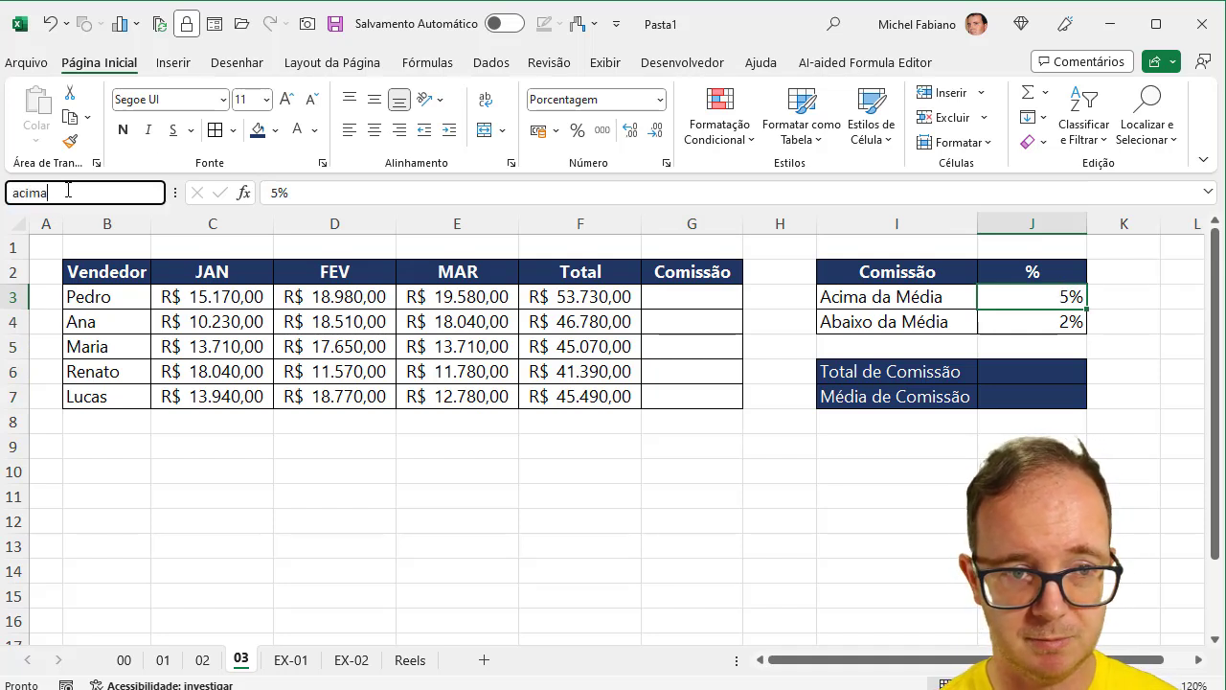
key("Return")
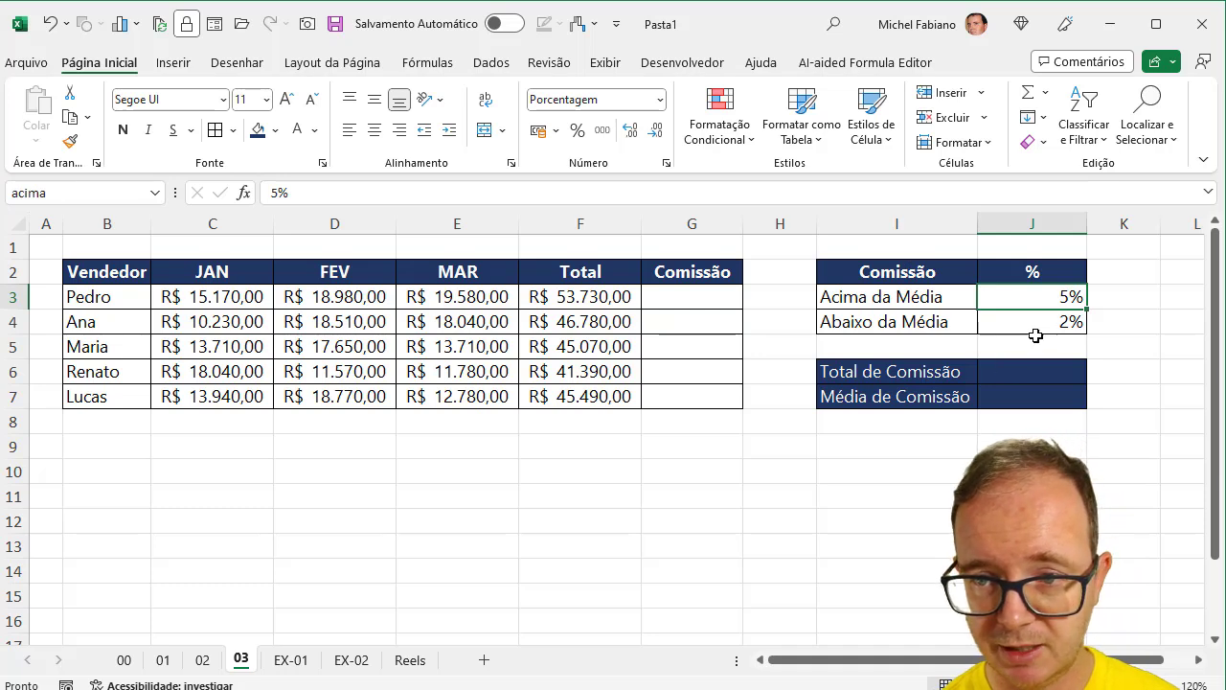
left_click(1044, 322)
left_click(111, 195)
type("abaixo")
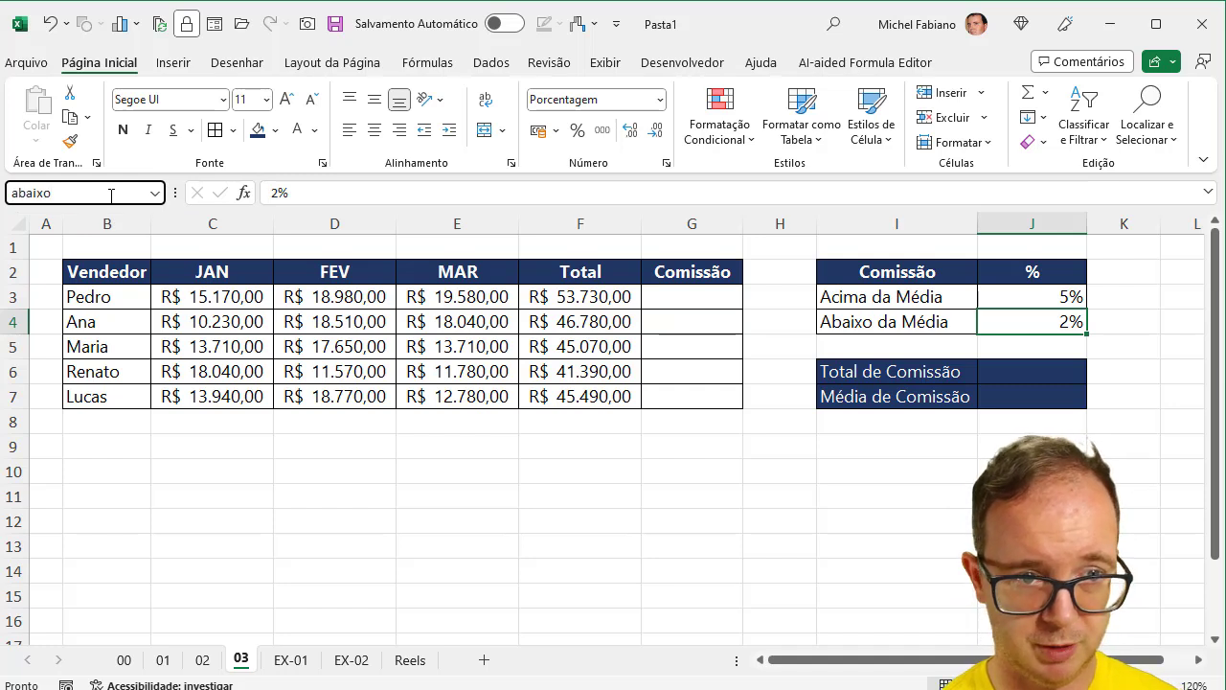
key("Return")
left_click_drag(564, 296, 559, 393)
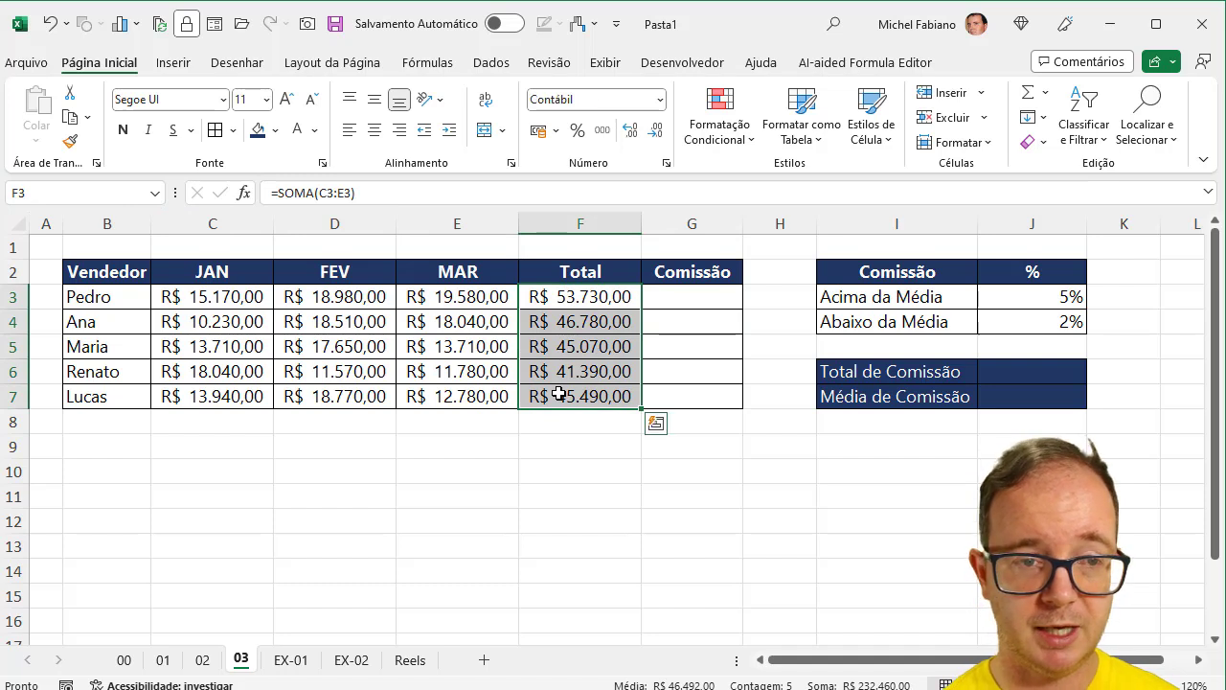
Name the Total values F3:F7 'total_geral' in the Name Box.
left_click_drag(575, 296, 575, 388)
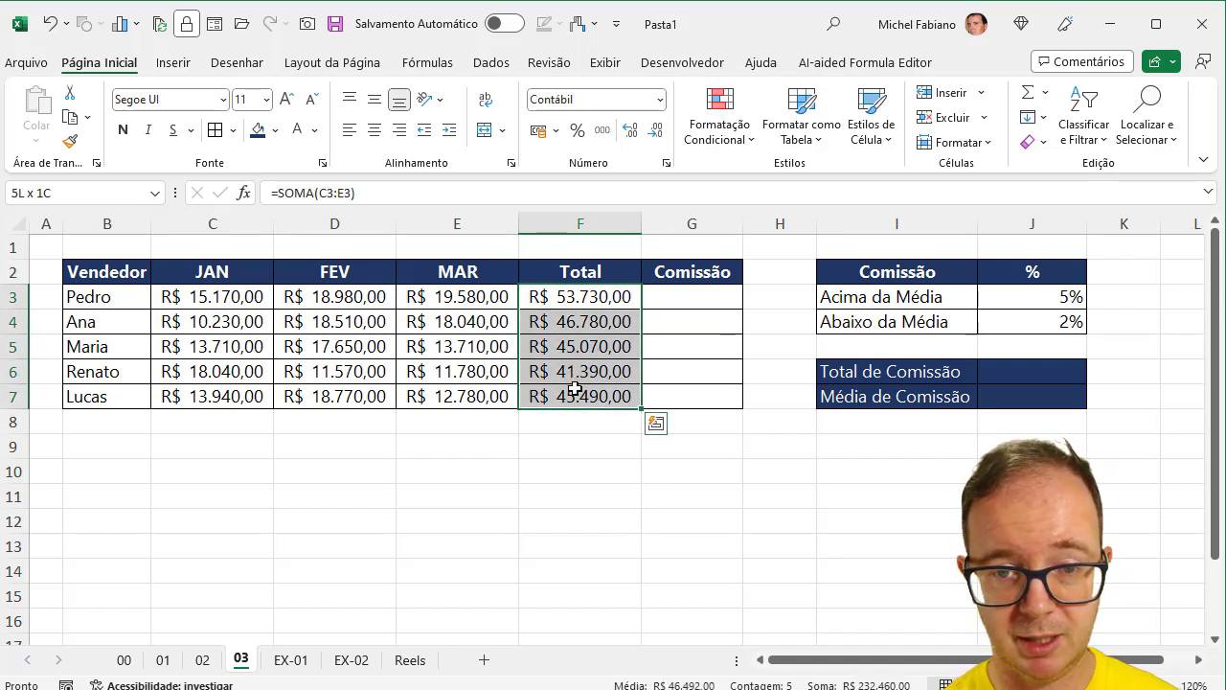
left_click(76, 196)
type("total_geral")
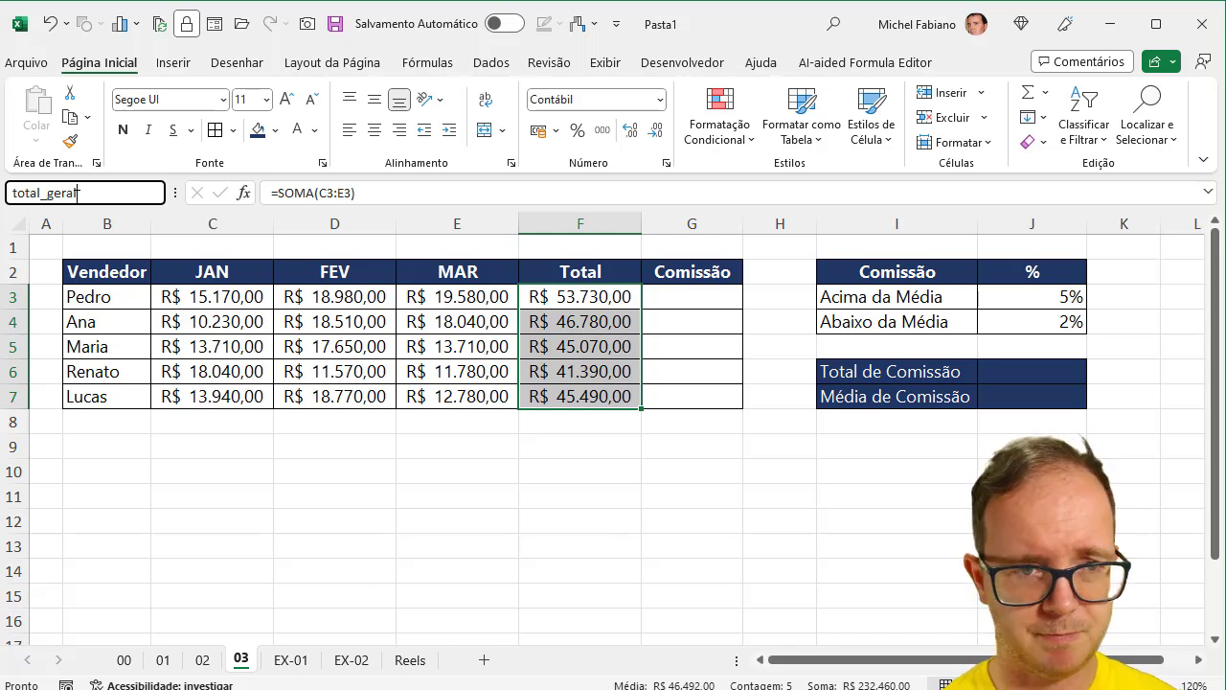
key("Return")
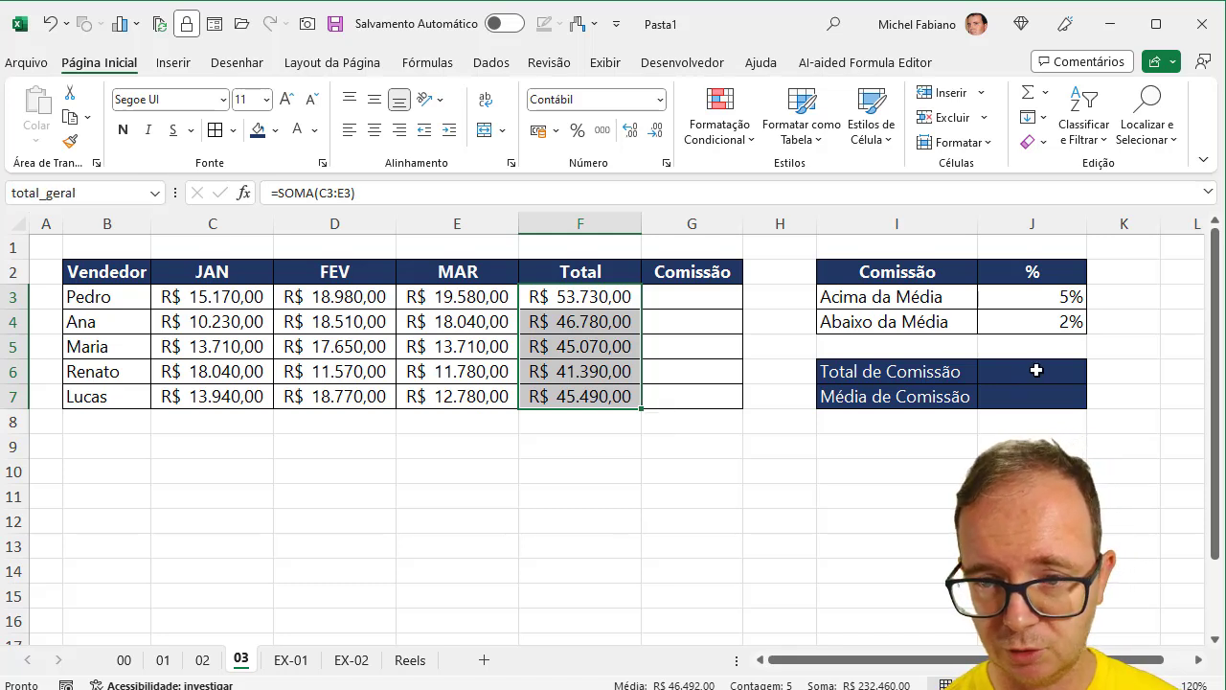
mouse_move(1036, 371)
left_mouse_down()
mouse_move(1032, 395)
mouse_move(1029, 374)
left_mouse_up()
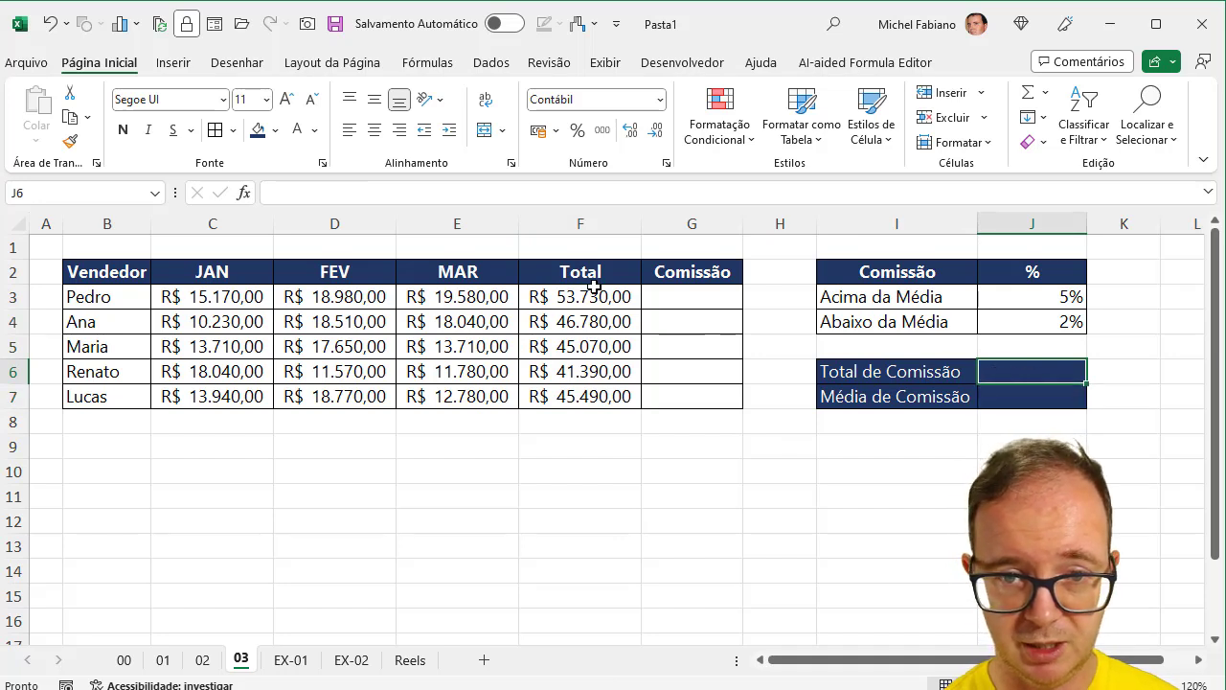
left_click_drag(594, 287, 572, 396)
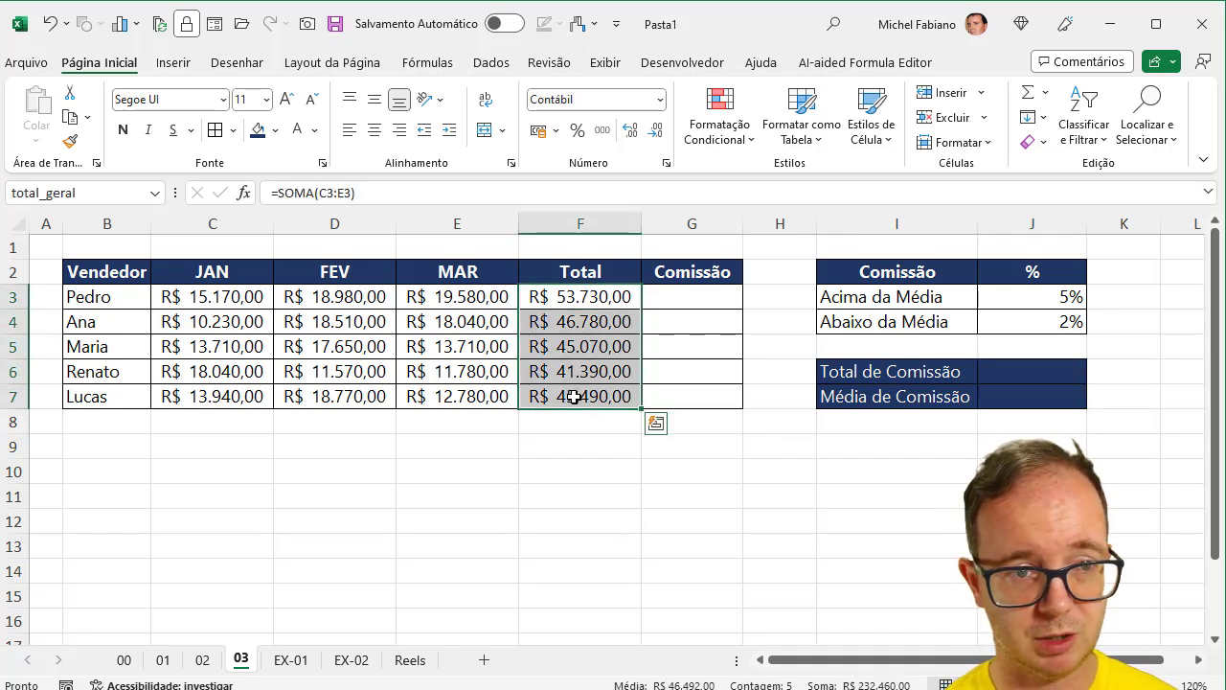
left_click(1030, 374)
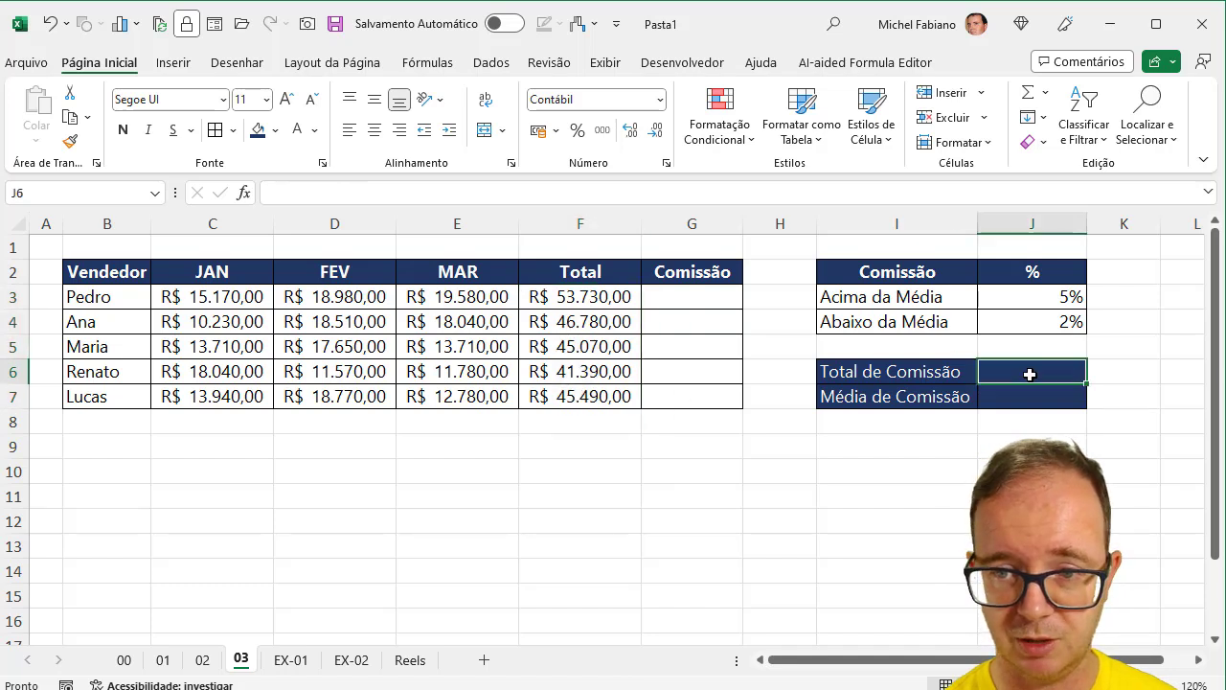
type("=soma(")
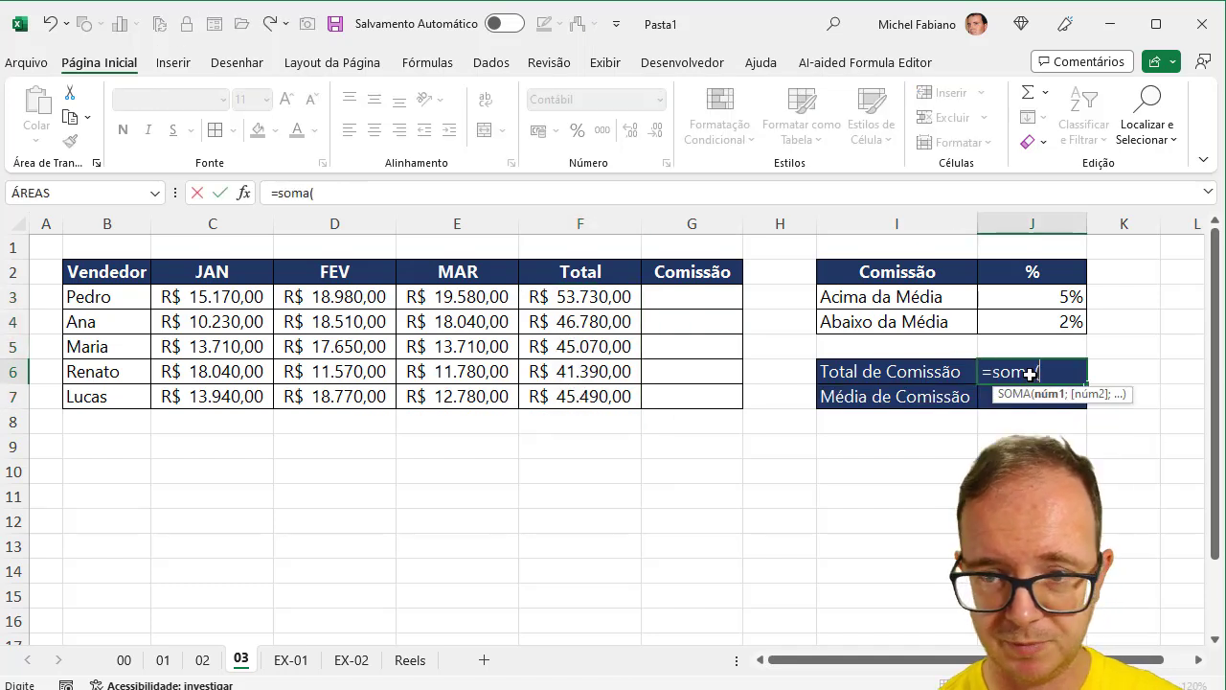
left_click_drag(605, 299, 598, 397)
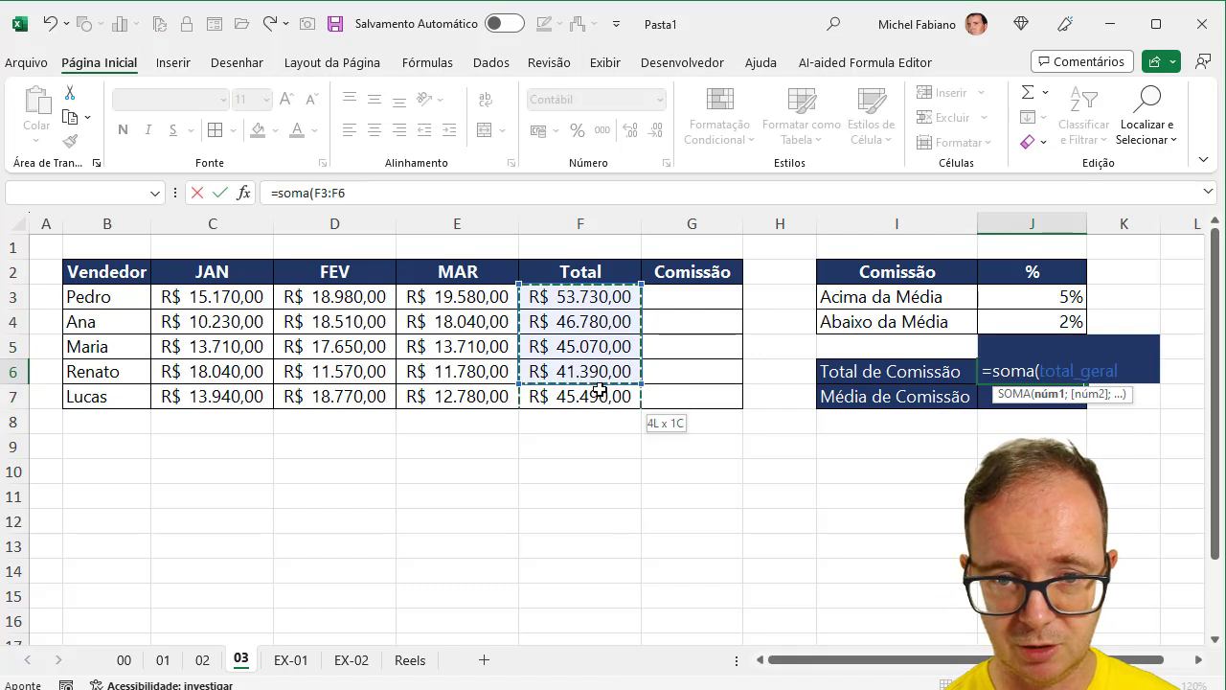
type(")")
key("Return")
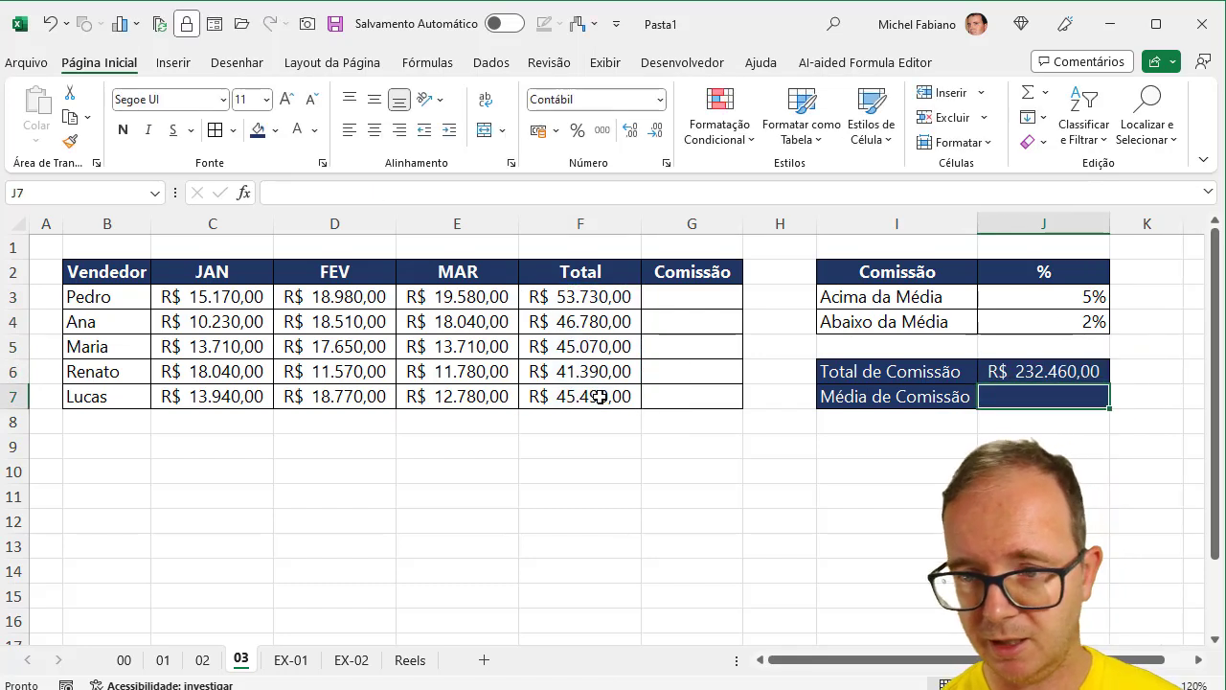
left_click(1078, 369)
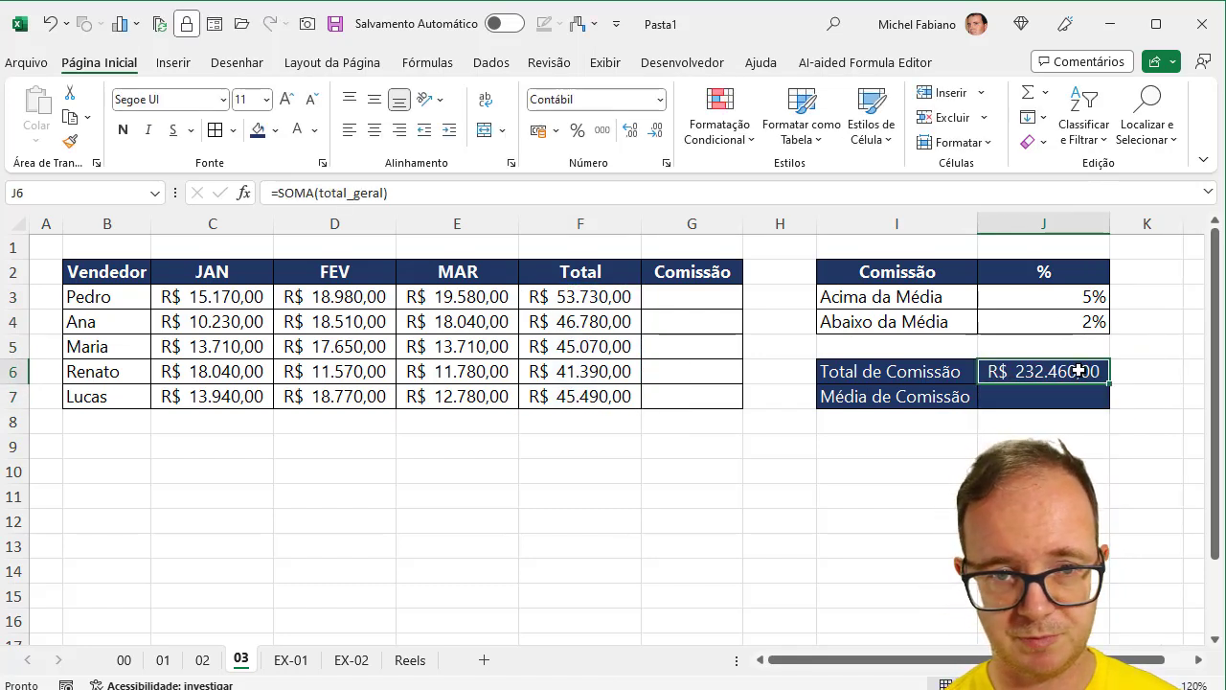
double_click(1079, 371)
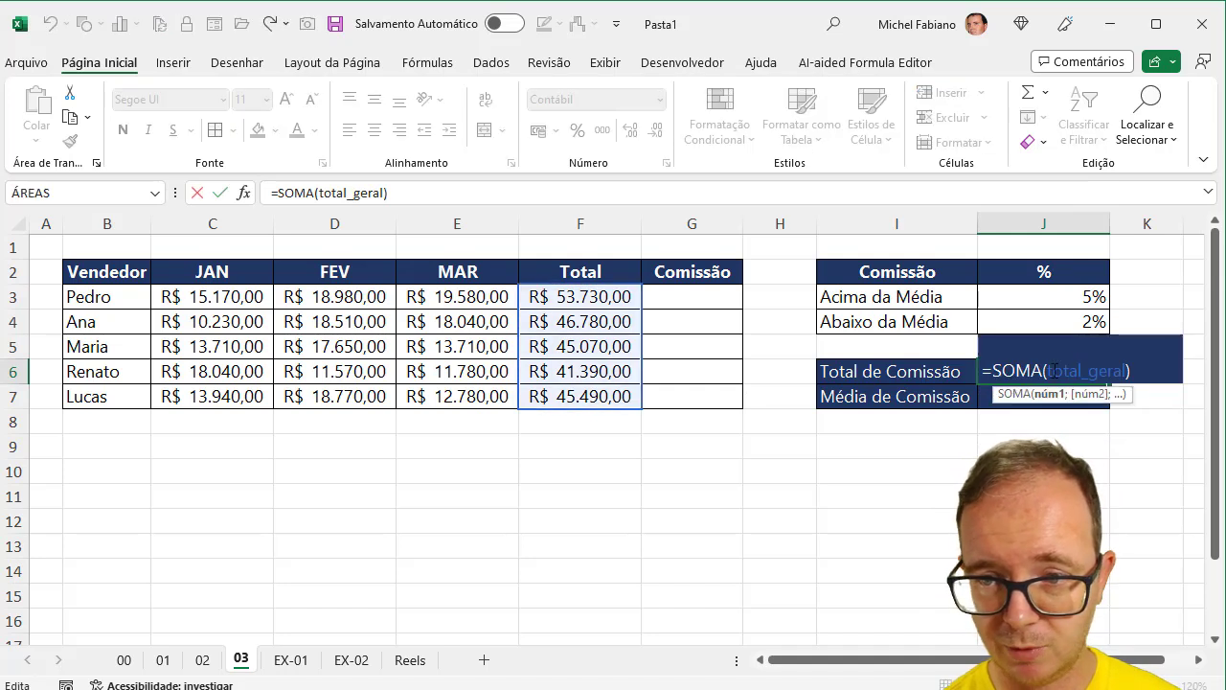
left_click_drag(1049, 370, 1139, 370)
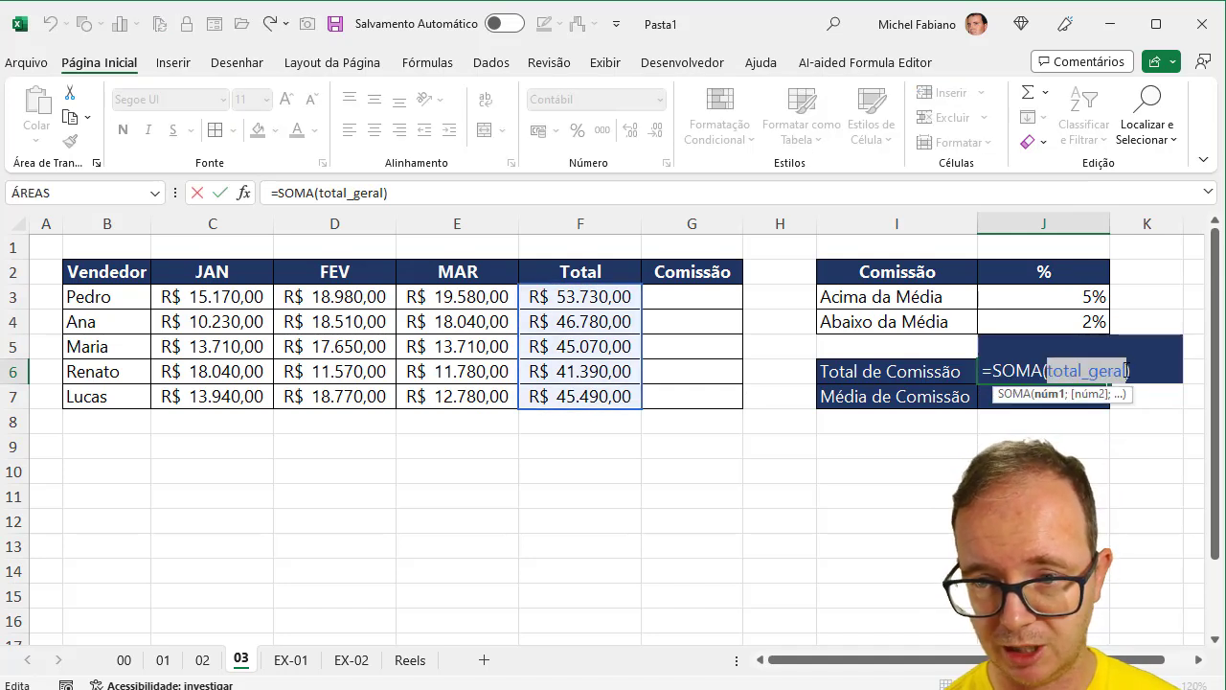
key("Delete")
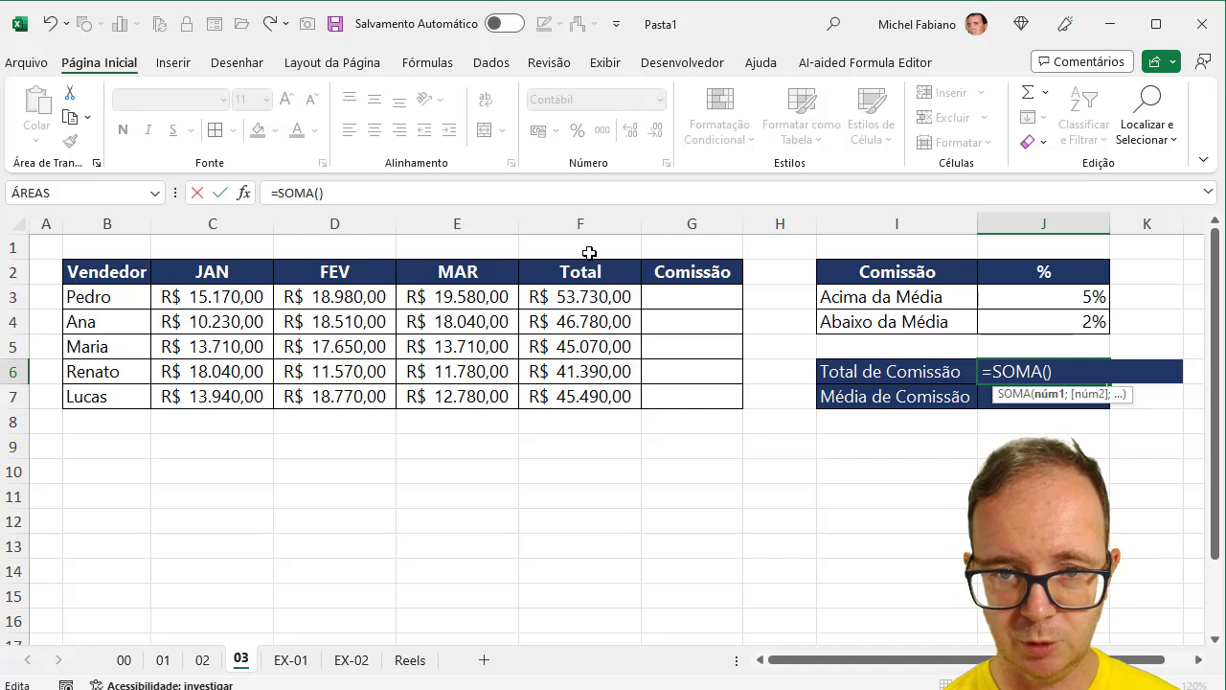
left_click_drag(575, 295, 581, 391)
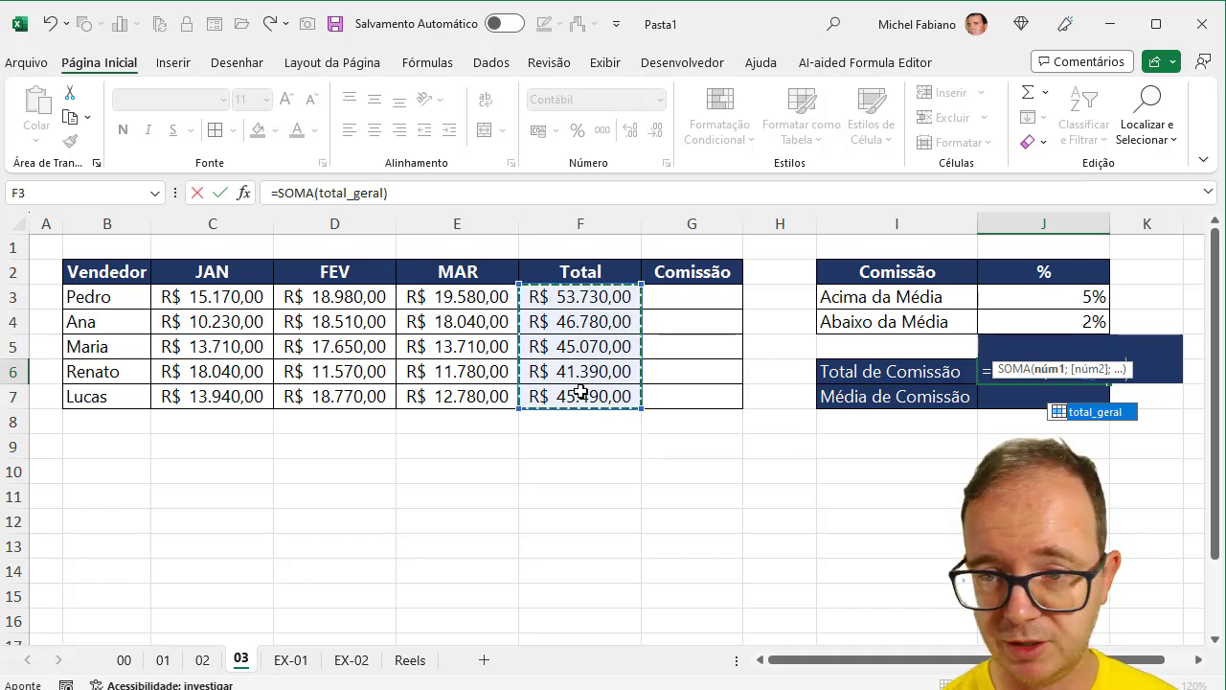
key("BackSpace")
key("BackSpace")
key("BackSpace")
key("BackSpace")
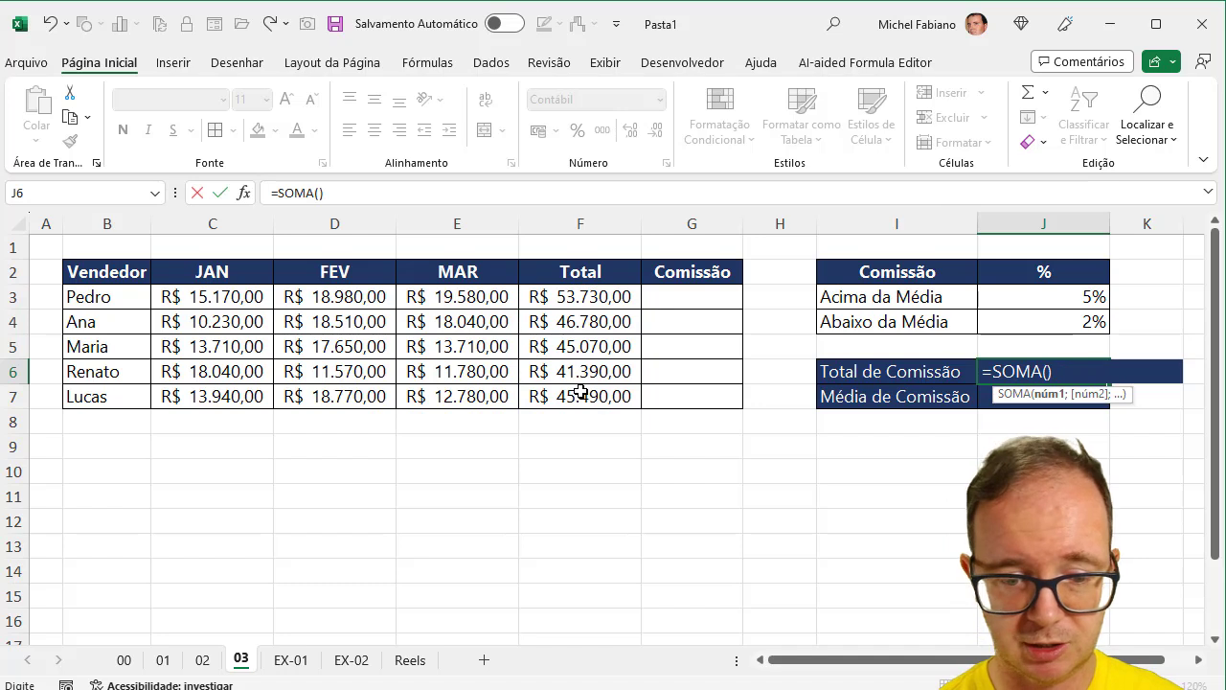
type("tota")
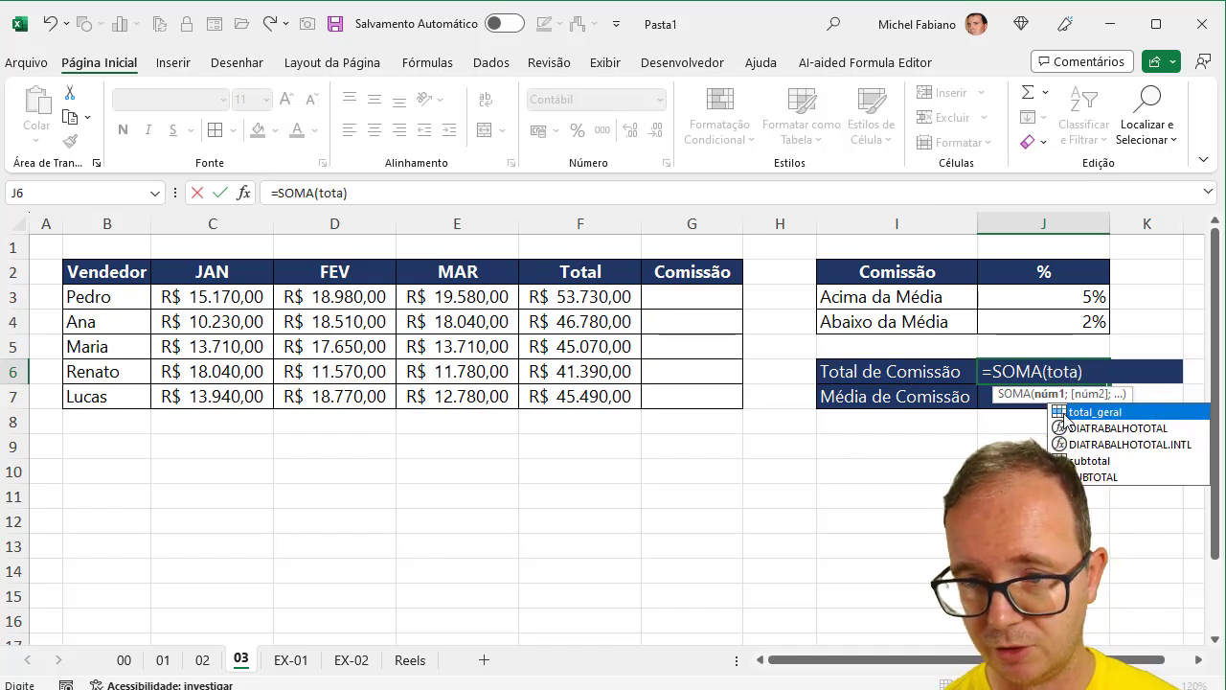
double_click(1101, 413)
key("Return")
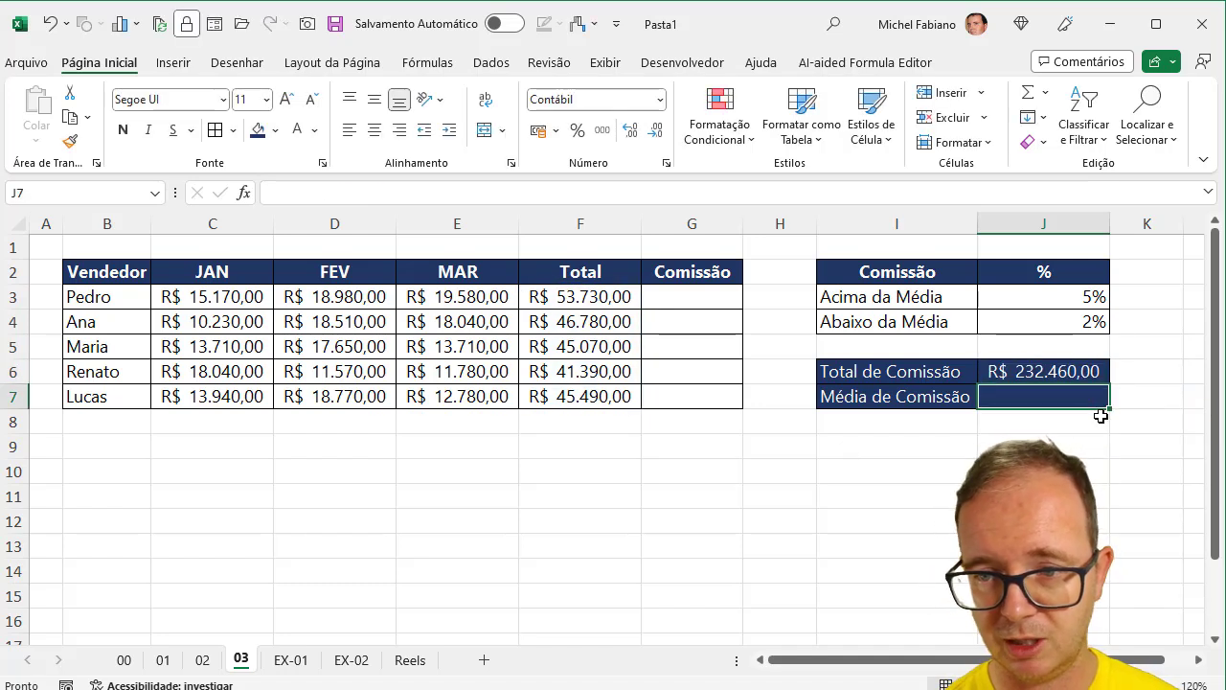
type("média")
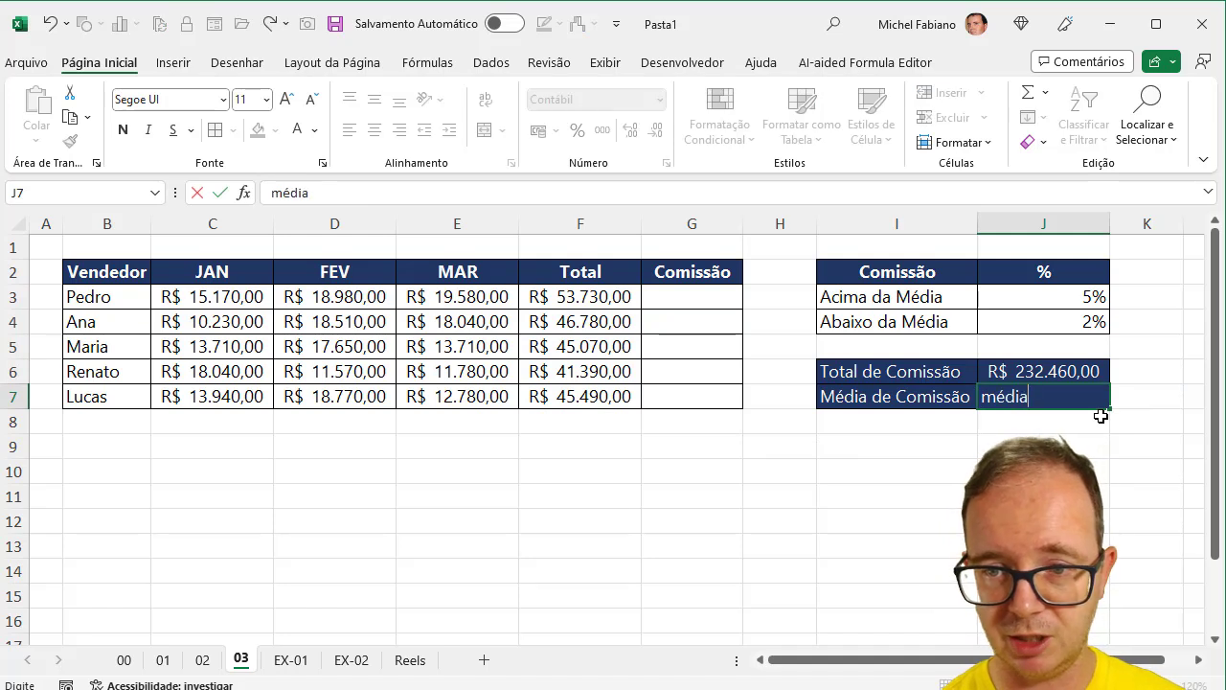
type("(")
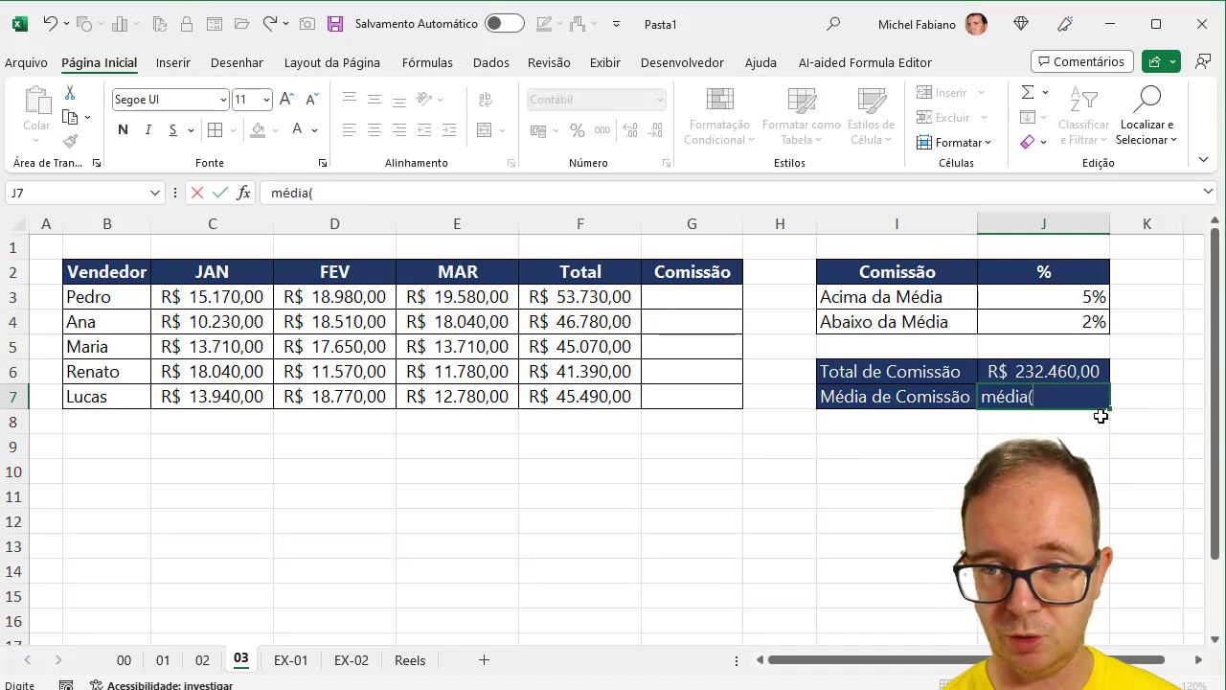
key("Escape")
left_click(1081, 371)
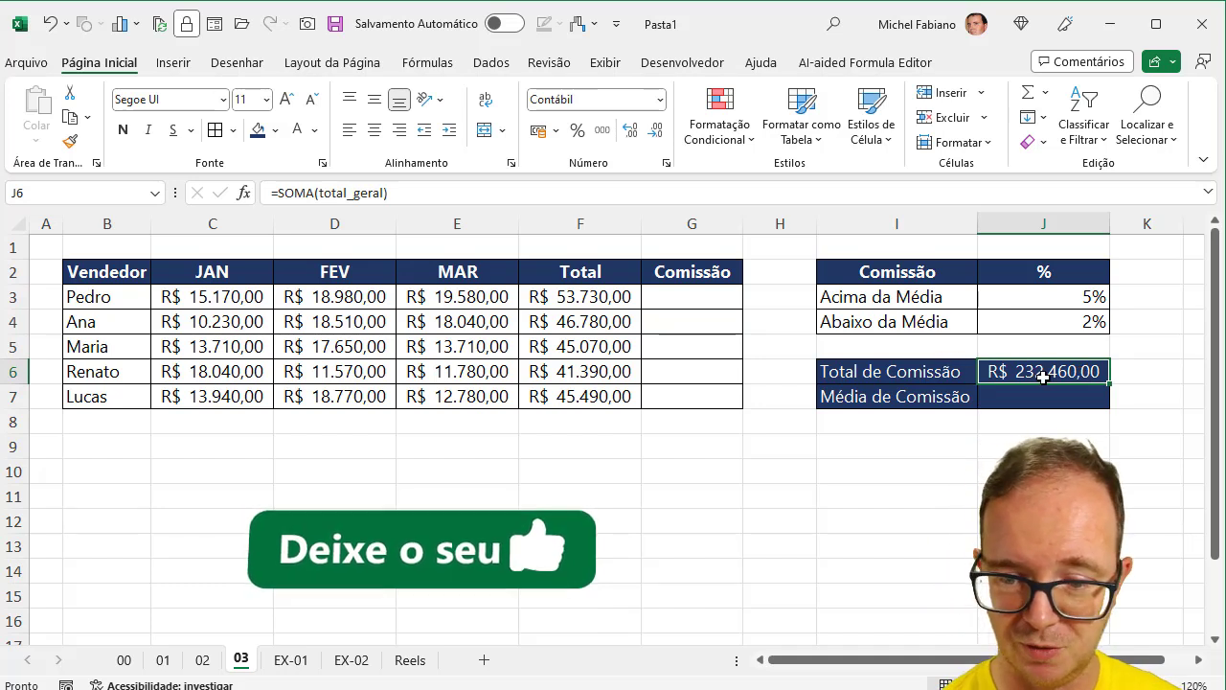
key("Delete")
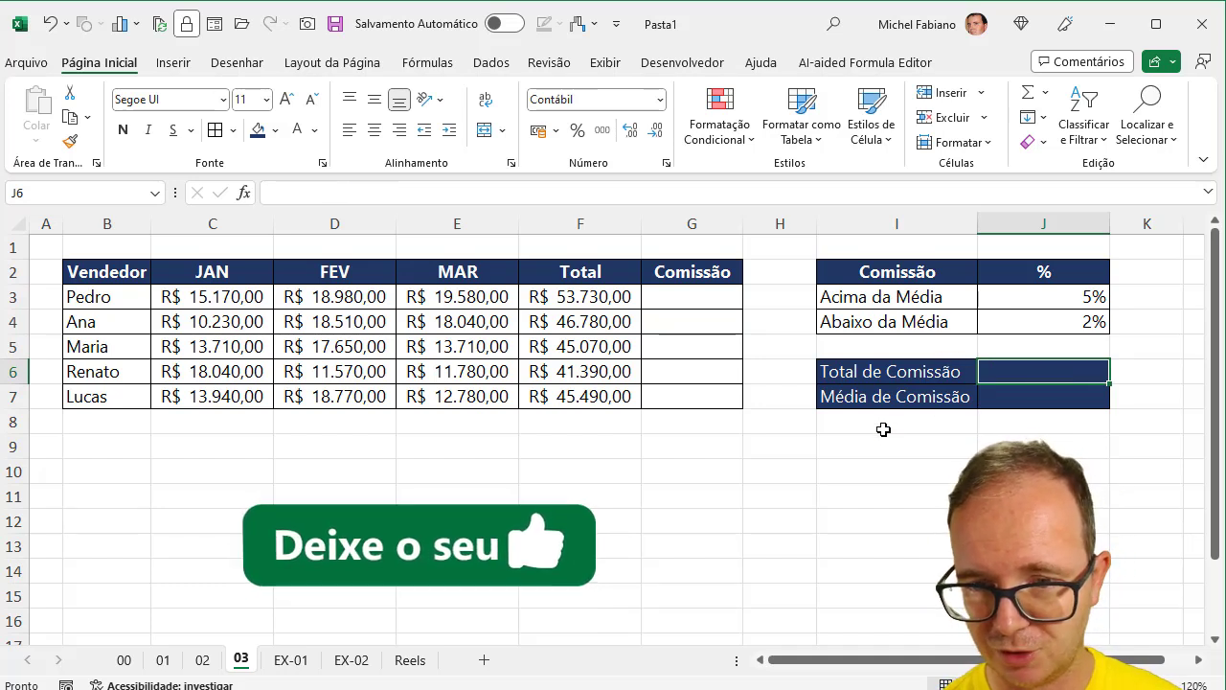
Add the labels 'Total Geral' in I9 and 'Média Geral' in I10.
left_click(882, 427)
key("Down")
type("Tota")
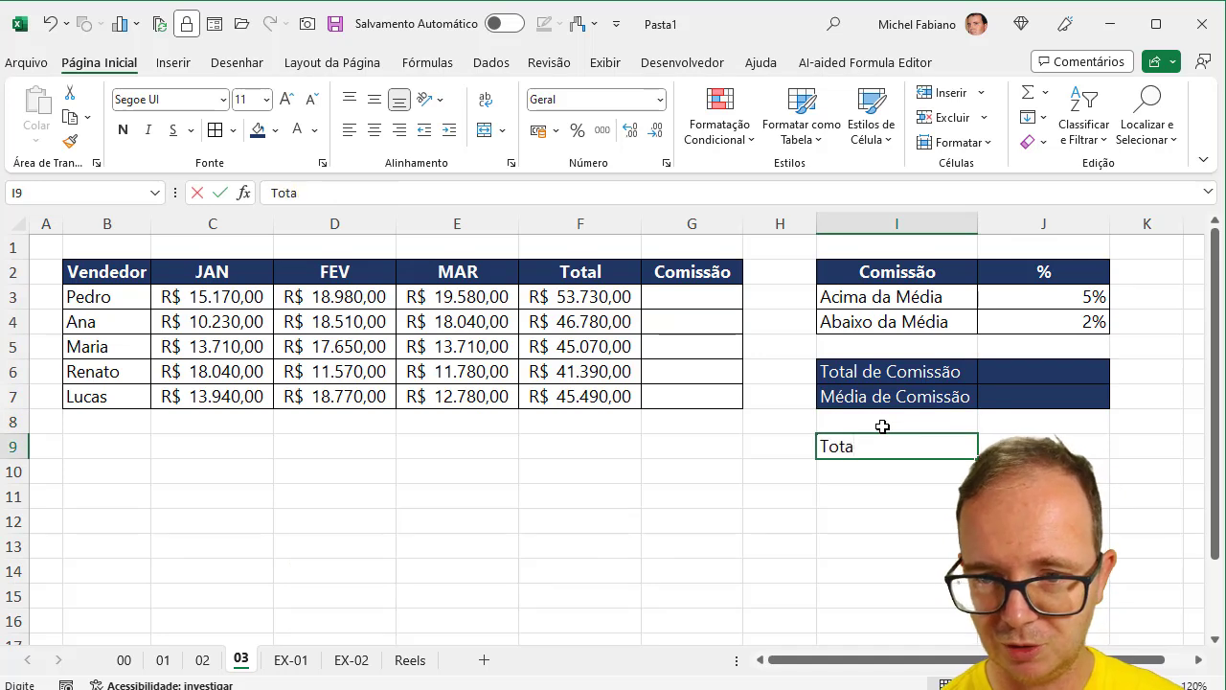
type("l Geral")
key("Return")
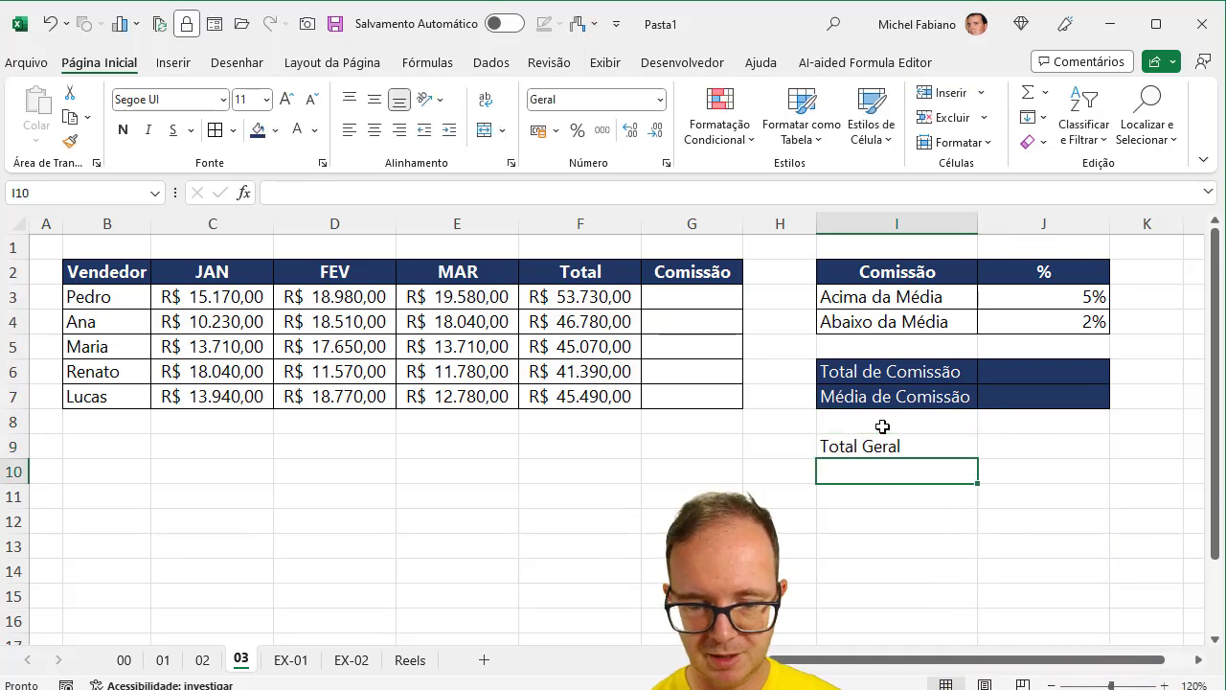
type("Média Ger")
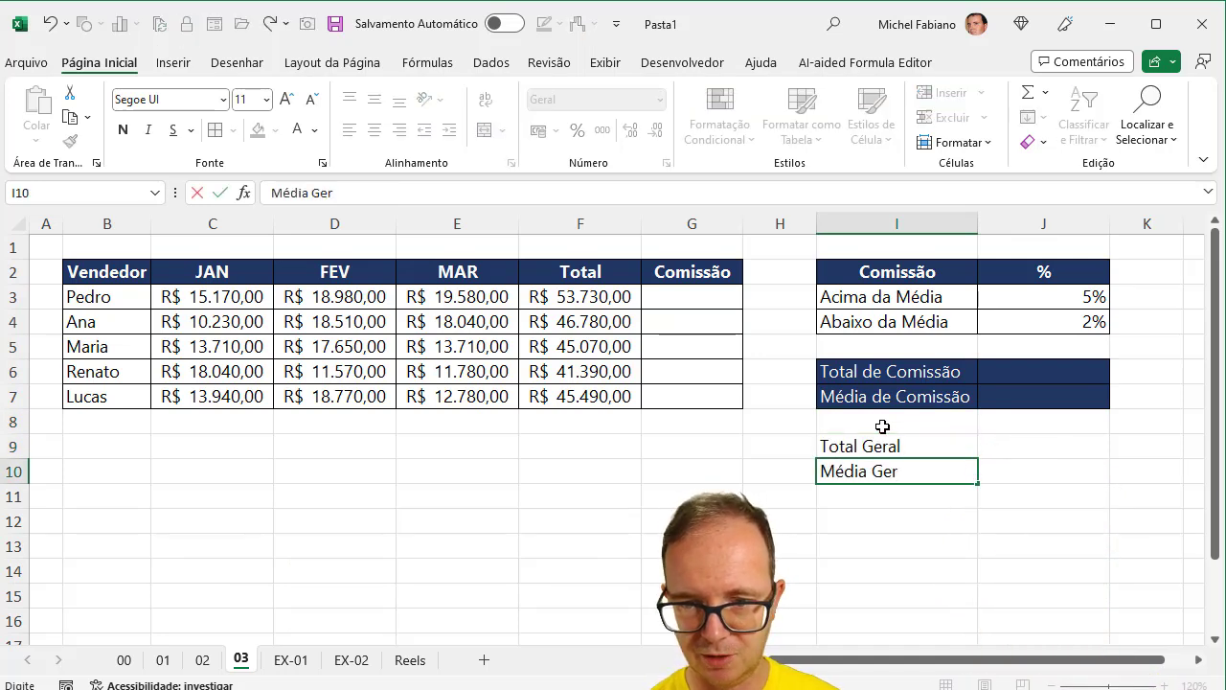
type("al")
key("Tab")
Enter =SOMA(total_geral) in J9.
key("Up")
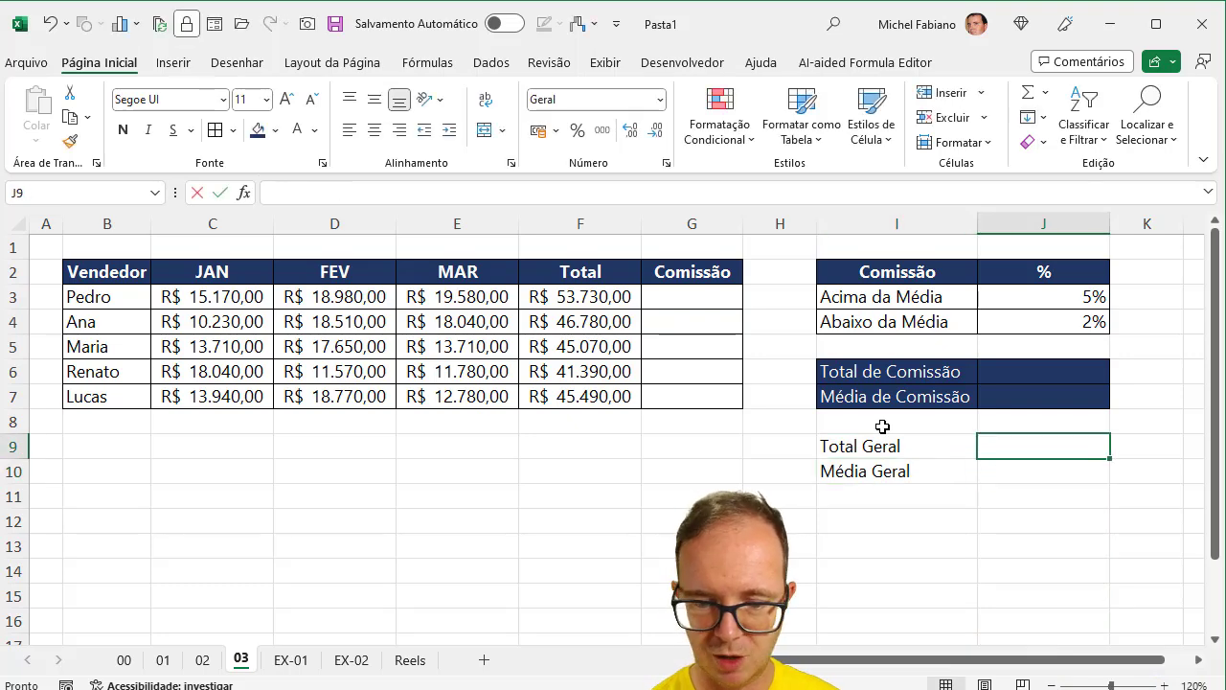
type("=soma(tot")
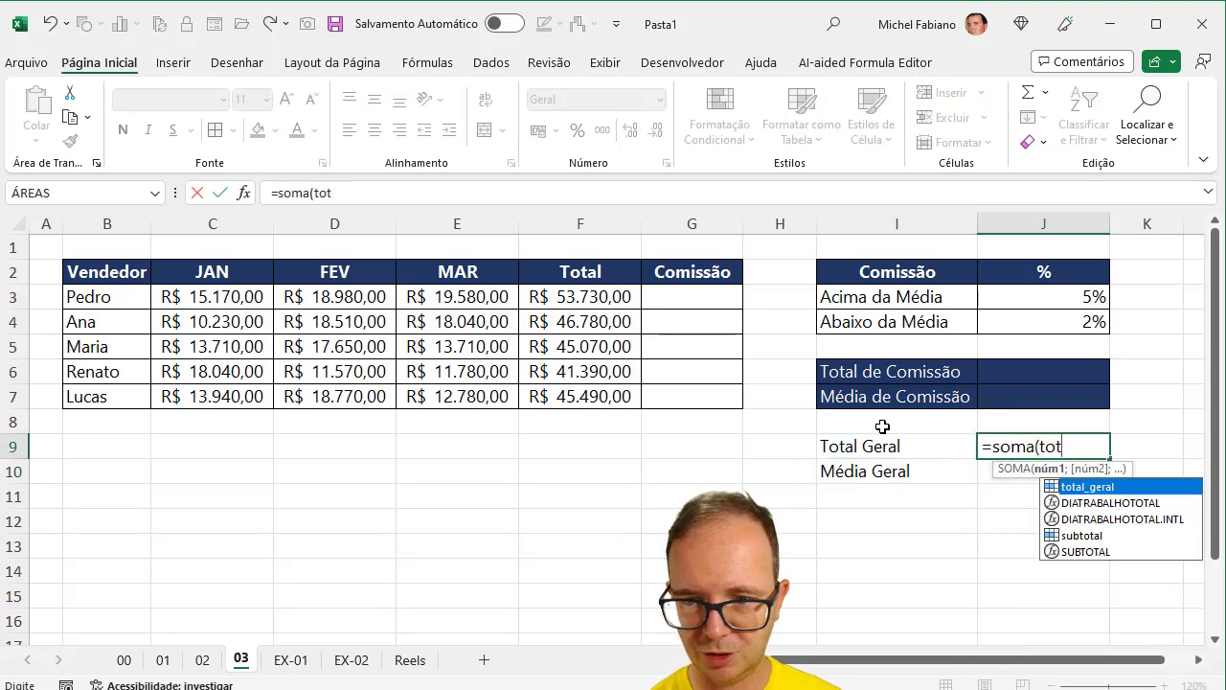
double_click(1099, 489)
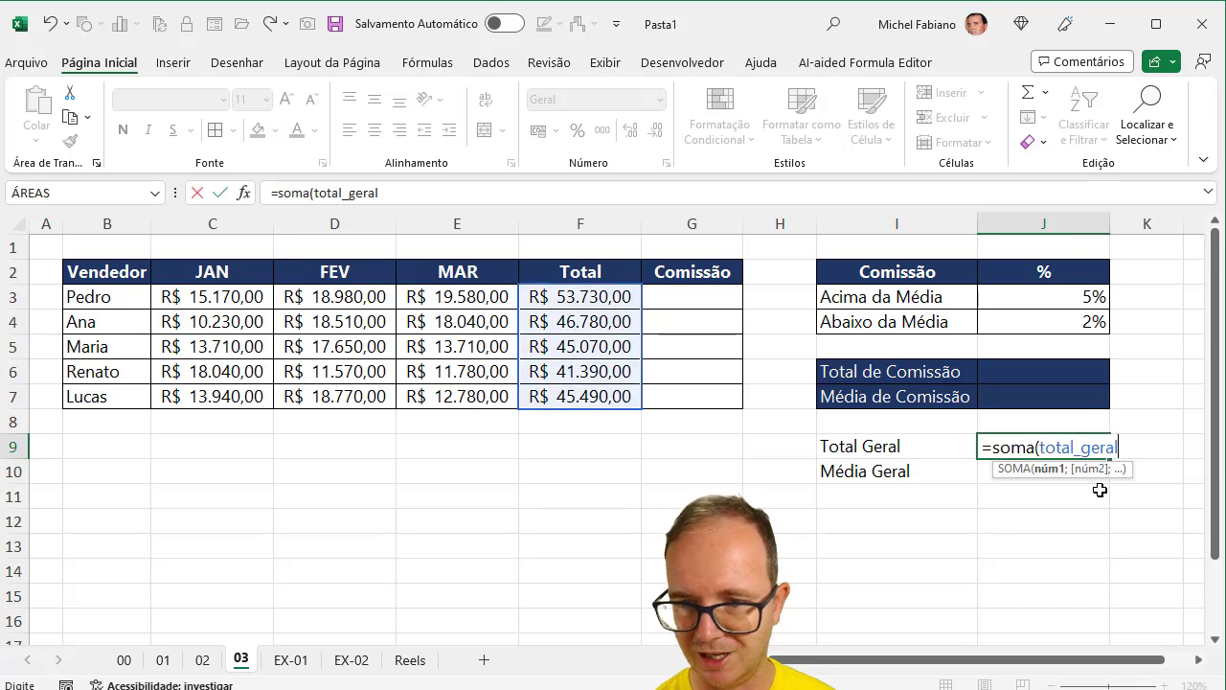
type(")")
key("Return")
Enter =MÉDIA(total_geral) in J10, replacing a mistyped entry.
type("m")
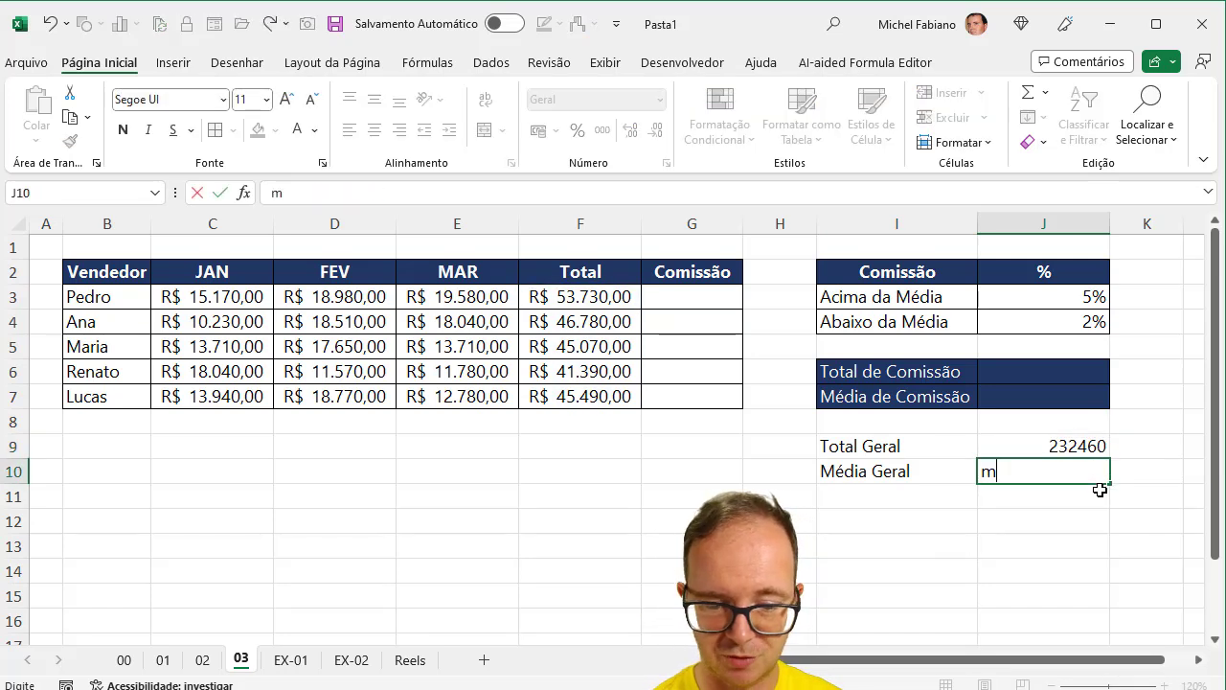
type("édi")
key("Escape")
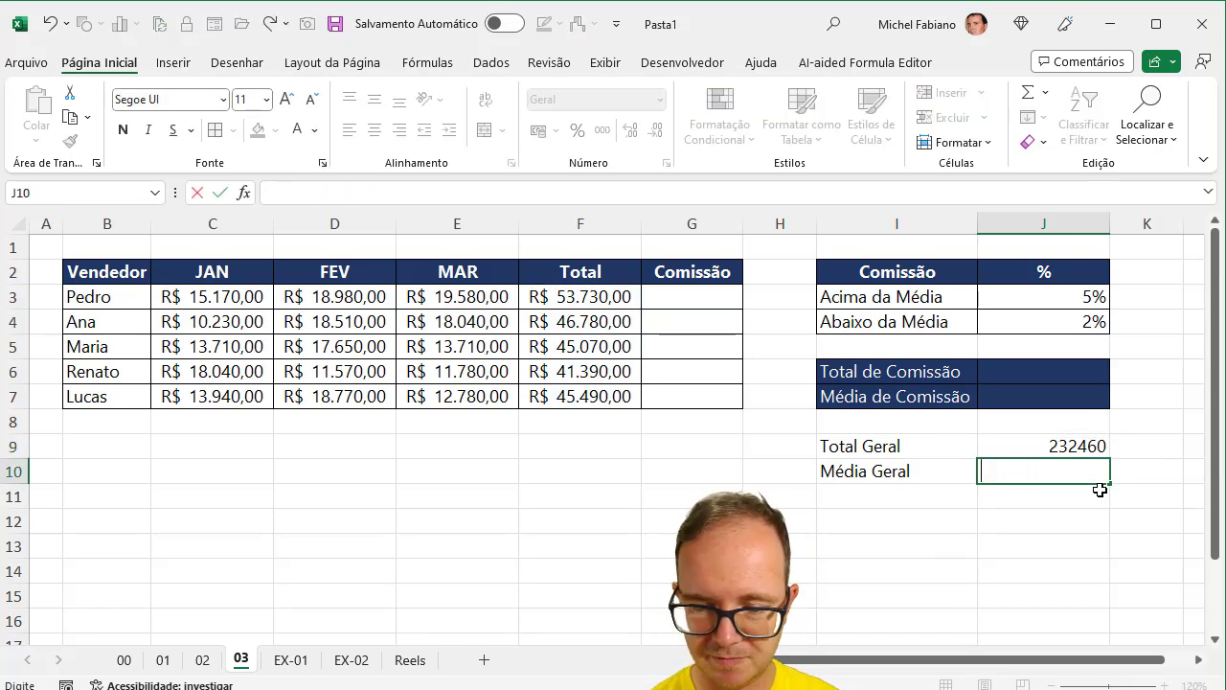
type("=média")
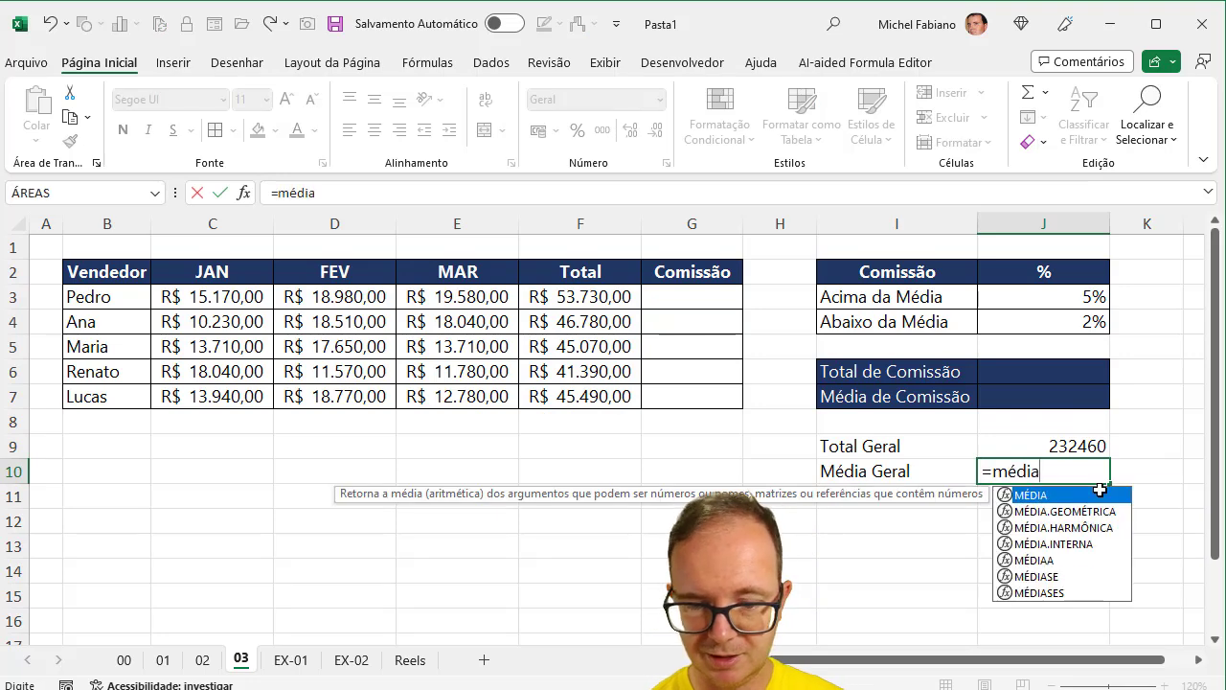
type("(tot")
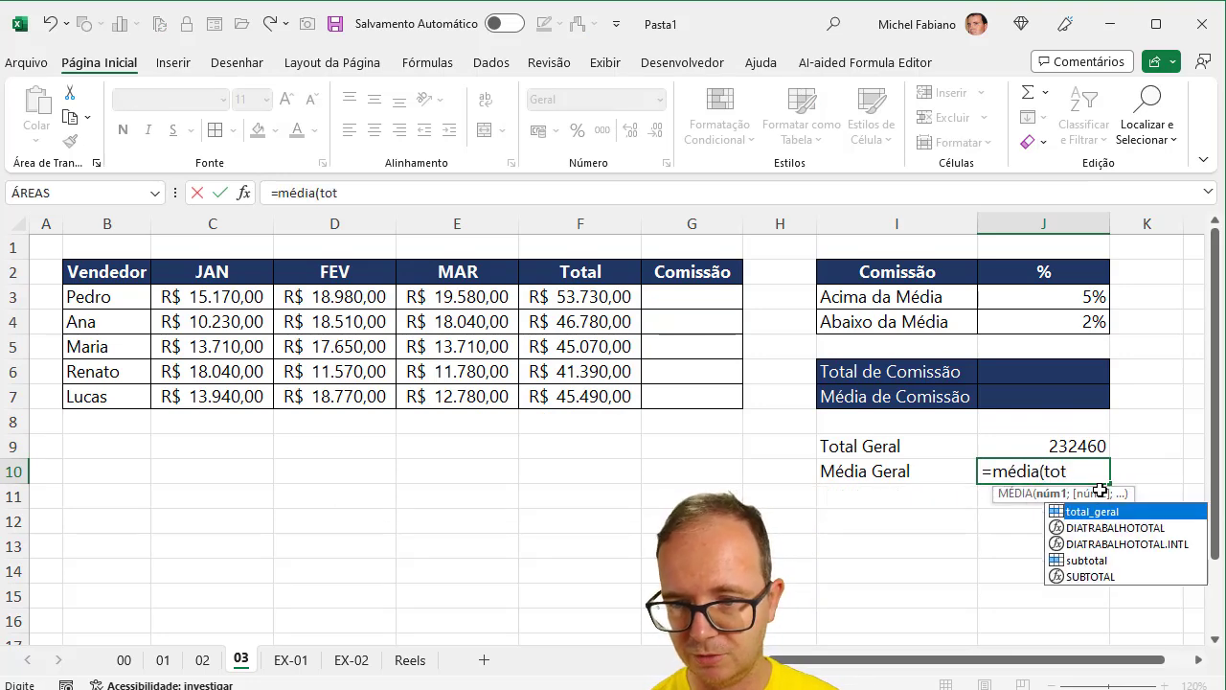
double_click(1106, 512)
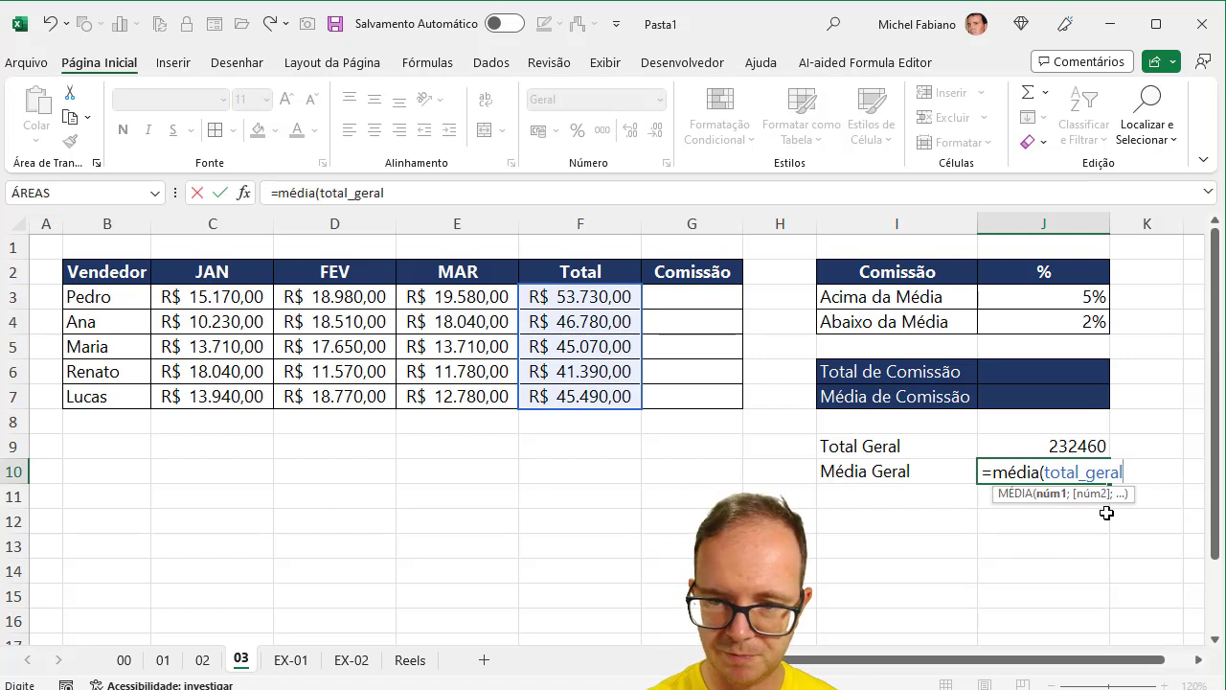
key("Return")
Format J9:J10 as Contábil, showing R$ 232.460,00 and R$ 46.492,00.
left_click_drag(1088, 443, 1086, 467)
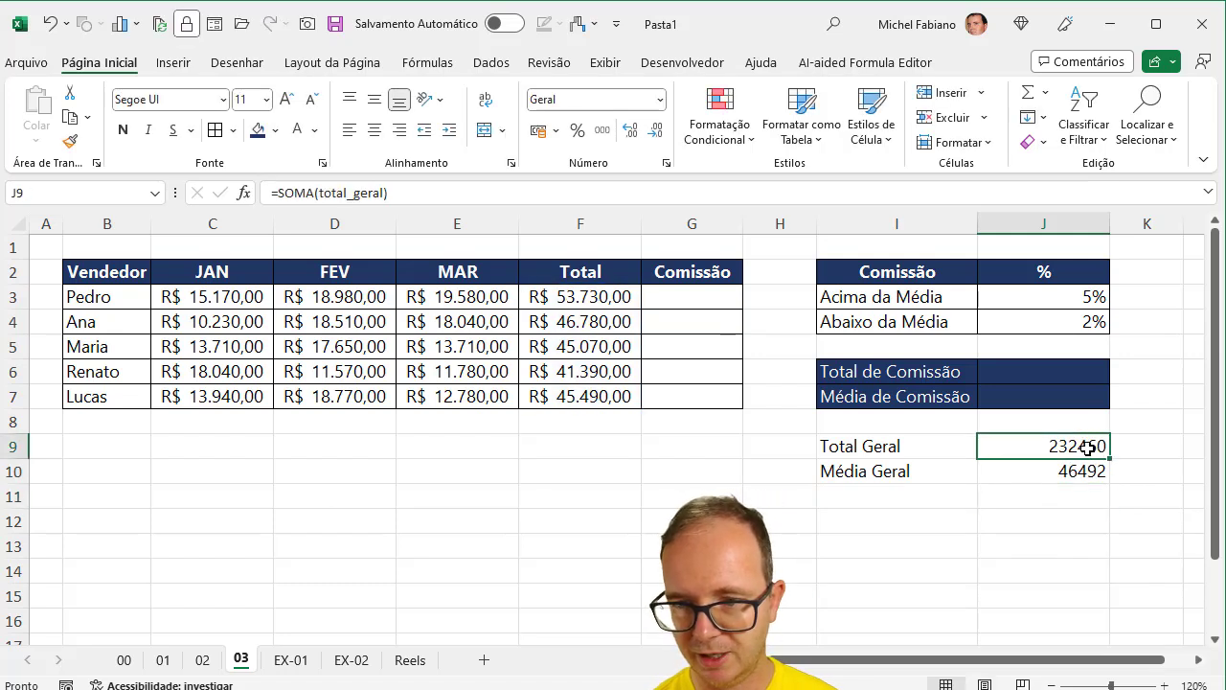
left_click(540, 132)
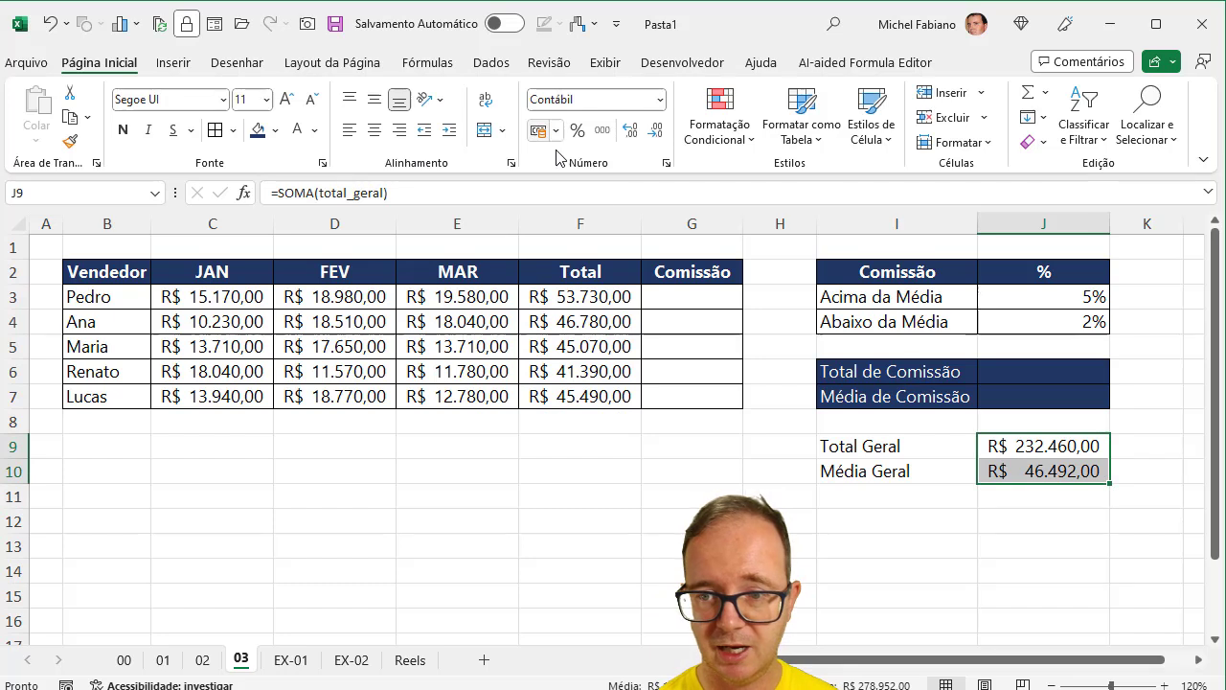
left_click(1031, 450)
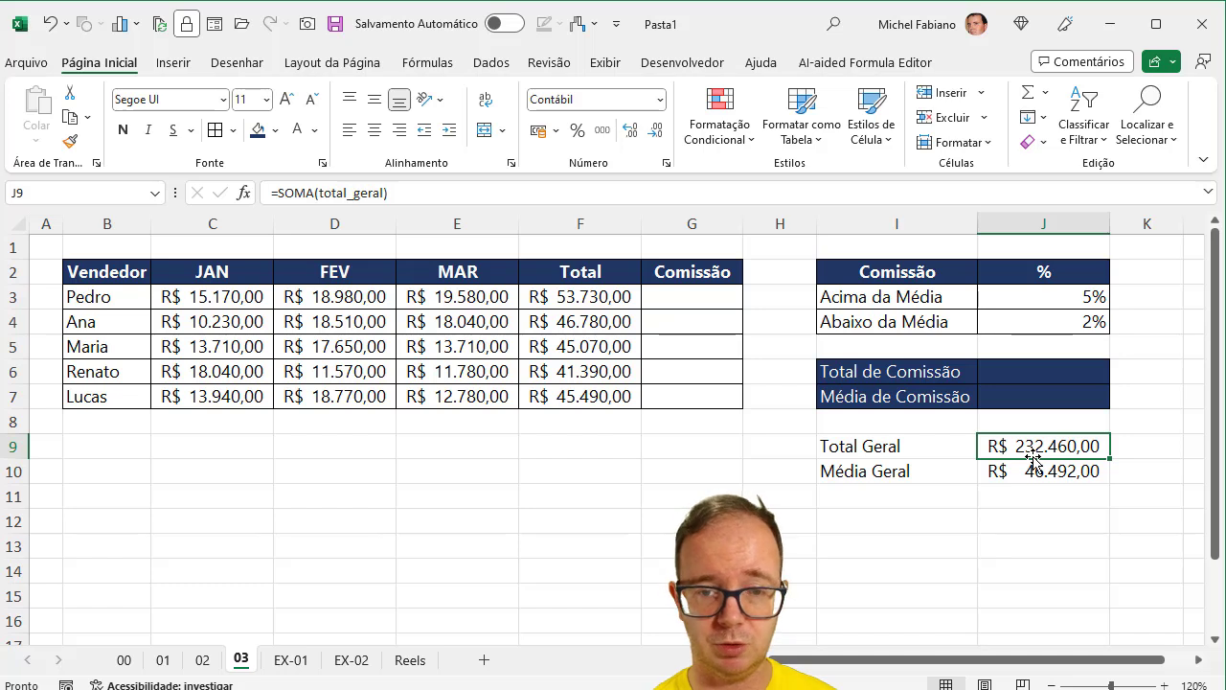
Begin an SE formula in Pedro's Comissão cell G3.
left_click_drag(613, 301, 607, 393)
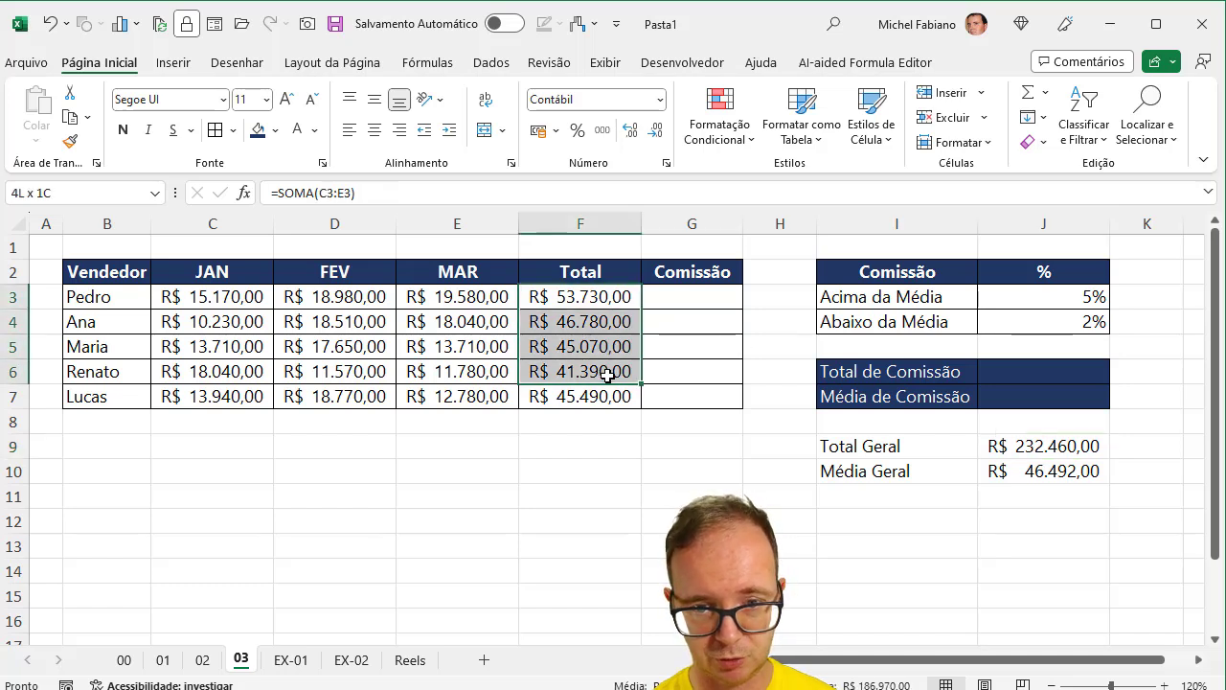
left_click(722, 298)
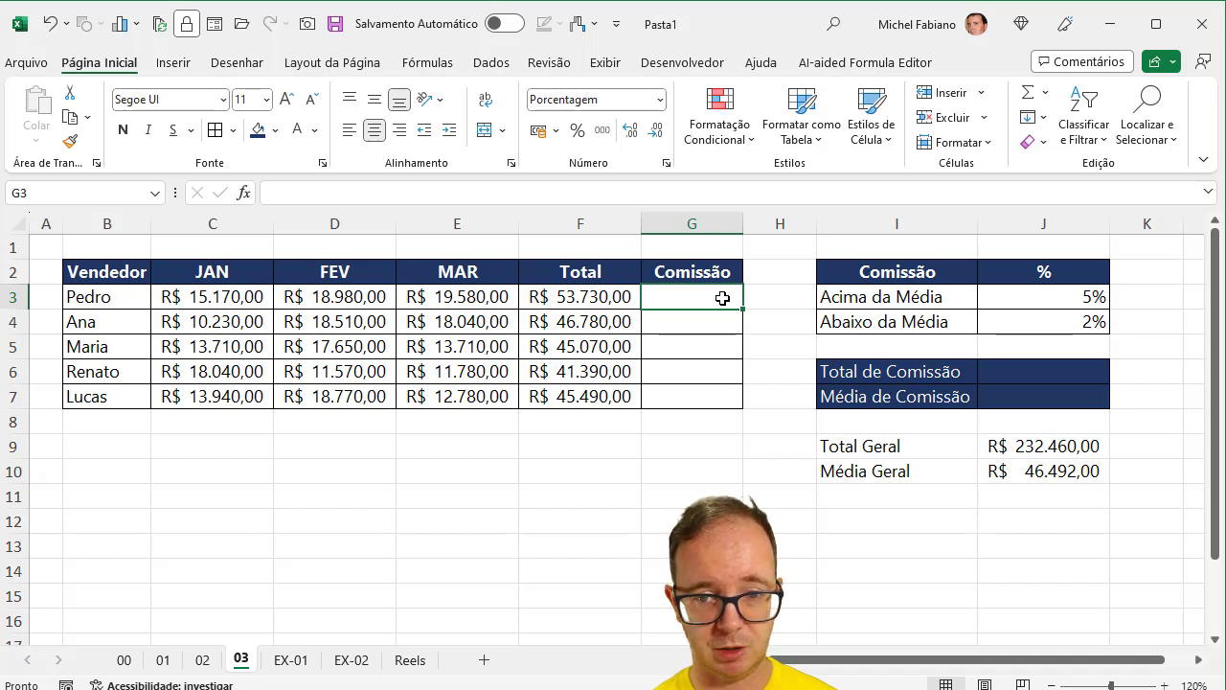
type("=")
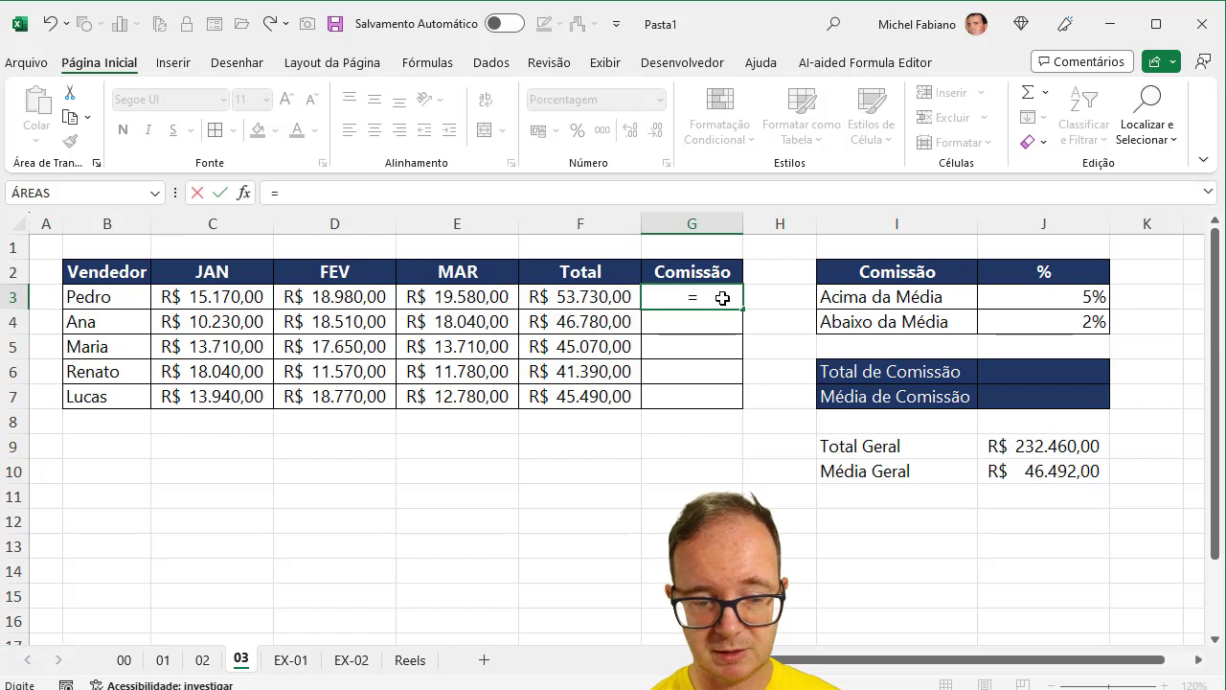
type("se(")
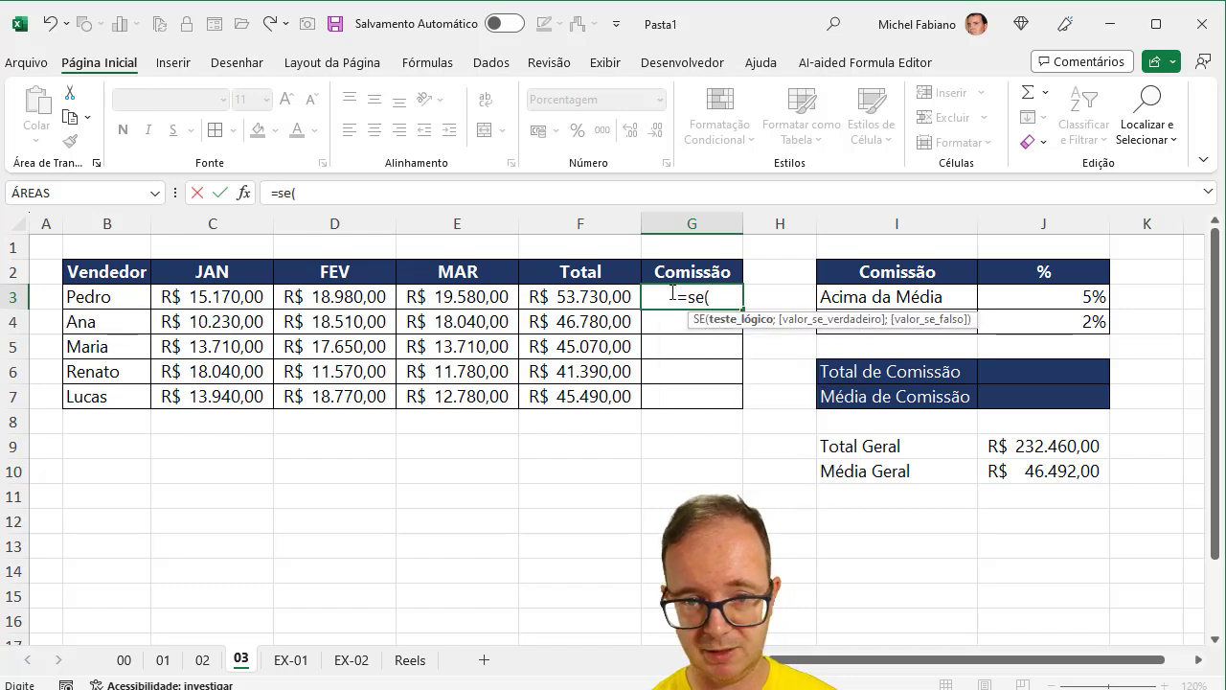
Extend the G3 formula to F3>$J$10, then cancel it, leaving G3 empty.
left_click(597, 295)
type(">")
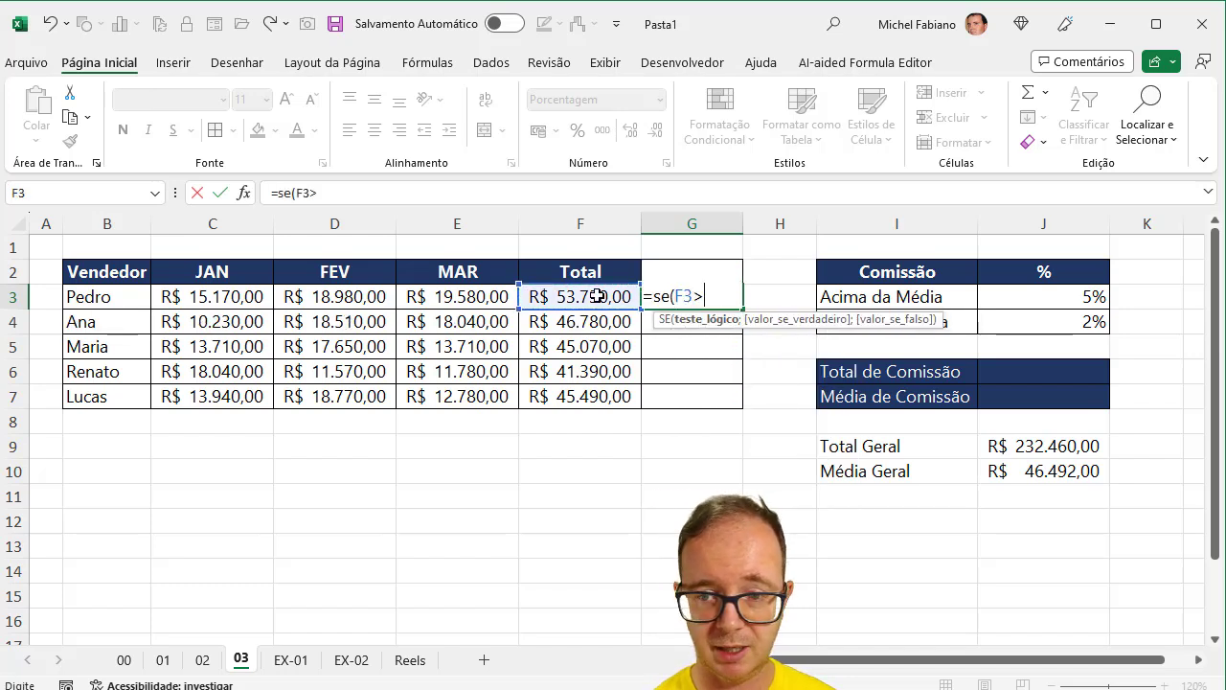
left_click(1057, 472)
key("F4")
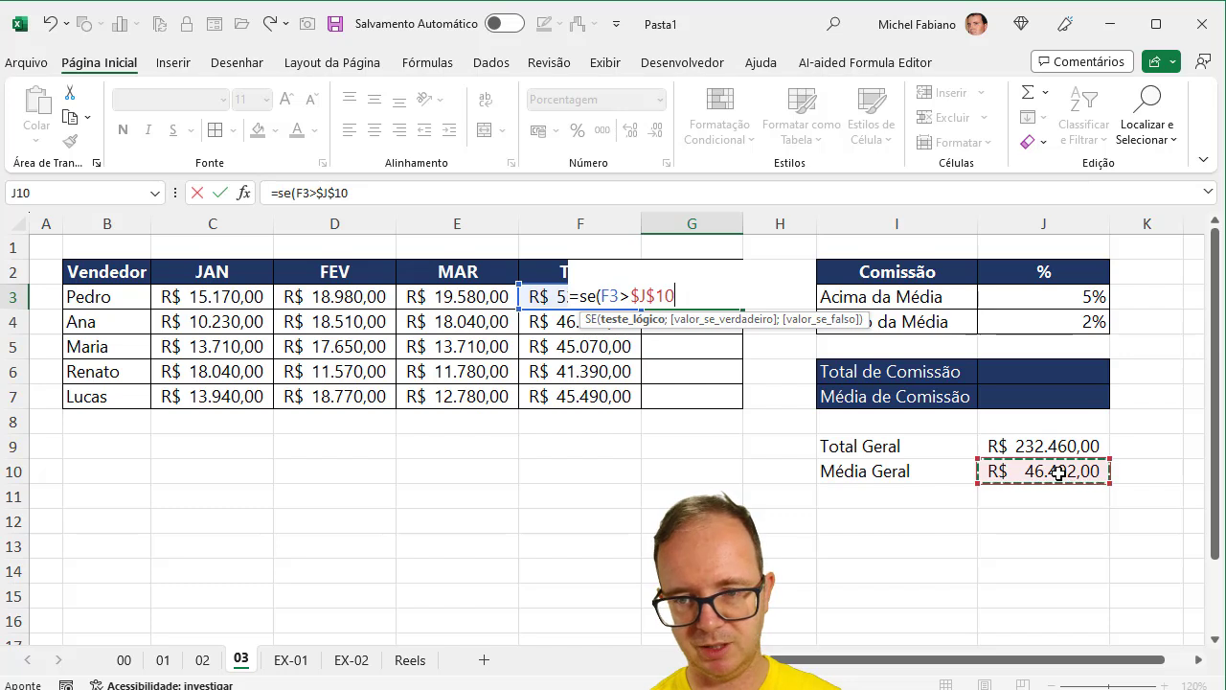
key("Escape")
Name the Média Geral cell J10 'indicador'.
left_click(1058, 472)
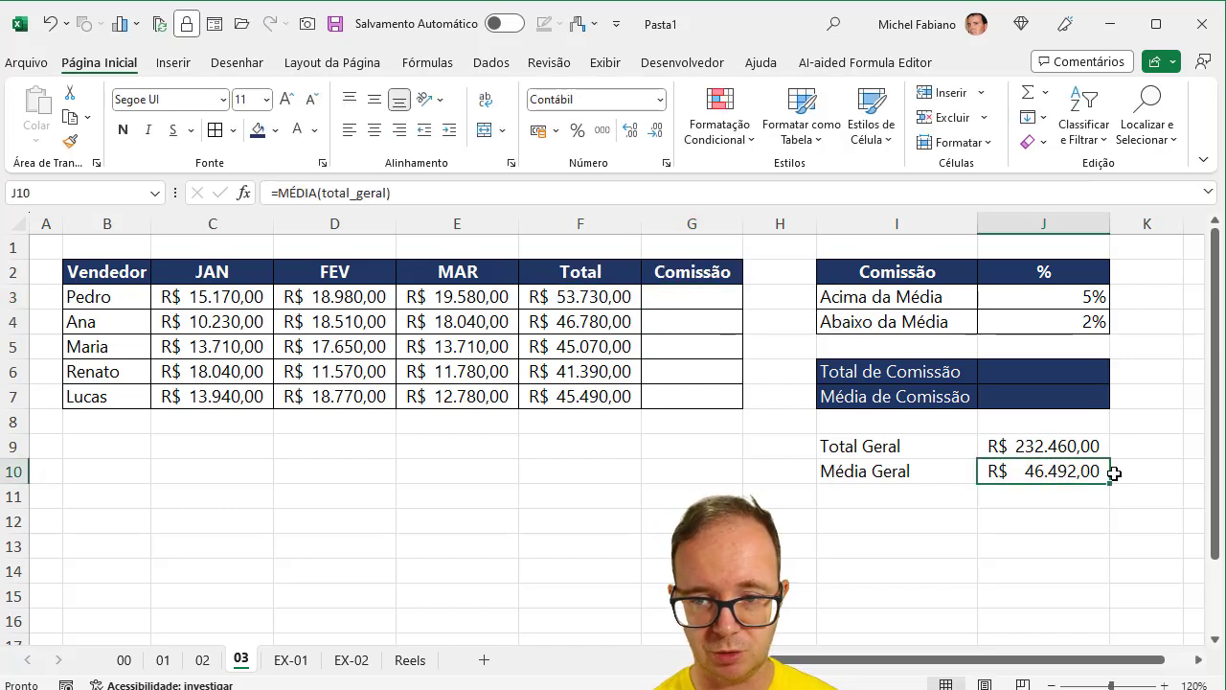
left_click(104, 193)
type("indicador")
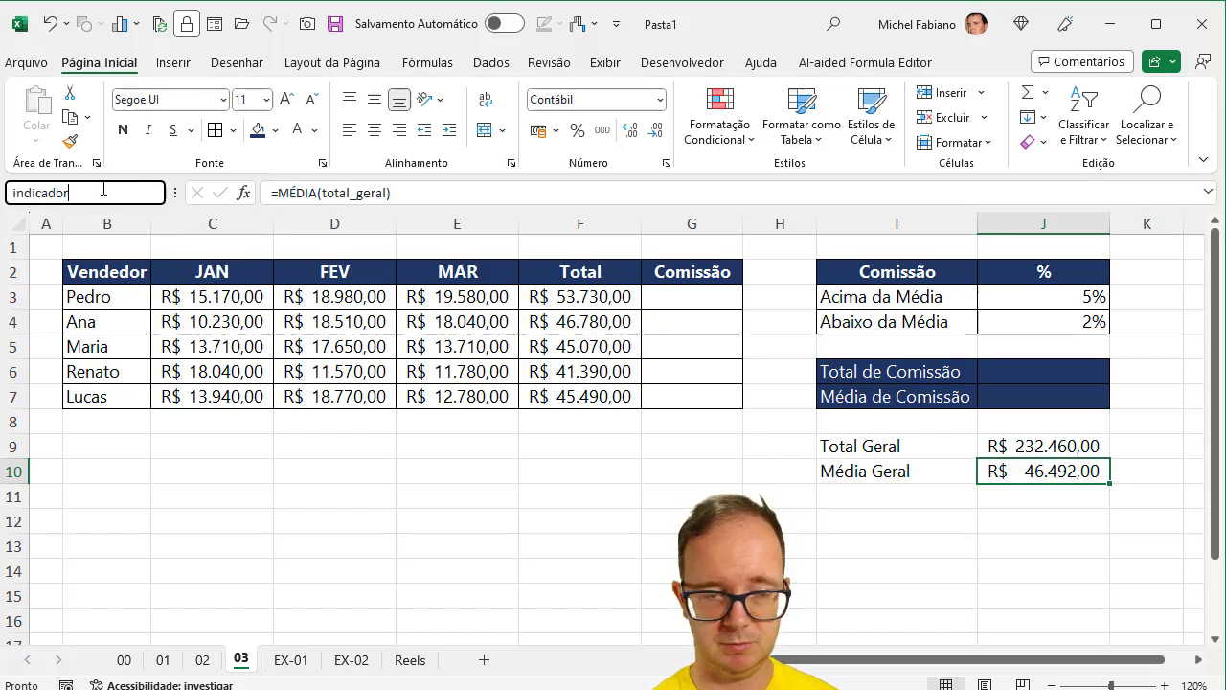
key("Return")
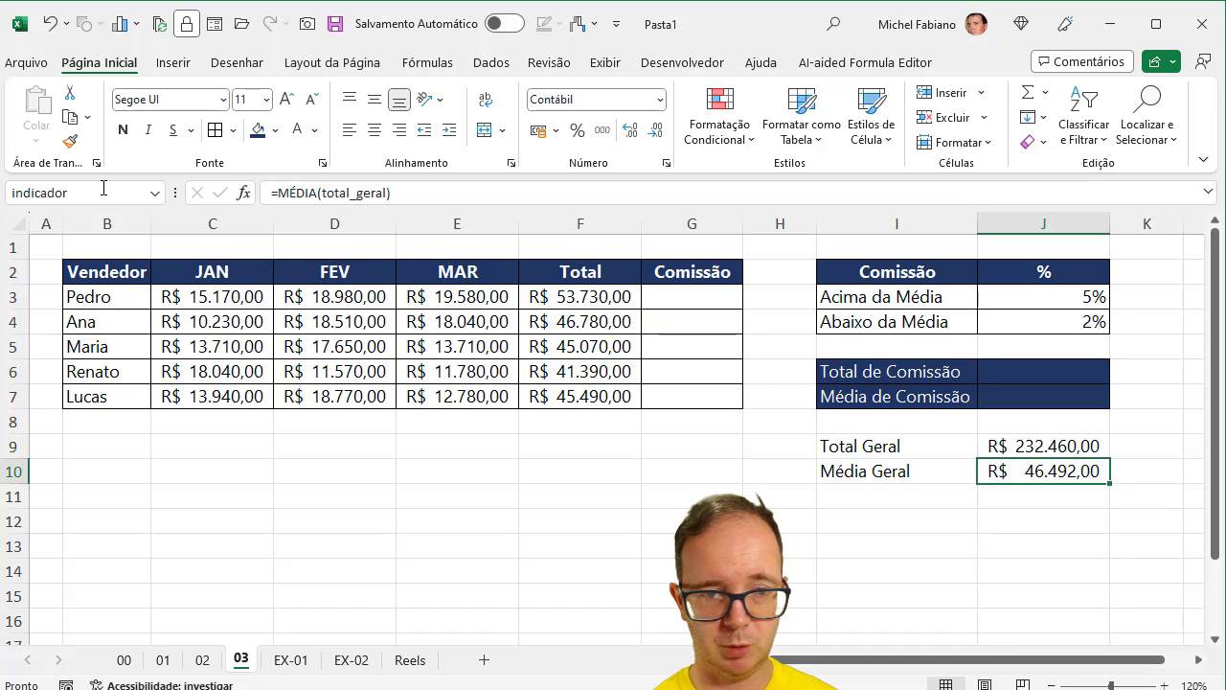
Enter =SE(F3>indicador;acima;abaixo) in G3, giving Pedro 5%.
left_click(713, 306)
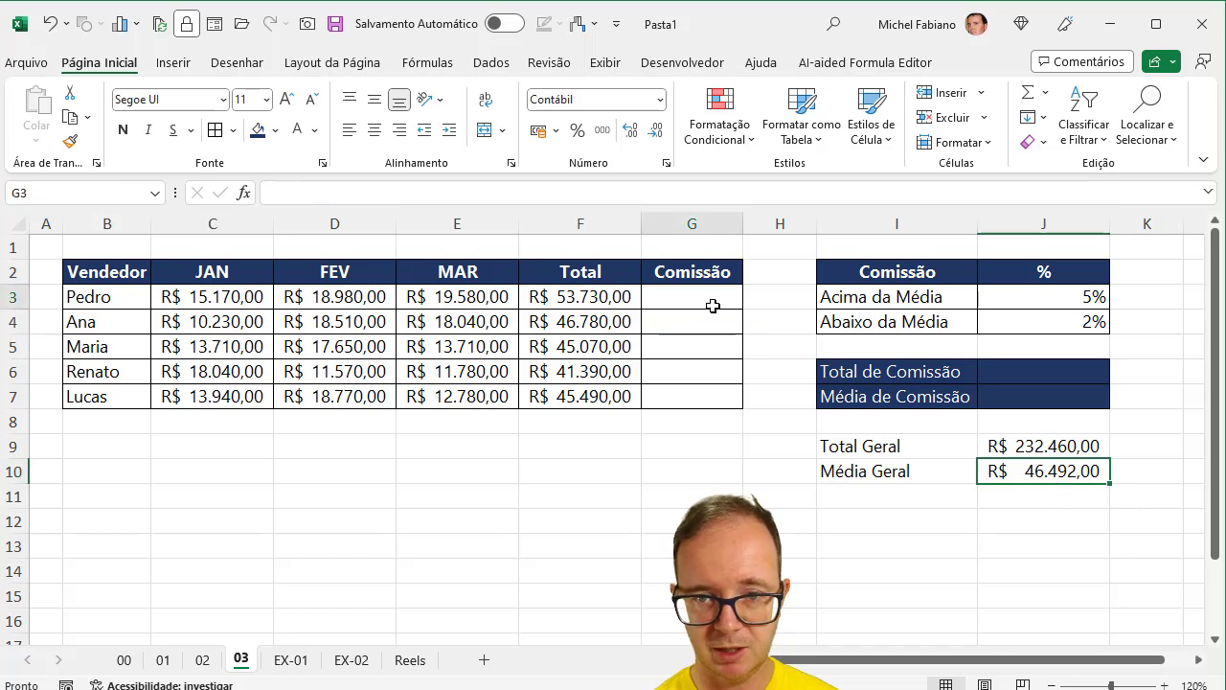
type("=s")
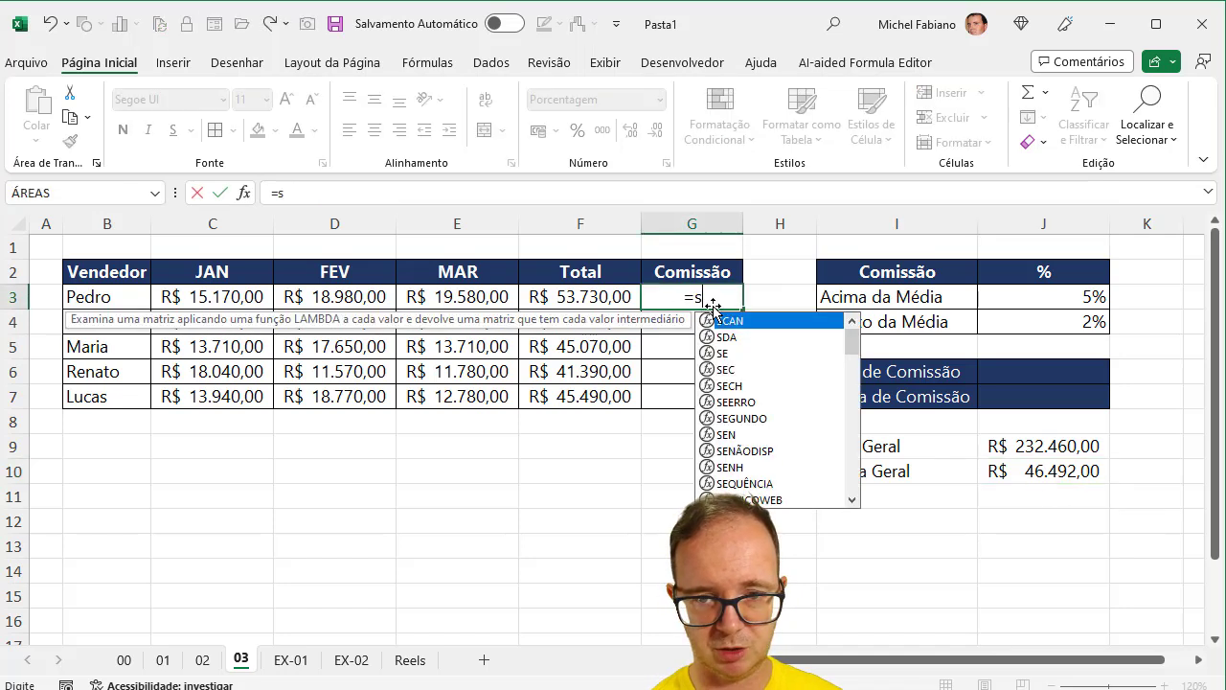
type("e(")
left_click(596, 301)
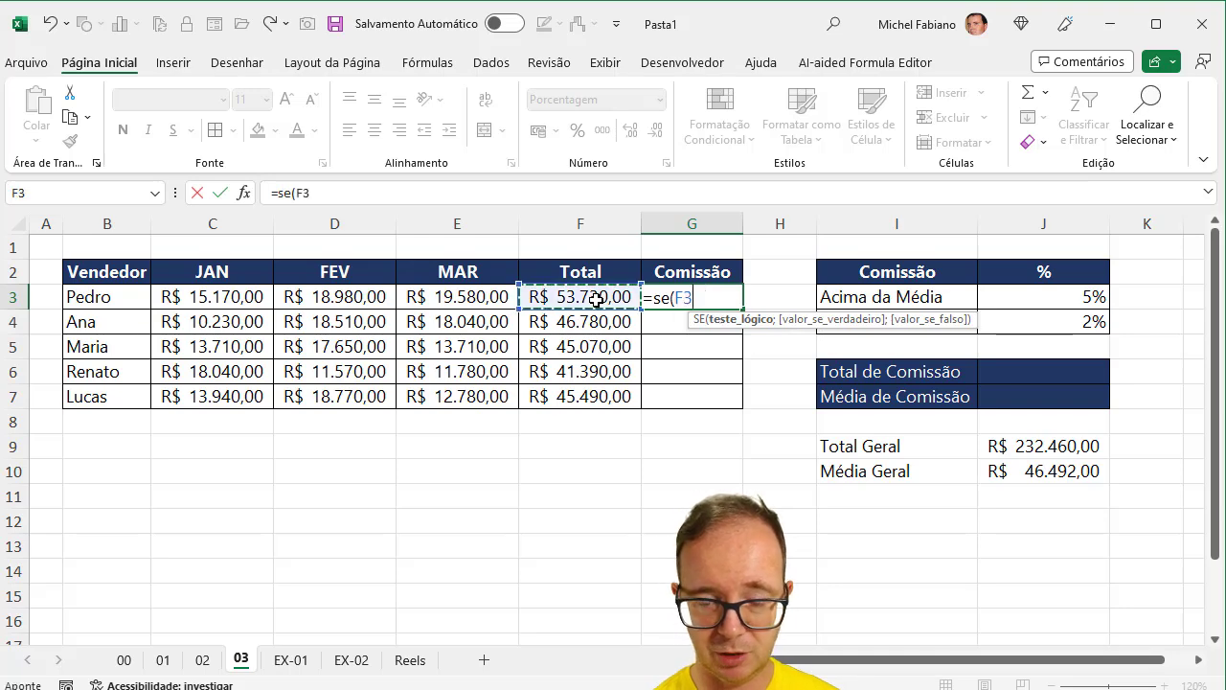
type(">indica")
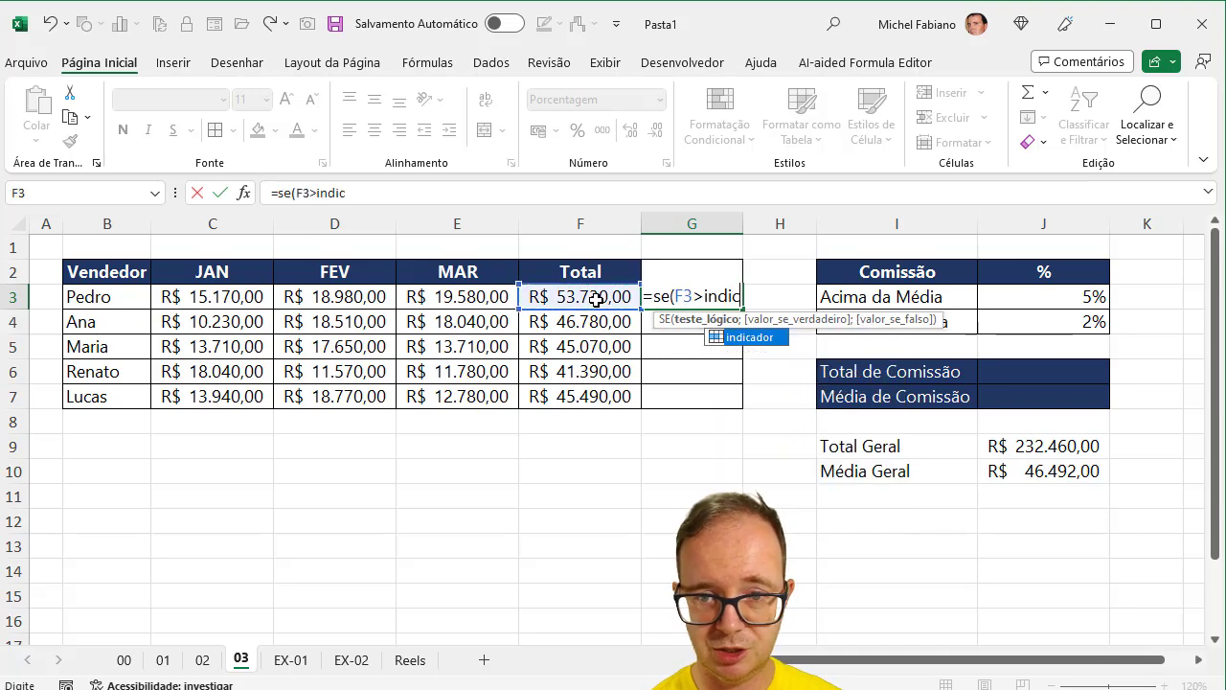
double_click(681, 338)
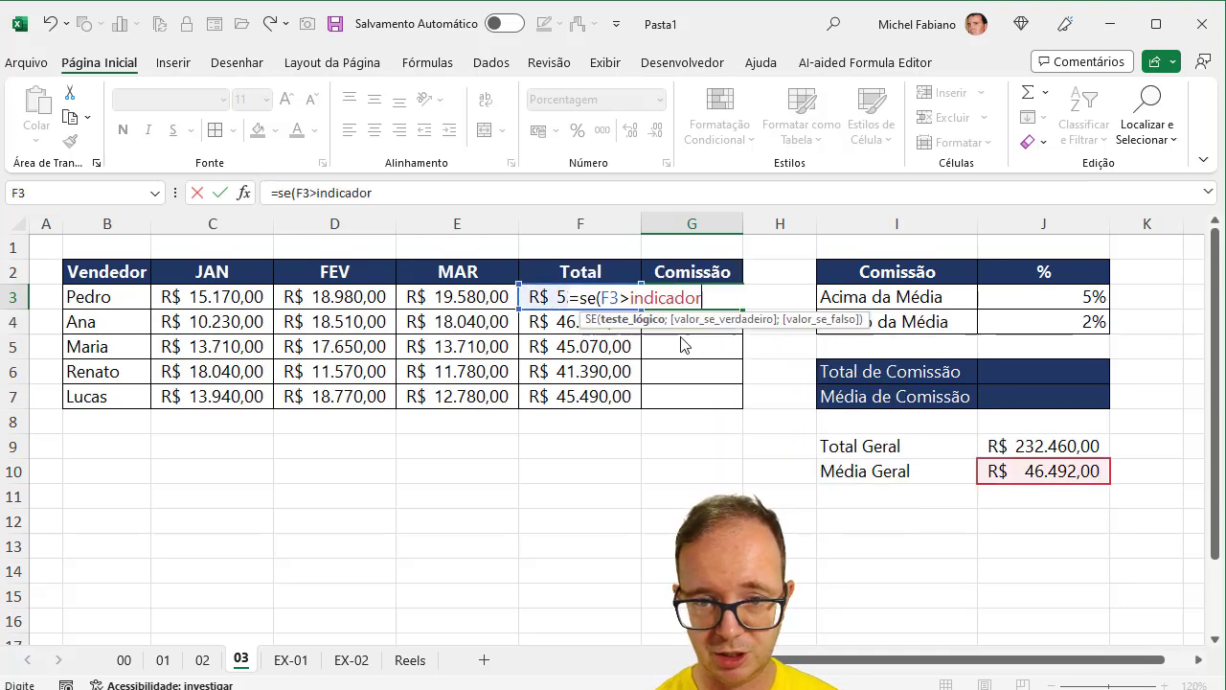
type(";")
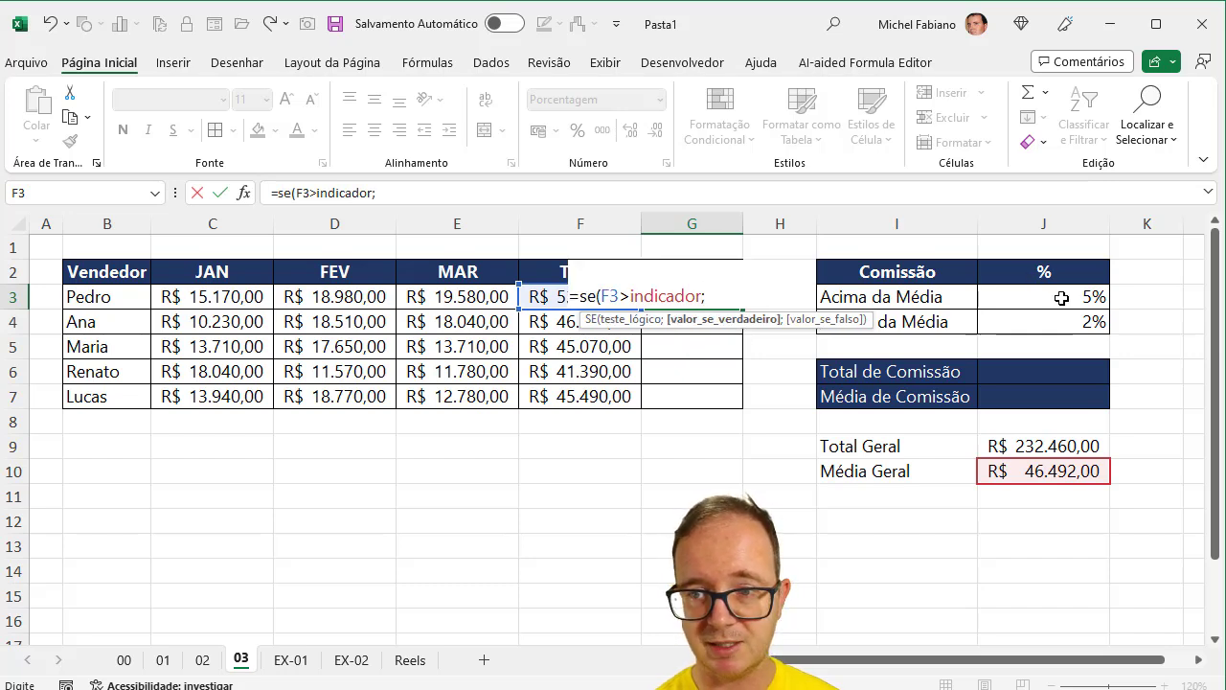
type("a")
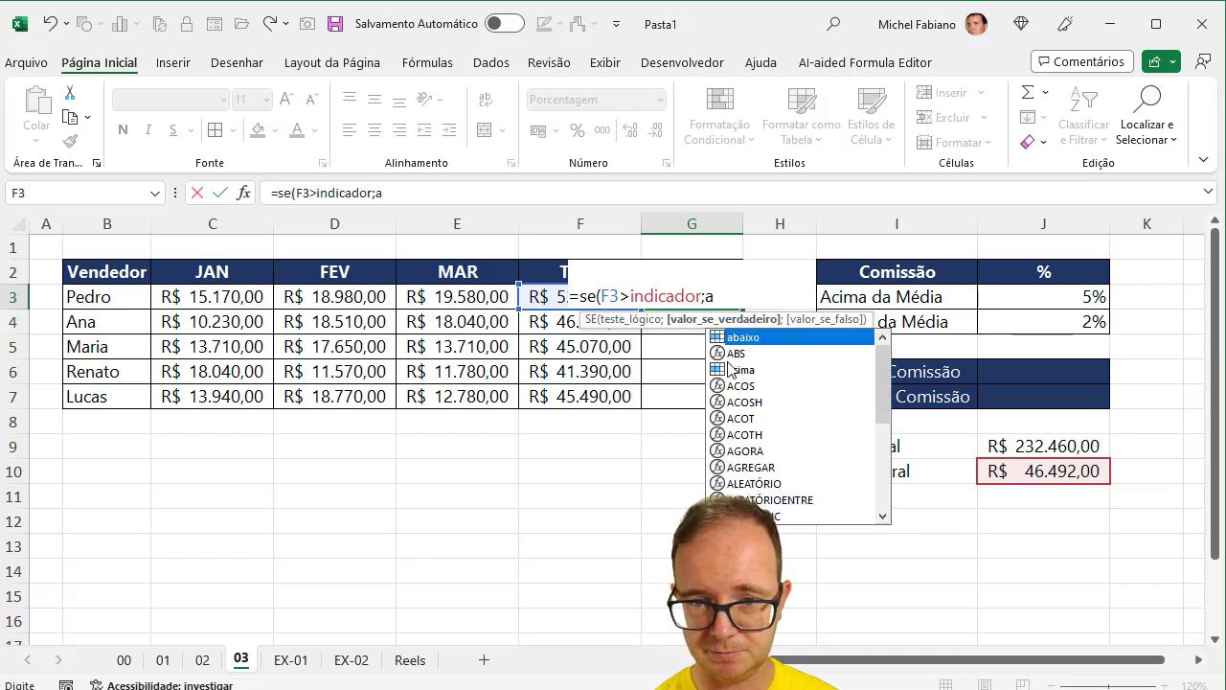
double_click(729, 369)
type(";")
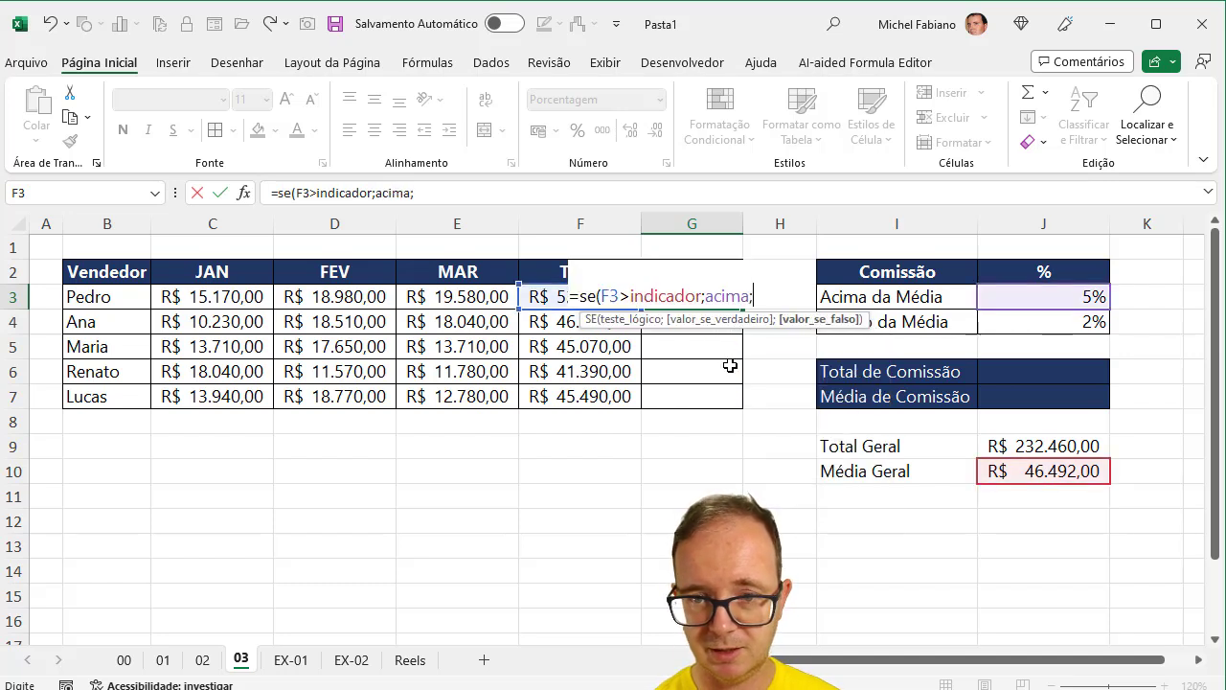
left_click(1025, 326)
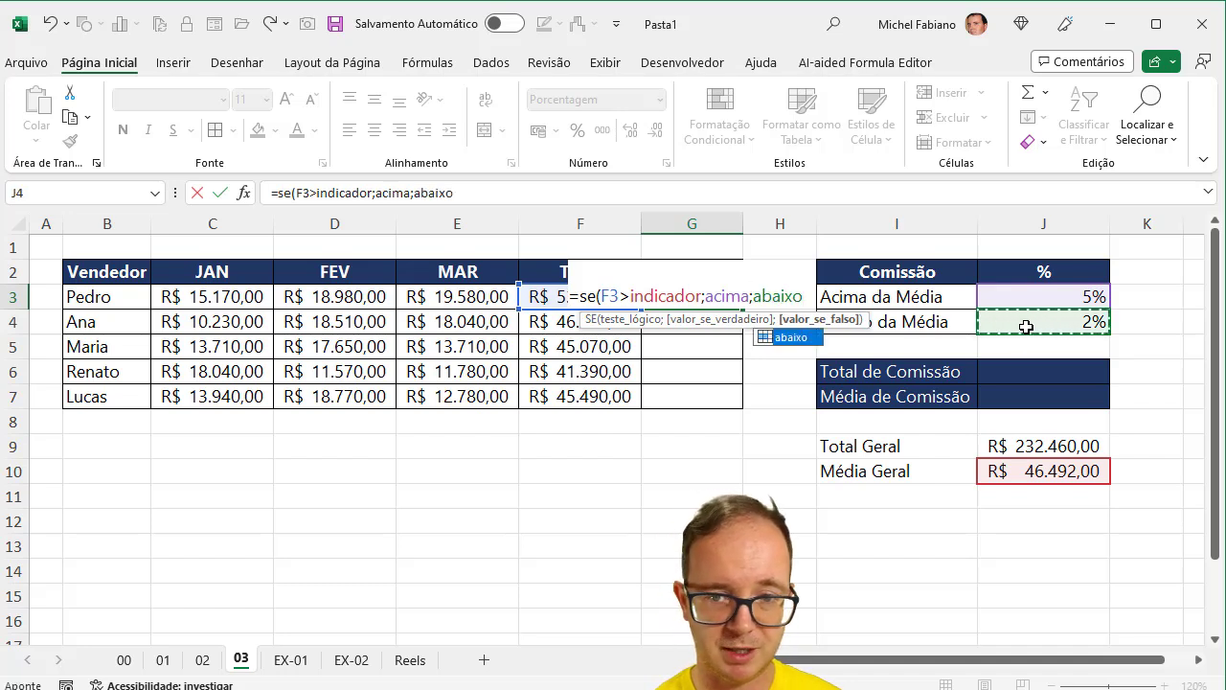
type(")")
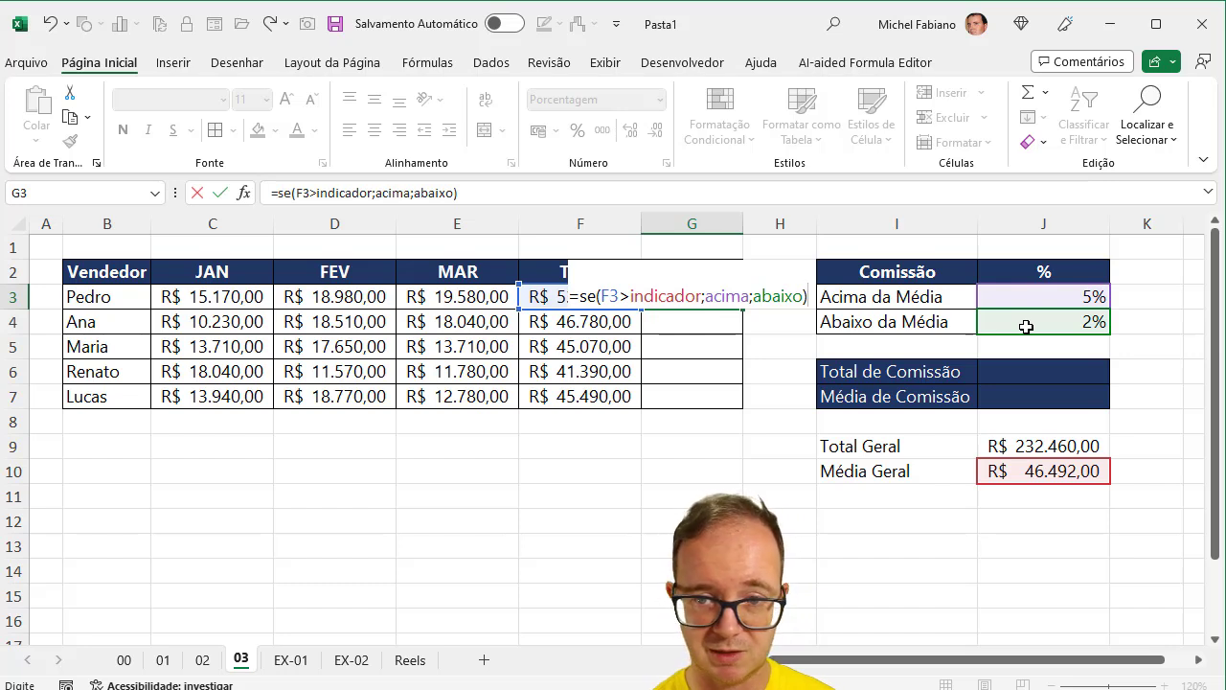
key("Return")
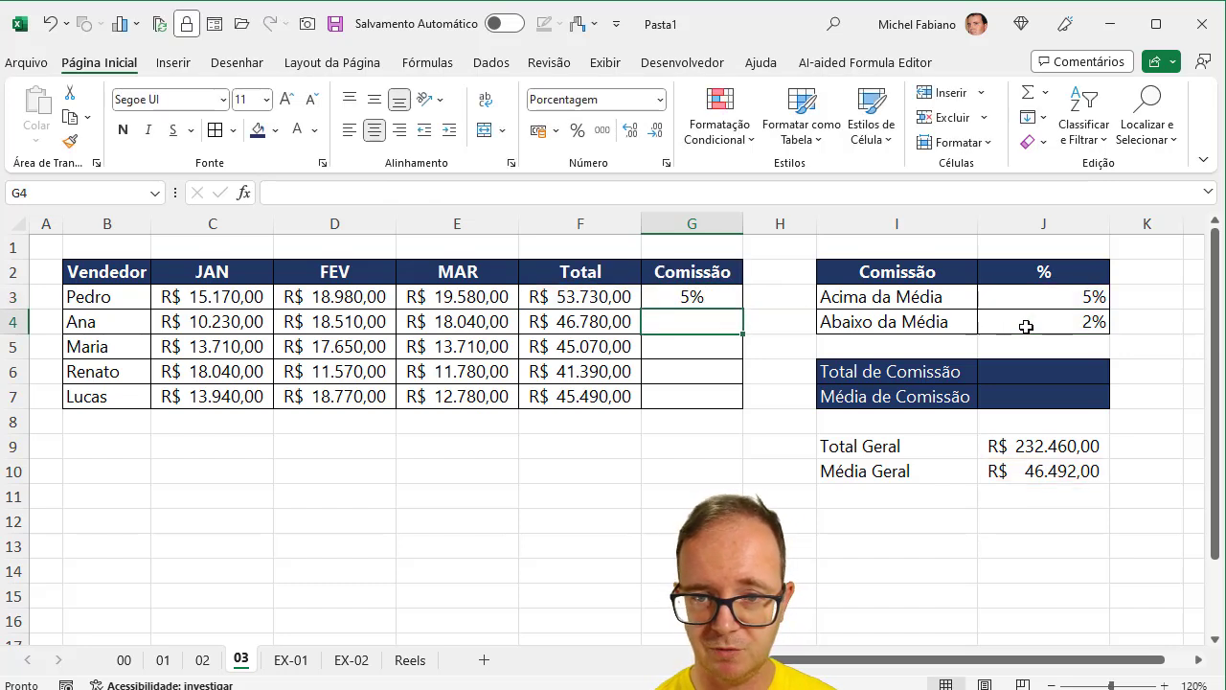
Copy G3's rate formula down to G7, check G5's copy, and select G3:G7.
left_click(702, 298)
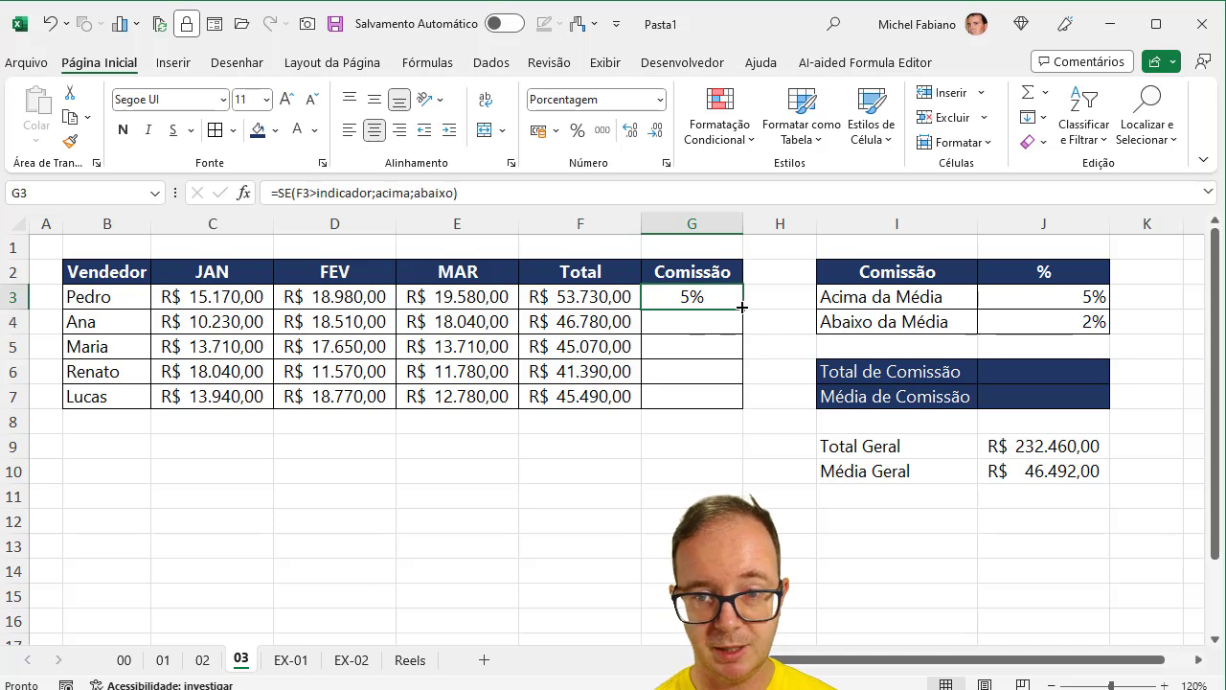
double_click(745, 309)
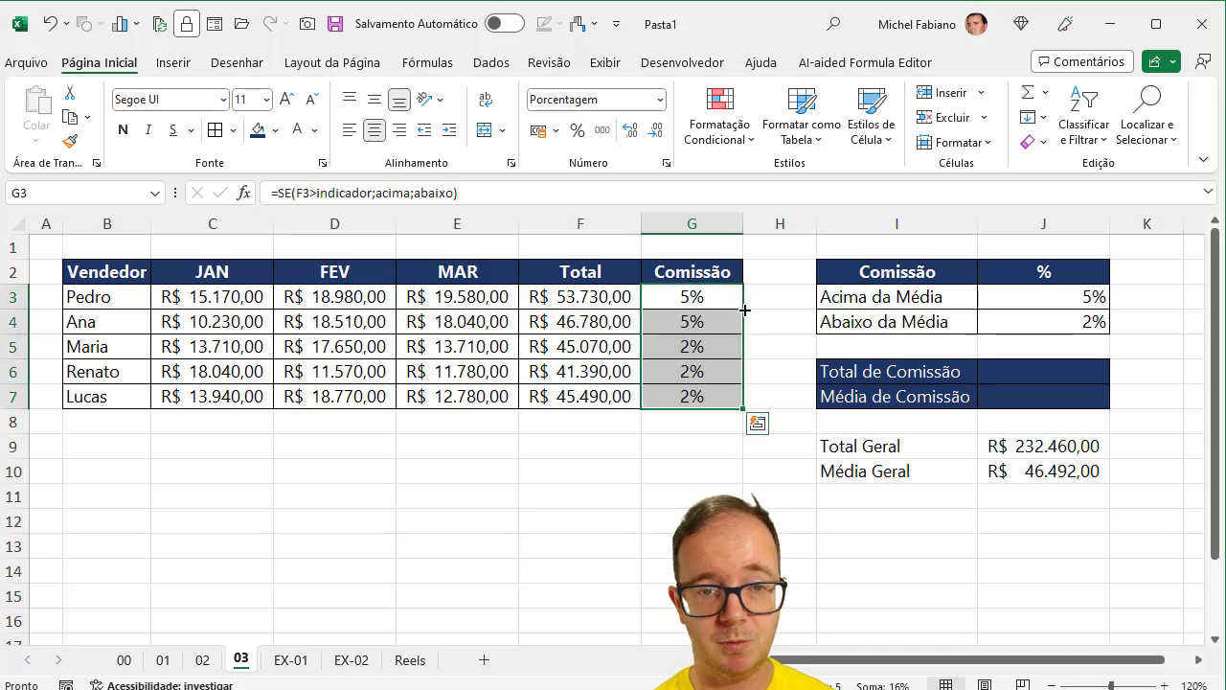
left_click(716, 320)
left_click(710, 348)
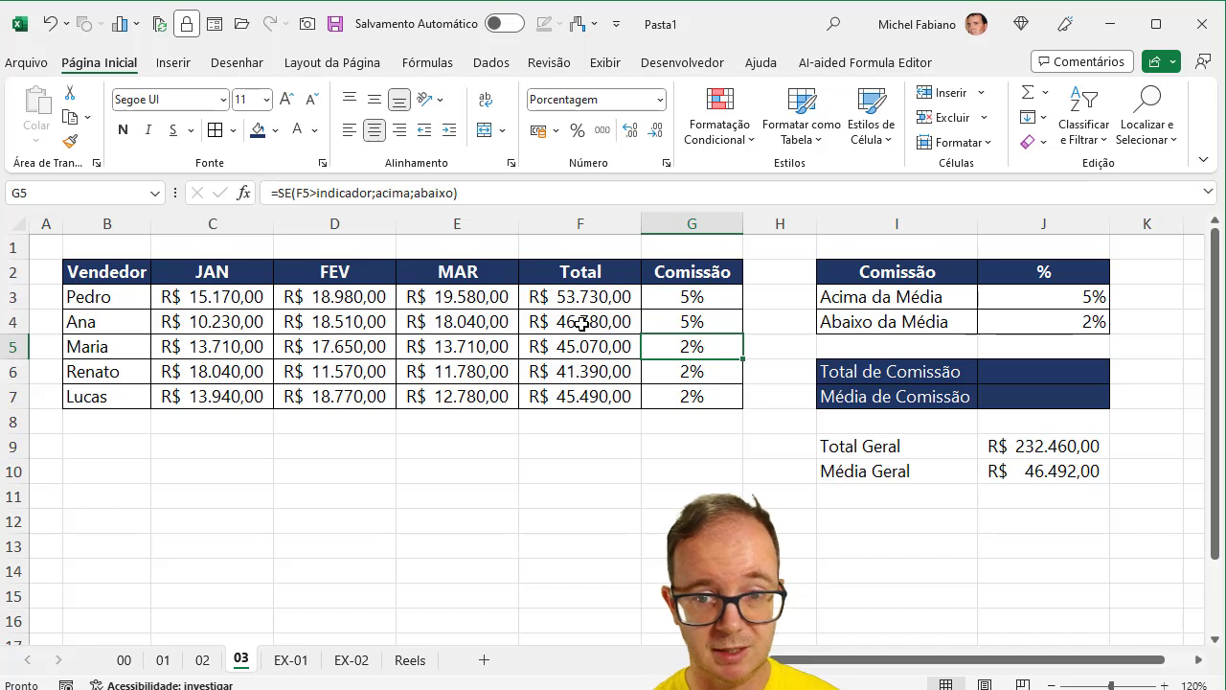
left_click_drag(692, 297, 697, 391)
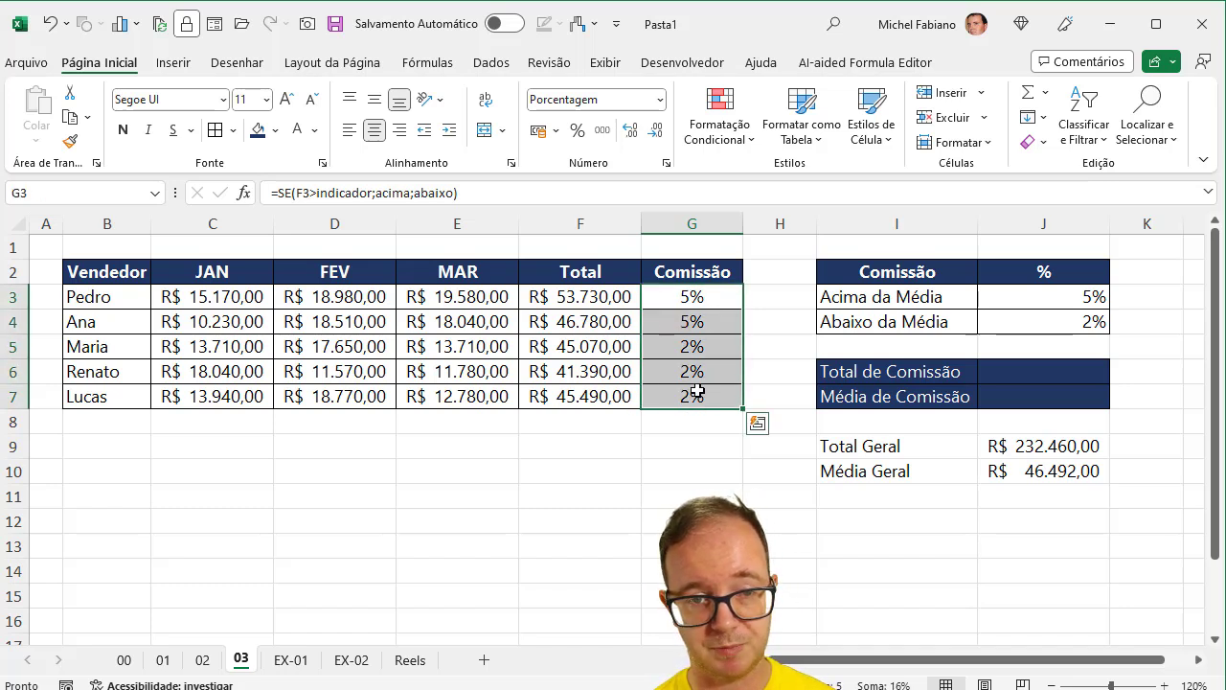
Append *F3 to the G3 formula and fill it down to G7.
left_click(496, 198)
type("*")
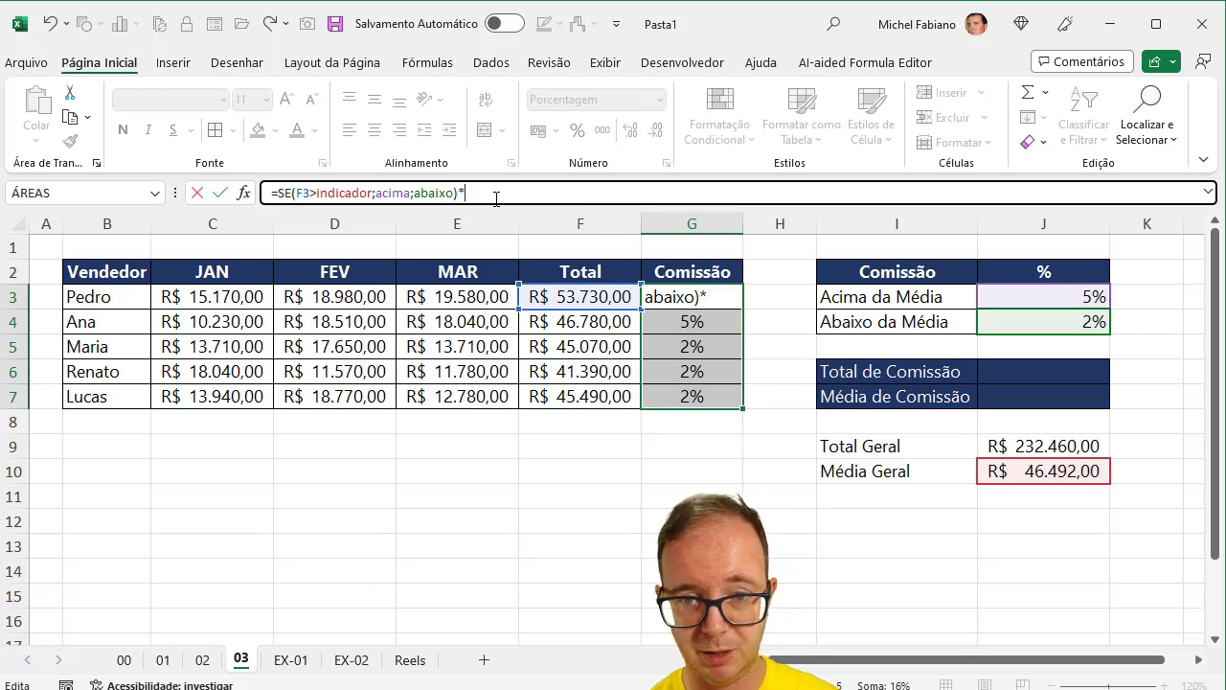
left_click(612, 295)
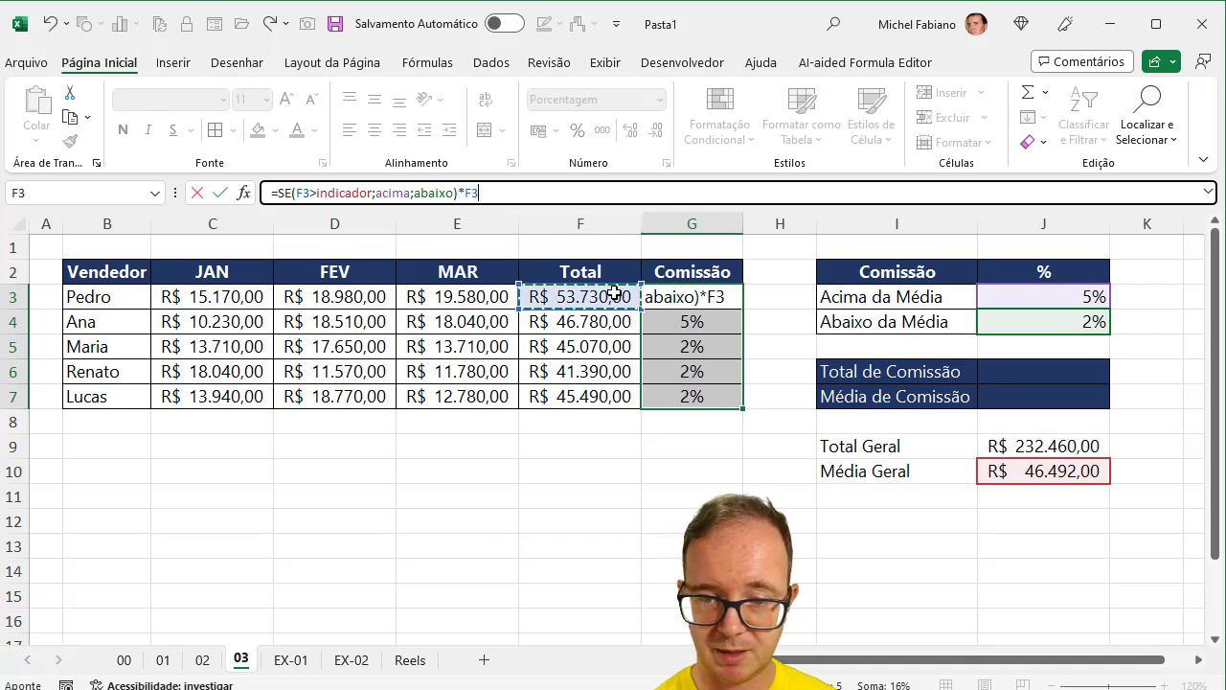
key("Return")
left_click(729, 298)
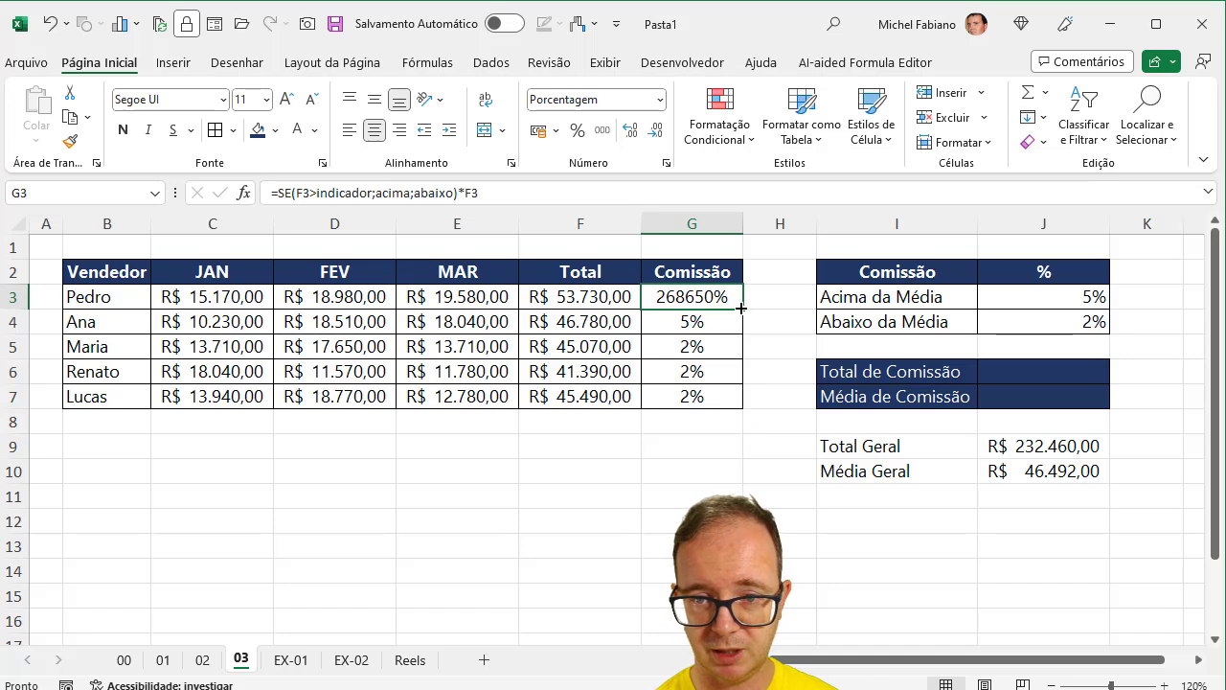
double_click(740, 307)
Apply Contábil format to the commission amounts and inspect G3's formula.
left_click(538, 131)
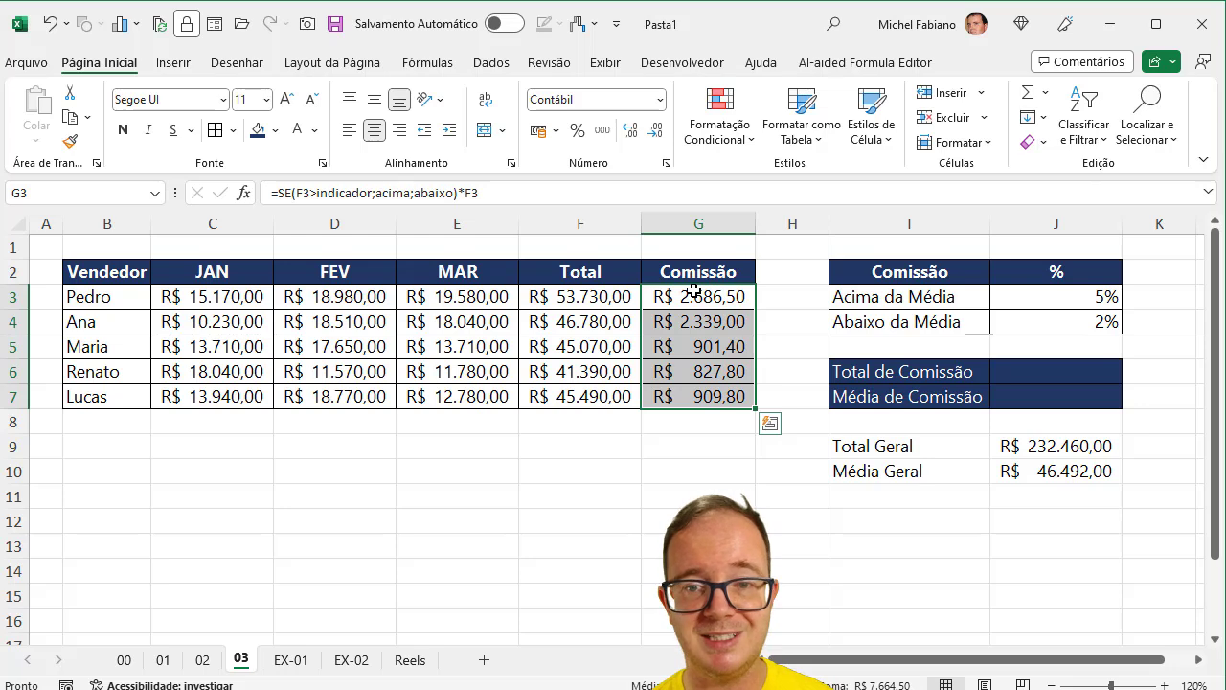
double_click(694, 298)
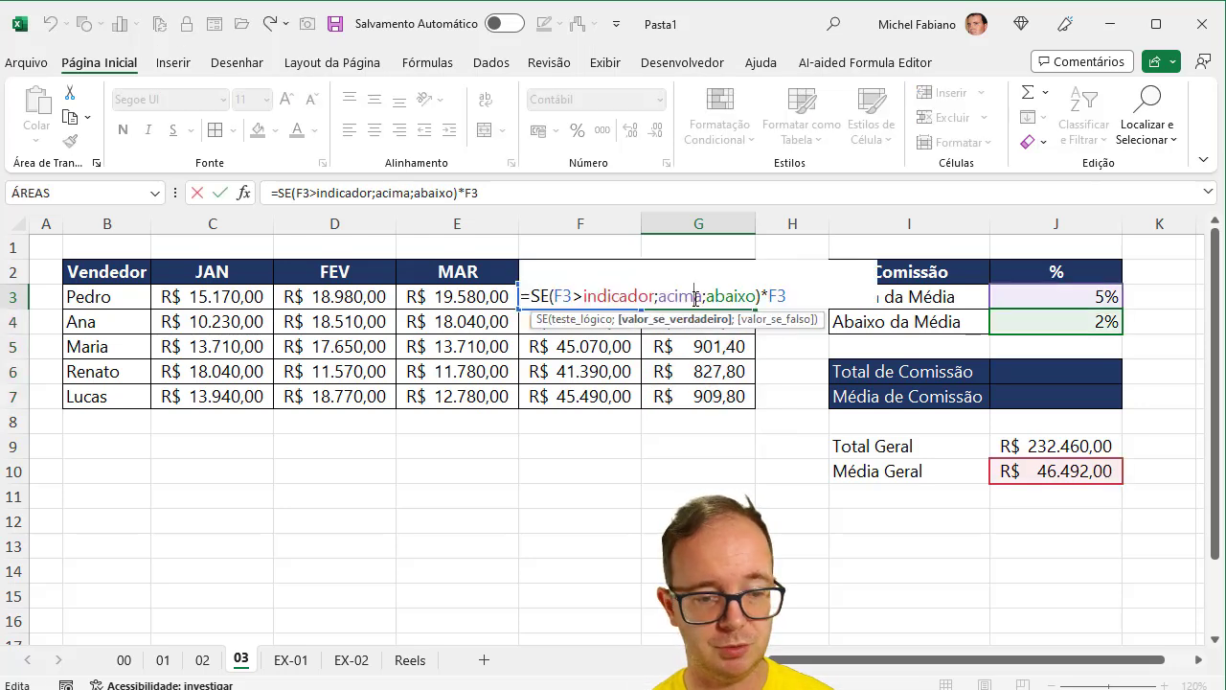
key("Escape")
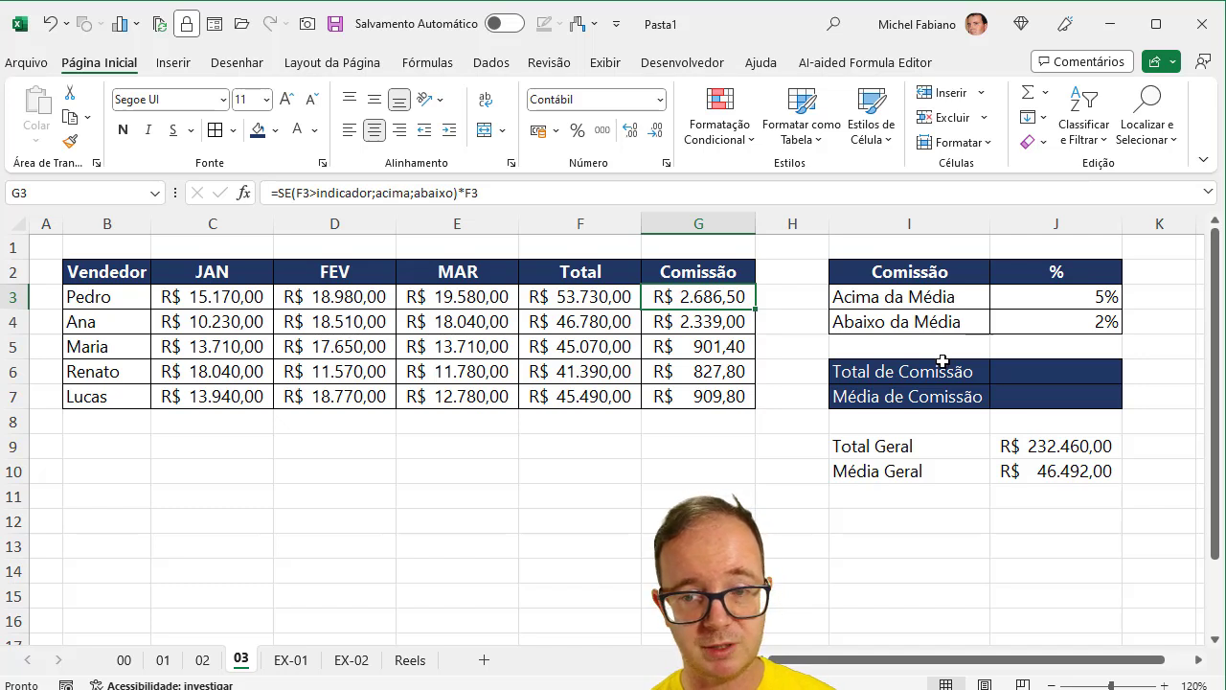
Select the commission amounts G3:G7 and define the name 'comissao' in the Name Box.
left_click(1031, 377)
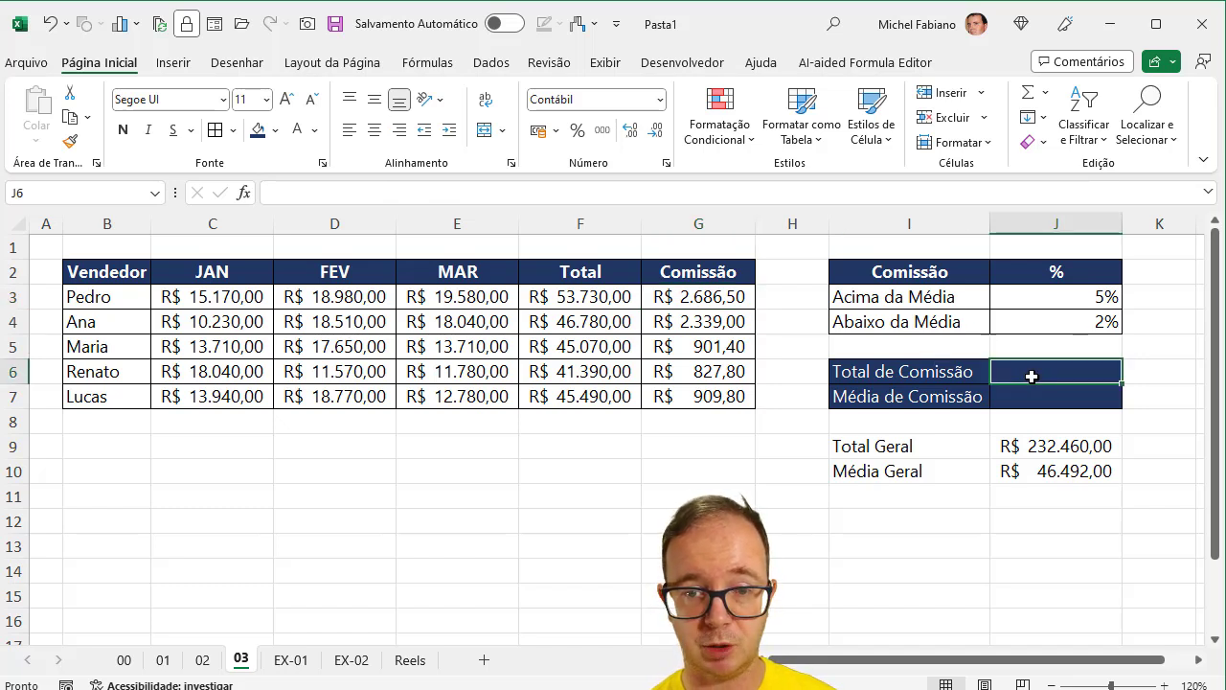
left_click_drag(732, 296, 726, 396)
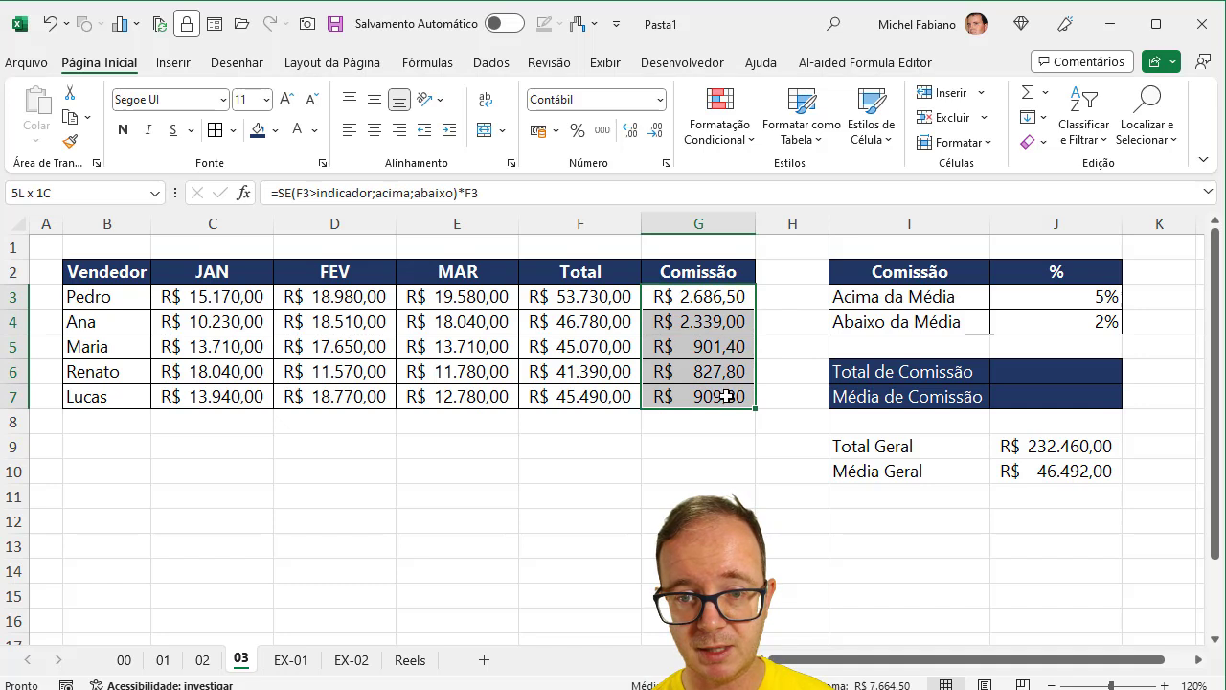
left_click_drag(725, 298, 713, 395)
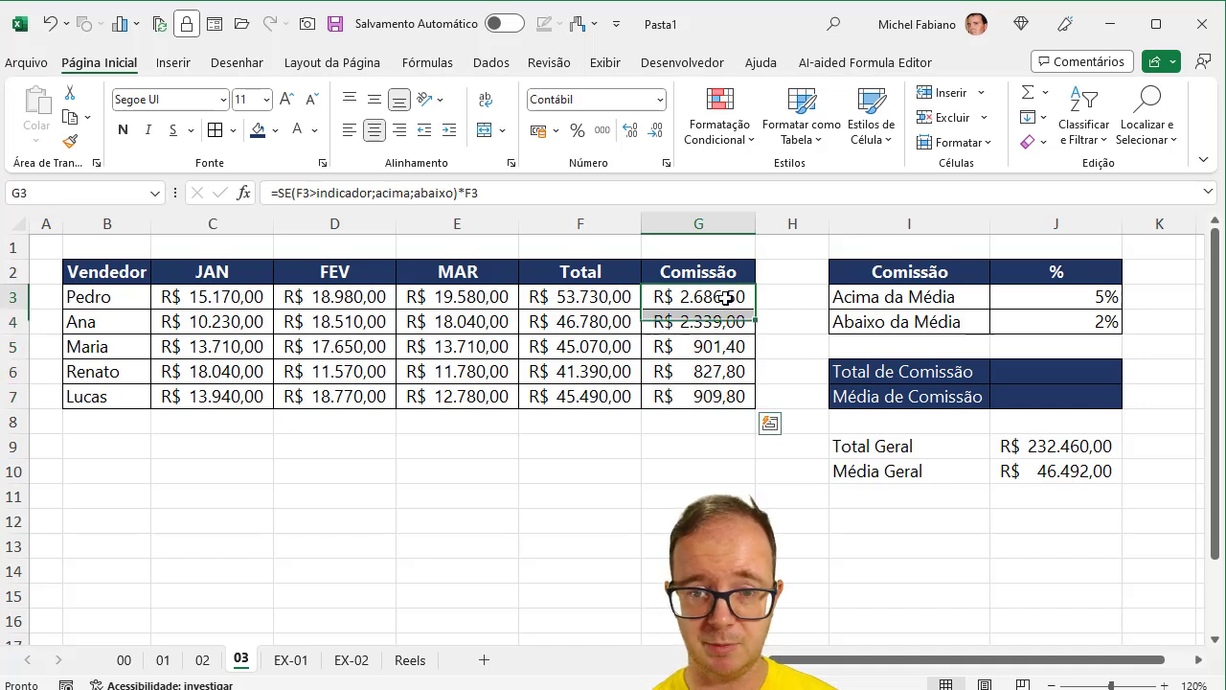
left_click(714, 396)
left_click(102, 193)
type("c")
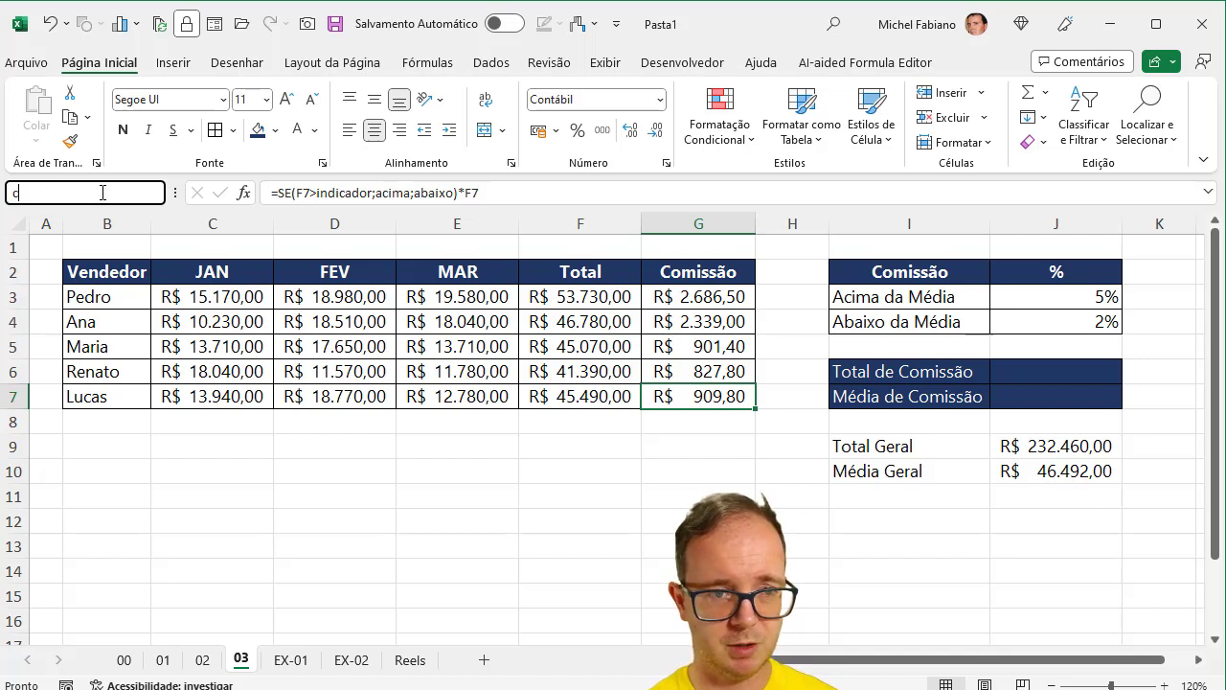
type("omissao")
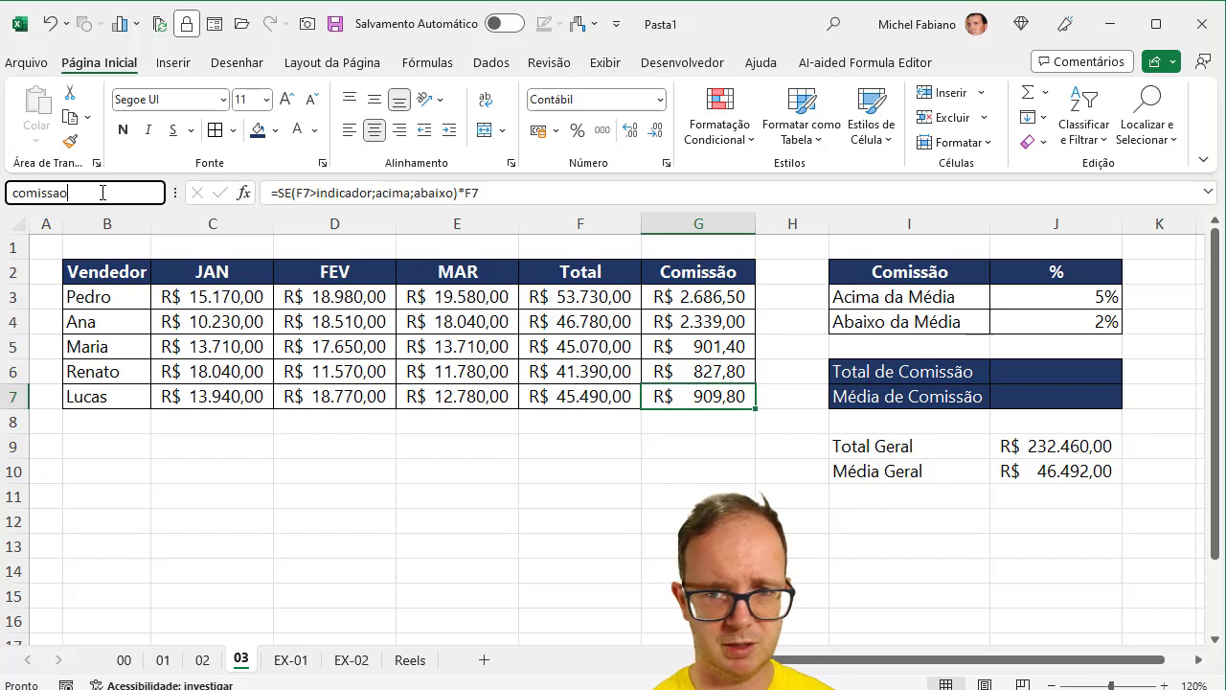
key("Return")
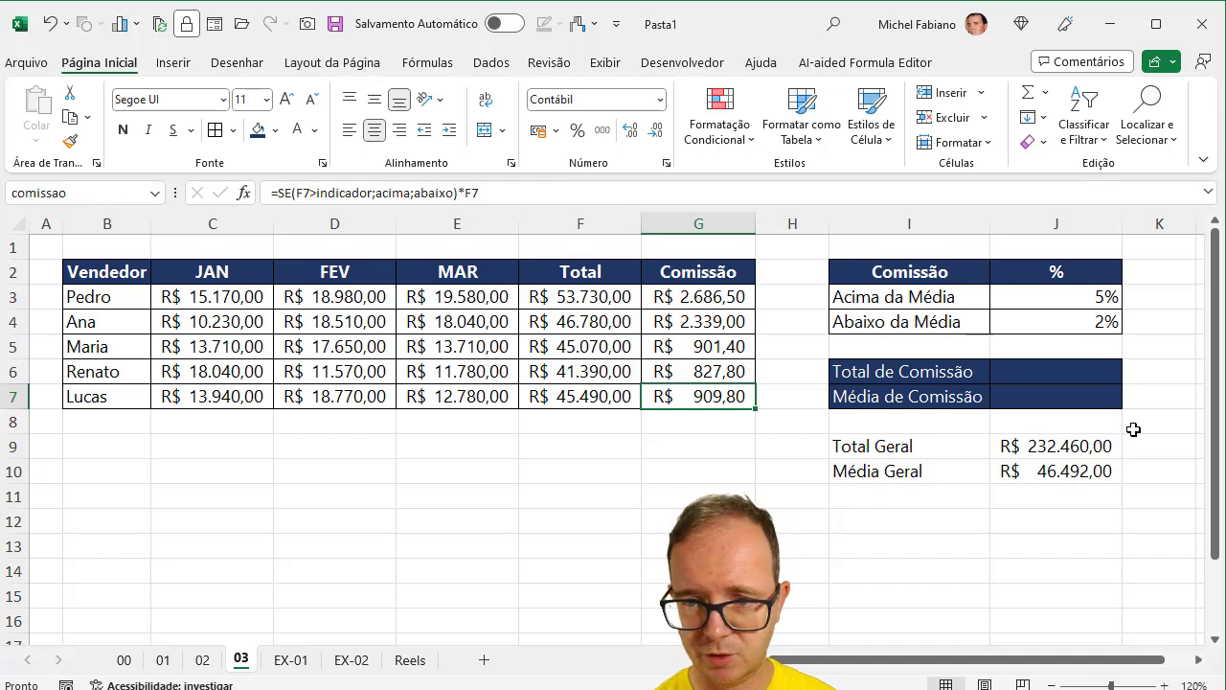
In J6, begin the total commission formula as =SOMA(, fixing the mistyped function name.
right_click(1058, 376)
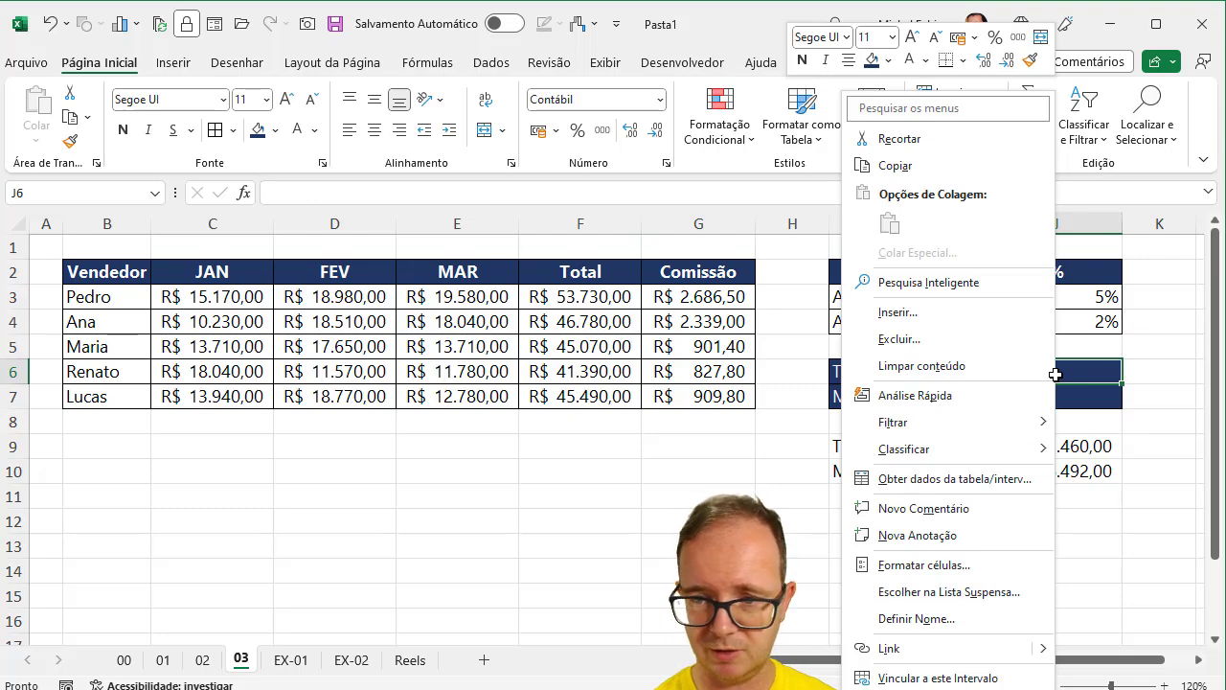
left_click(1078, 371)
type("=to")
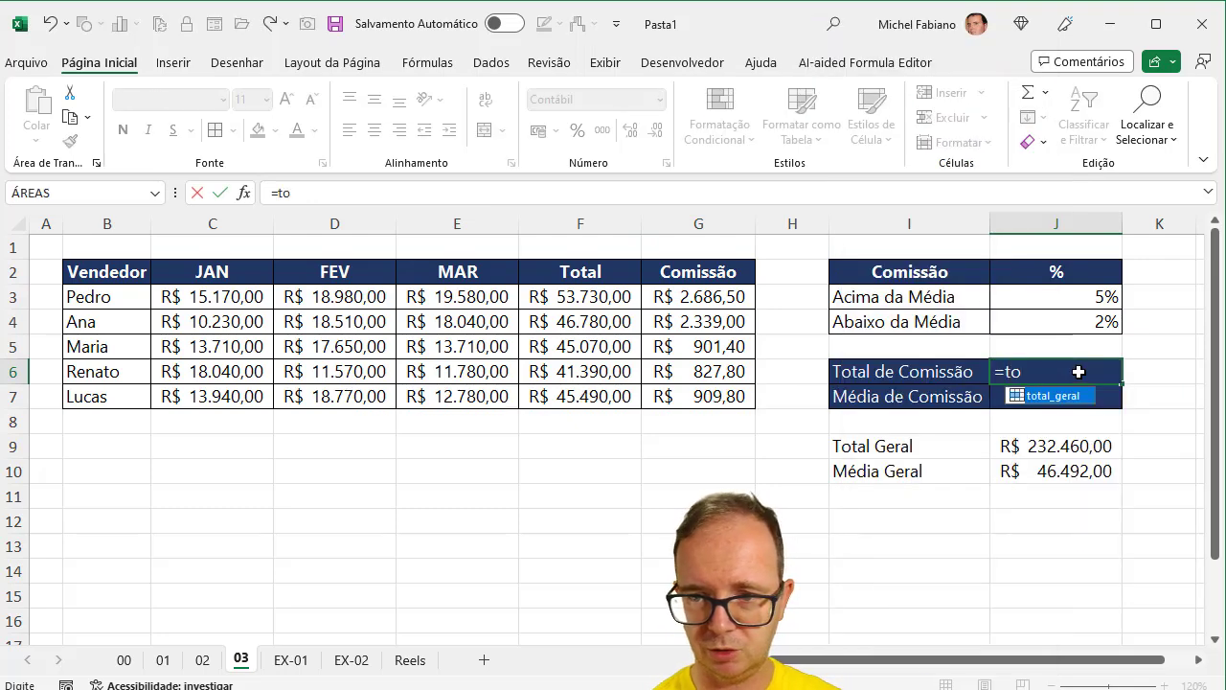
type("t")
key("BackSpace")
key("BackSpace")
key("BackSpace")
type("su")
key("BackSpace")
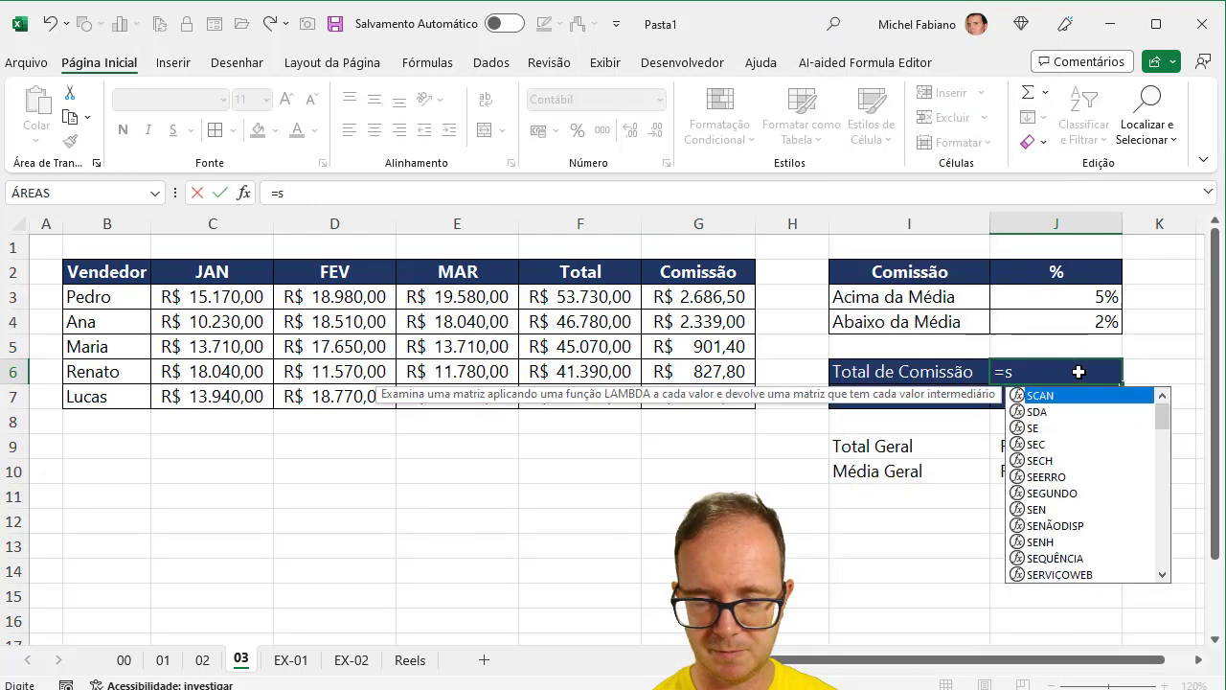
type("oma(to")
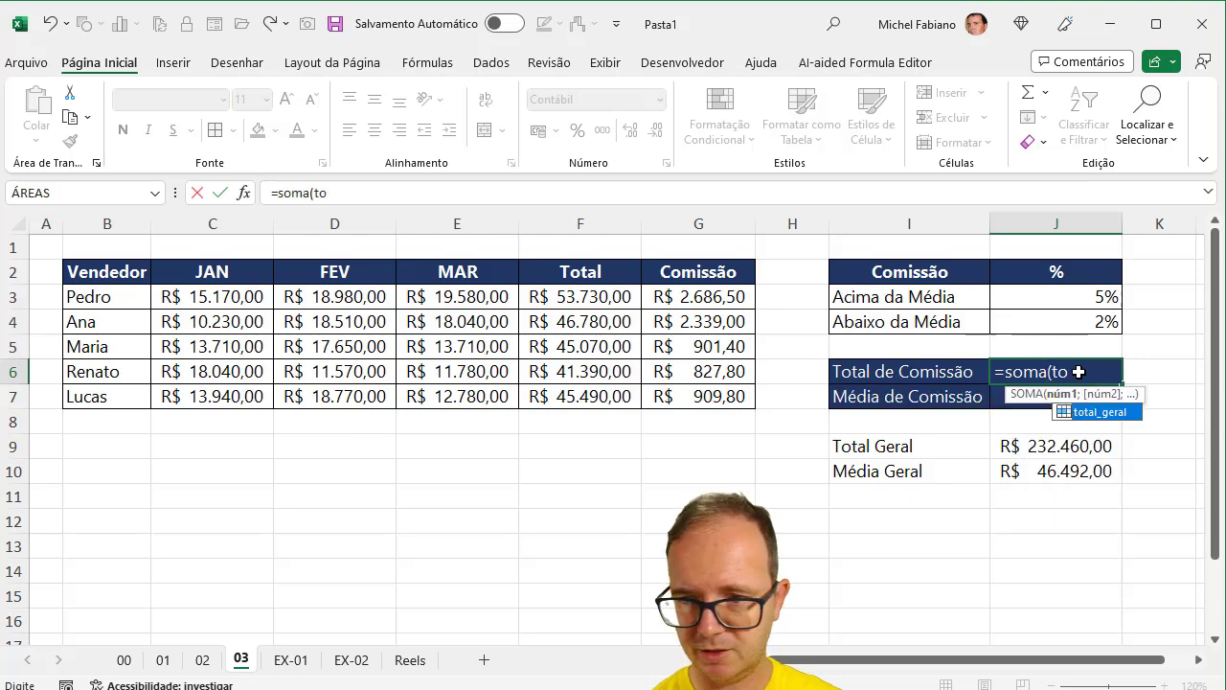
Finish =SOMA(comissao) from AutoComplete for R$ 909,80, then select the amounts G3:G7.
key("BackSpace")
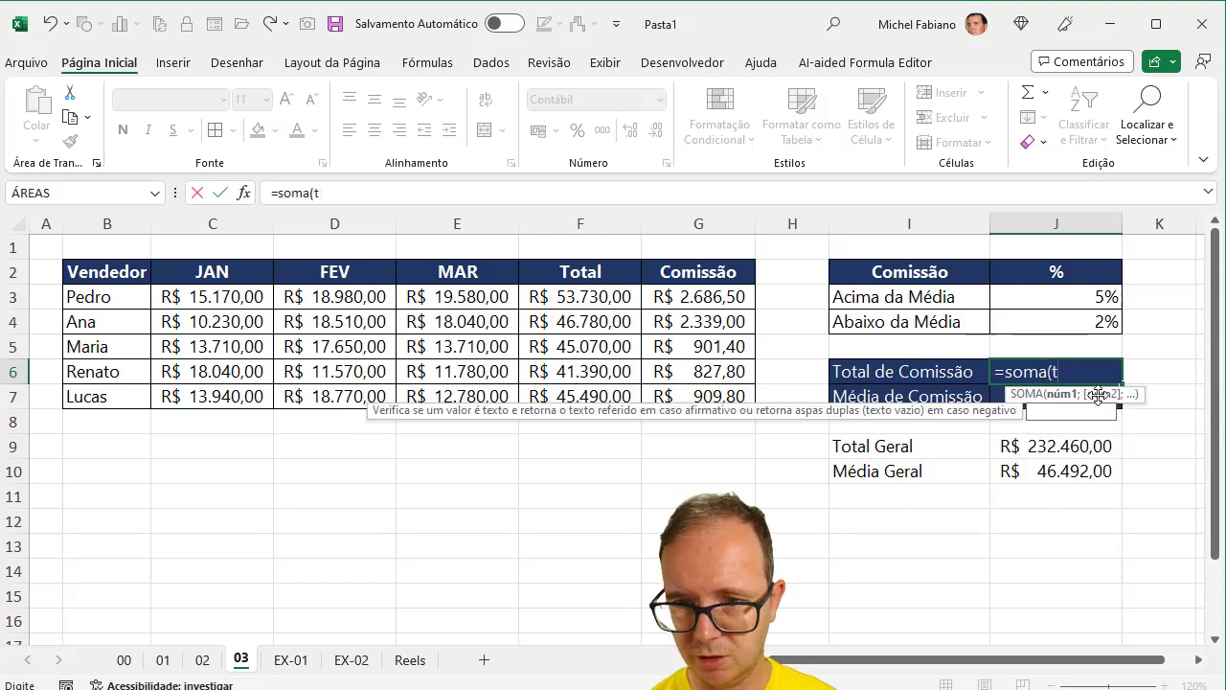
key("BackSpace")
type("co")
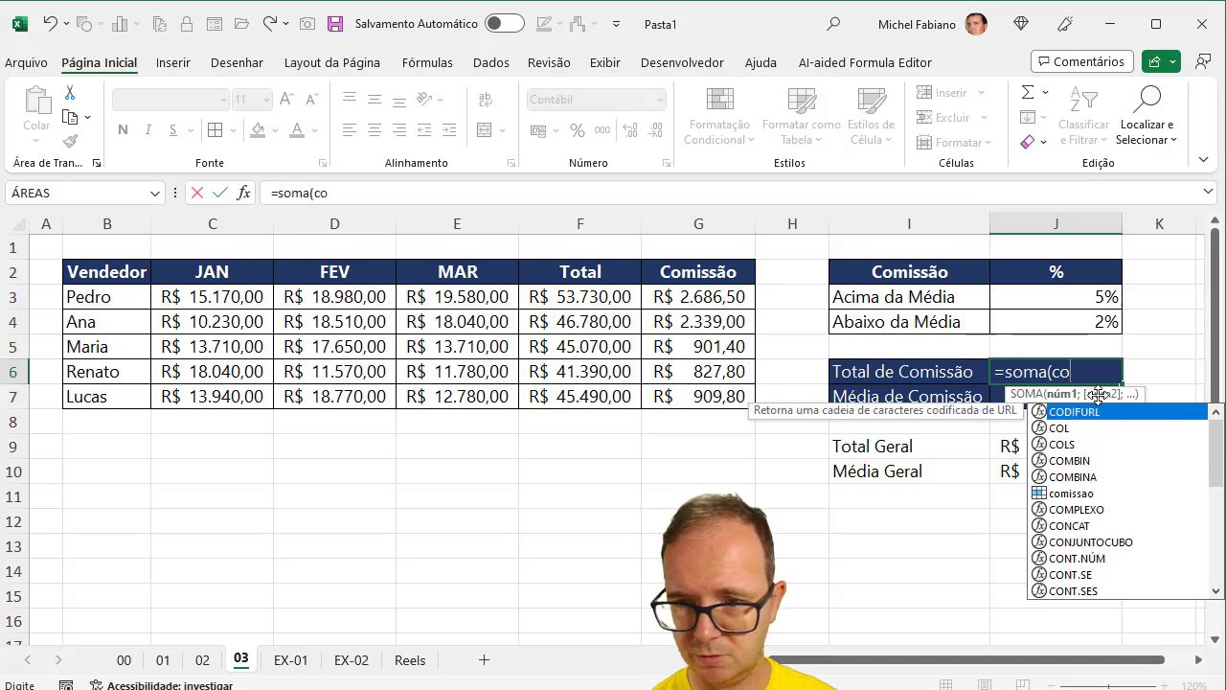
type("mi")
double_click(1108, 413)
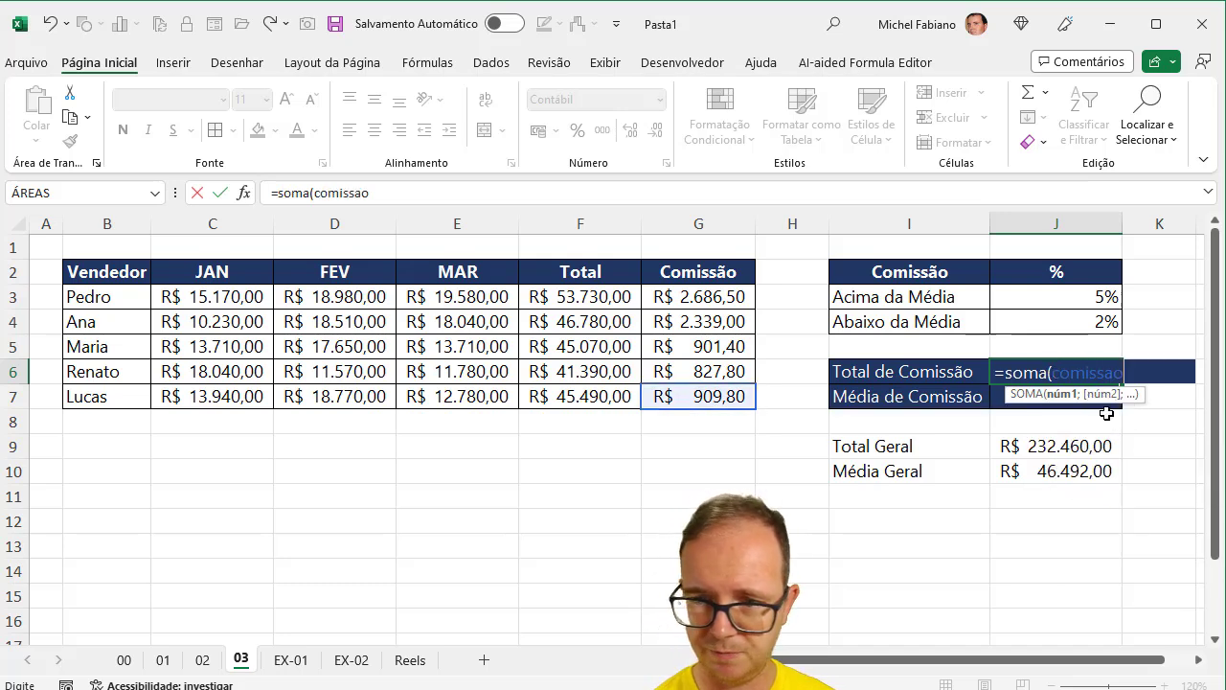
key("Return")
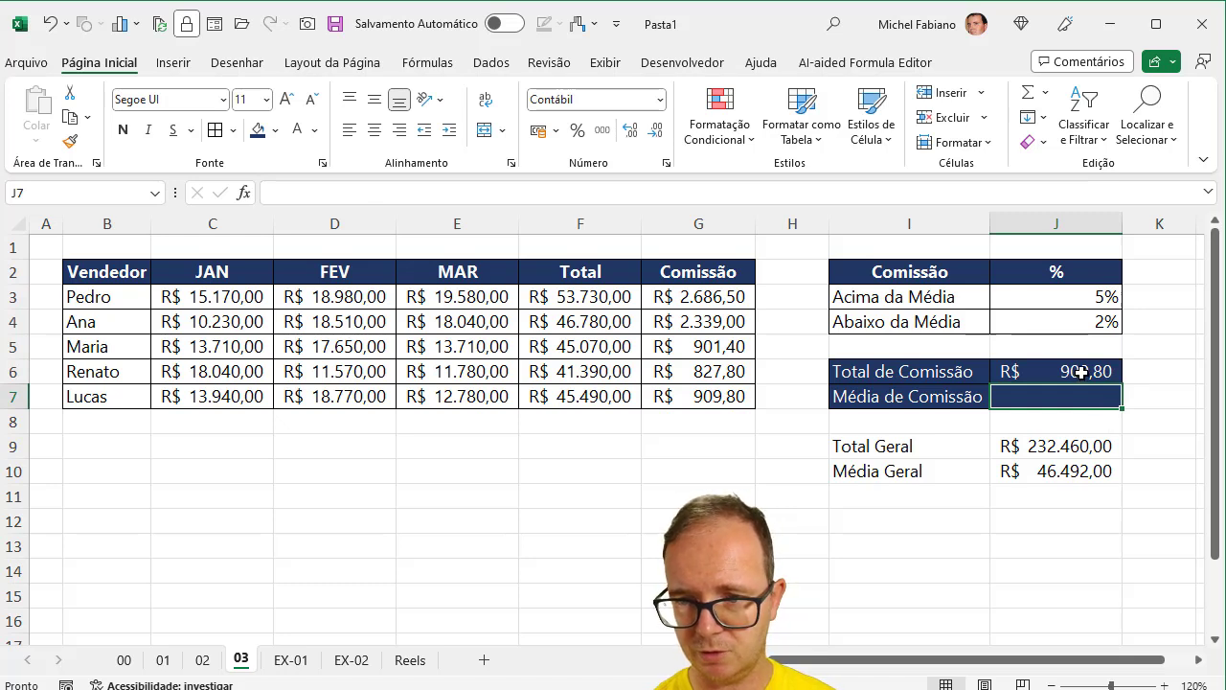
left_click(1082, 372)
left_click_drag(725, 302, 720, 397)
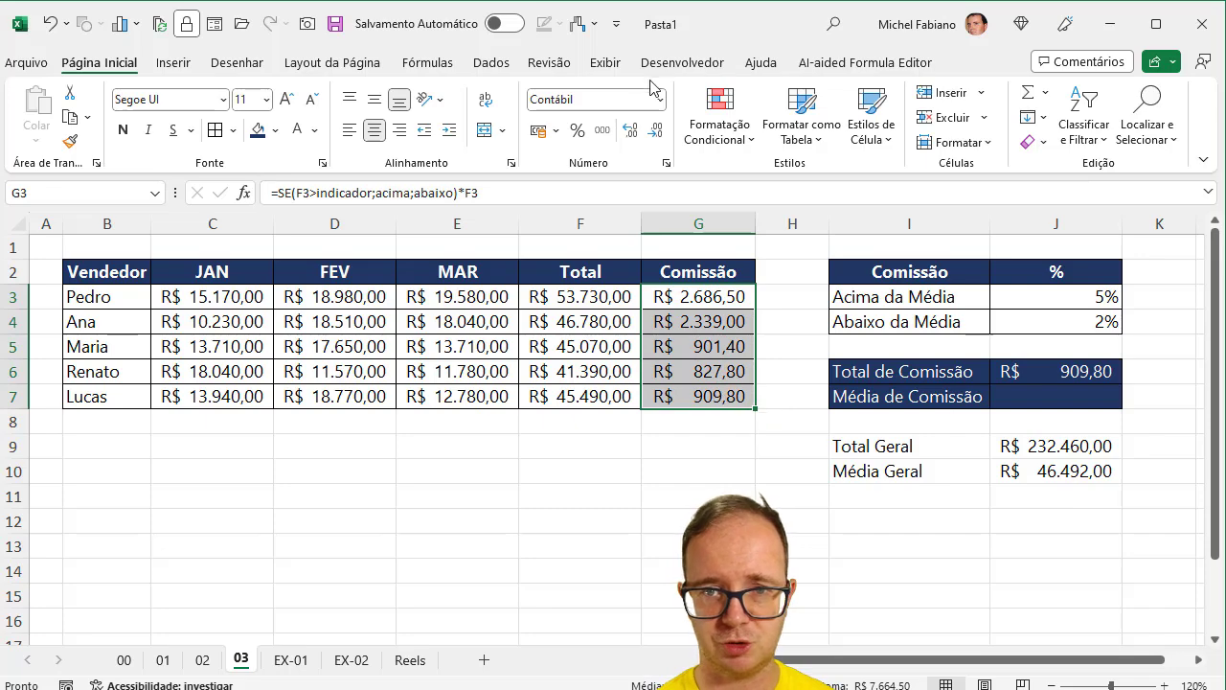
Delete the existing comissao name in the Name Manager.
left_click(492, 63)
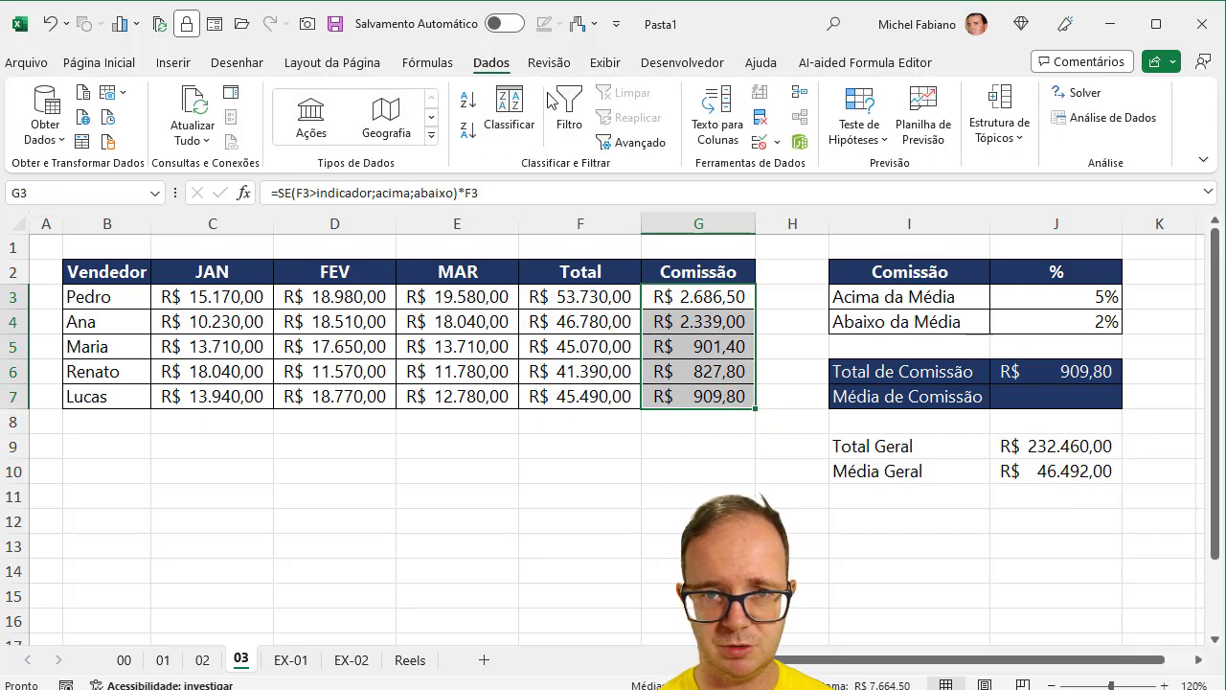
left_click(424, 62)
left_click(563, 119)
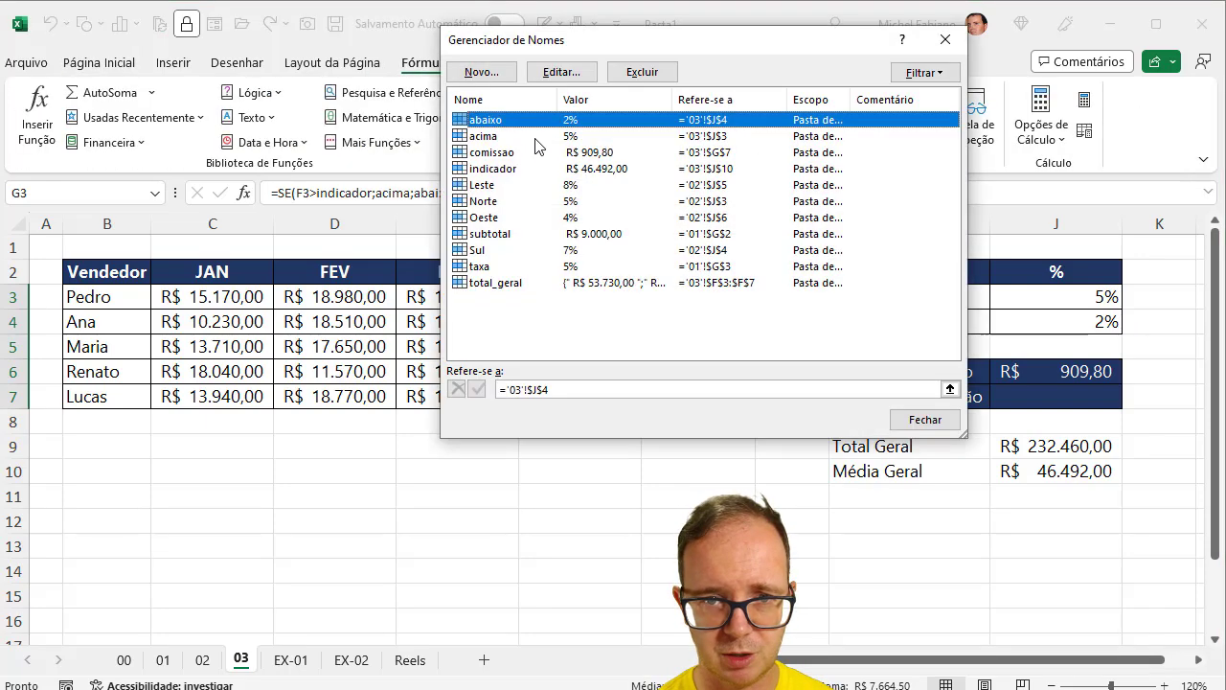
left_click(508, 156)
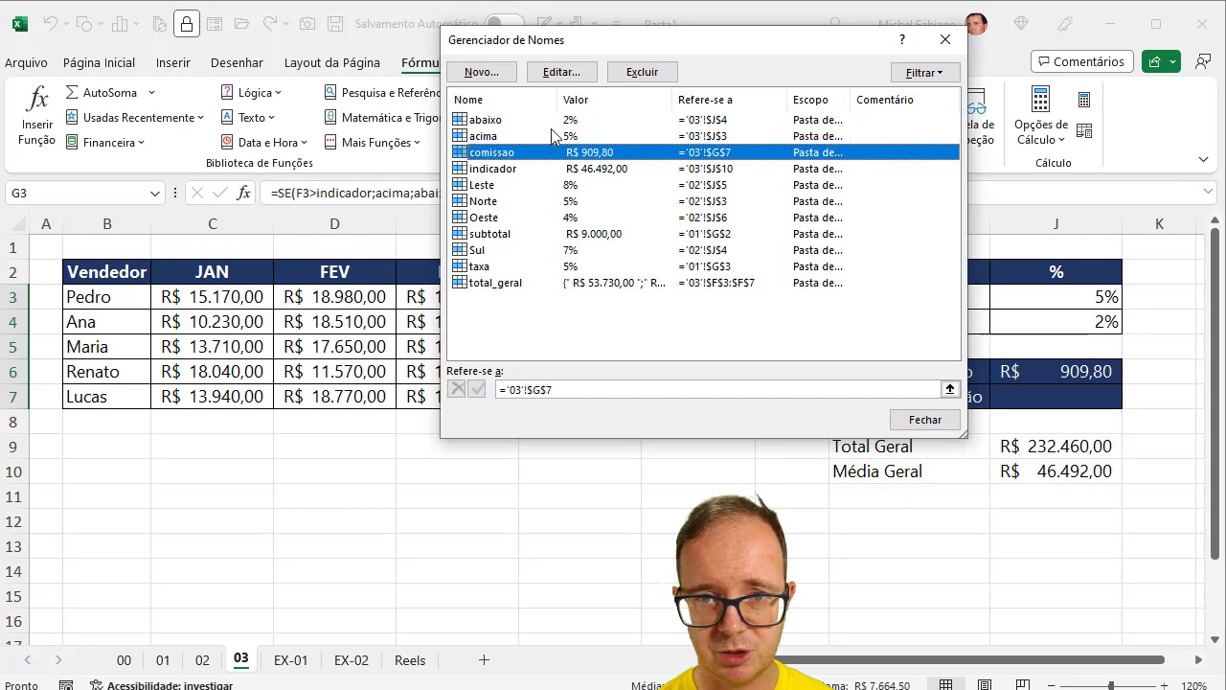
left_click(641, 72)
left_click(539, 410)
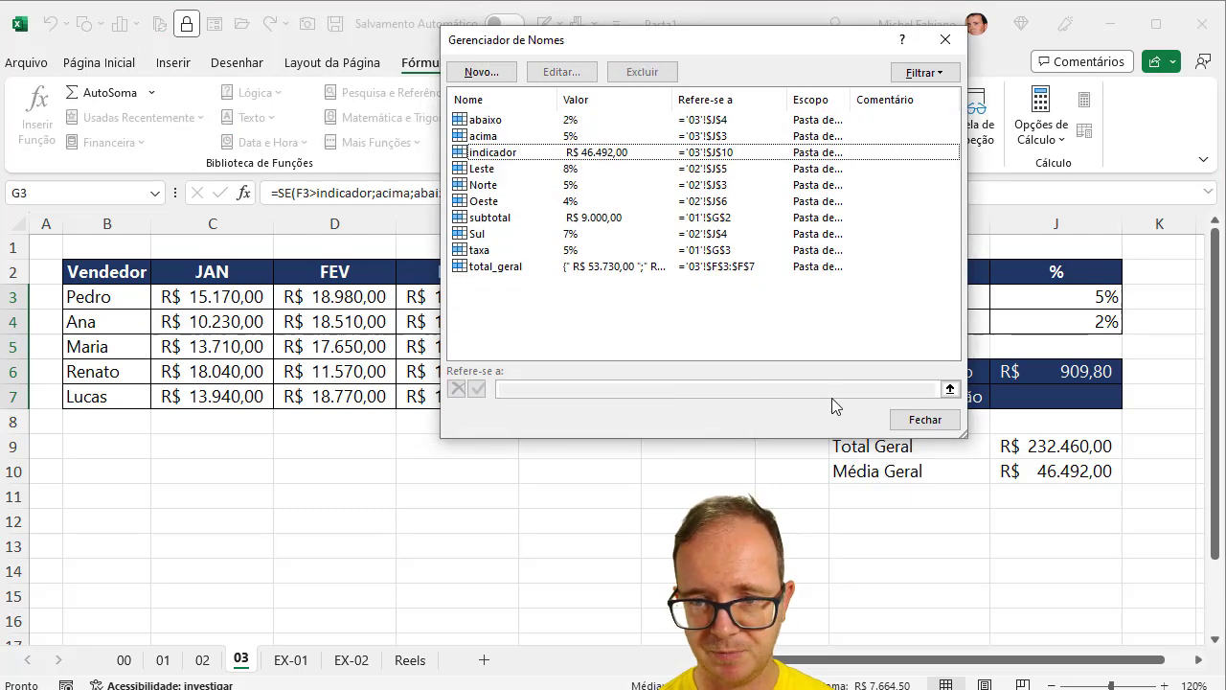
left_click(927, 418)
Name G3:G7 'comissao' via the Name Box and reopen J6's =SOMA(comissao) formula.
left_click_drag(718, 299, 719, 396)
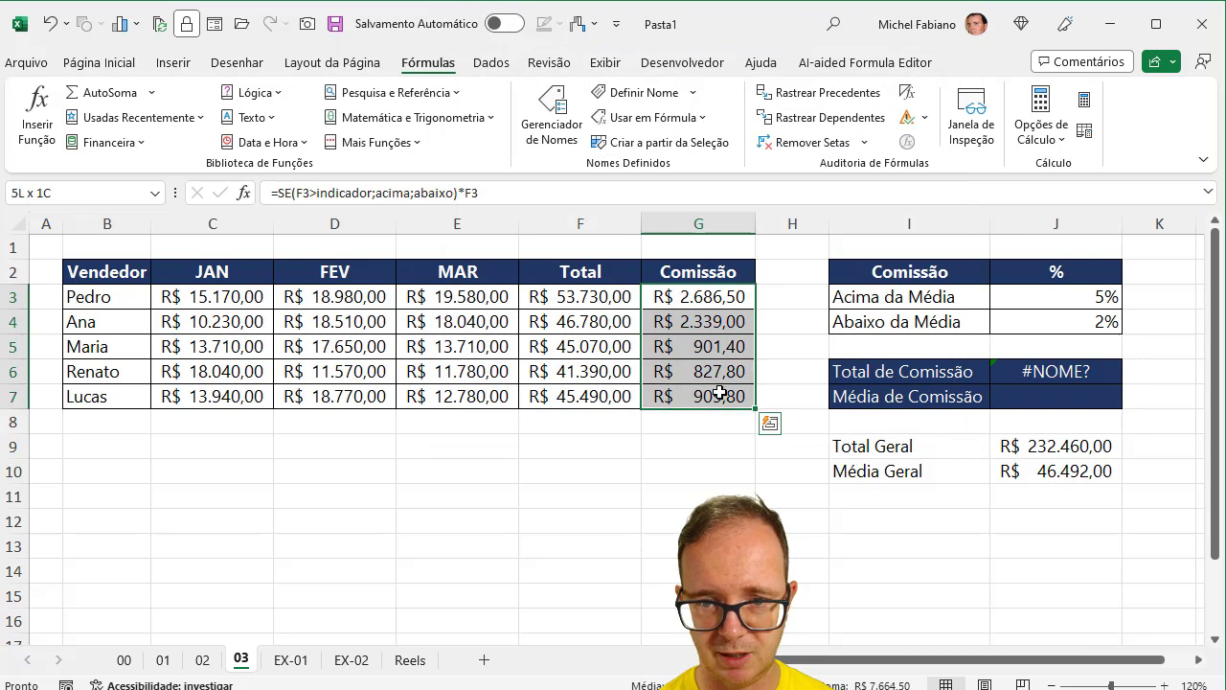
left_click(85, 192)
type("co")
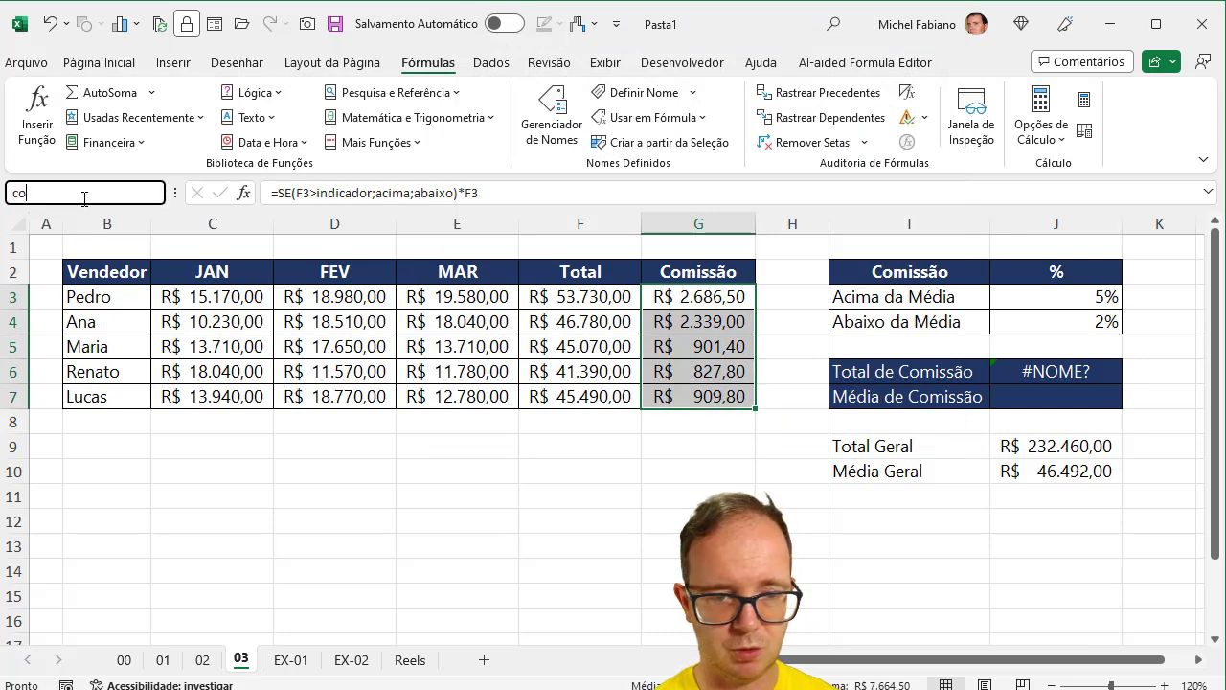
type("missao")
key("Return")
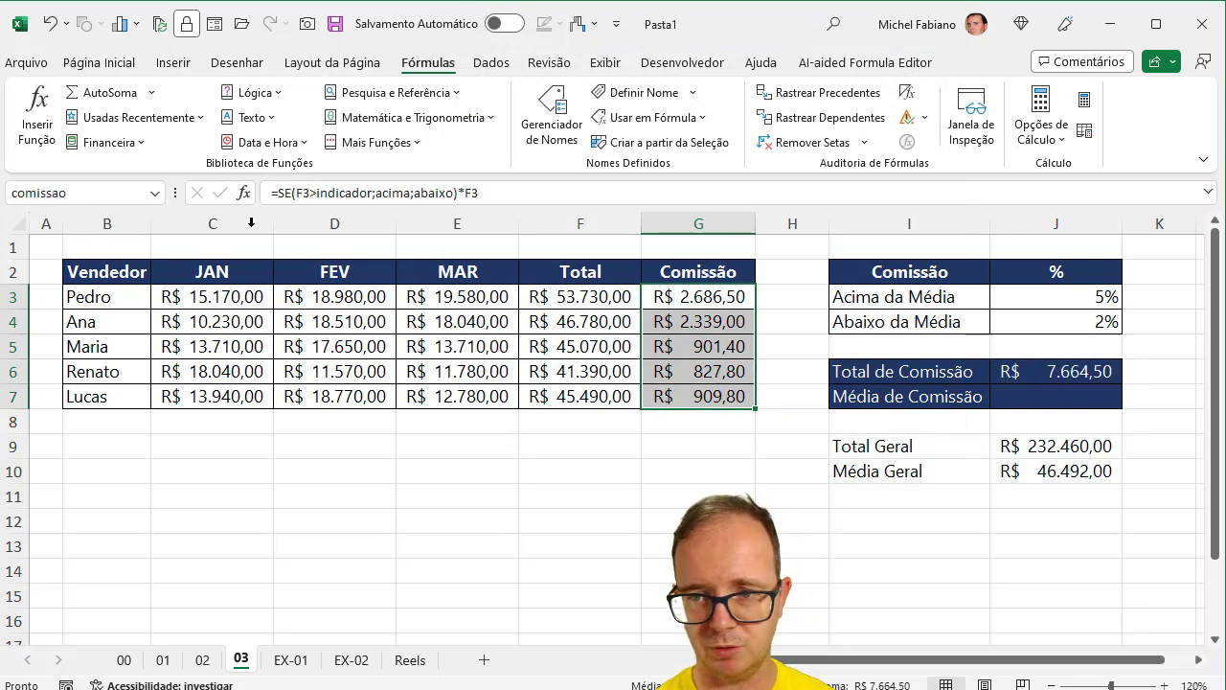
left_click(1086, 368)
key("F2")
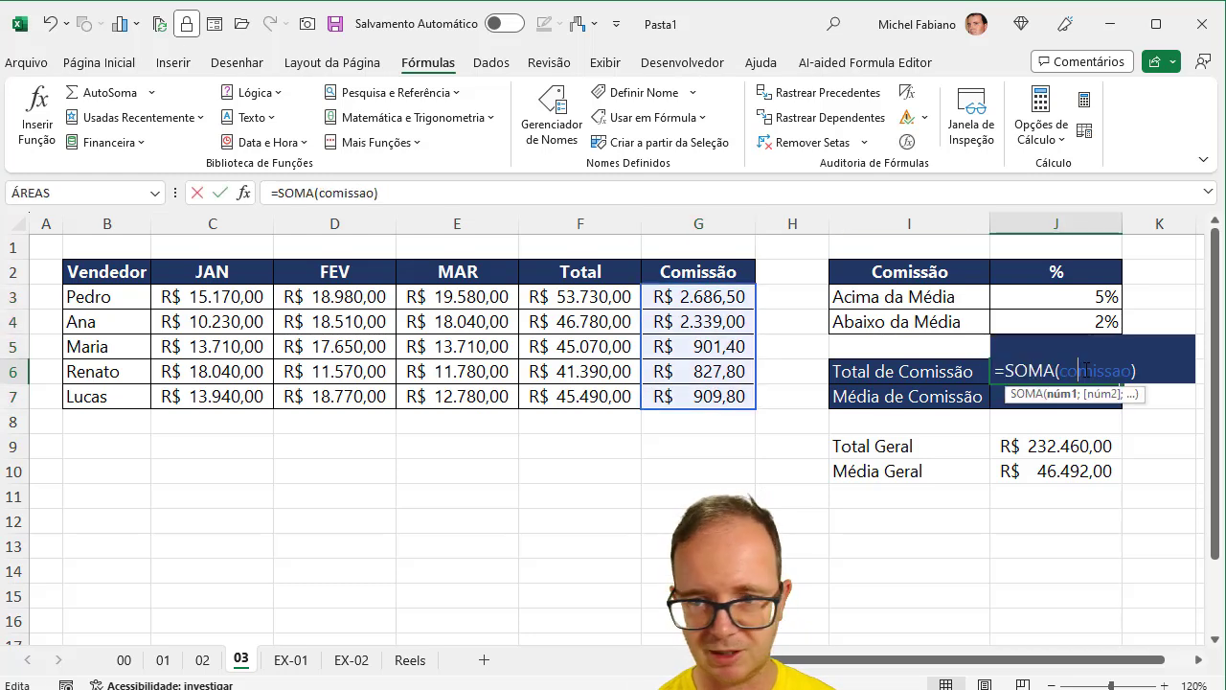
Confirm the J6 total, then enter =média(comissao) in J7 for R$ 1.532,90.
key("Return")
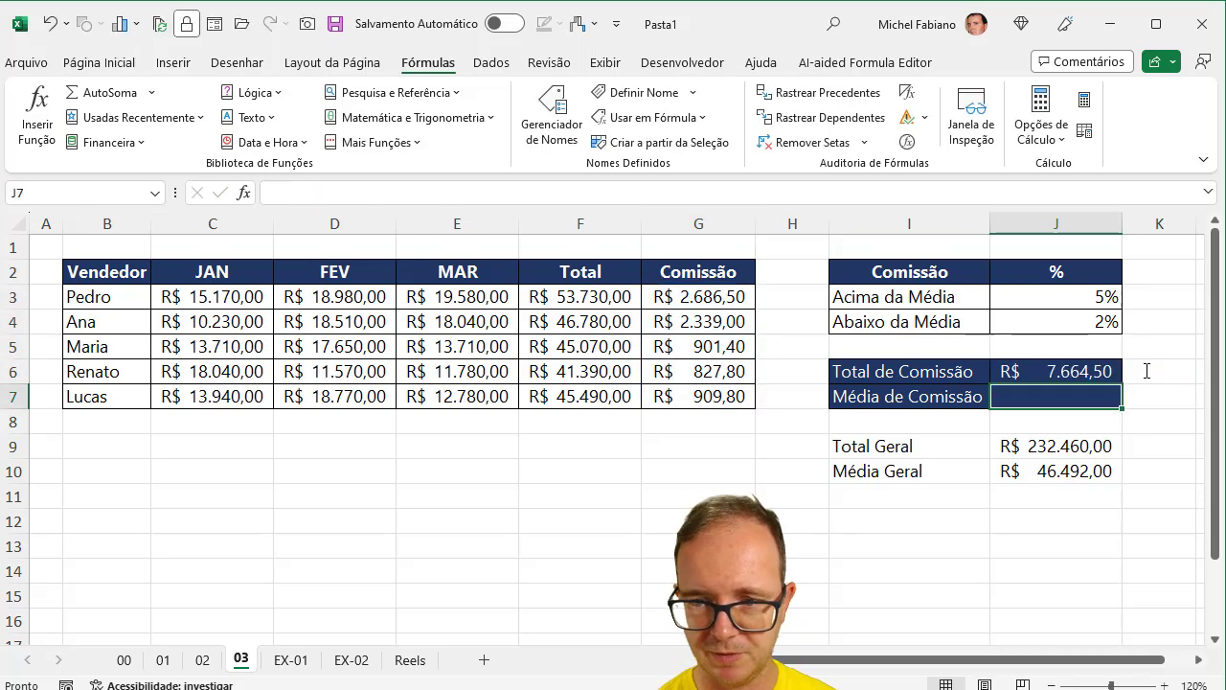
type("média")
key("BackSpace")
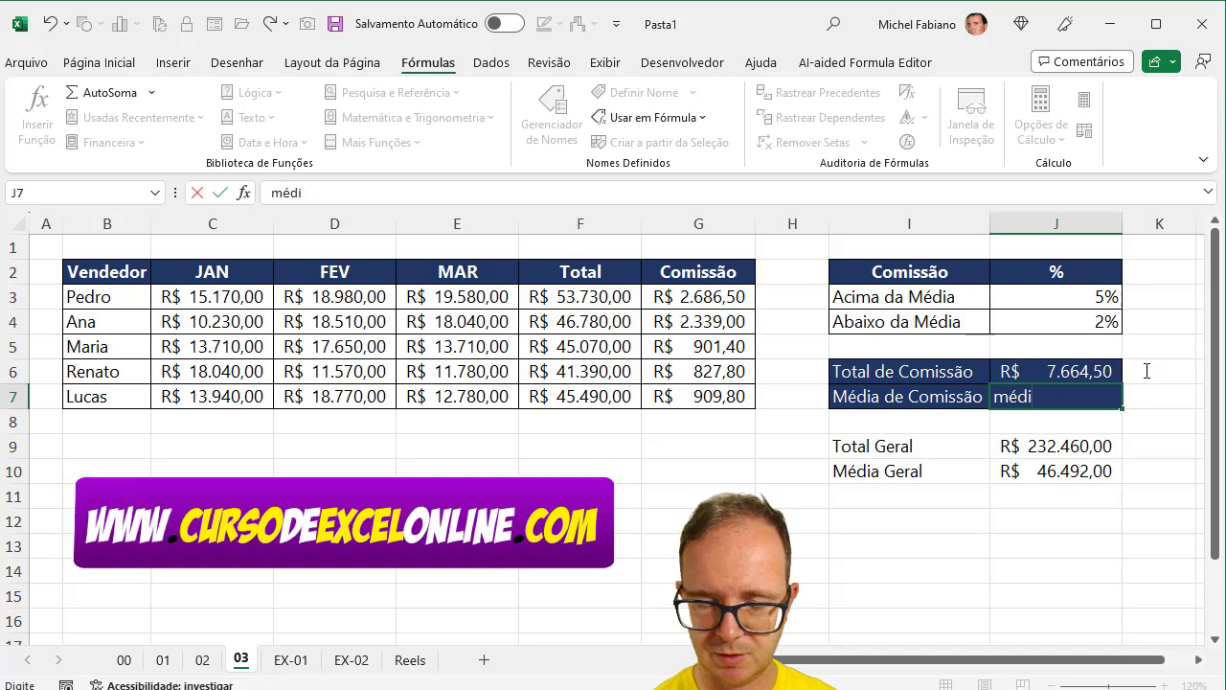
key("BackSpace")
key("BackSpace")
key("BackSpace")
type("=média")
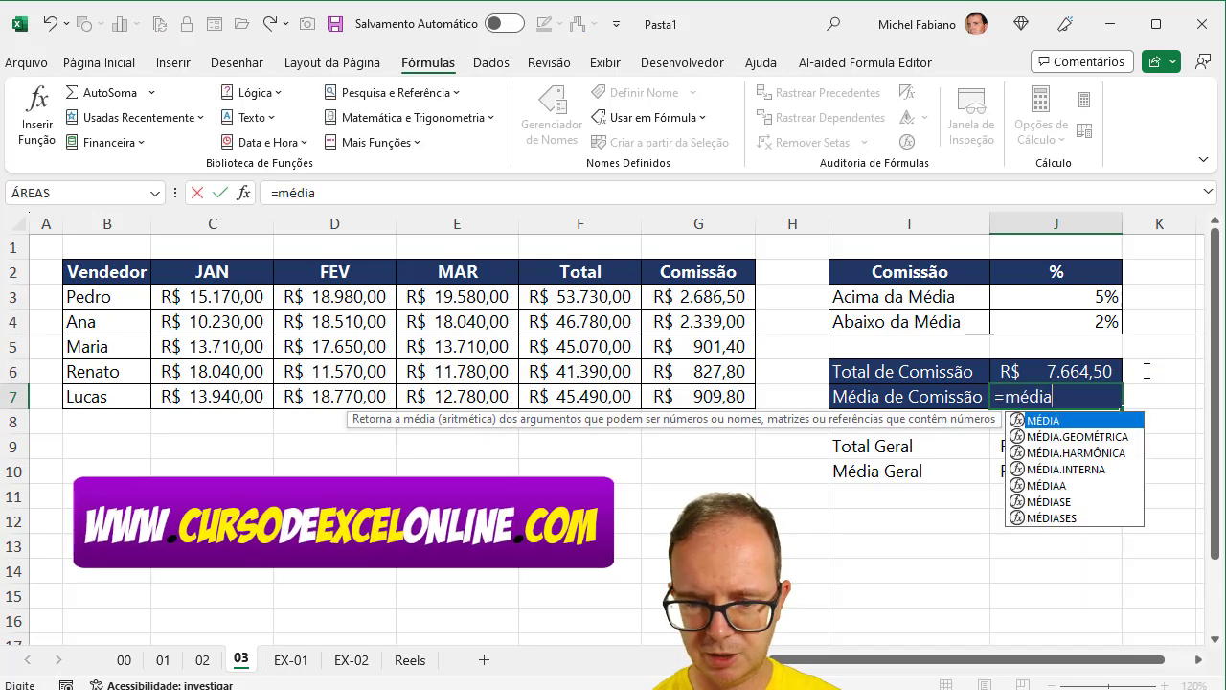
type("(comi")
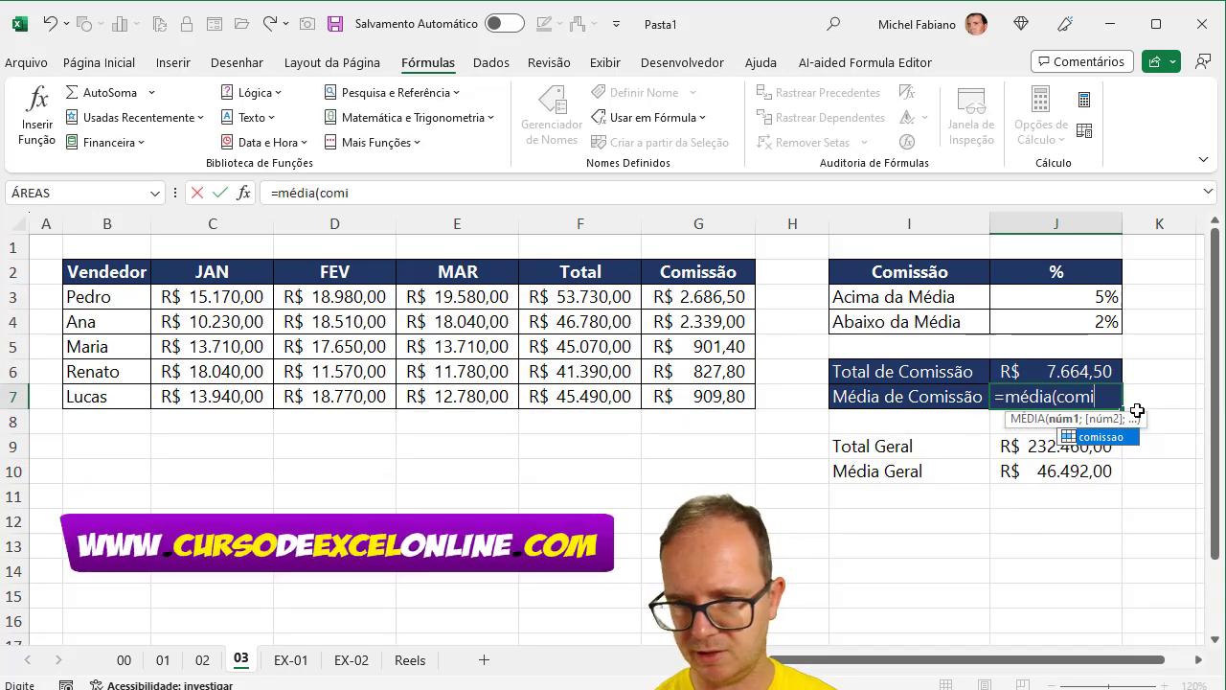
key("Tab")
type(")")
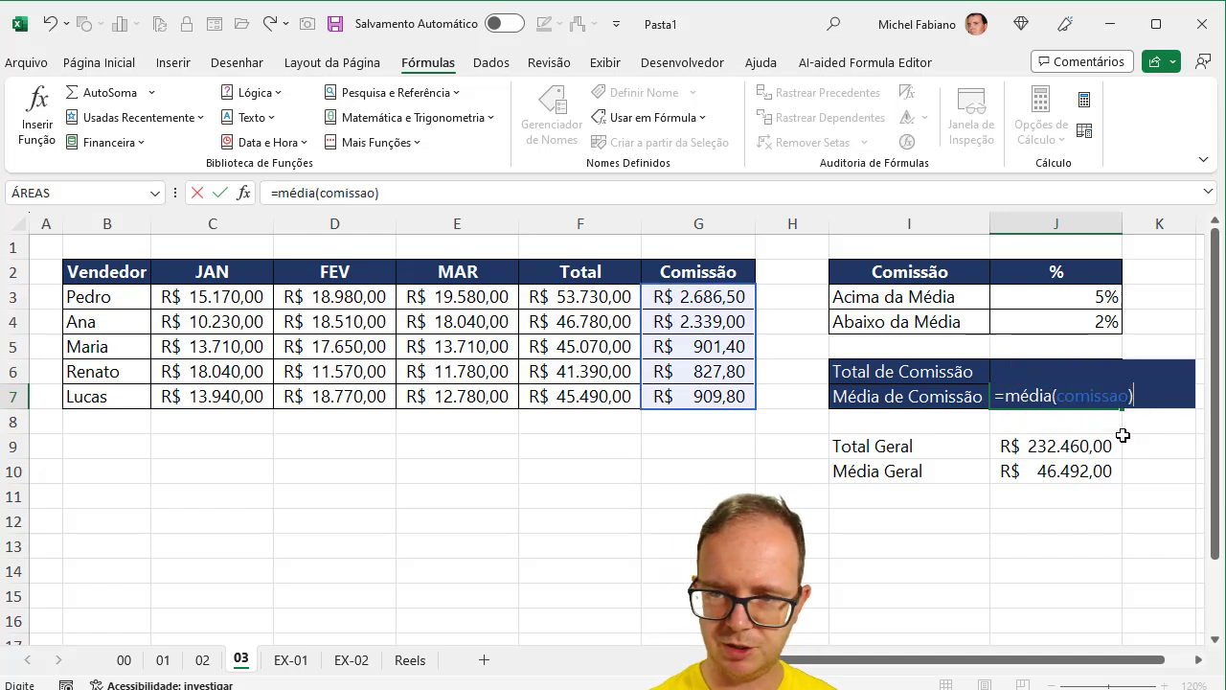
key("Return")
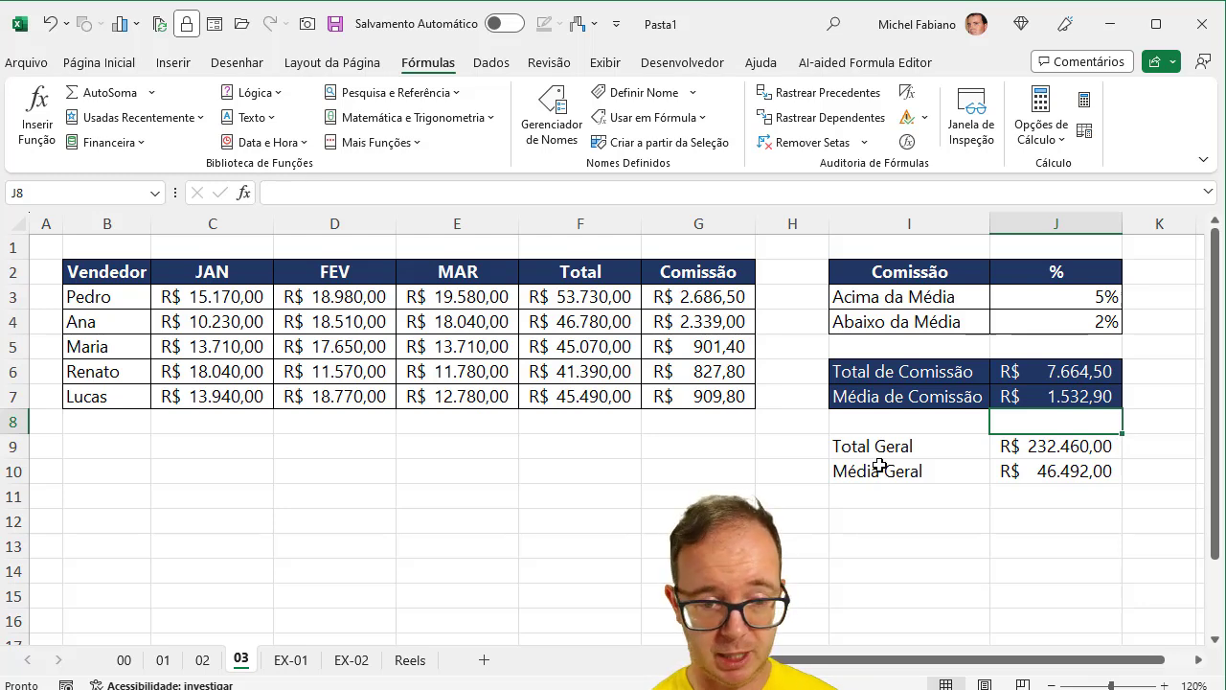
Switch back and forth between sheets EX-01 and EX-02, ending on EX-01.
left_click(293, 661)
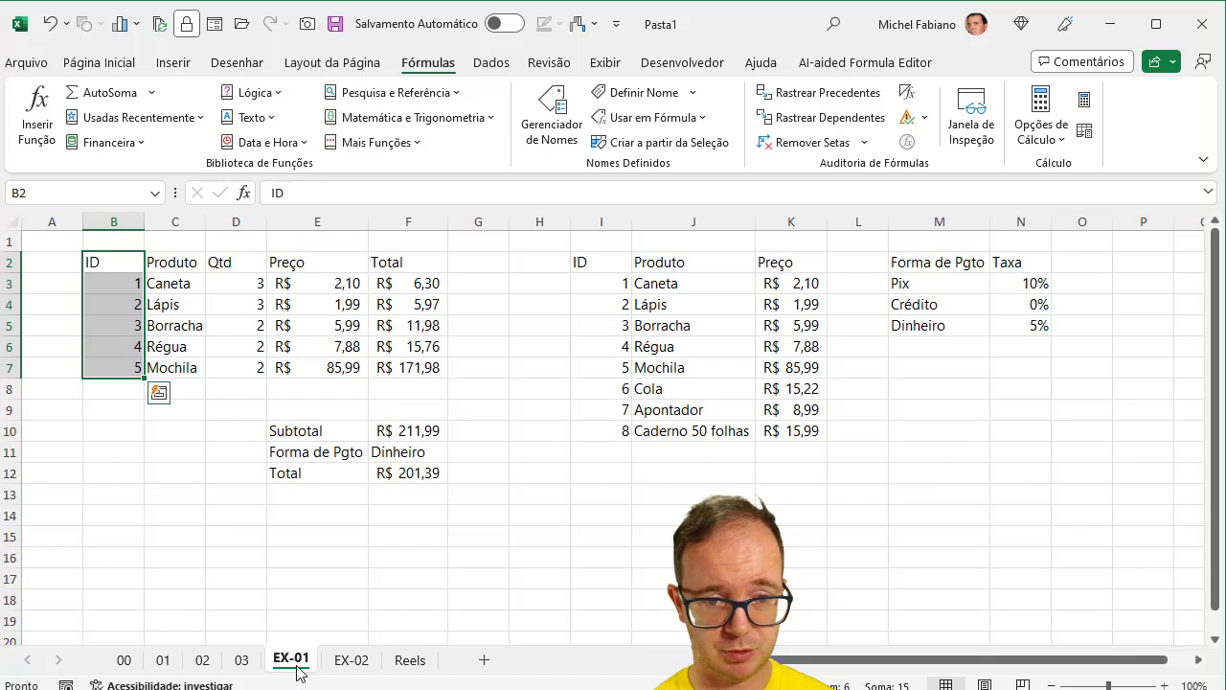
left_click(344, 663)
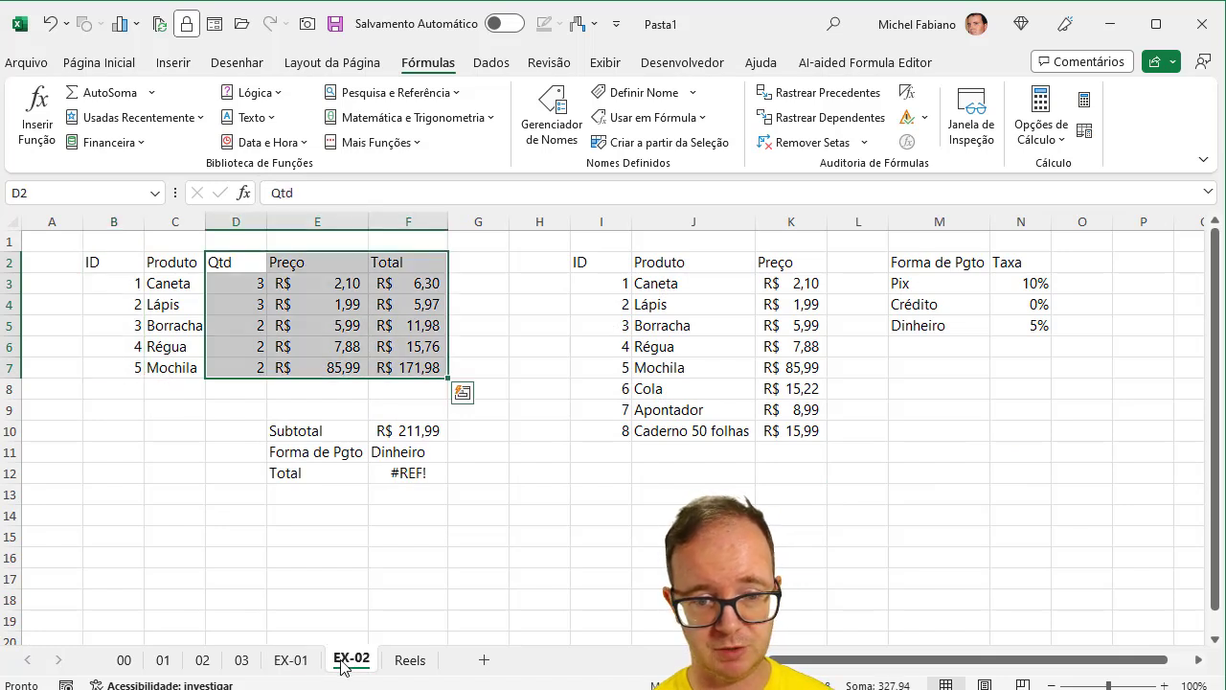
left_click(308, 662)
left_click(337, 662)
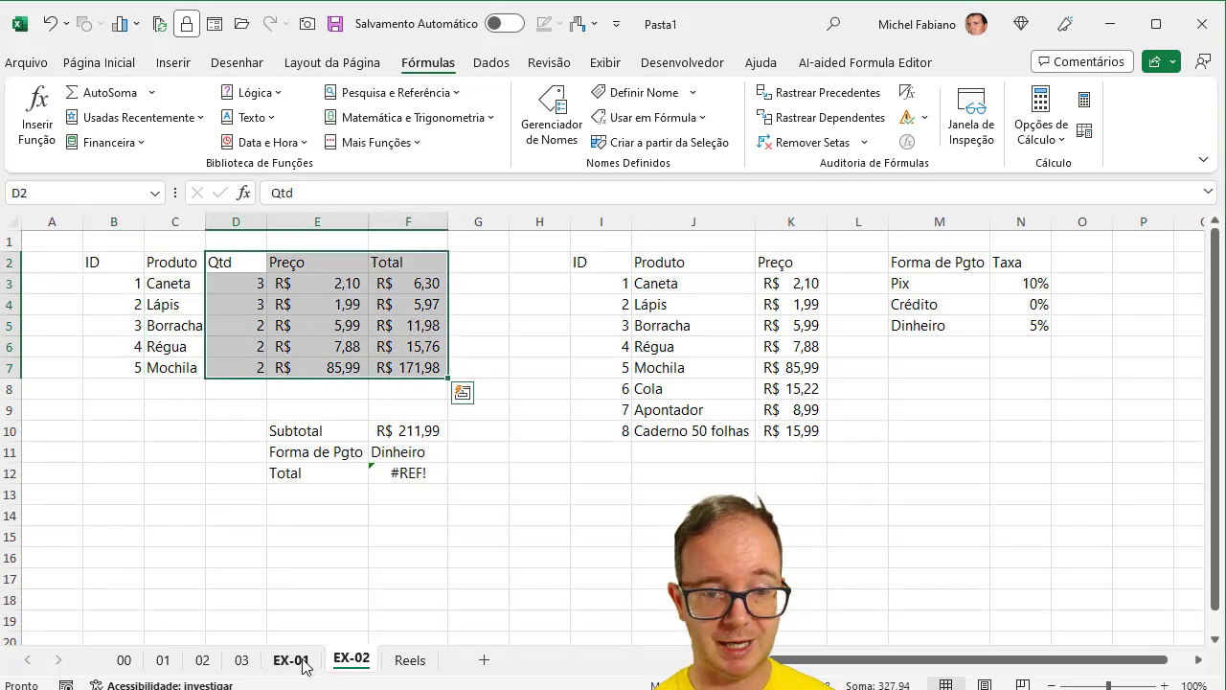
left_click(299, 663)
left_click(337, 662)
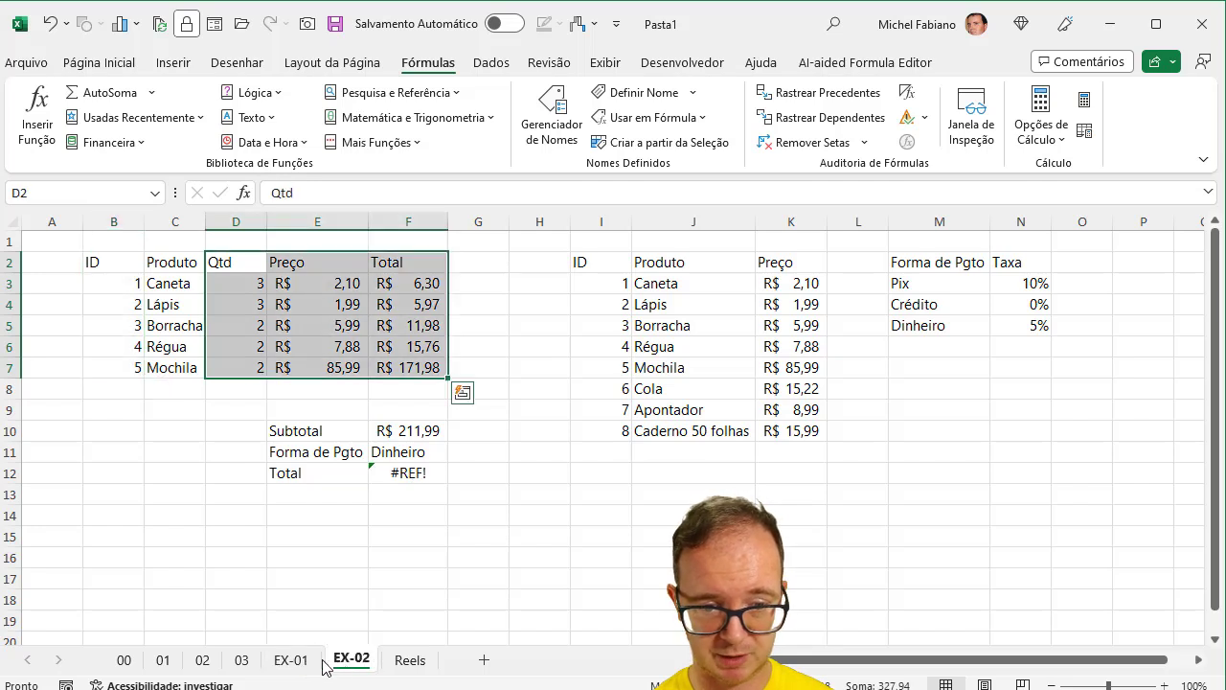
left_click(304, 663)
left_click(340, 663)
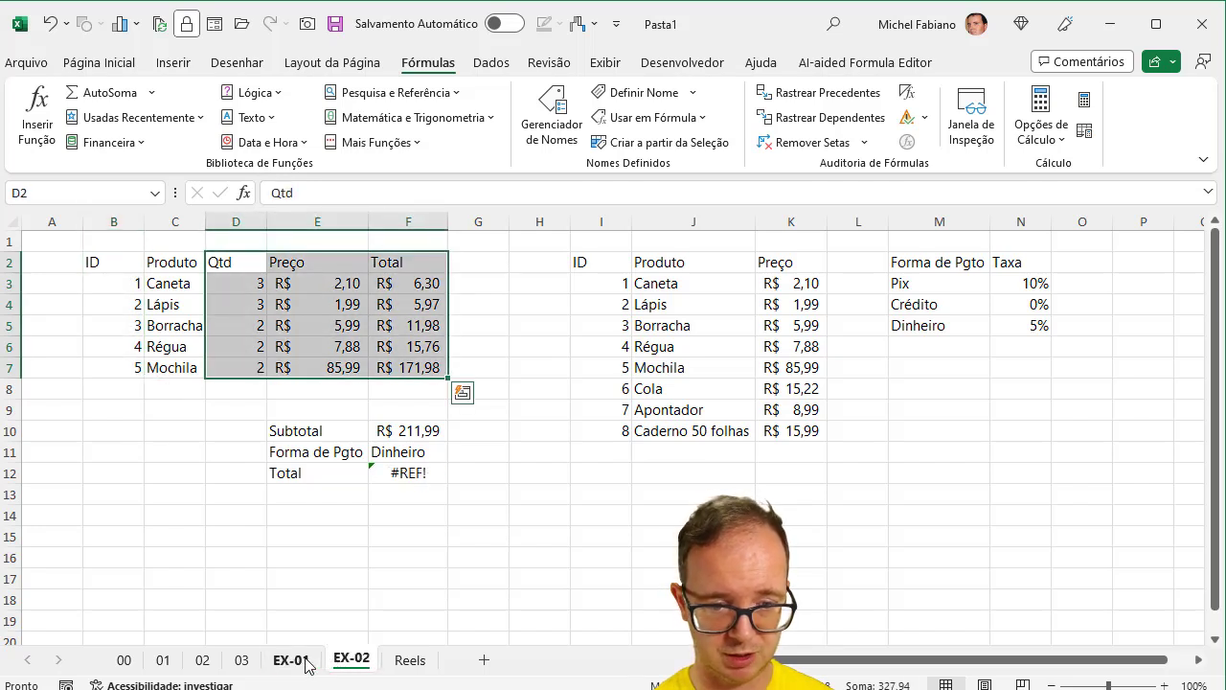
left_click(306, 662)
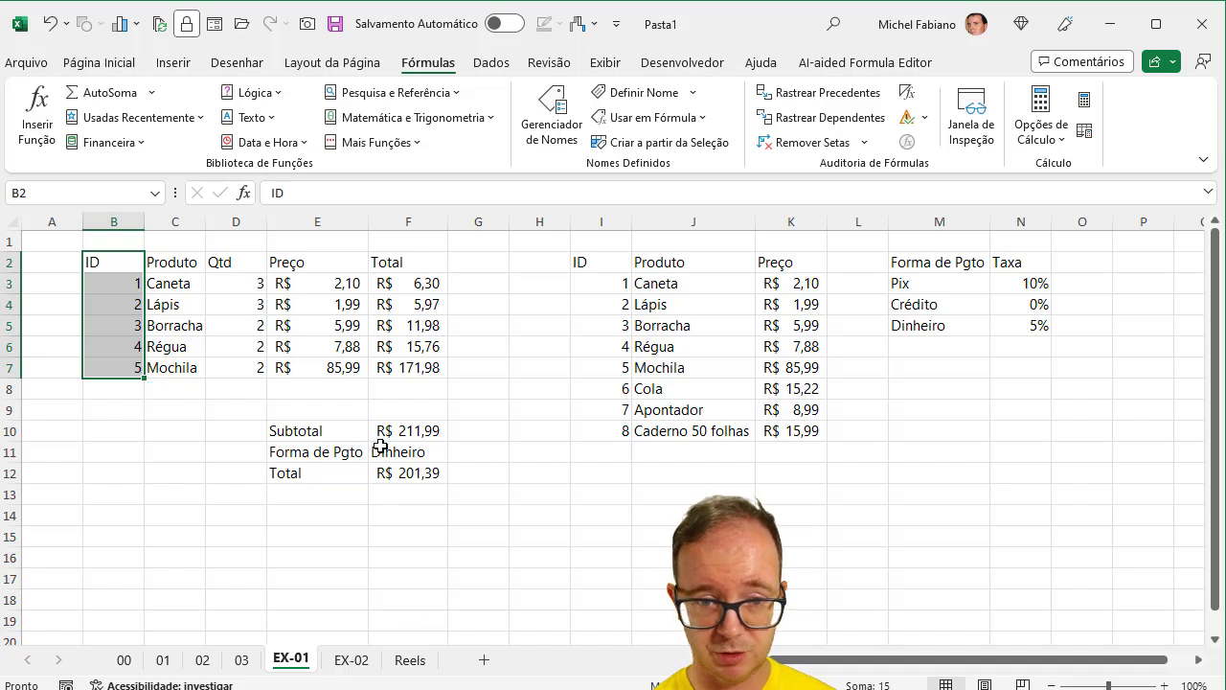
Try Crédito, Pix and Dinheiro in F11, finally choosing Pix for a R$ 190,79 Total.
left_click(435, 450)
left_click(456, 452)
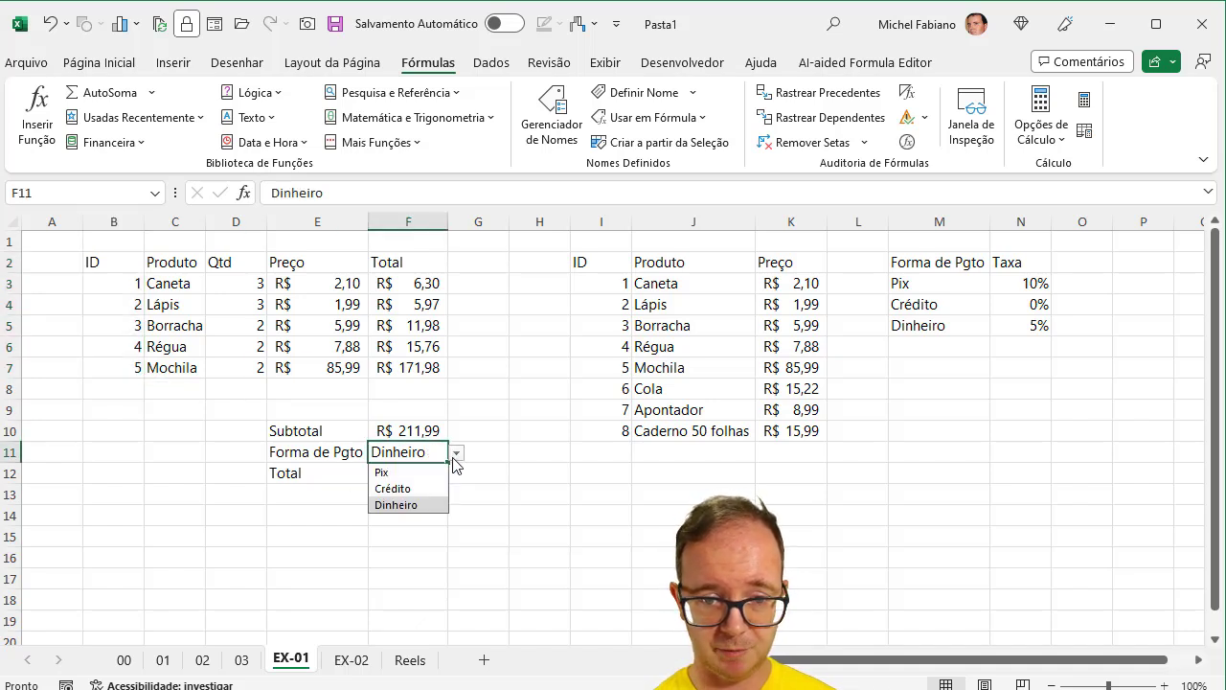
left_click(400, 487)
left_click(457, 453)
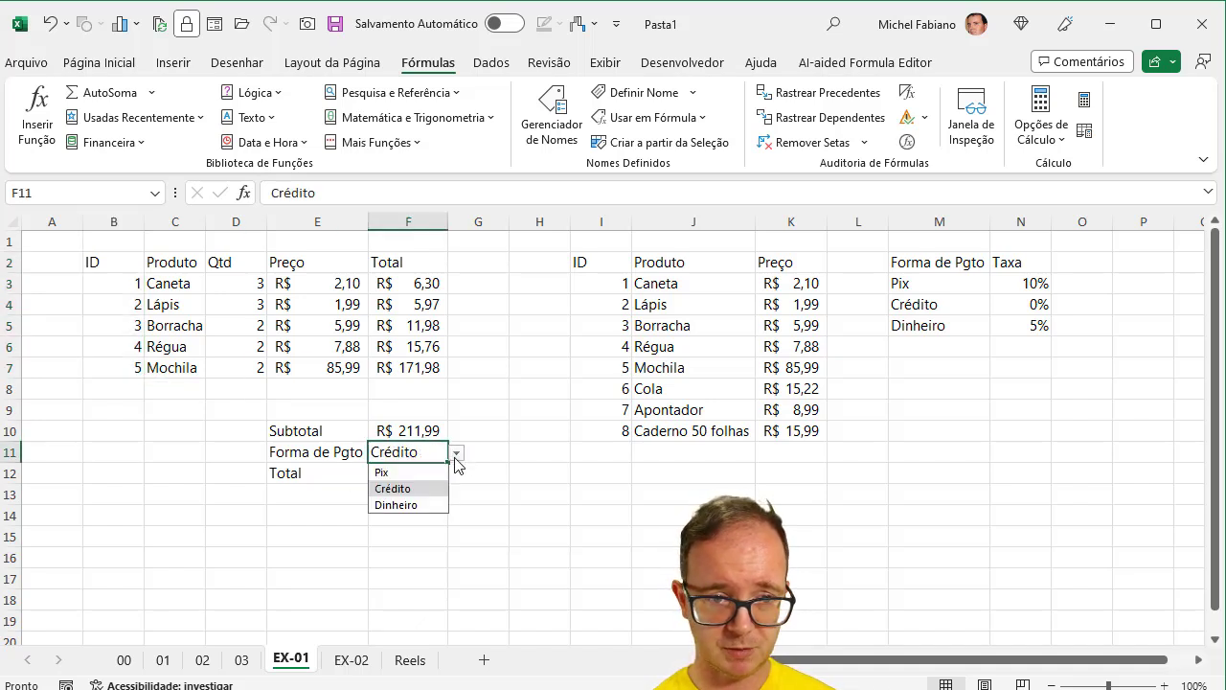
left_click(411, 472)
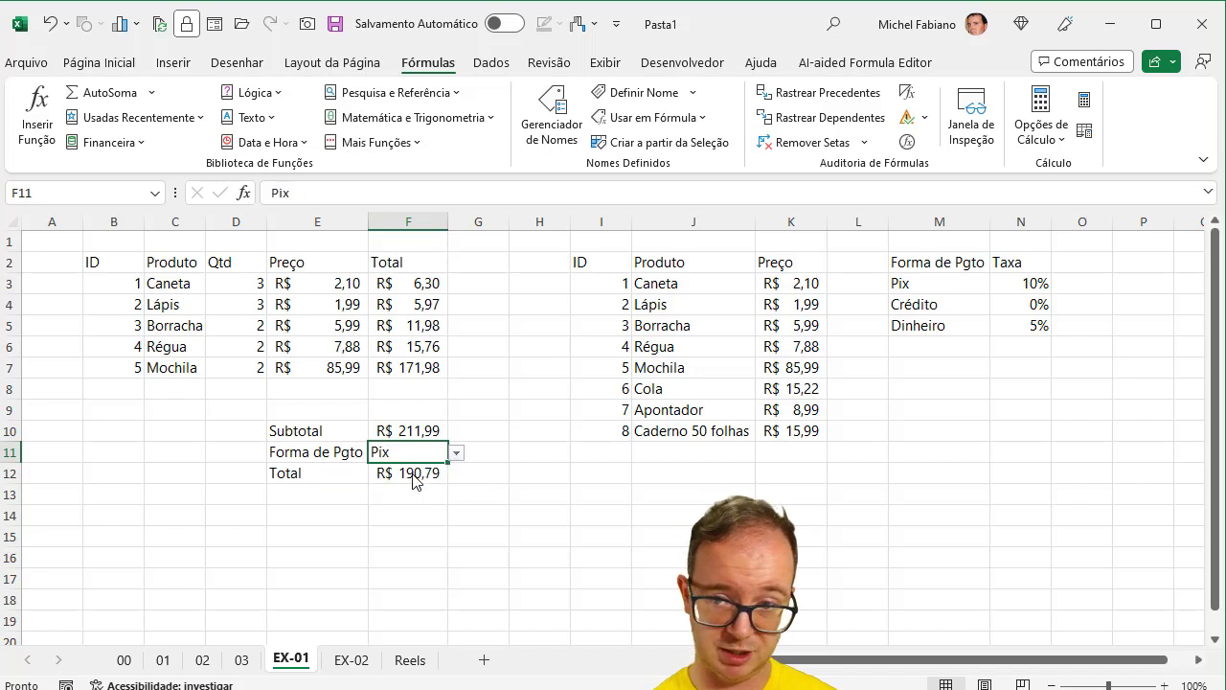
left_click(457, 453)
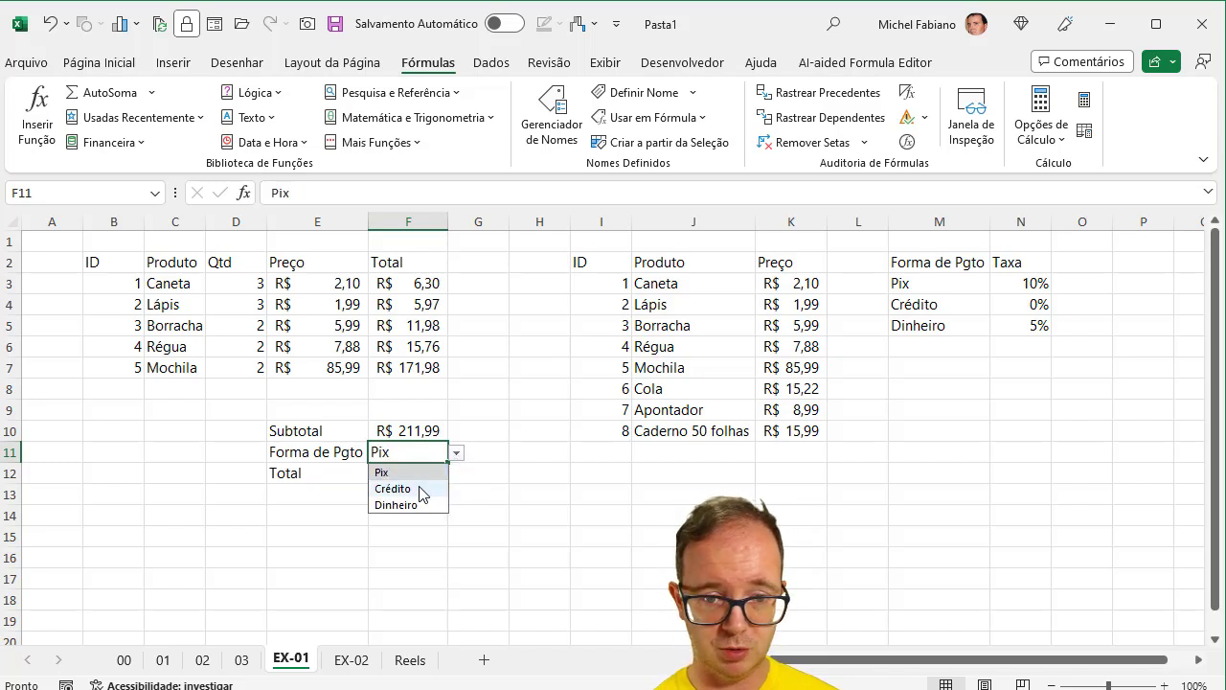
left_click(422, 486)
left_click(456, 453)
left_click(412, 504)
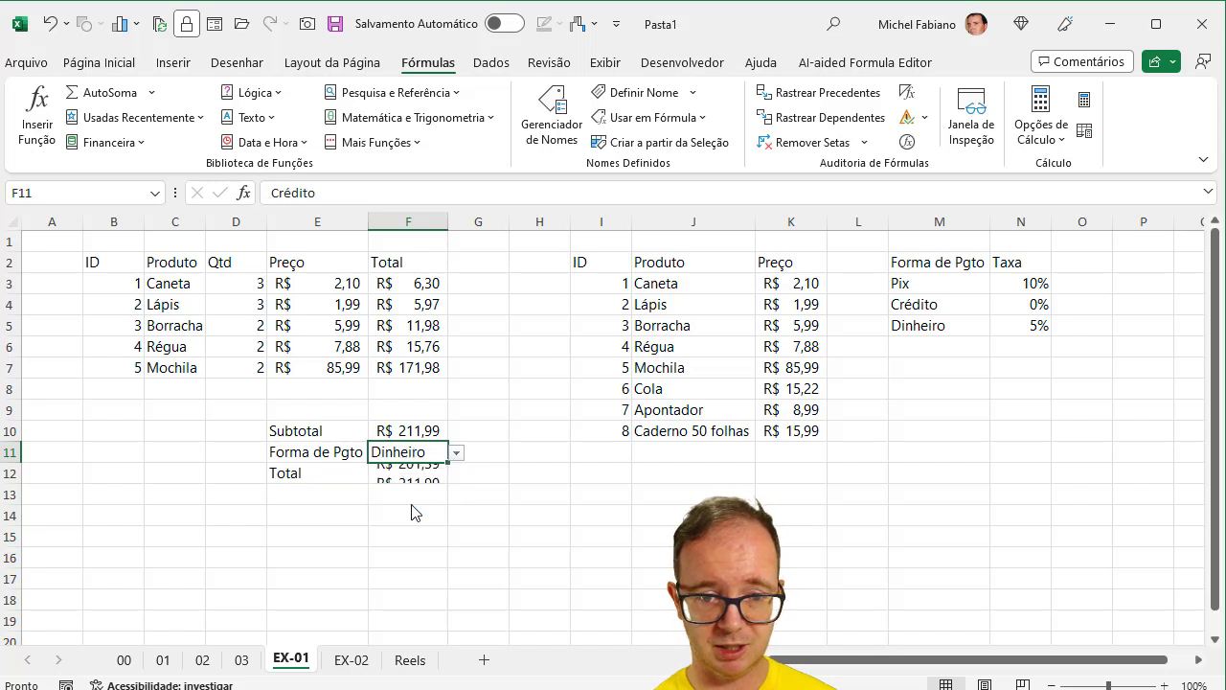
left_click(457, 456)
left_click(421, 472)
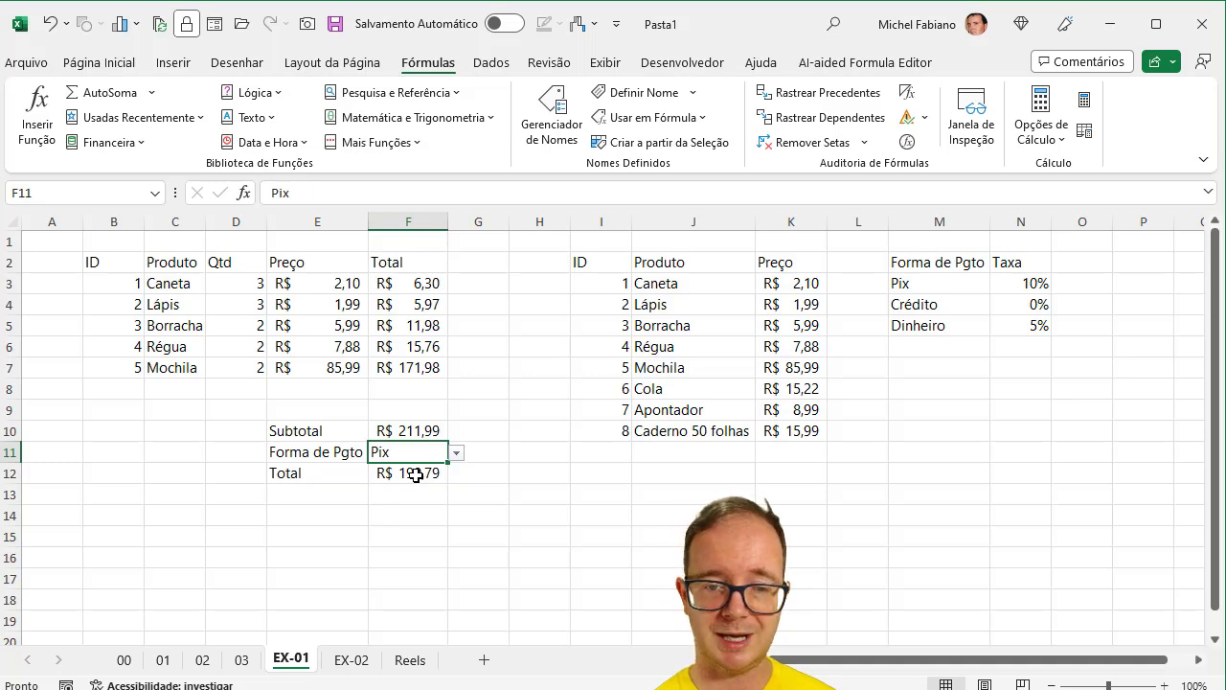
On EX-02, inspect F12's =subtotal-subtotal*INDIRETO(F11) formula showing #REF!, leaving it unchanged.
left_click(415, 475)
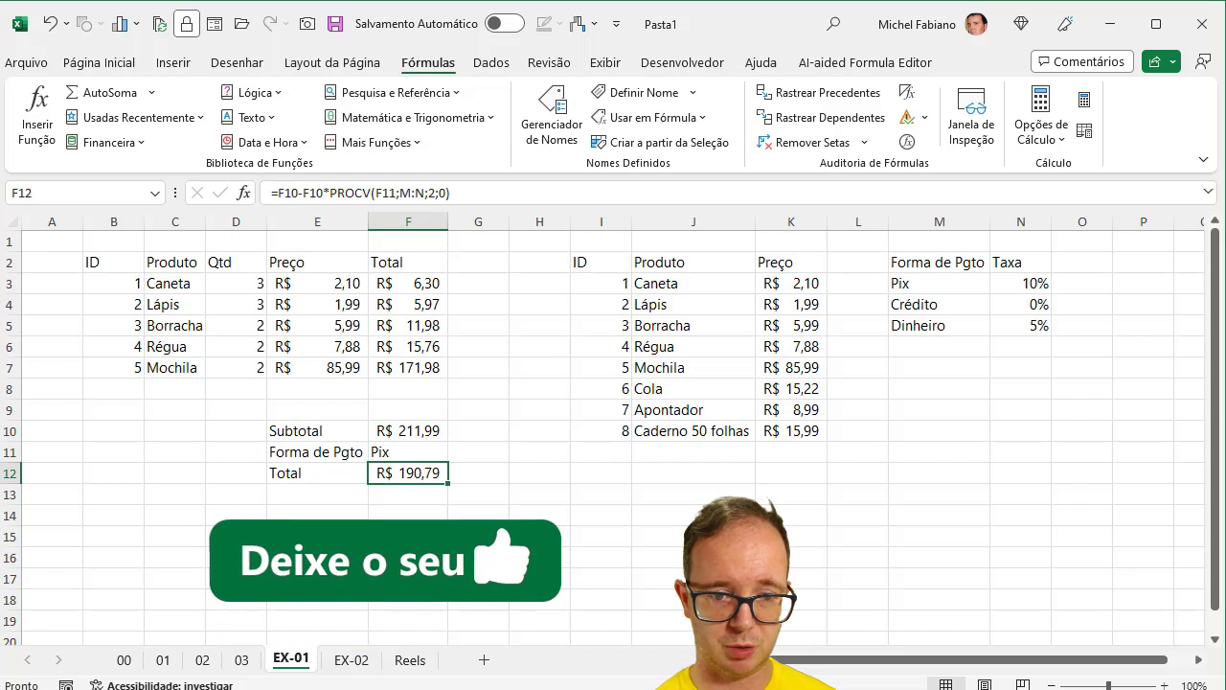
left_click(350, 660)
left_click(412, 478)
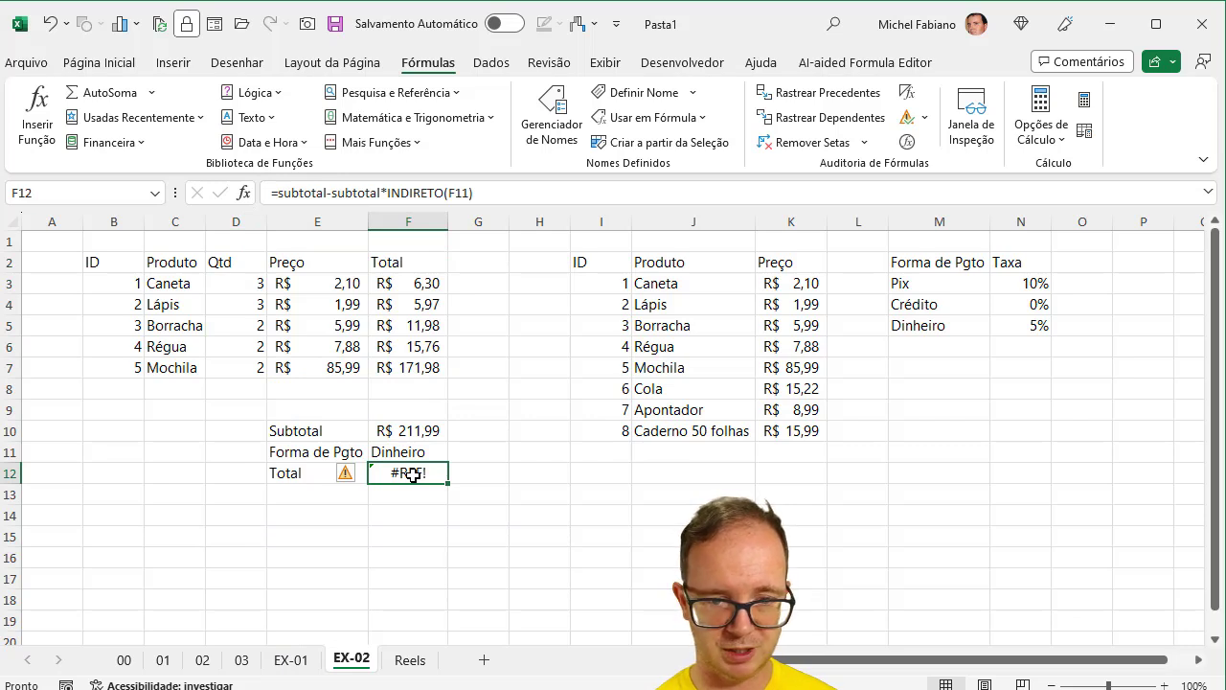
double_click(412, 475)
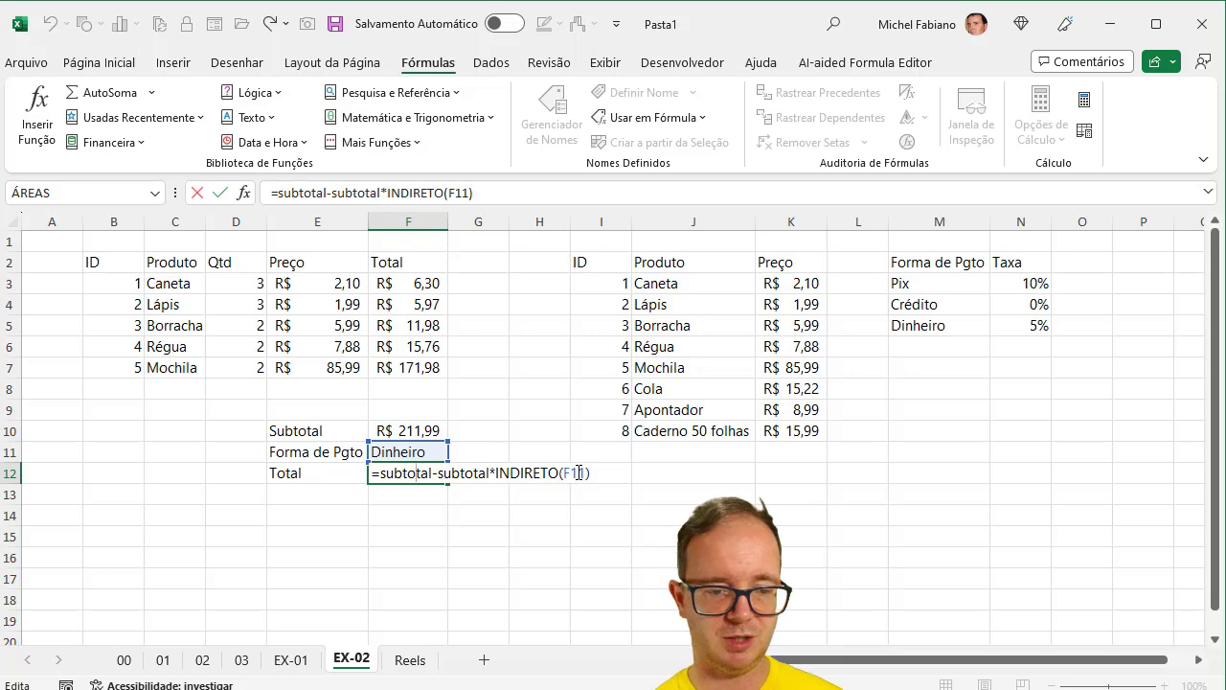
key("Escape")
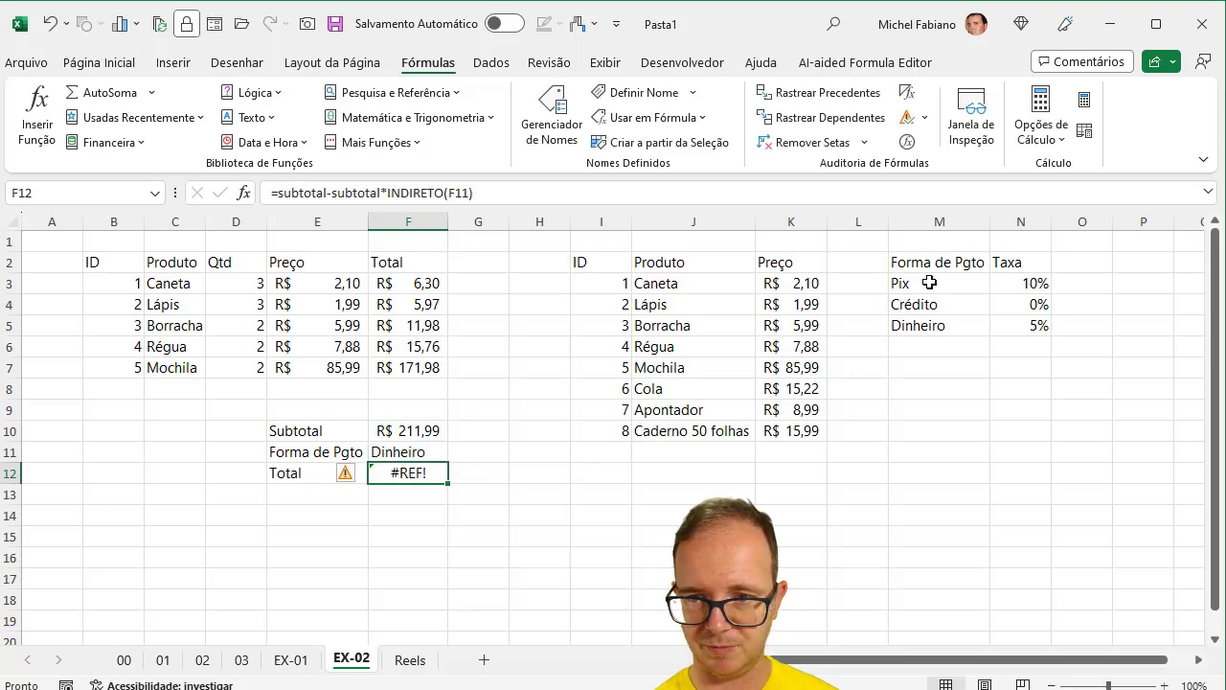
Create names Pix, Crédito and Dinheiro from M3:N5 using the left-column labels.
left_click_drag(929, 283, 1021, 324)
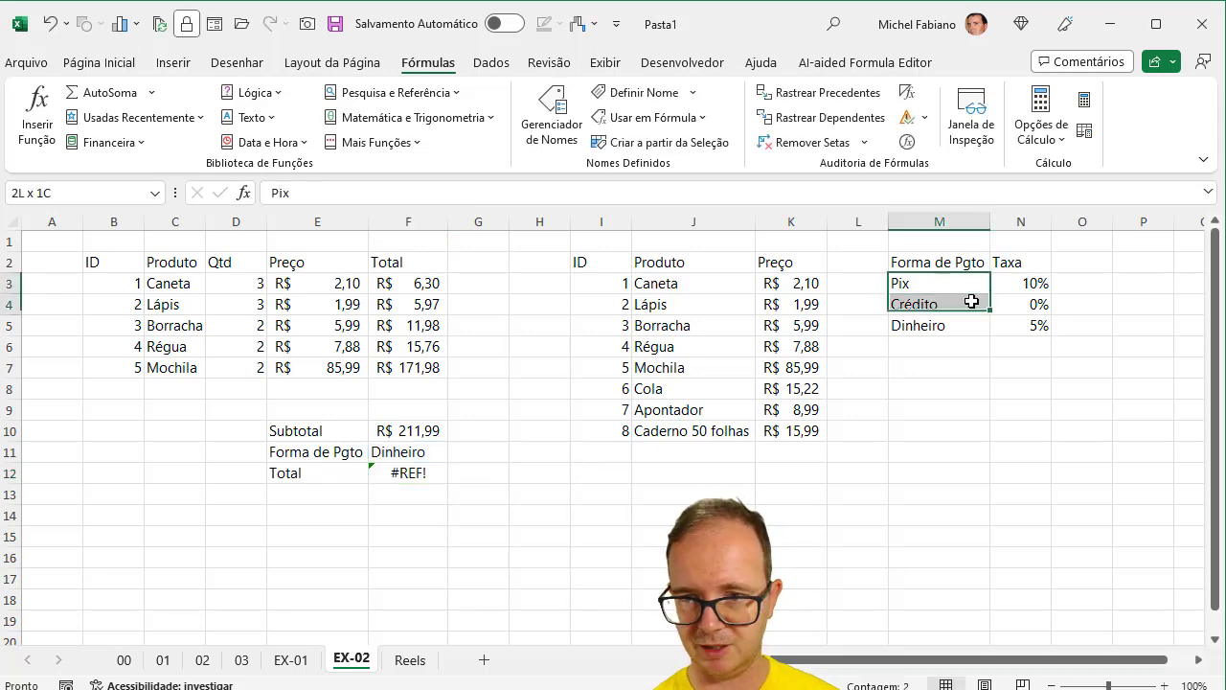
left_click(546, 142)
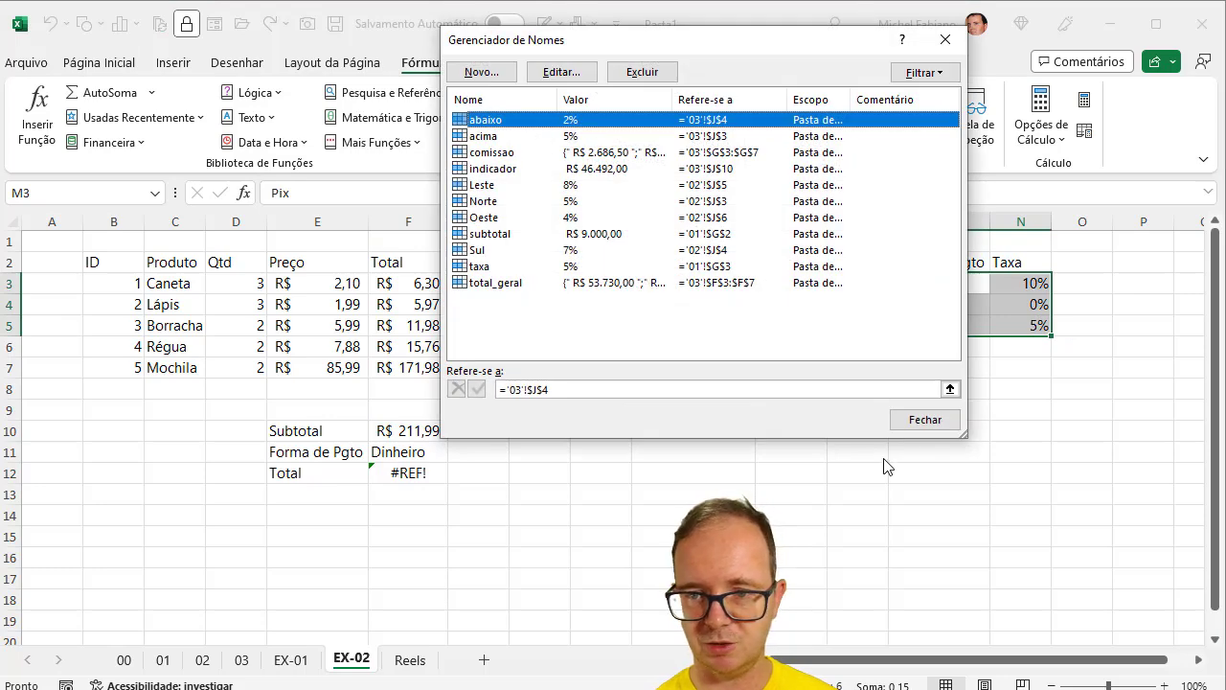
left_click(926, 421)
left_click(668, 144)
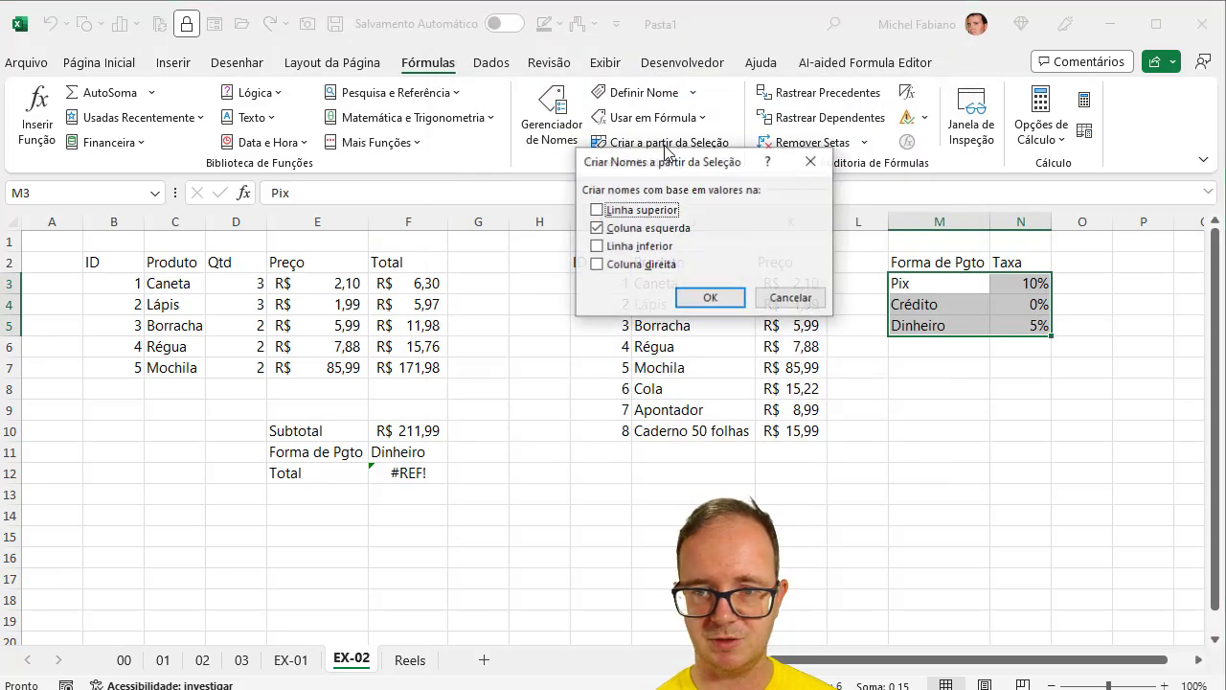
left_click(708, 297)
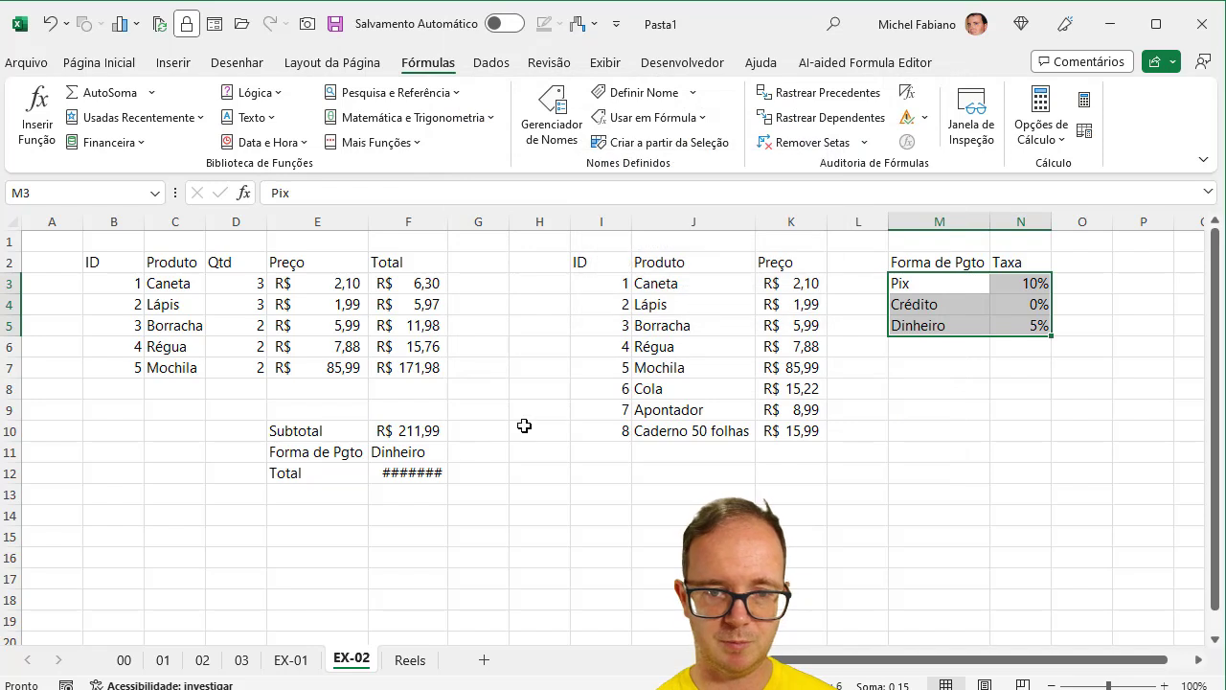
Widen column F and set F11 to Pix, then Crédito, giving a R$ 9.000,00 Total.
left_click(445, 226)
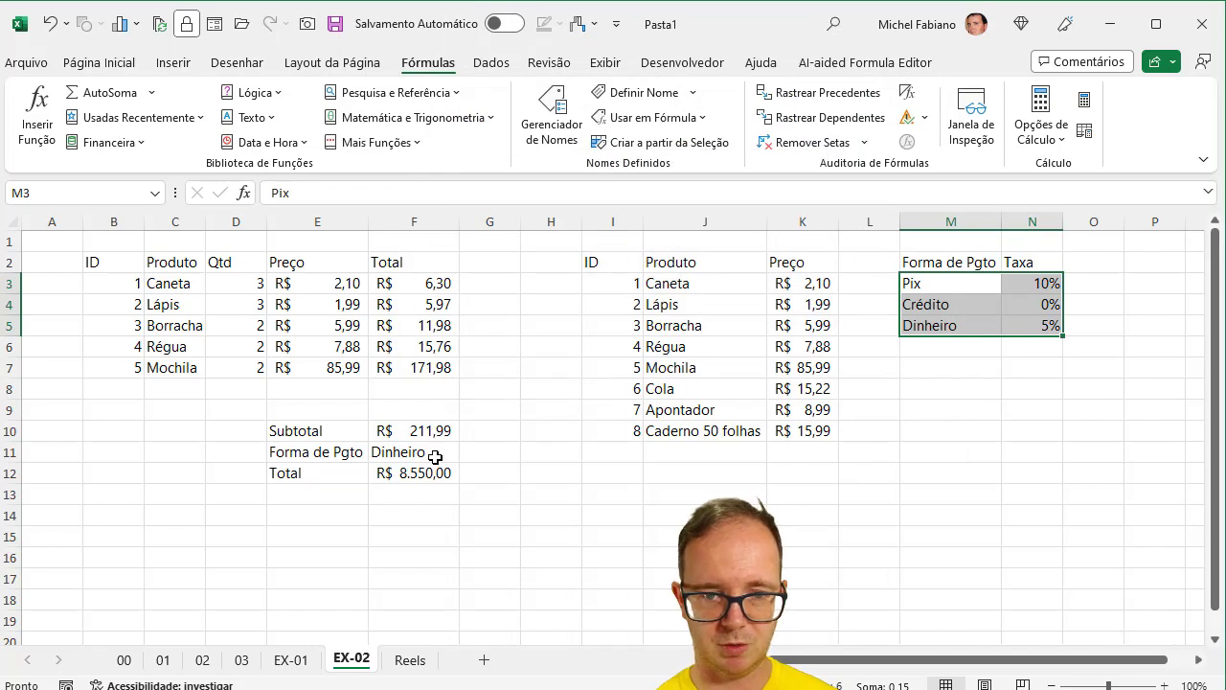
left_click(431, 456)
left_click(468, 453)
left_click(427, 472)
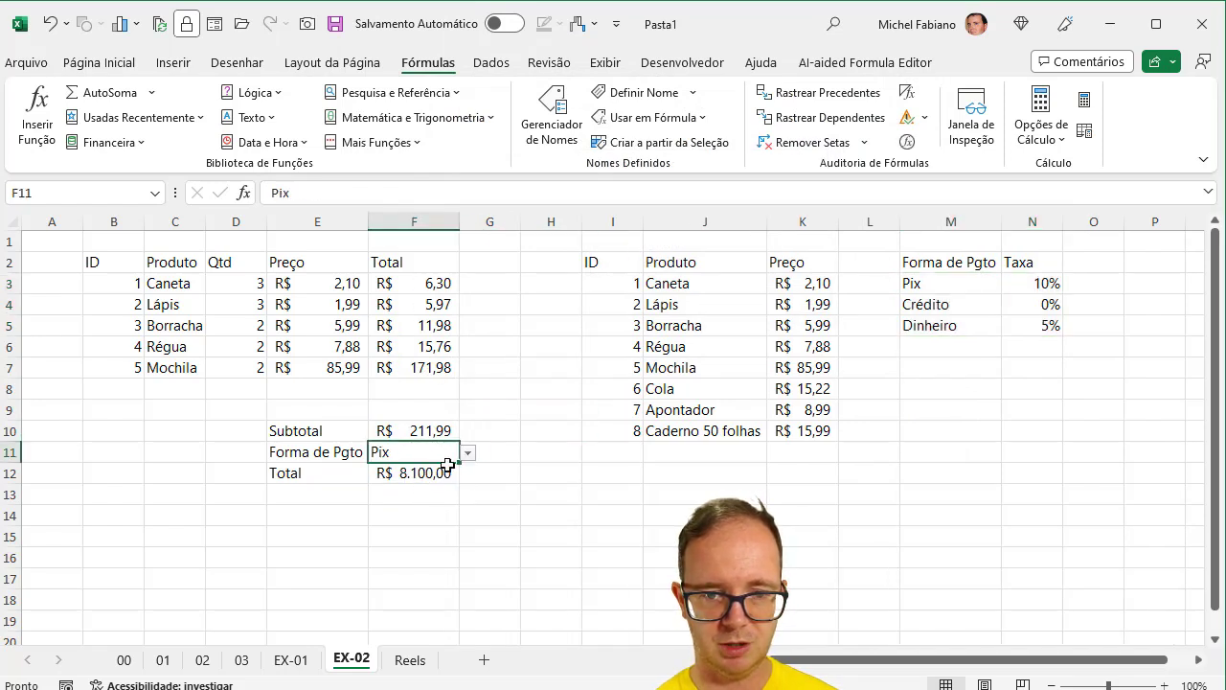
left_click(468, 453)
left_click(425, 488)
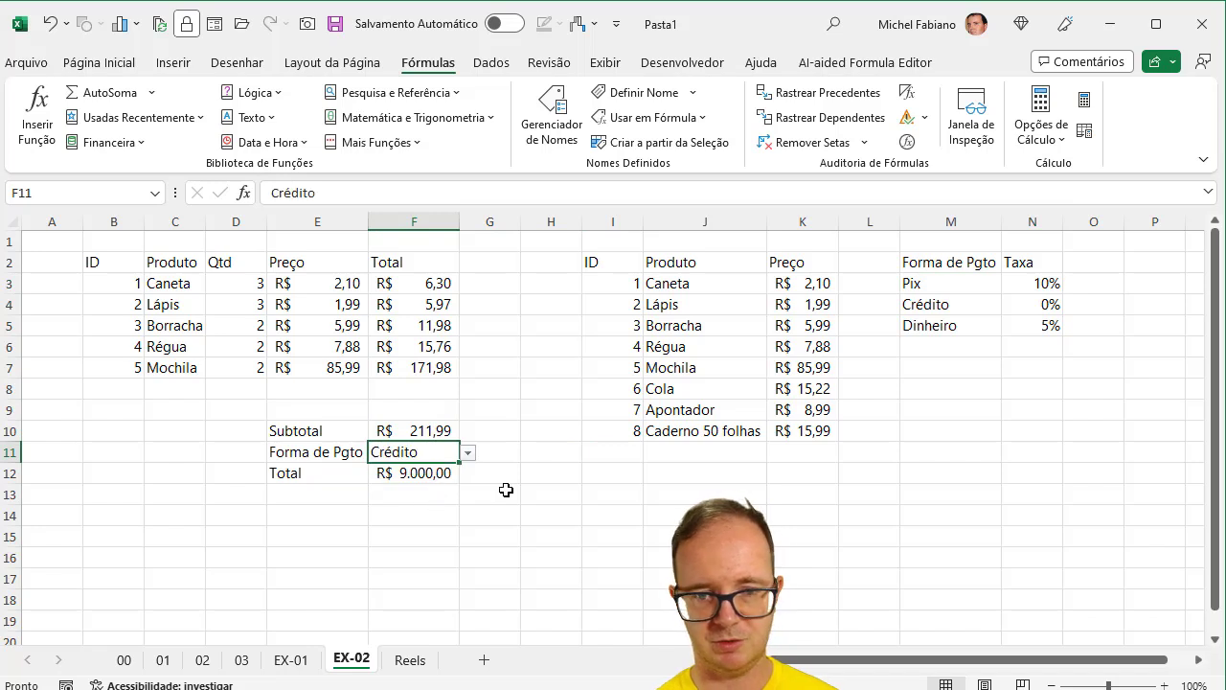